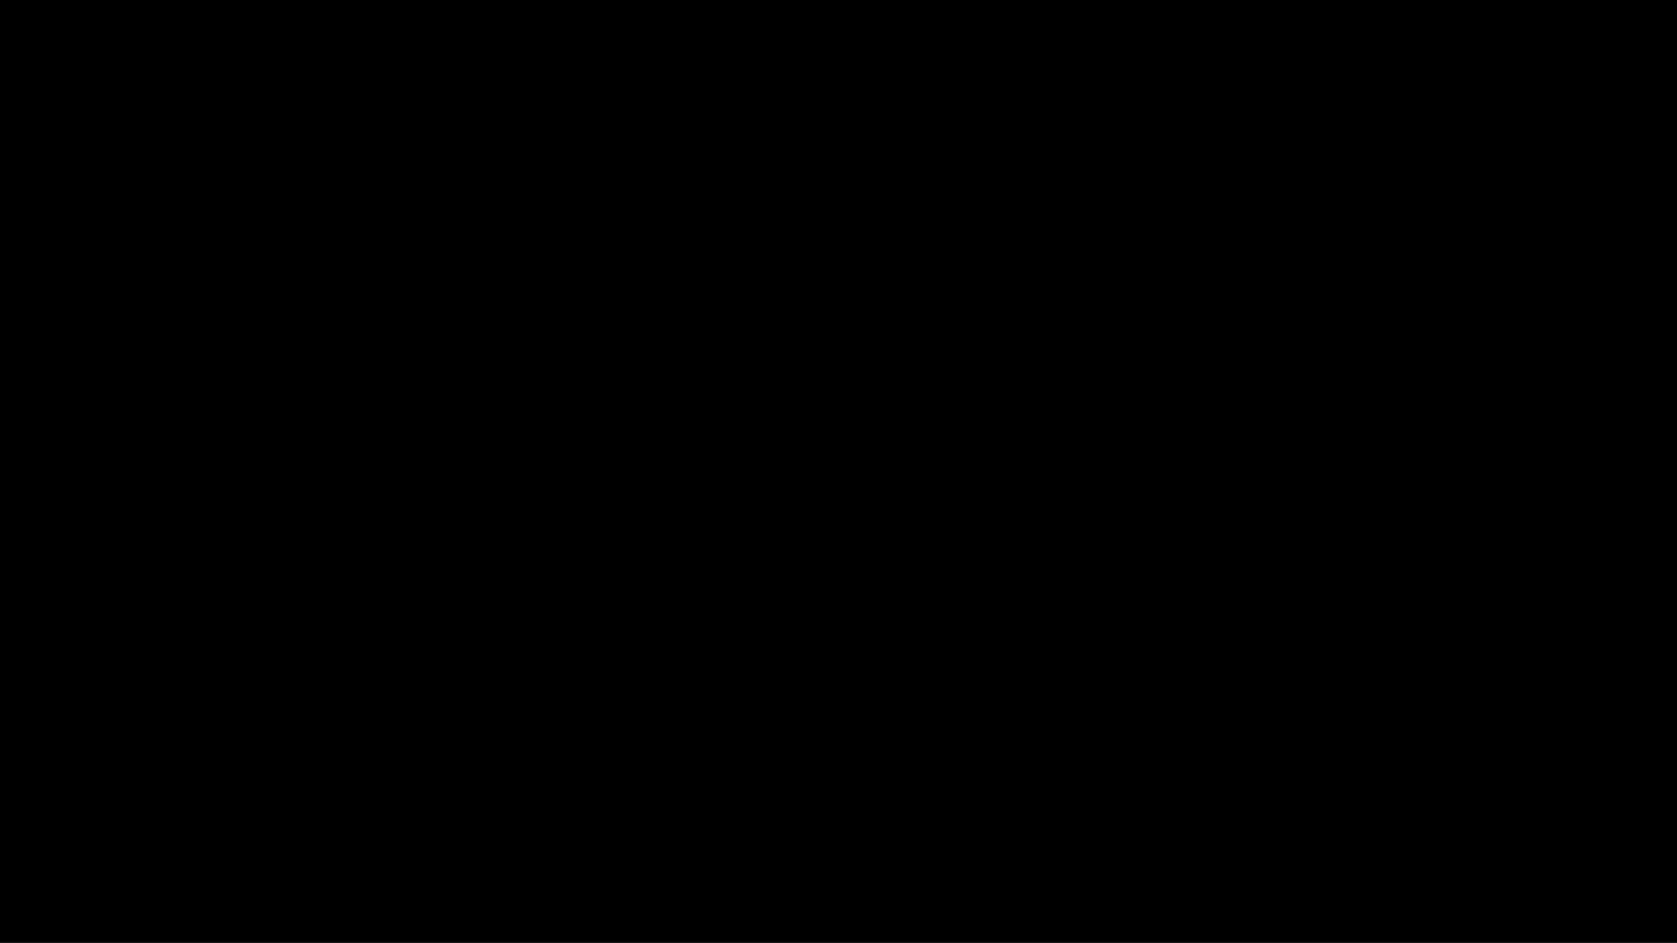
Pan and zoom so the whole floor plan sits in view above the front elevation.
middle_click_drag(576, 392, 577, 515)
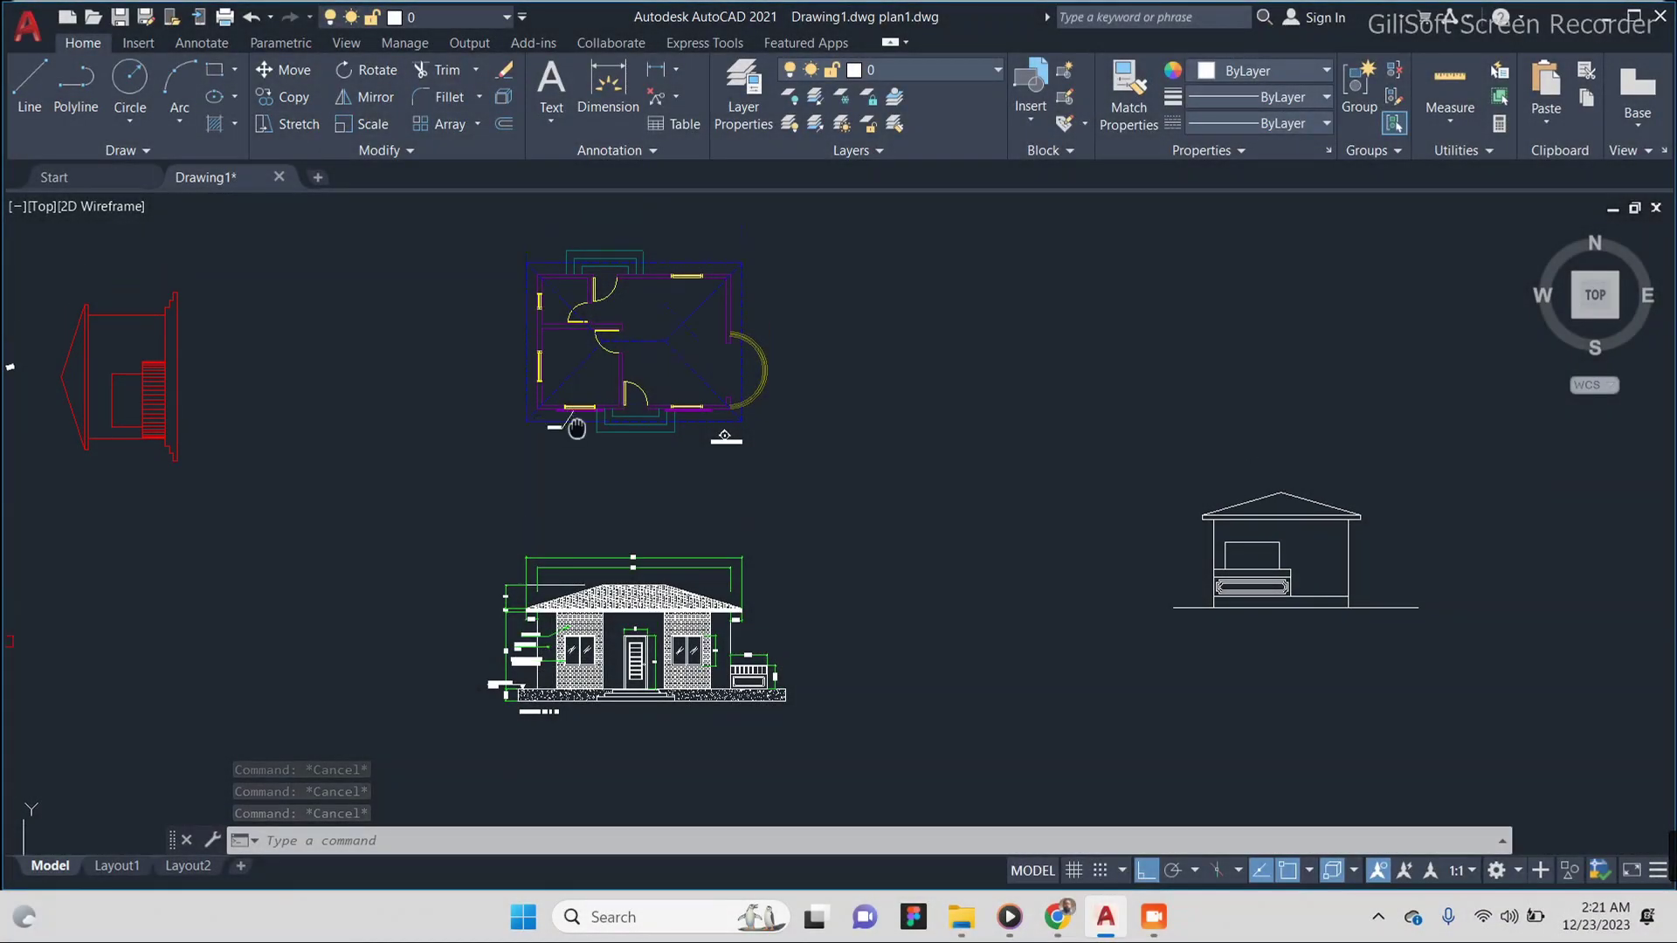
scroll(597, 453, "up", 2)
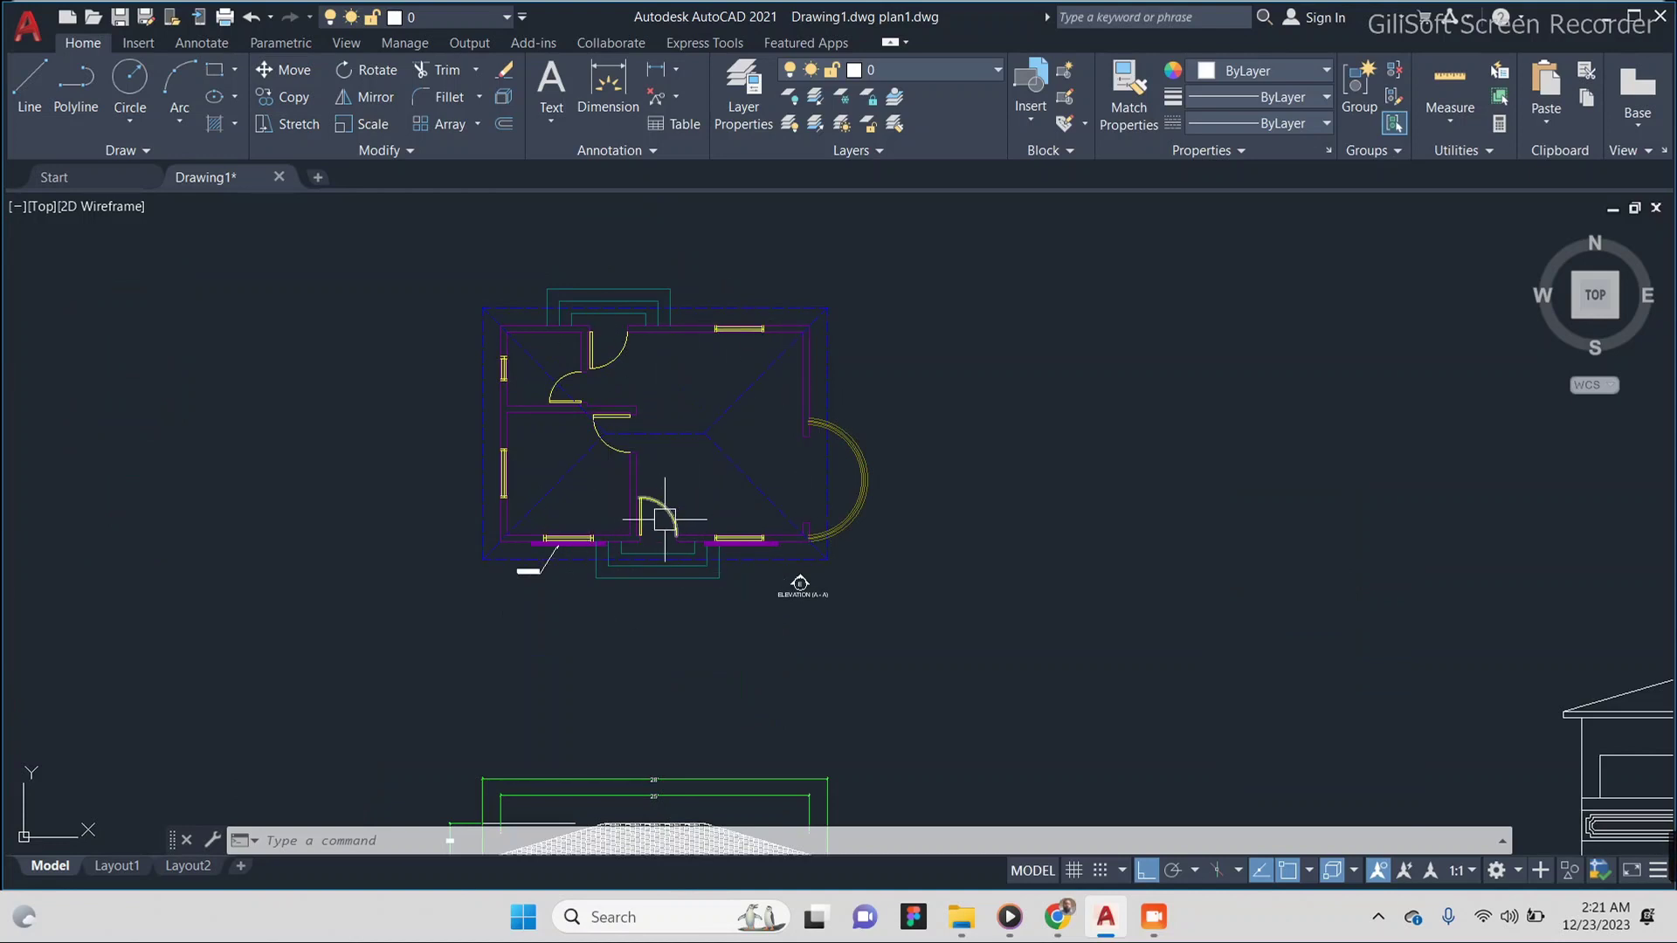
Pan and zoom to centre the enlarged floor plan in the drawing area.
middle_click_drag(665, 520, 745, 569)
key("Escape")
key("Escape")
key("Escape")
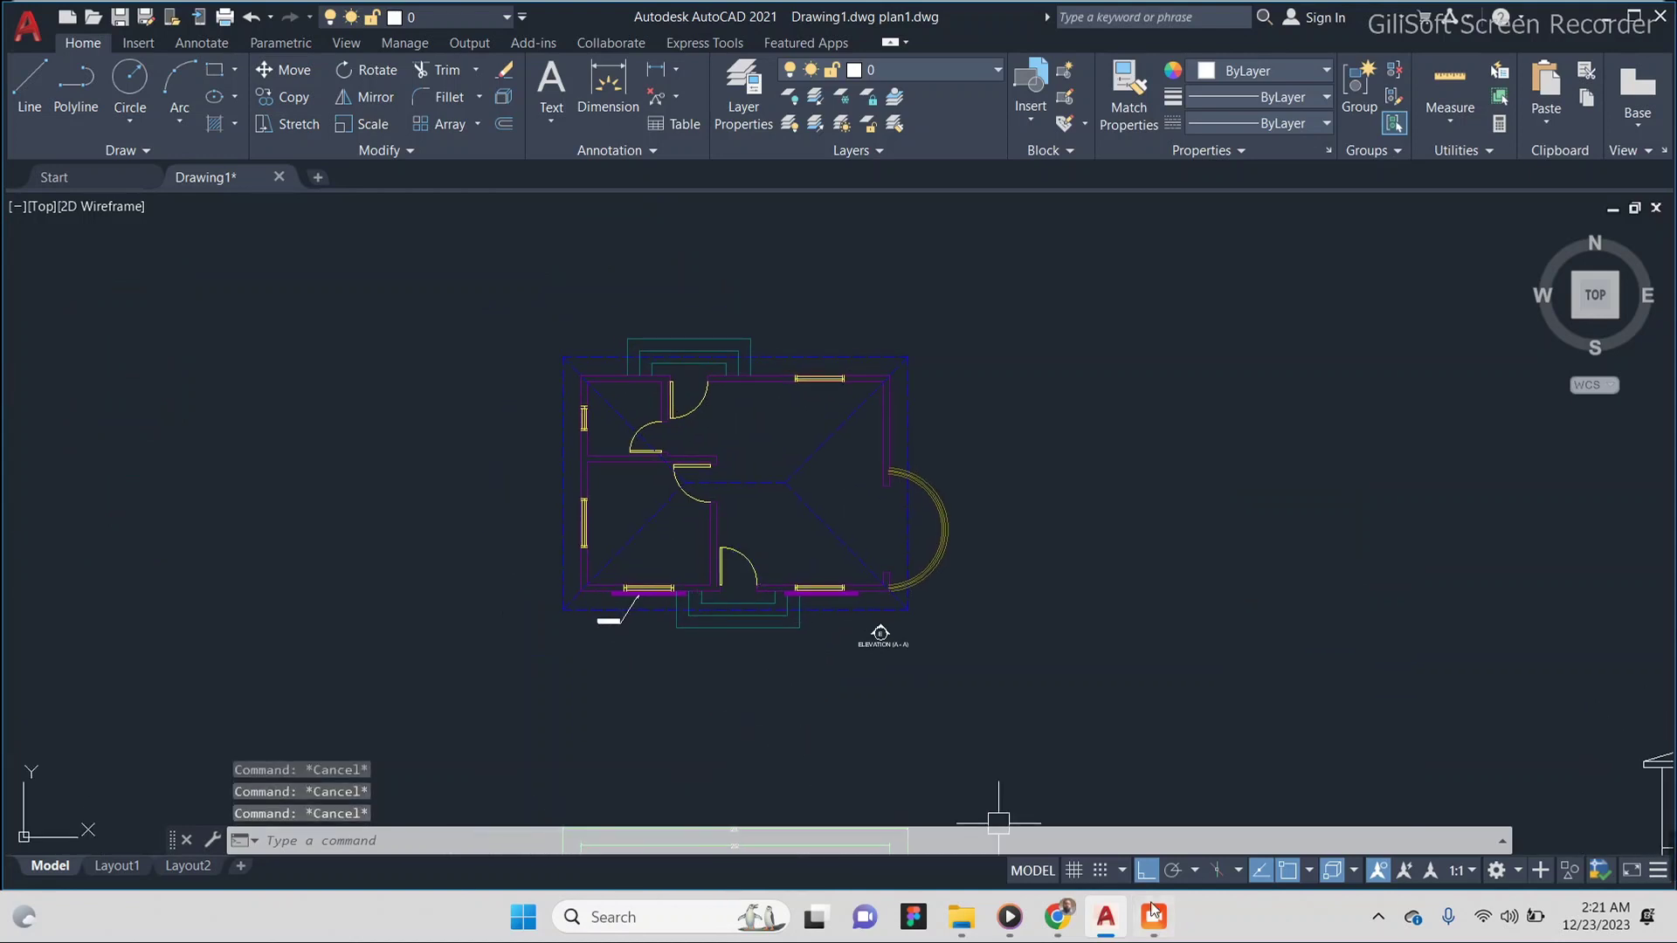
left_click(1153, 913)
left_click(1161, 917)
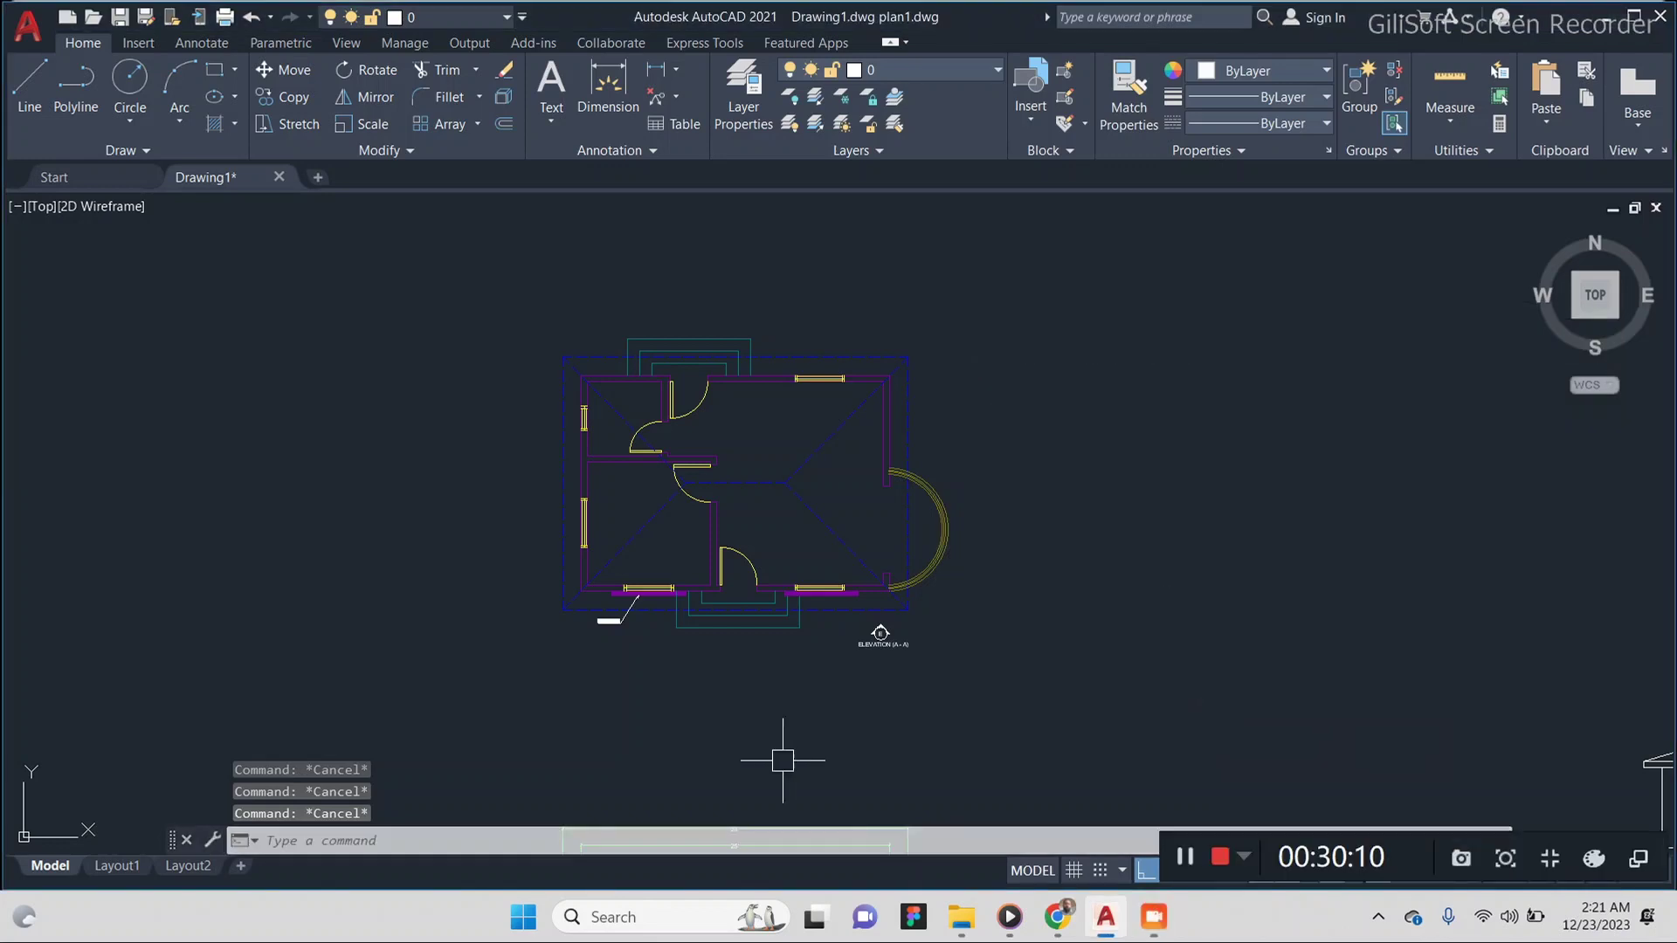
scroll(628, 647, "up", 2)
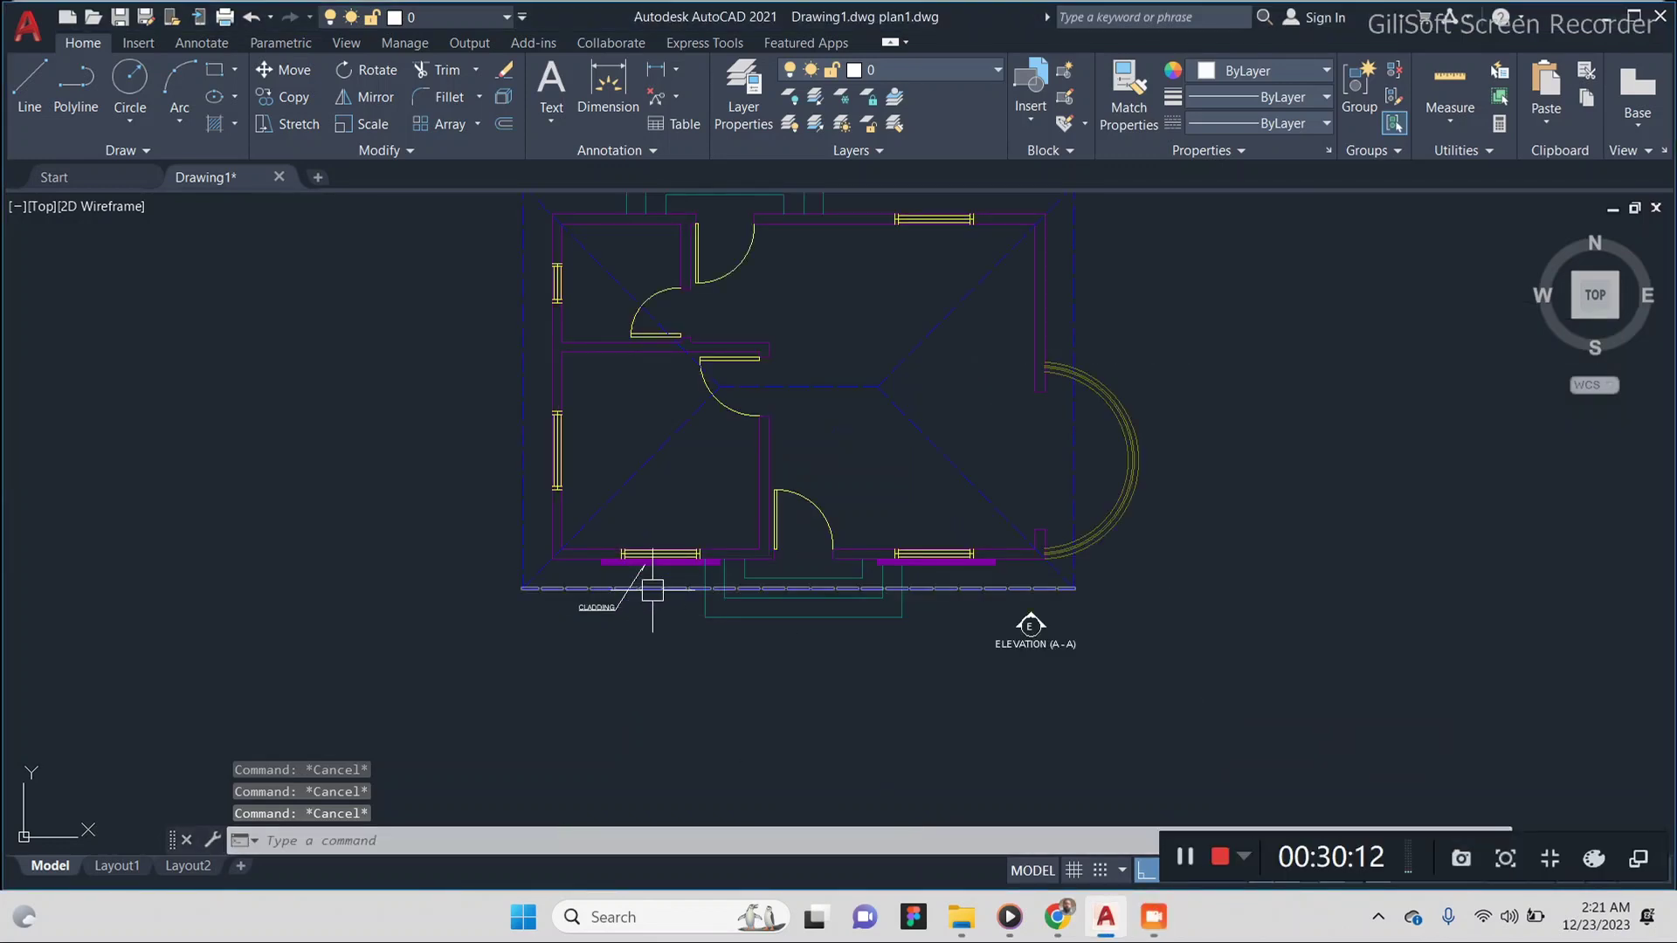
middle_click_drag(721, 570, 705, 618)
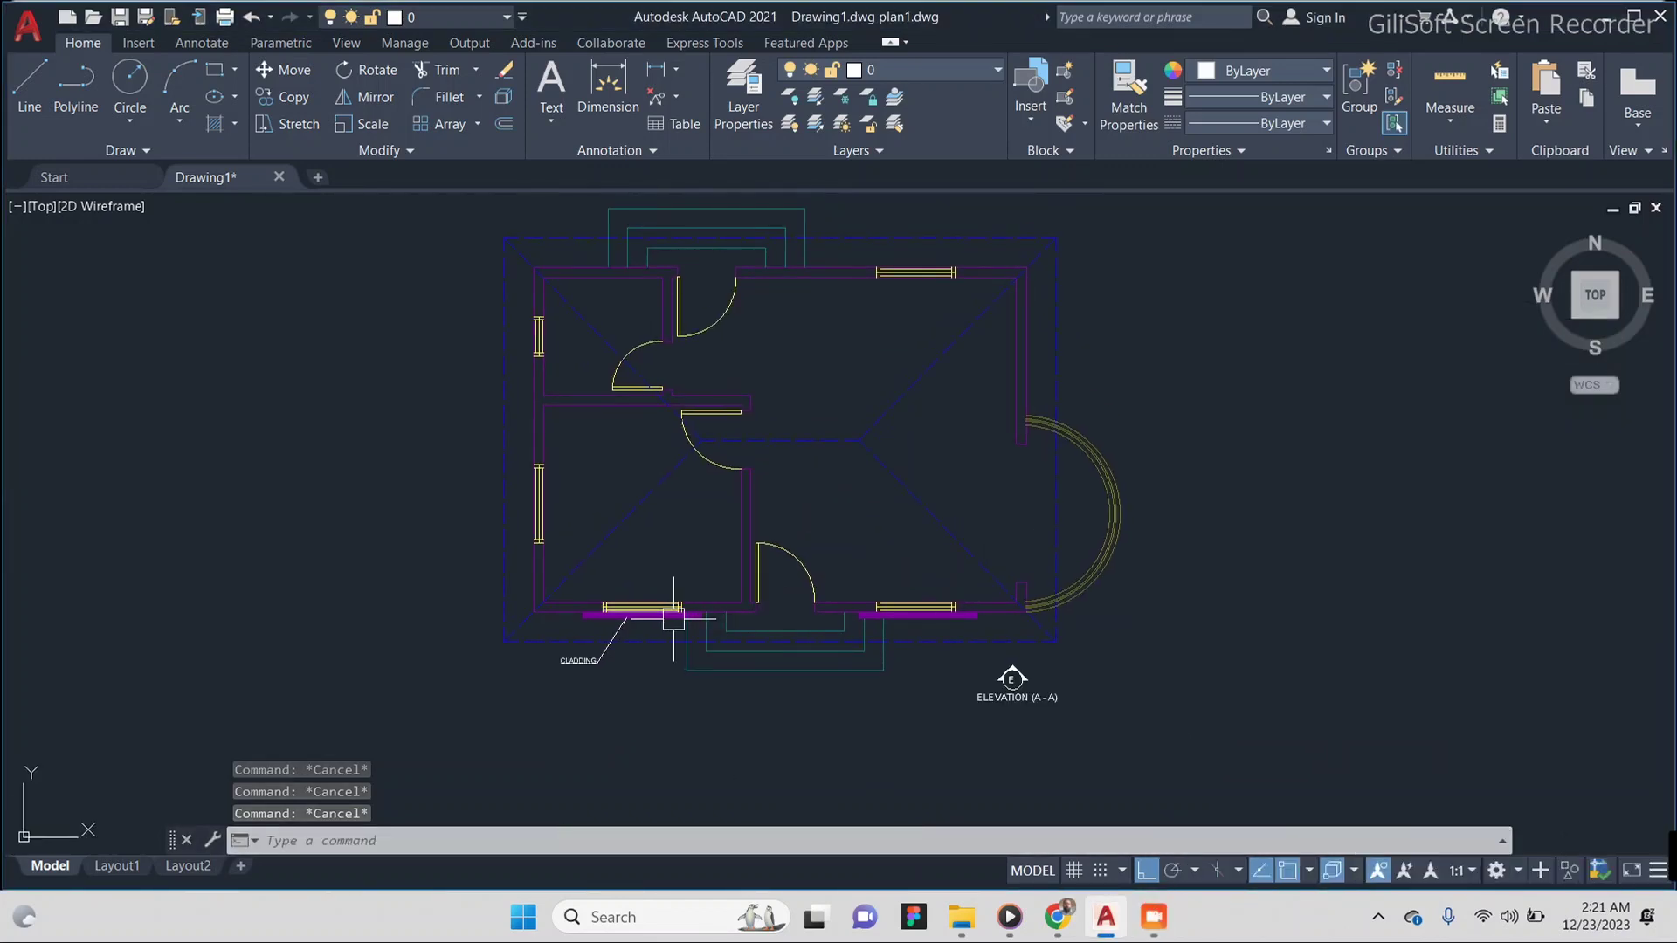
middle_click_drag(812, 498, 768, 526)
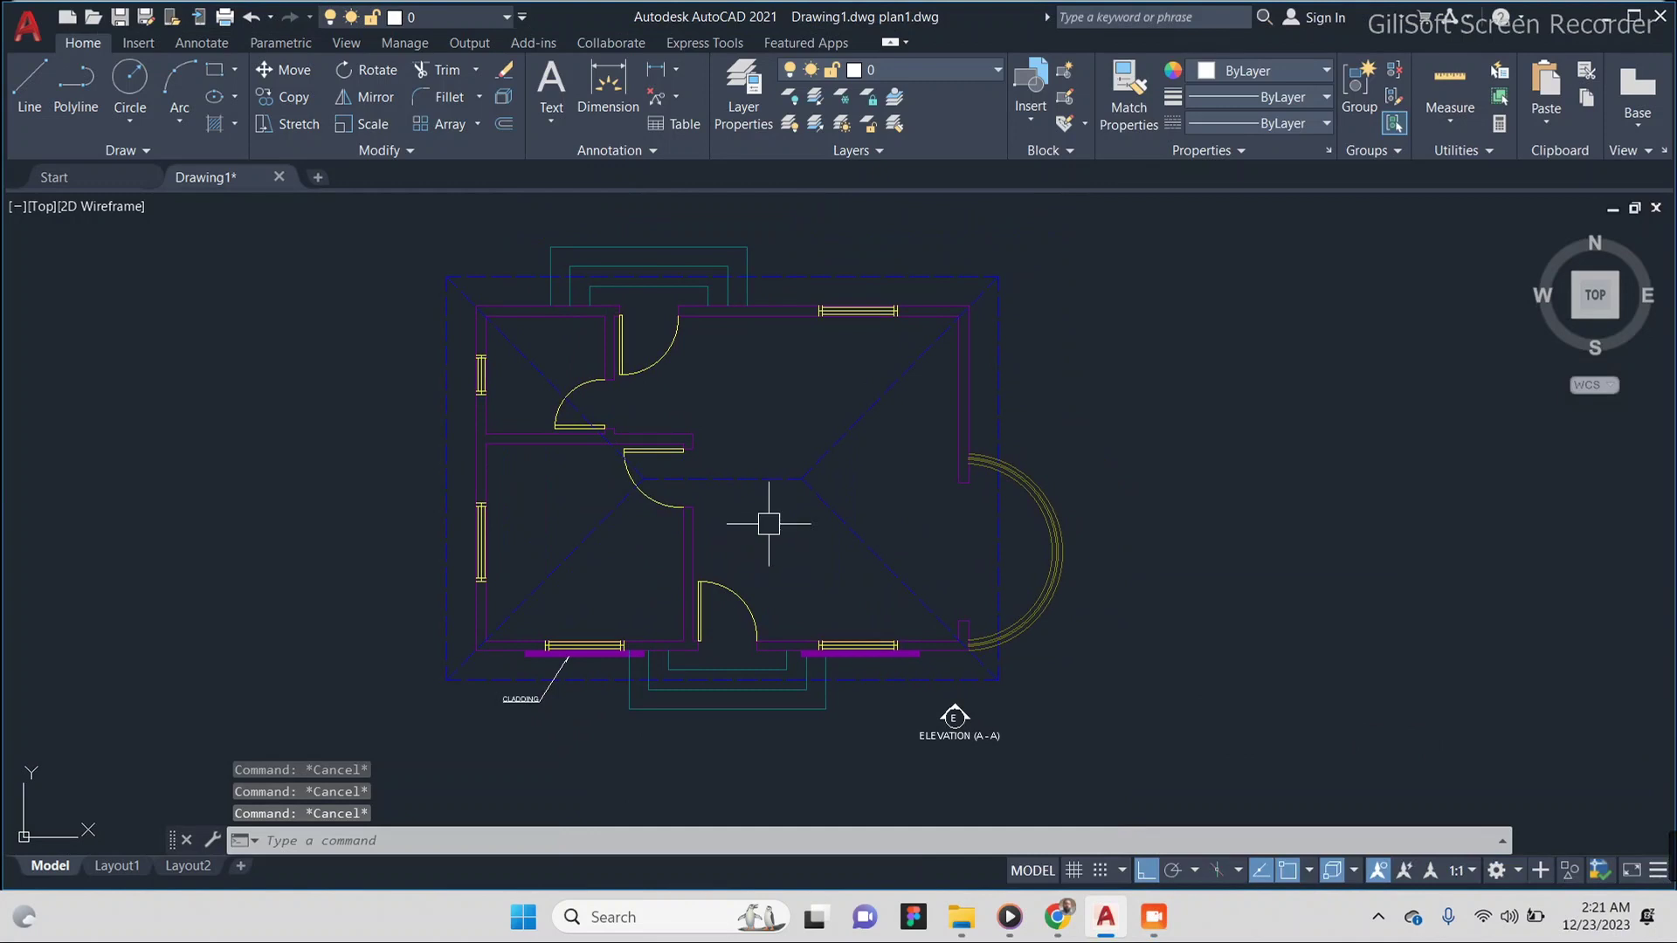
Confirm the diagonal hip lines are on the proj layer and show the layer list.
left_click(901, 424)
left_click(782, 583)
key("Escape")
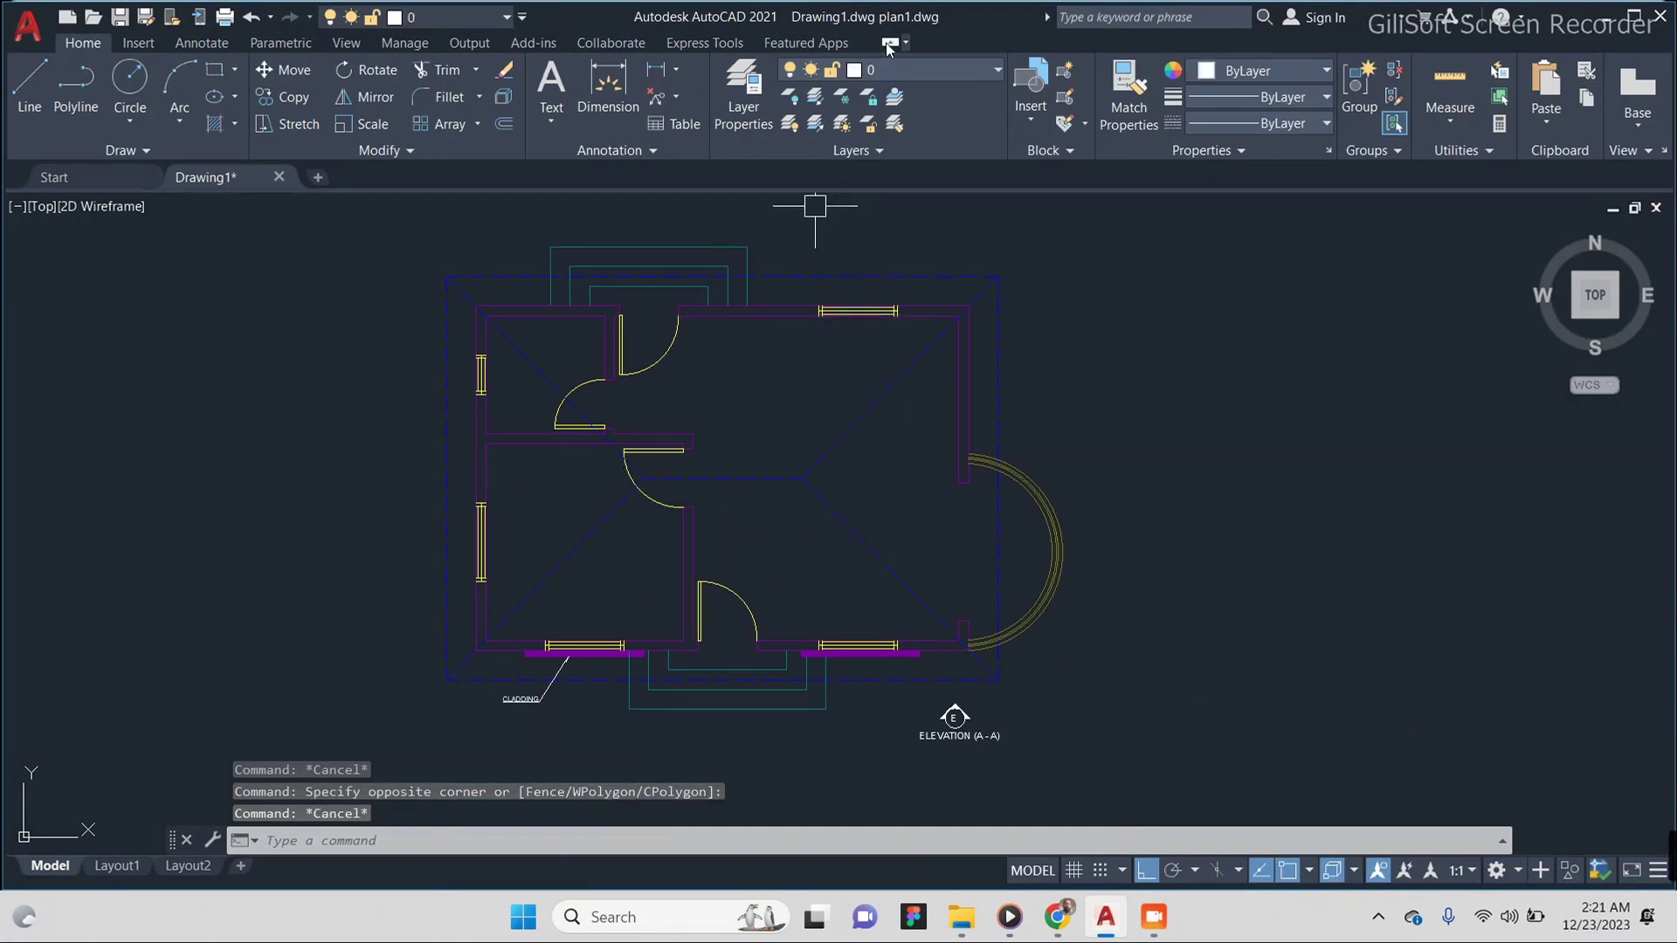
left_click(897, 377)
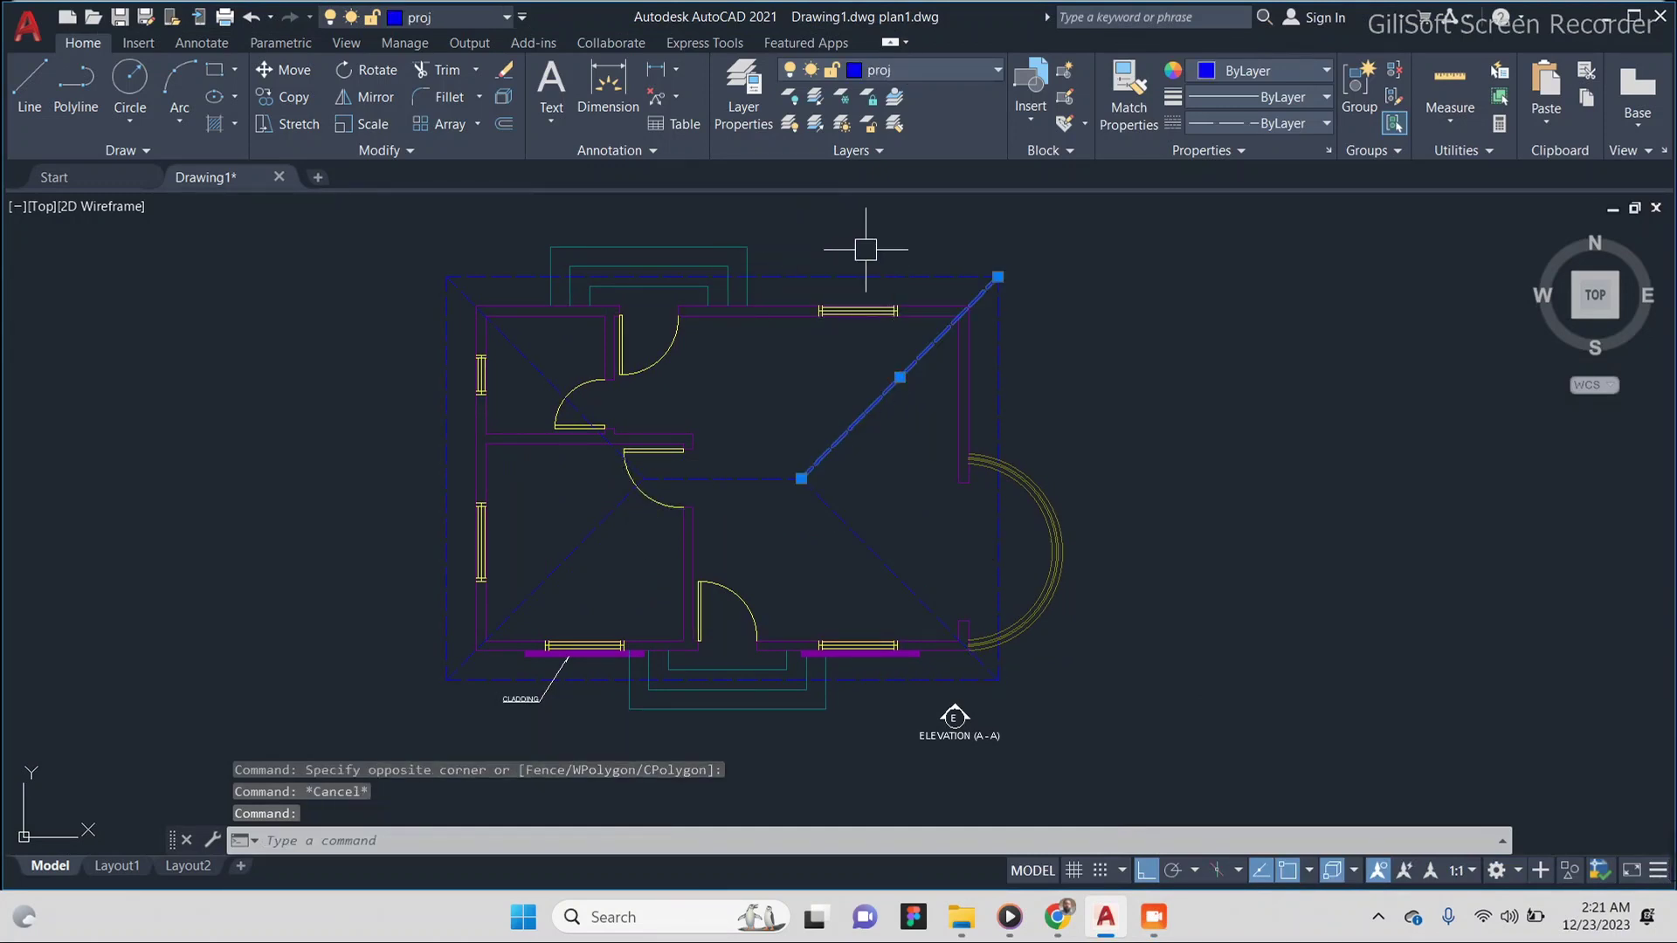
key("Escape")
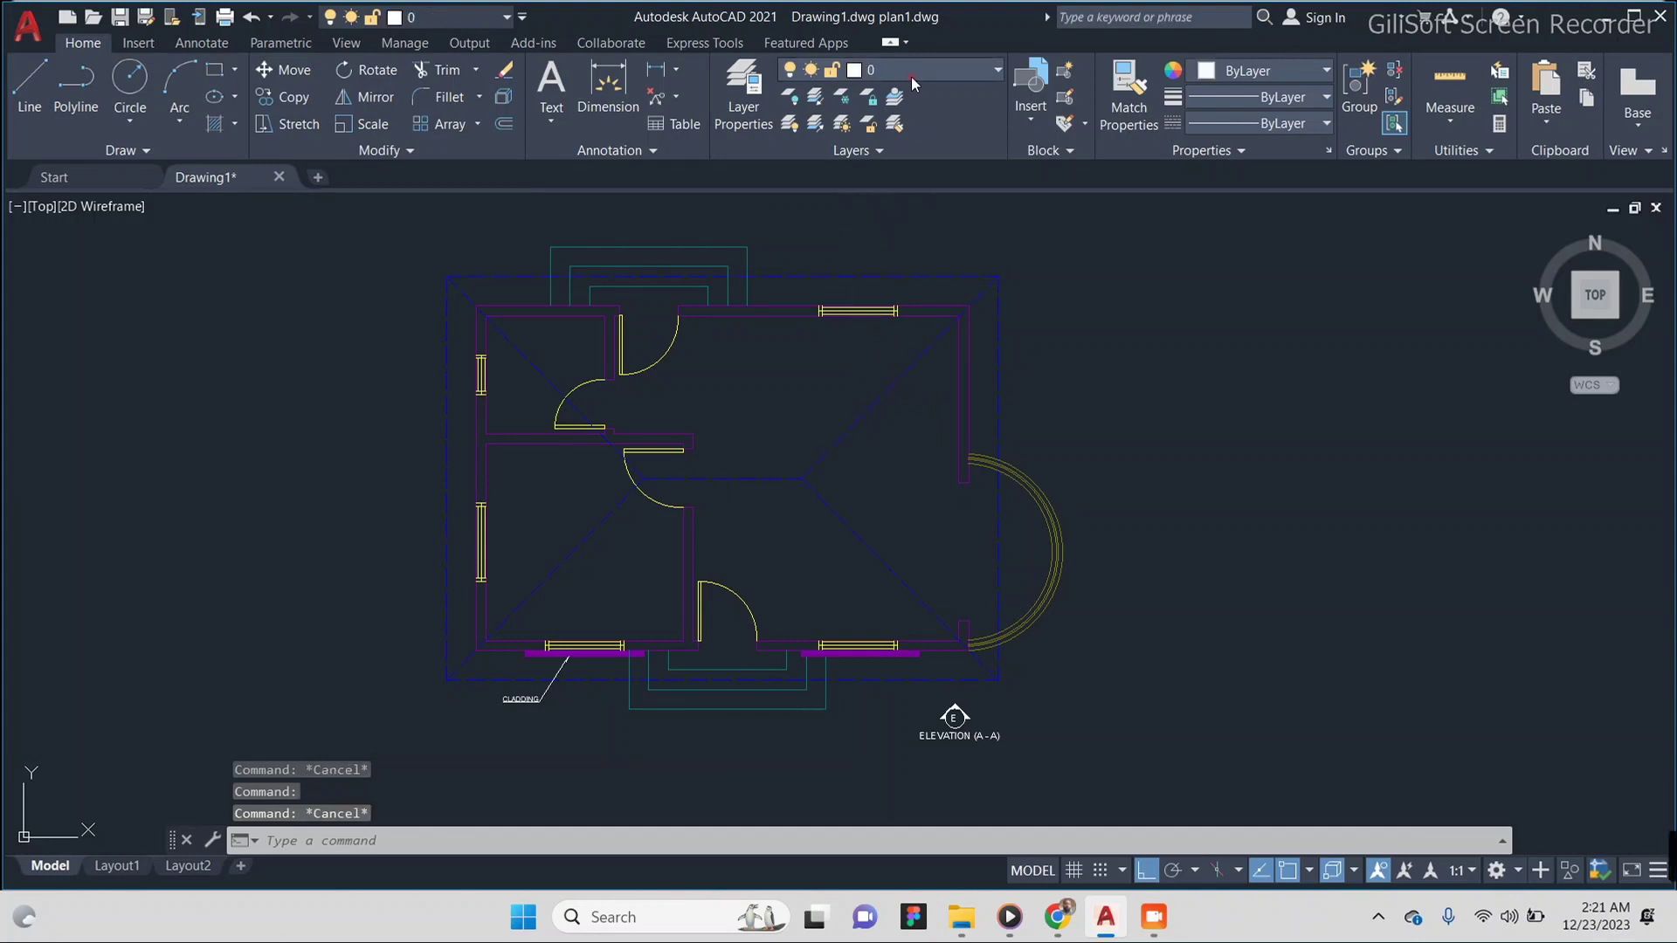
left_click(910, 76)
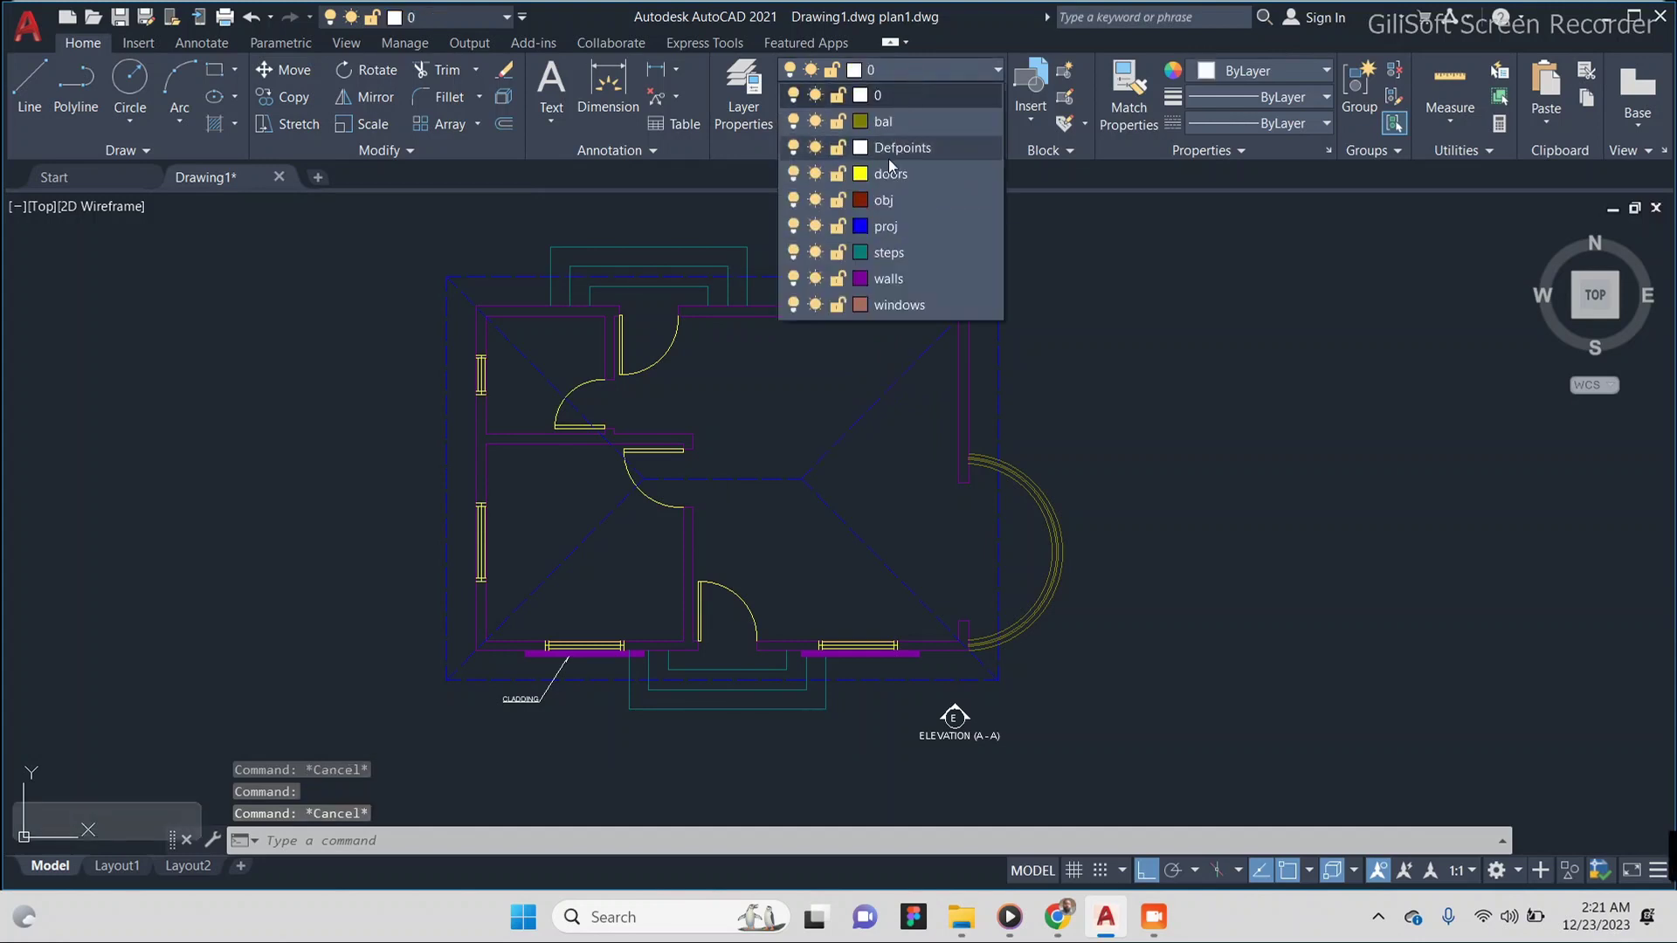
Turn off the proj layer to hide the roof projection lines.
left_click(794, 226)
left_click(799, 442)
key("Escape")
key("Escape")
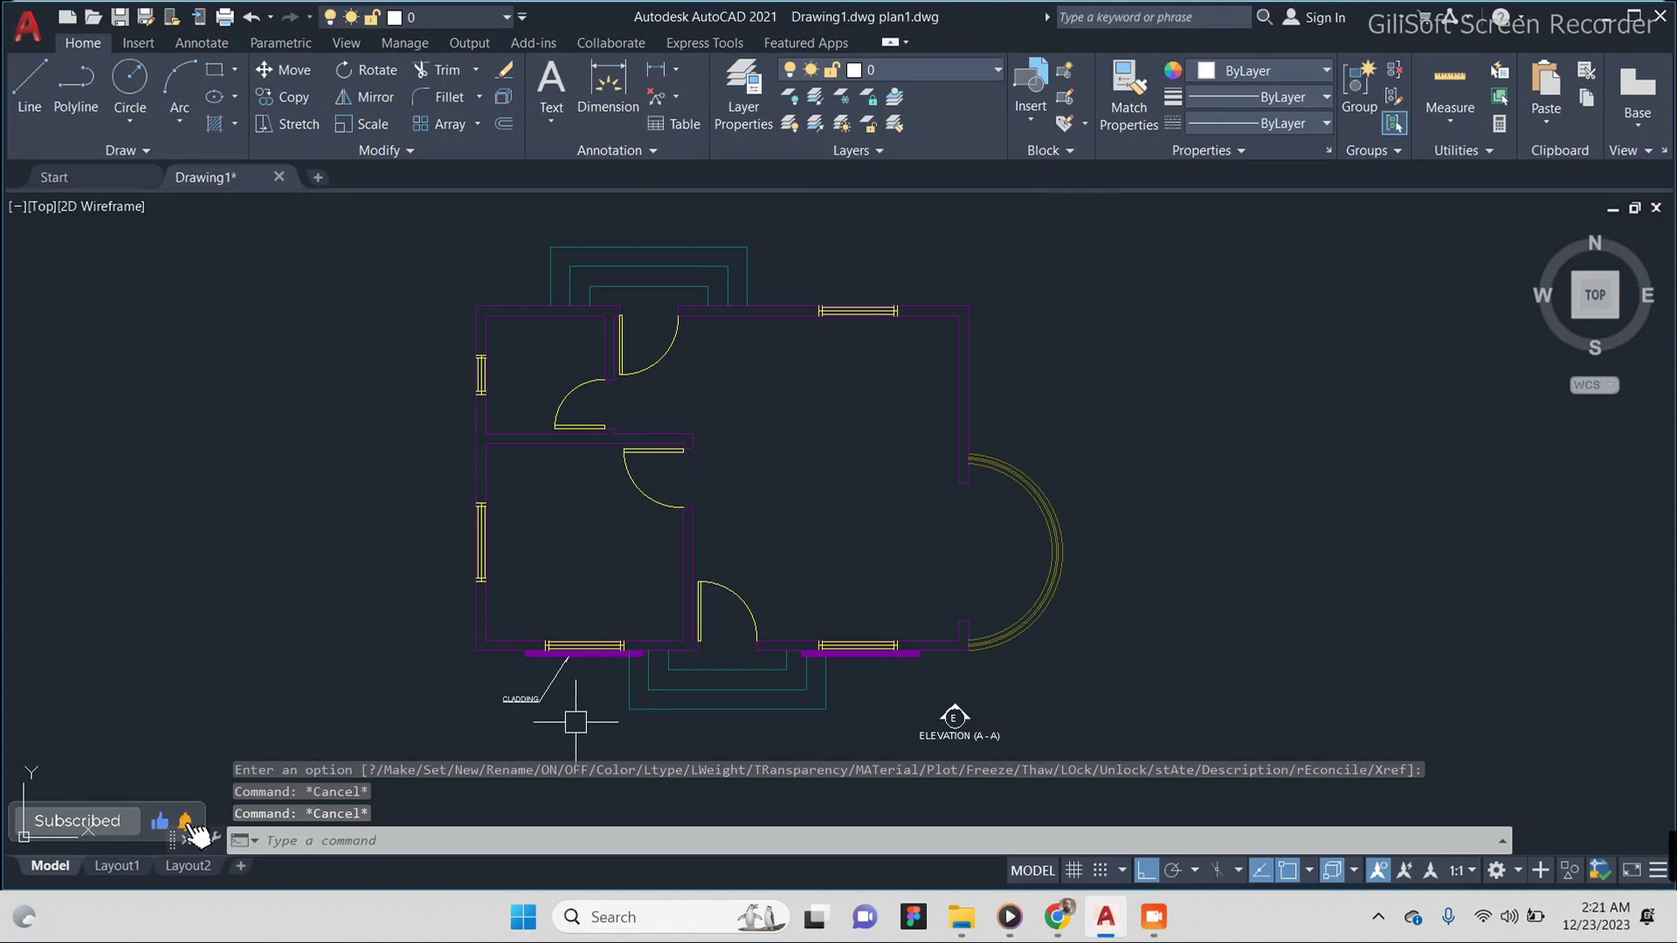
Erase the CLADDING label and its leader line with the E command.
type("e")
key("Return")
left_click(611, 668)
left_click(489, 712)
key("Return")
key("Escape")
key("Escape")
Adjust the view and turn off the doors layer to hide the door swings.
scroll(786, 489, "up", 2)
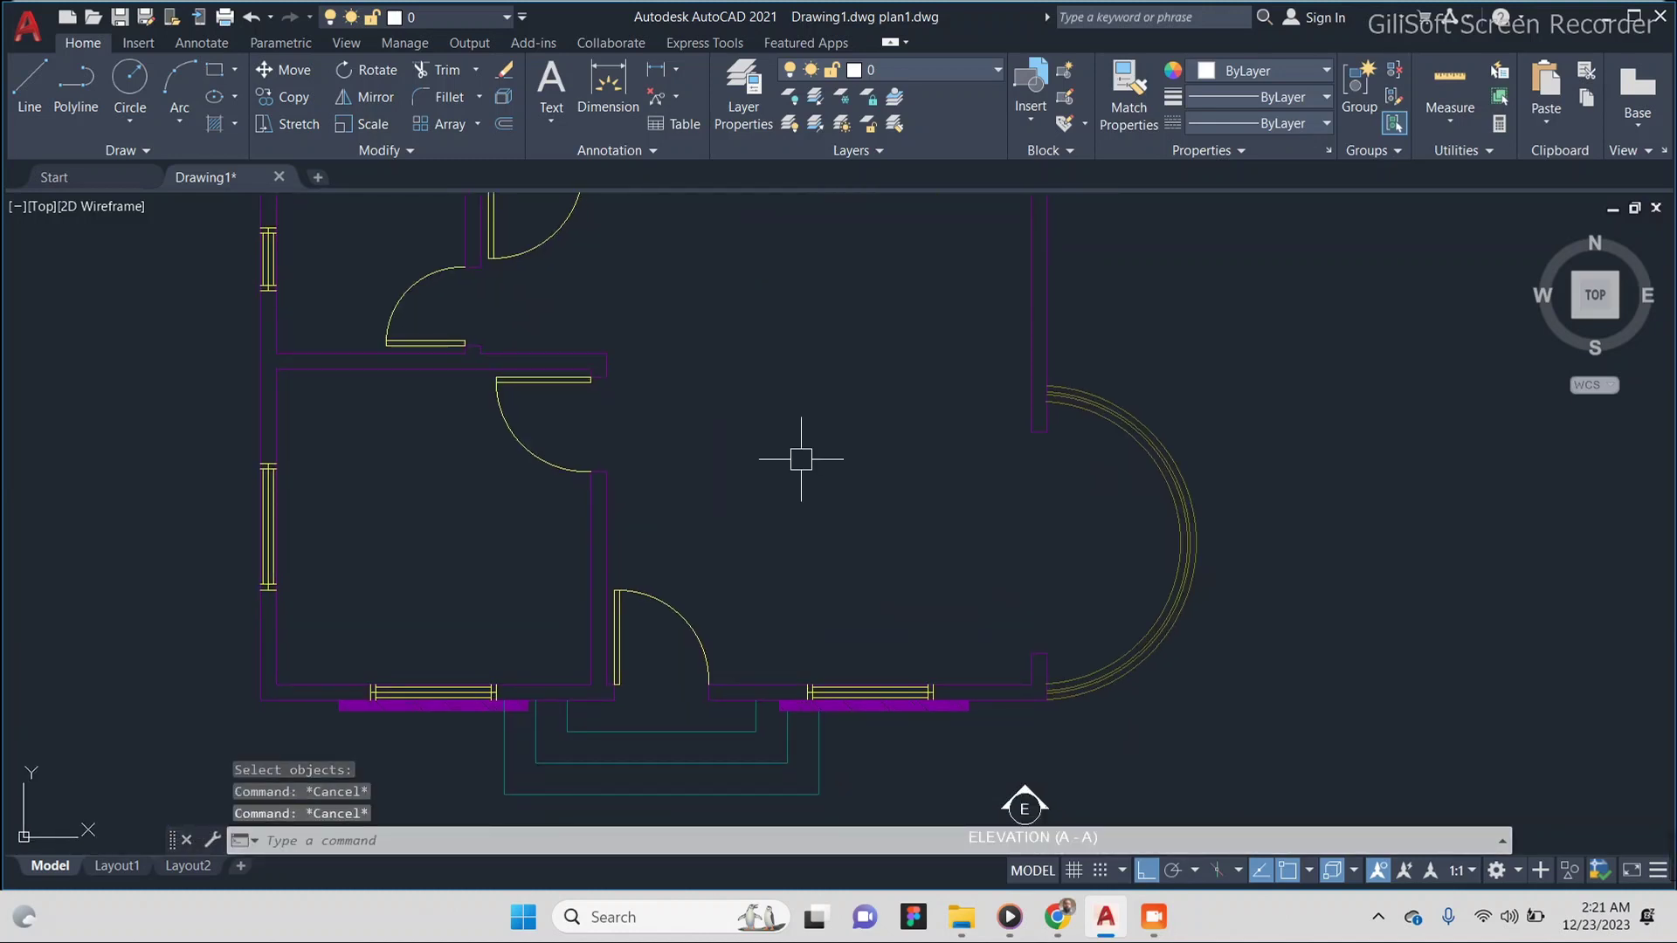
scroll(769, 375, "down", 2)
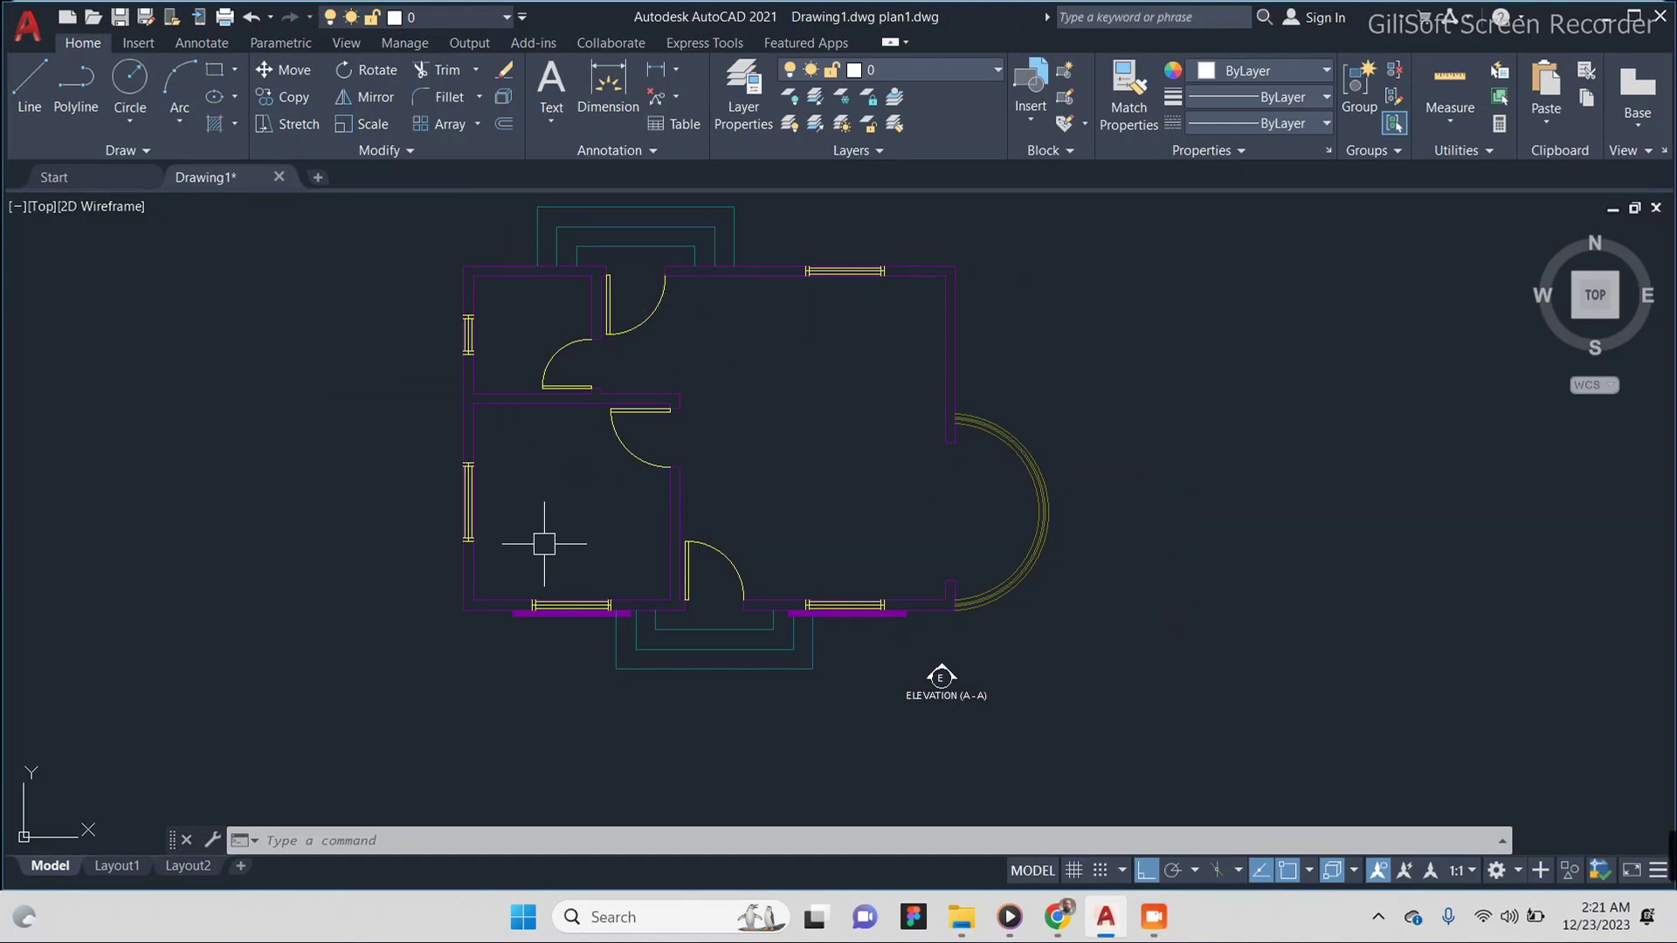
scroll(543, 533, "up", 2)
middle_click_drag(543, 499, 562, 554)
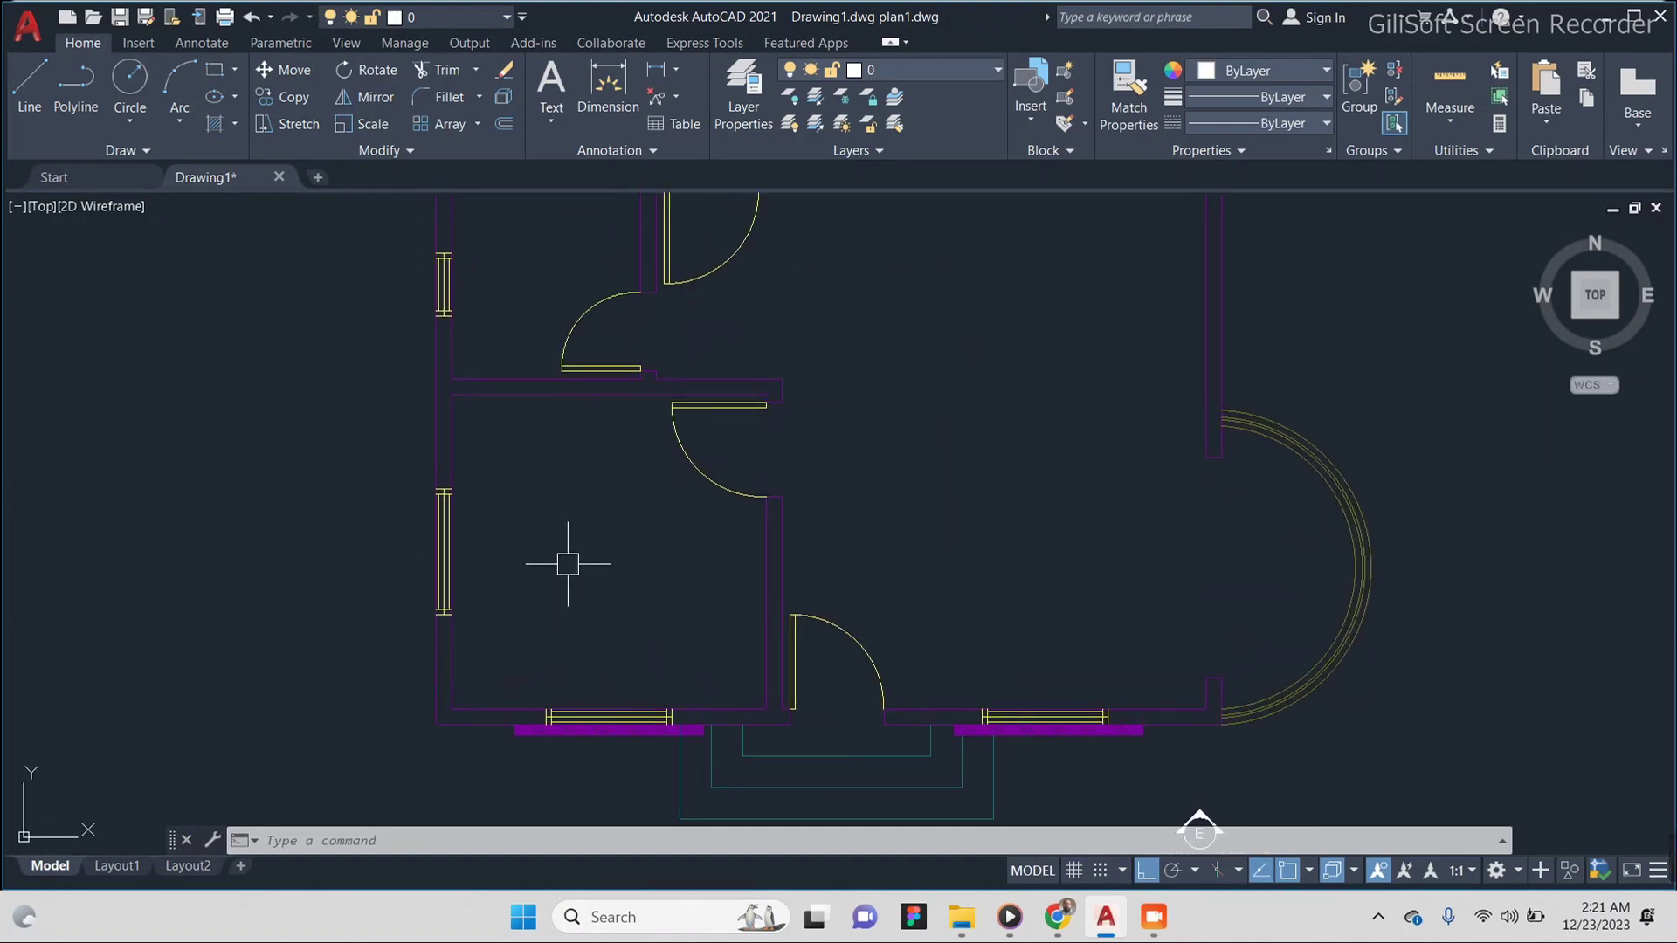
scroll(654, 554, "down", 2)
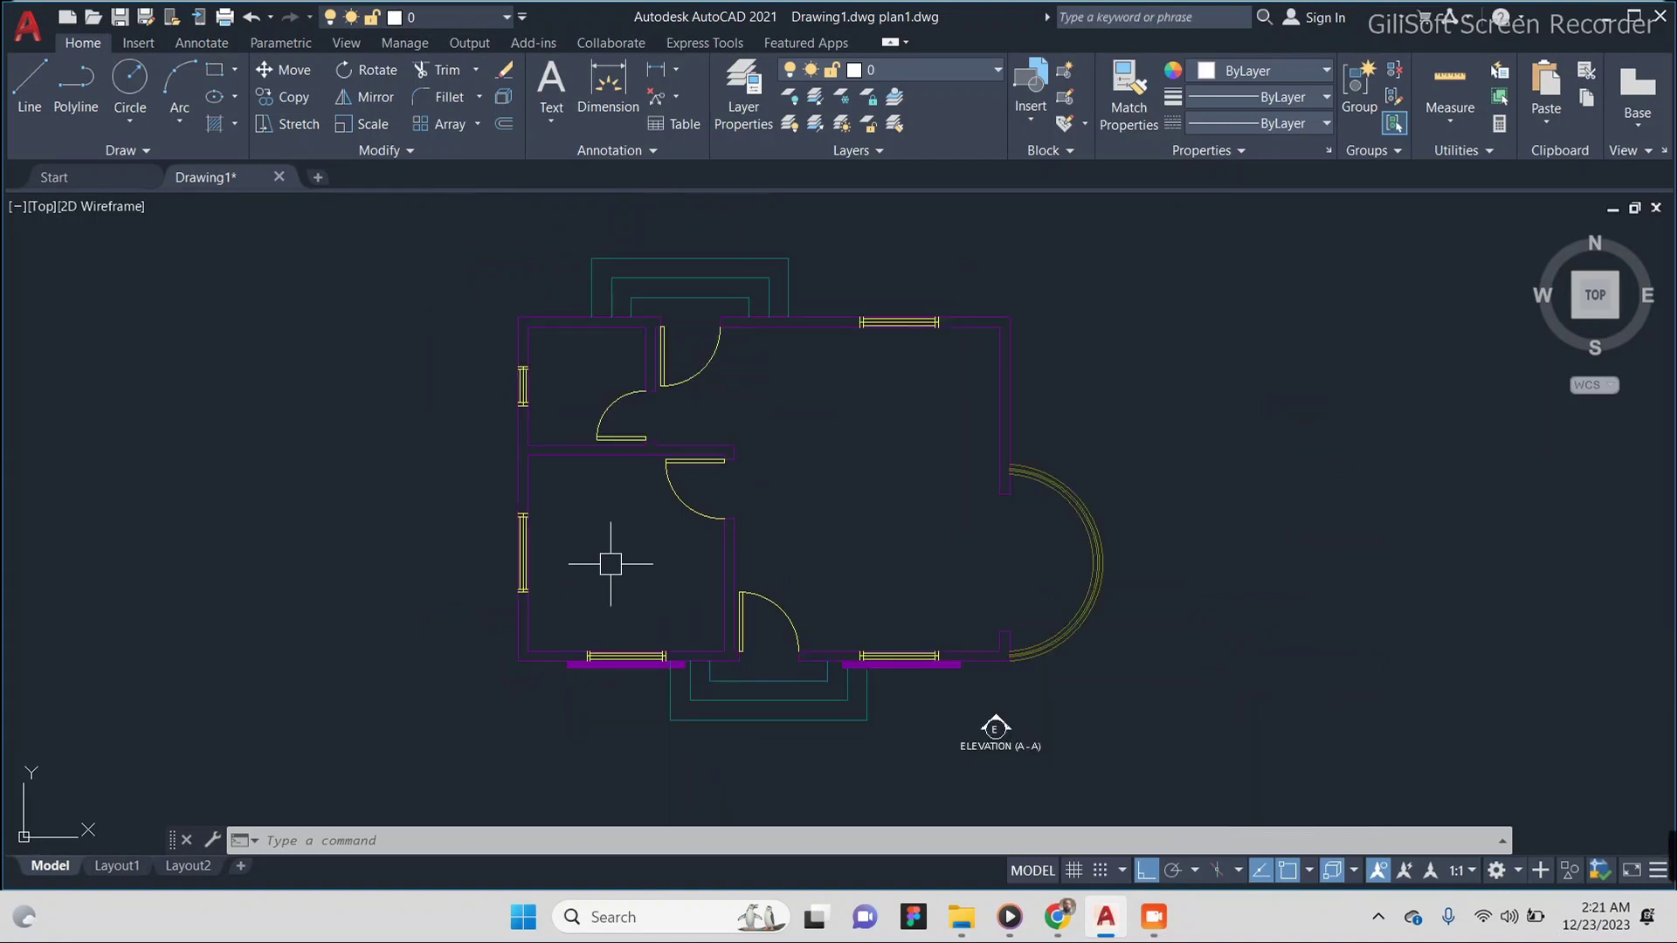
scroll(596, 571, "up", 2)
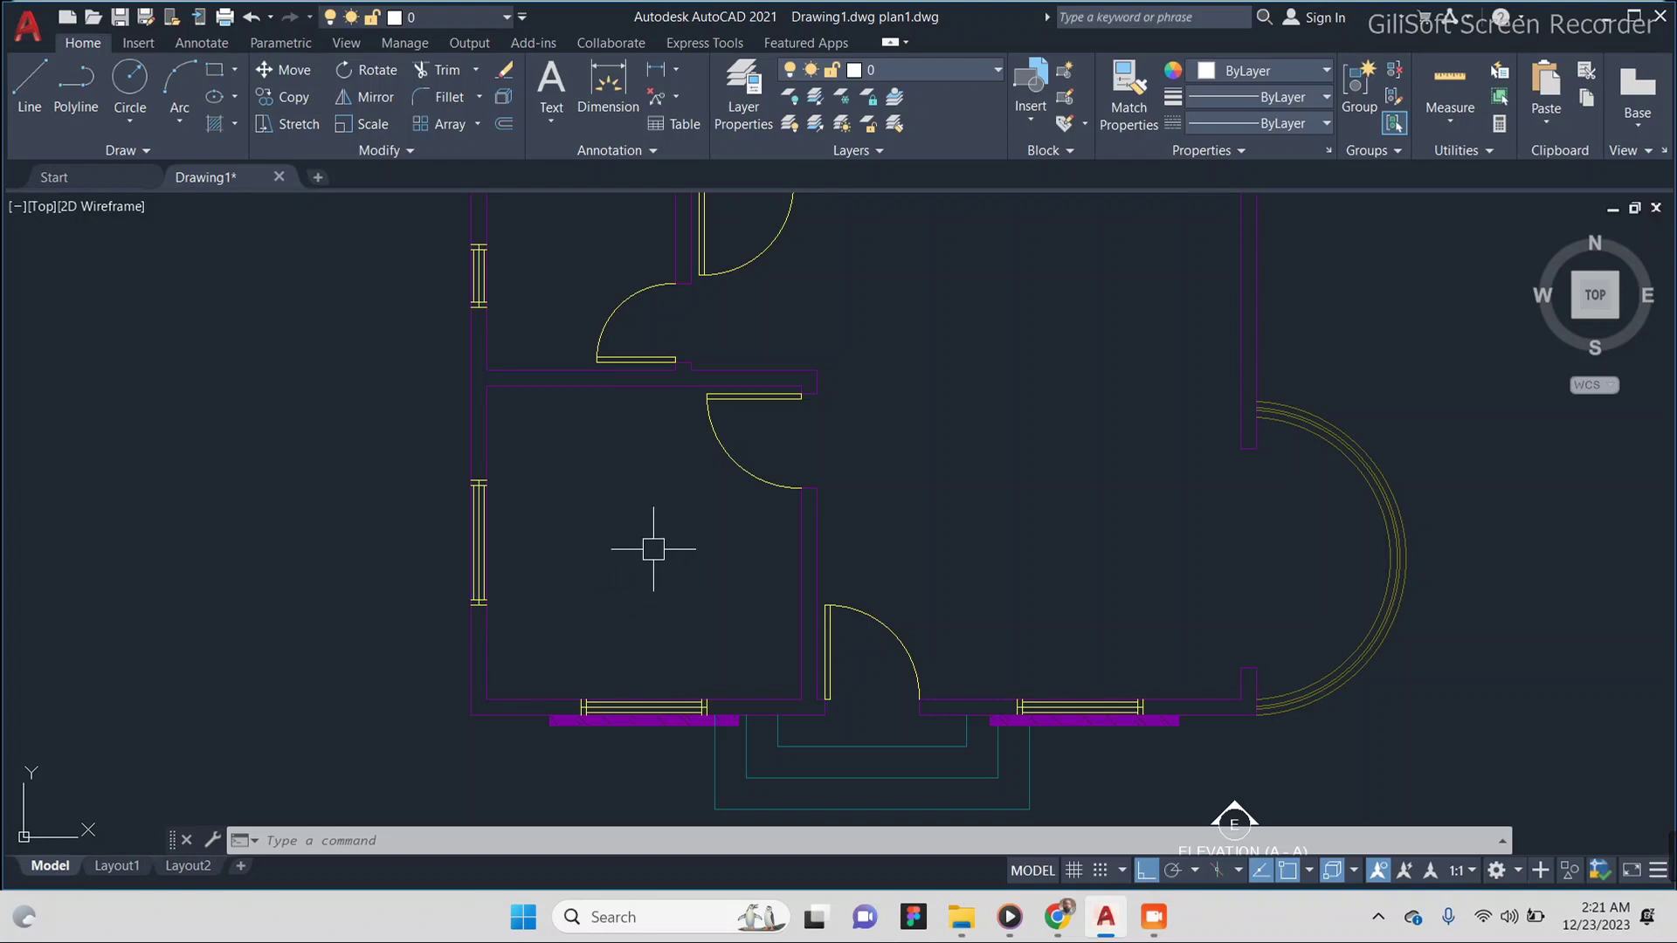
left_click(895, 70)
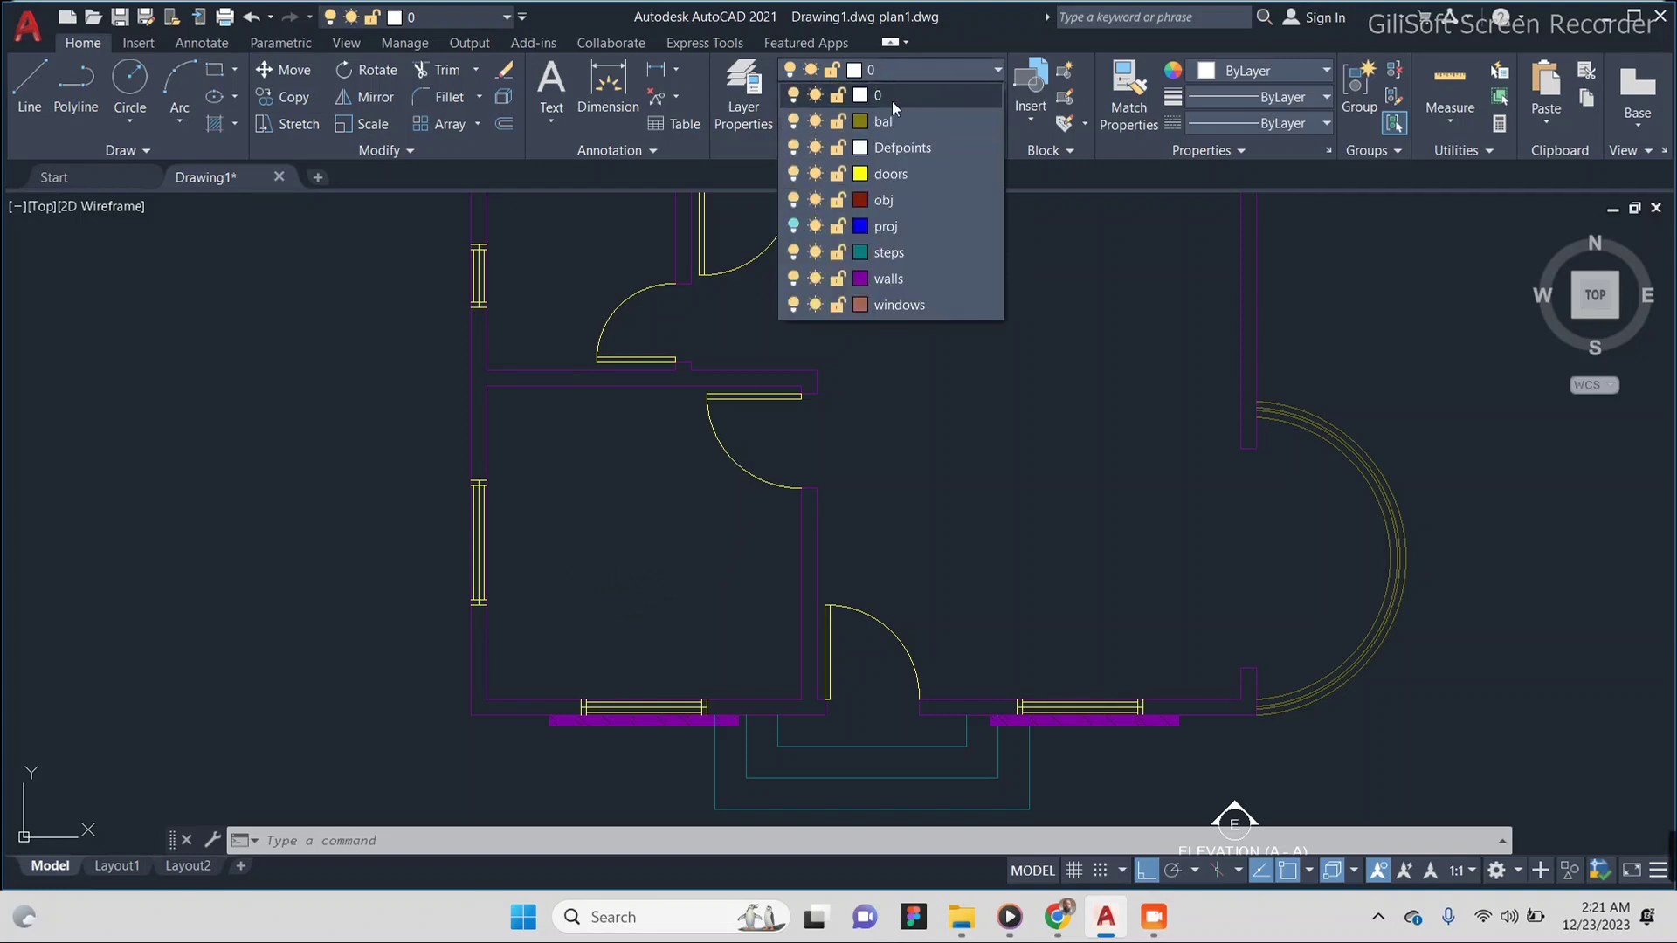
left_click(793, 173)
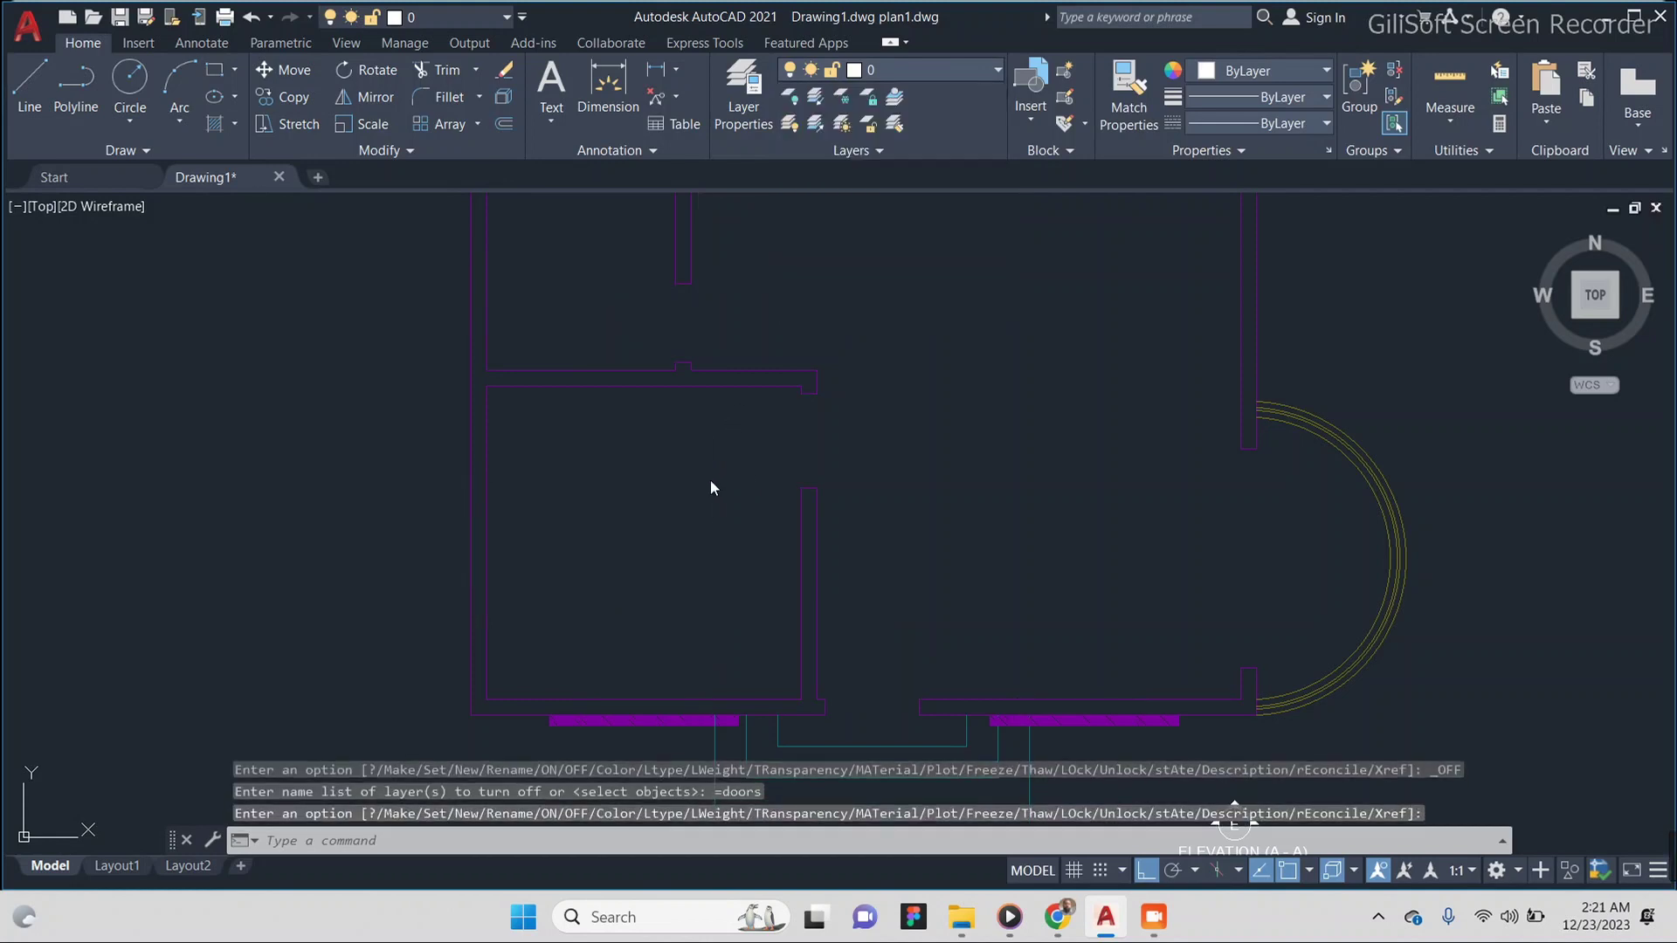
key("Escape")
key("Escape")
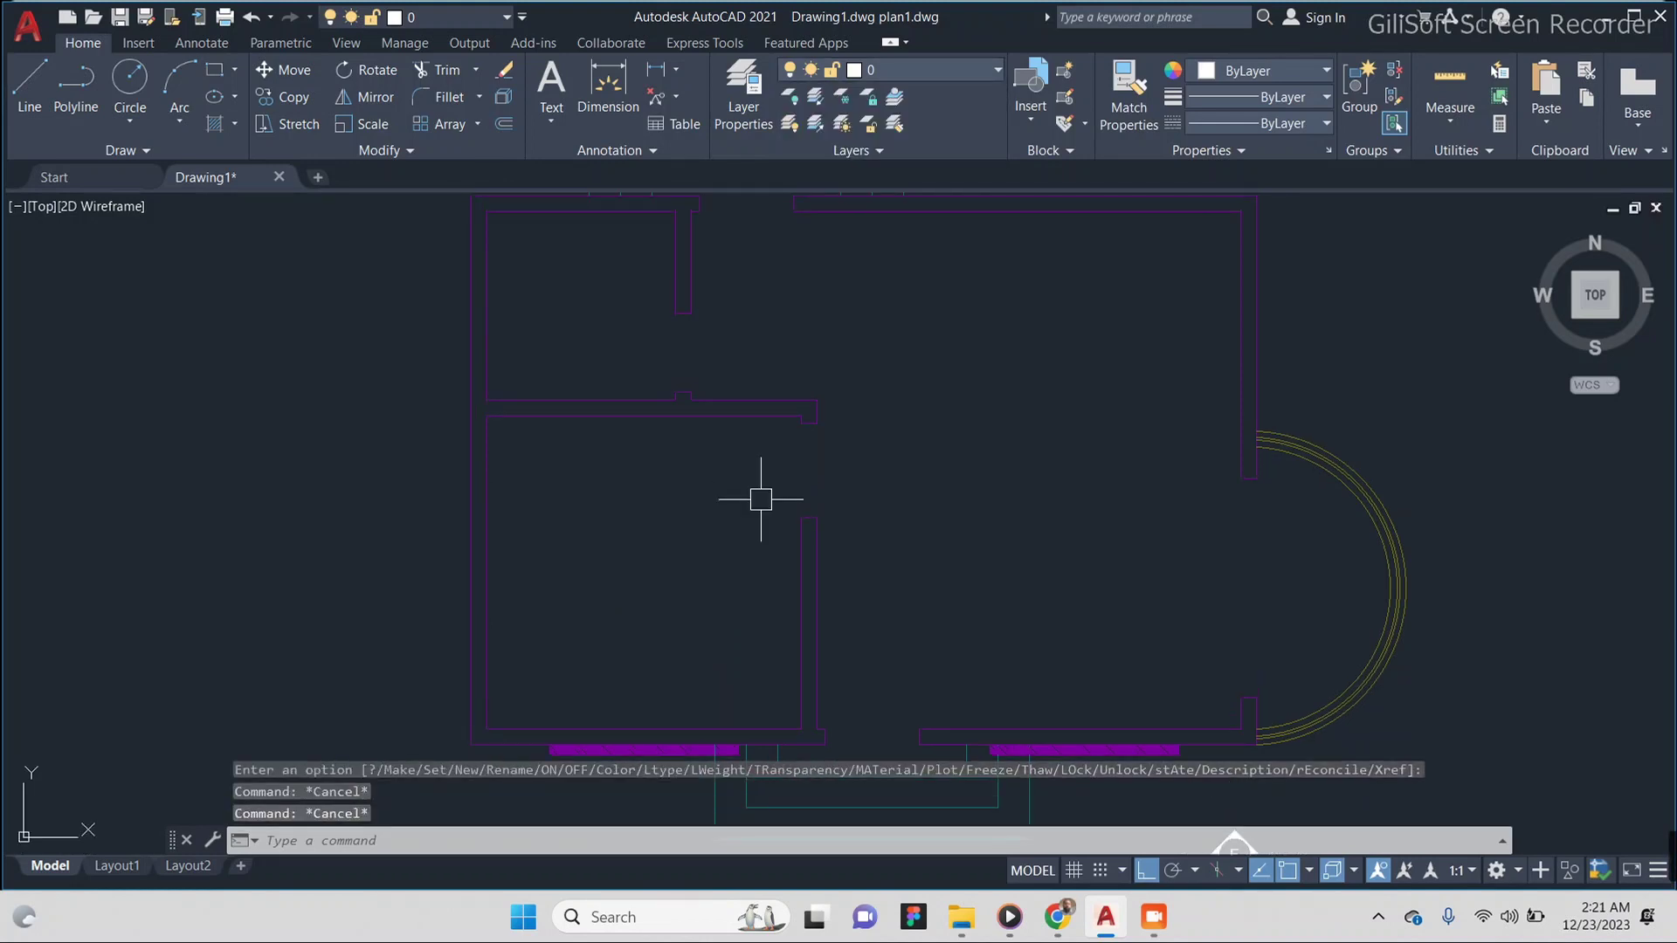
Draw two vertical lines down from the doorway's wall corners in the interior wall.
key("Return")
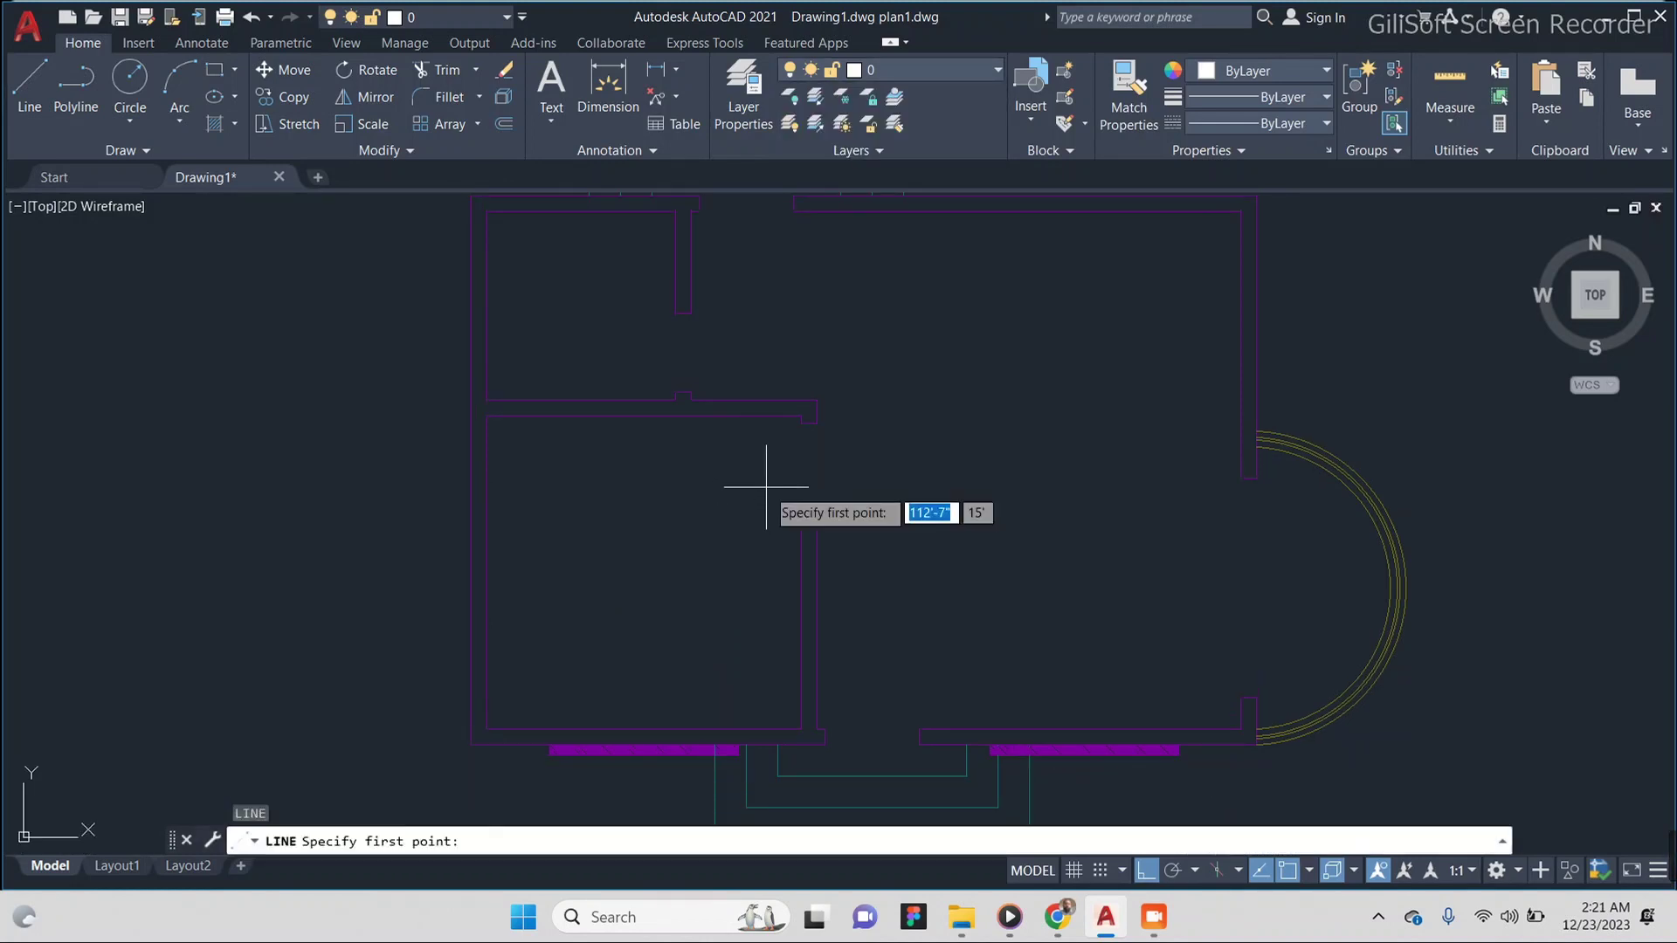
scroll(760, 481, "up", 2)
left_click(807, 397)
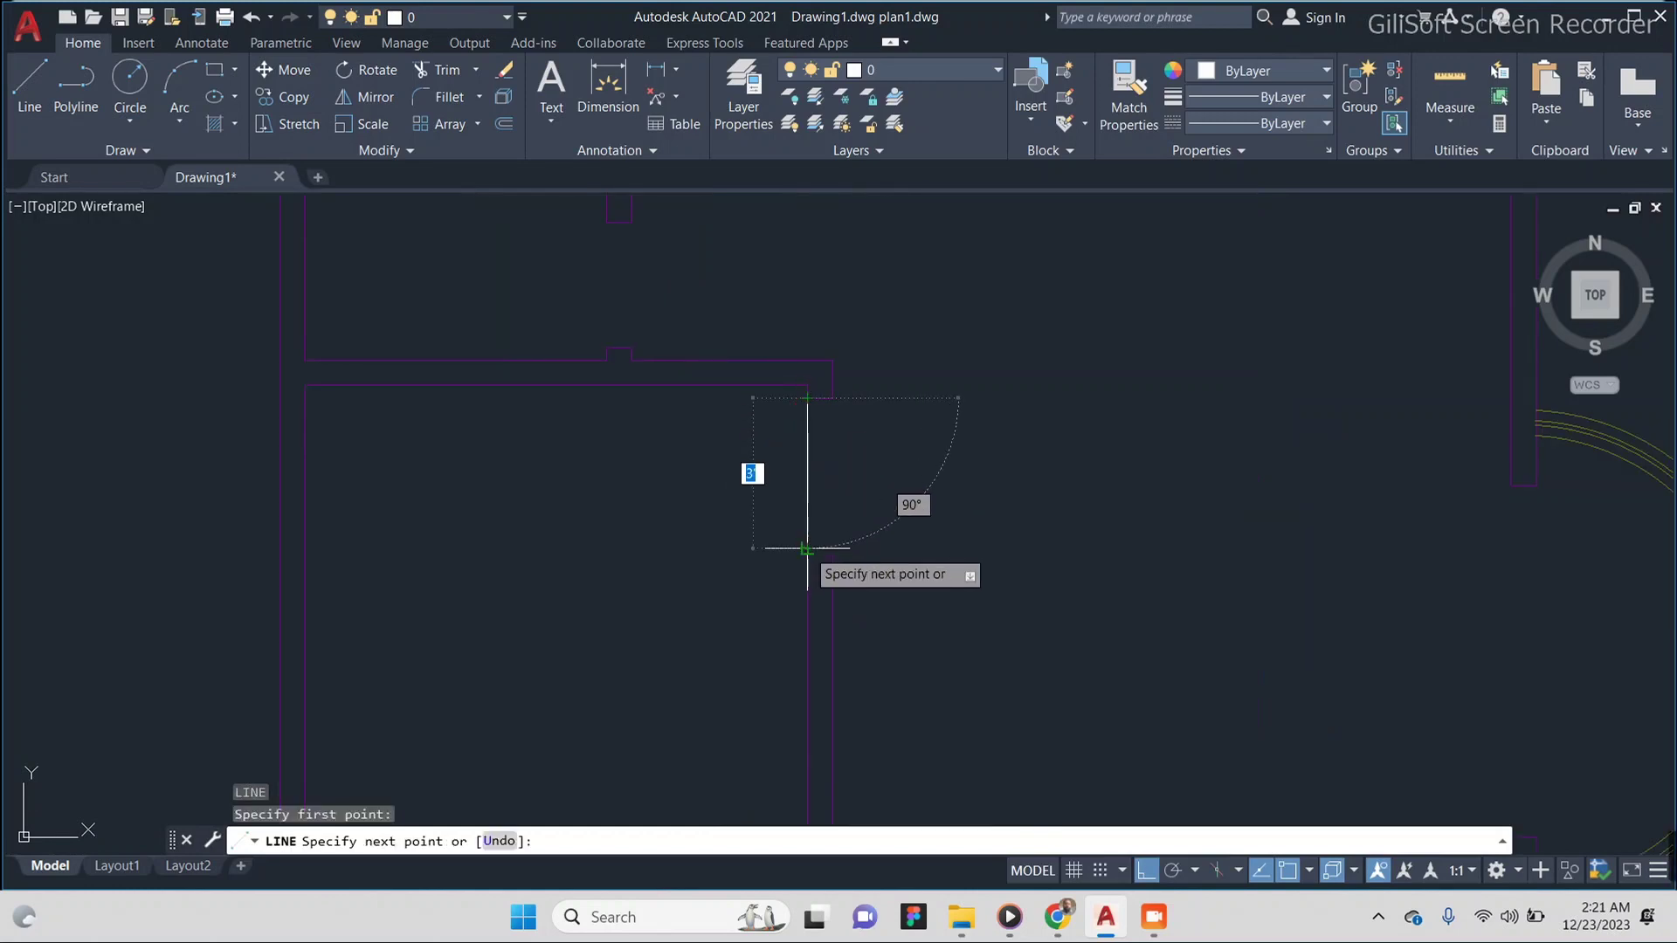
left_click(807, 549)
key("Escape")
key("Return")
left_click(833, 397)
left_click(836, 530)
key("Escape")
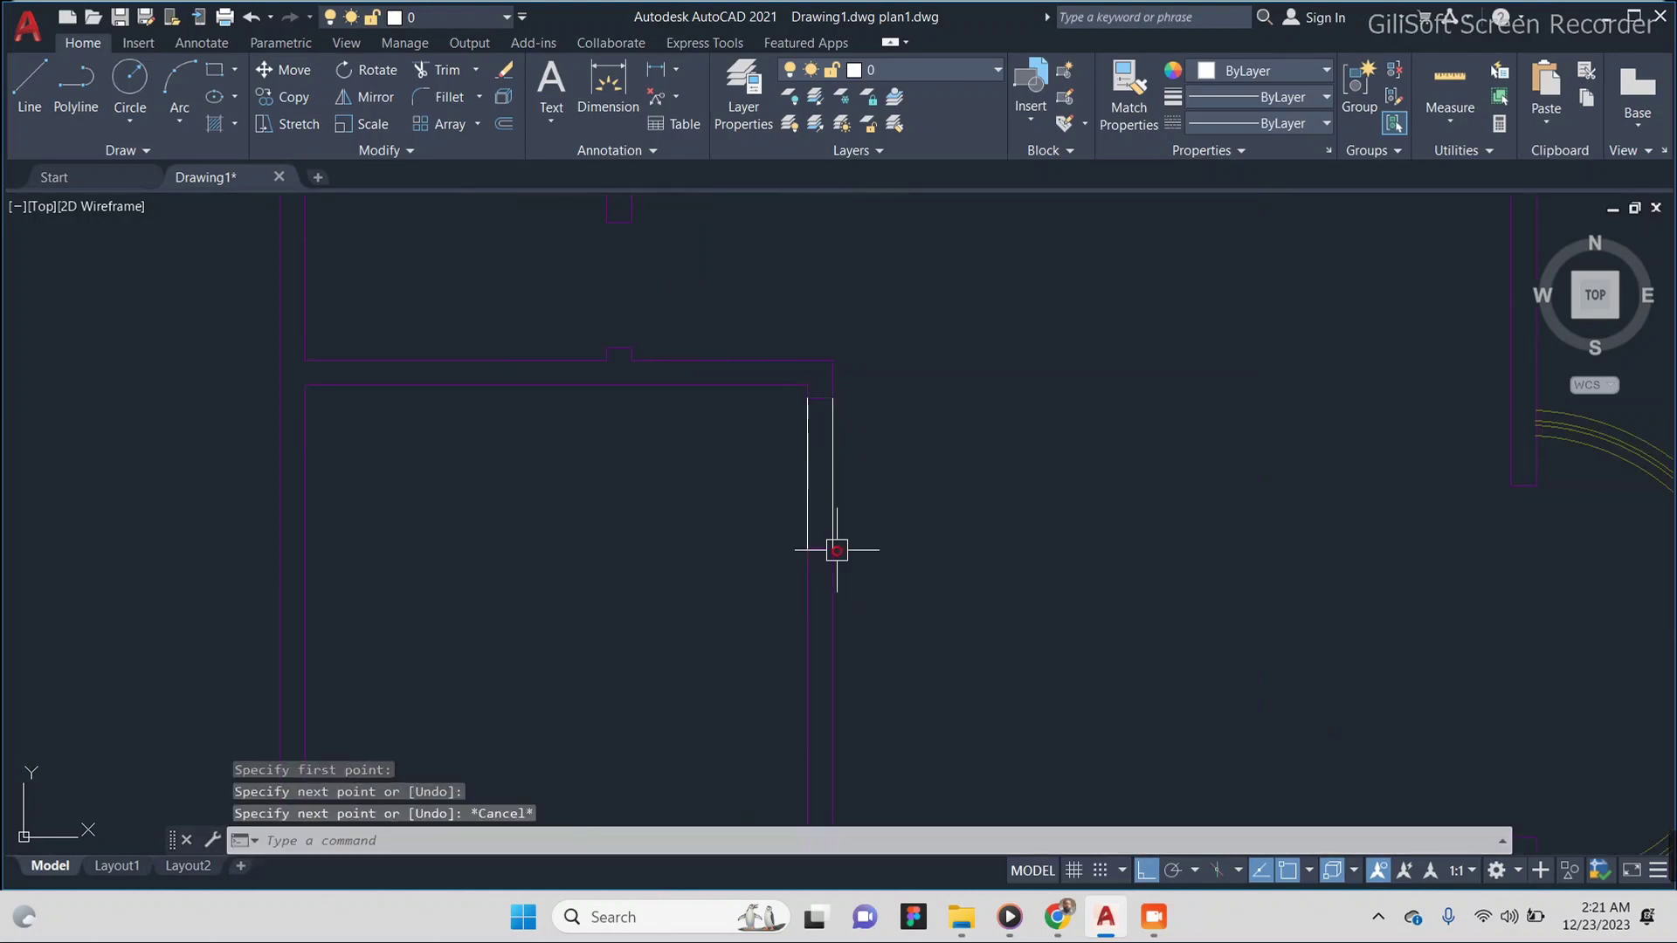
key("Escape")
Re-centre the view on the room with its window opening and balcony hatch.
scroll(838, 452, "down", 2)
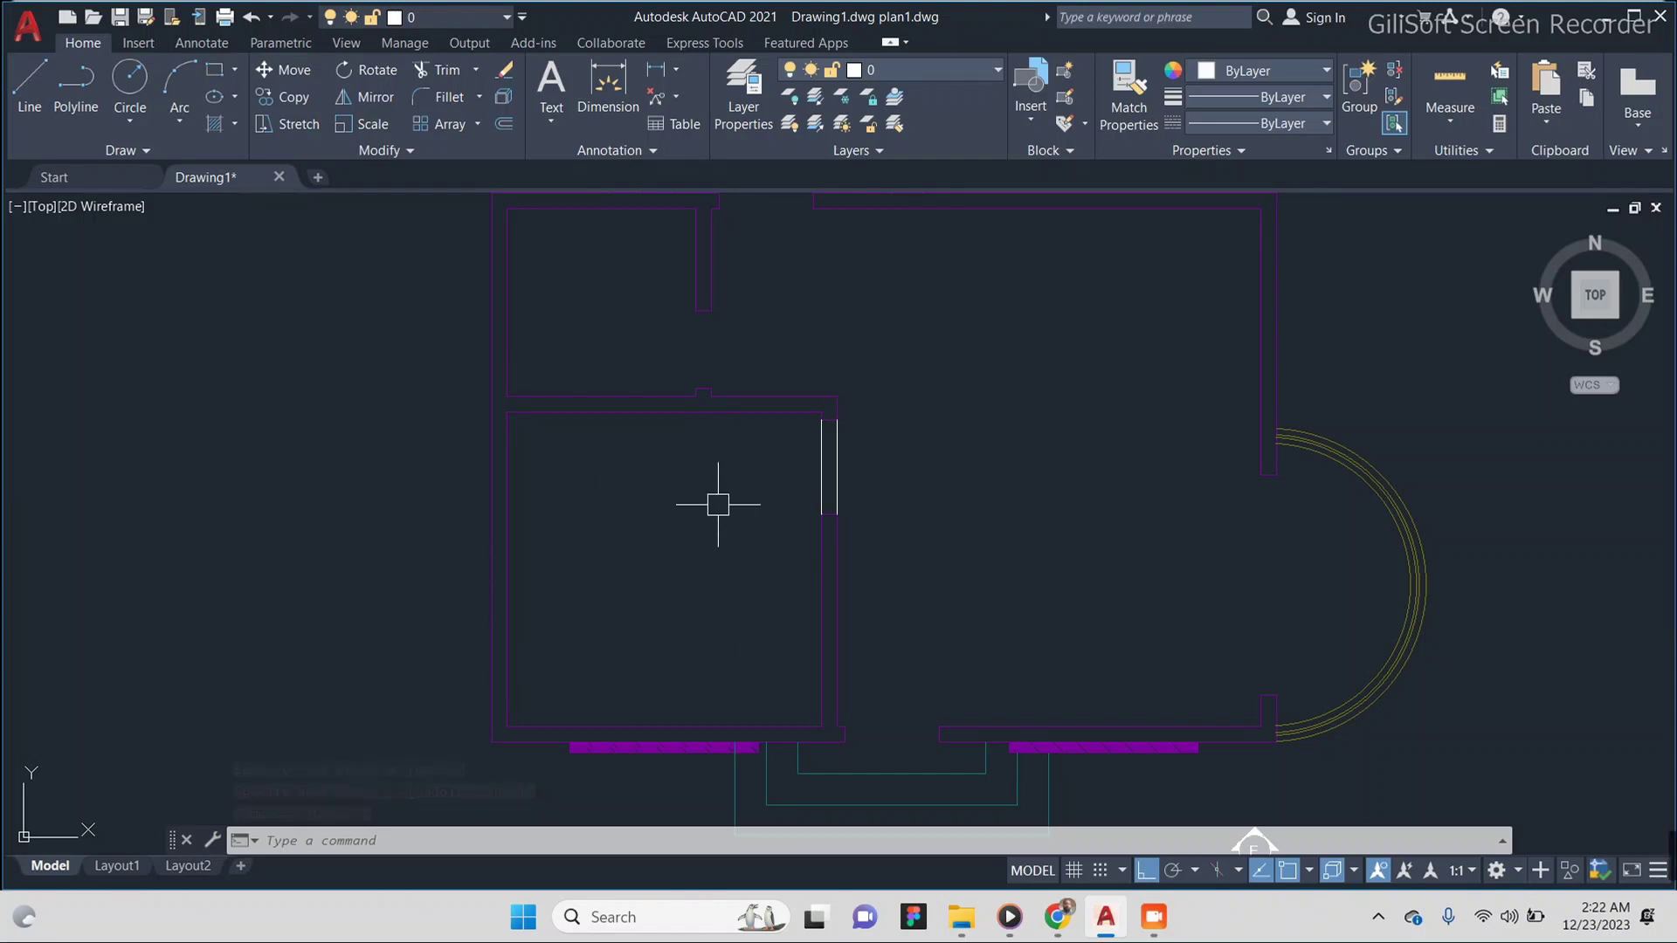
middle_click_drag(690, 542, 700, 487)
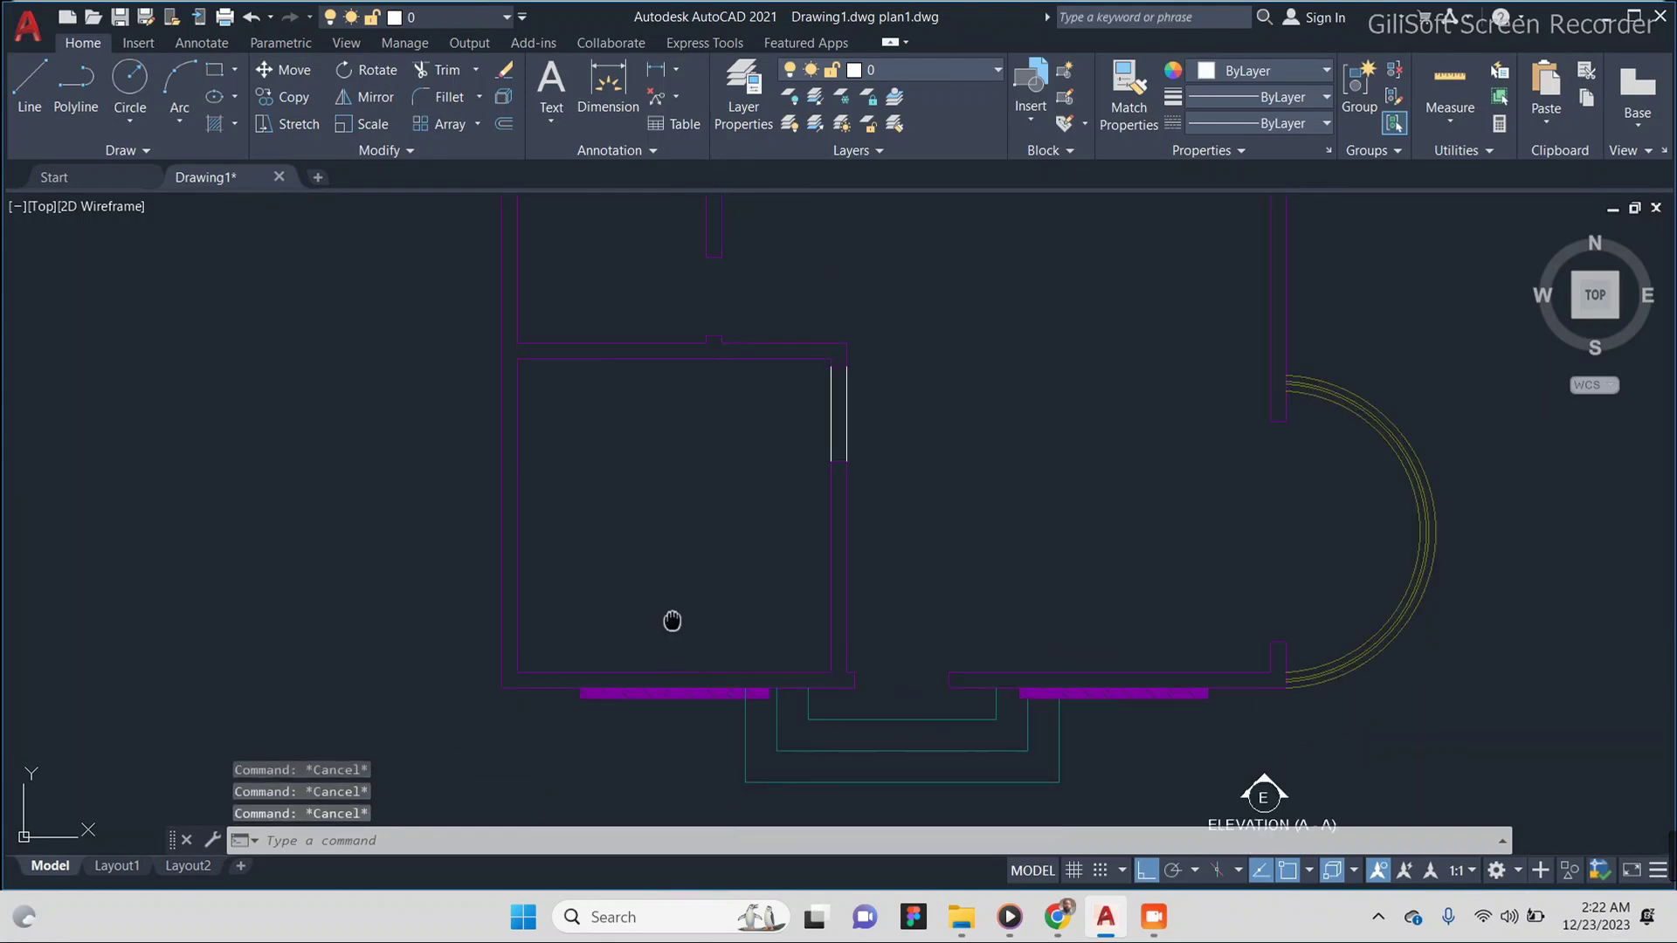
middle_click_drag(713, 600, 715, 645)
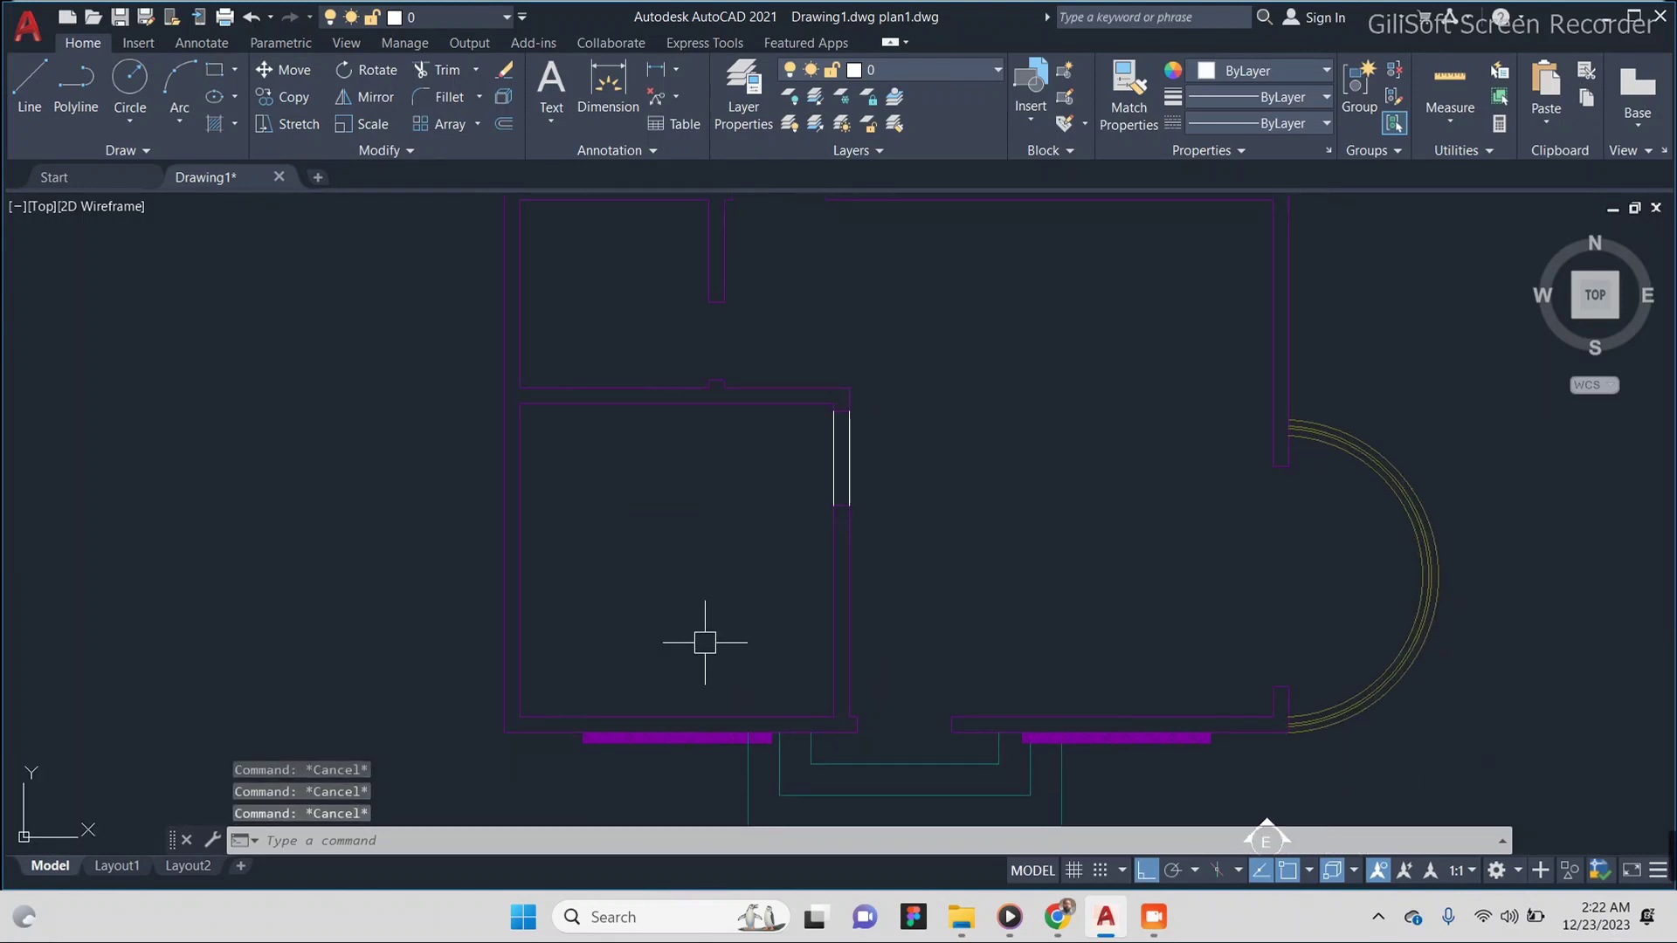
scroll(705, 642, "up", 2)
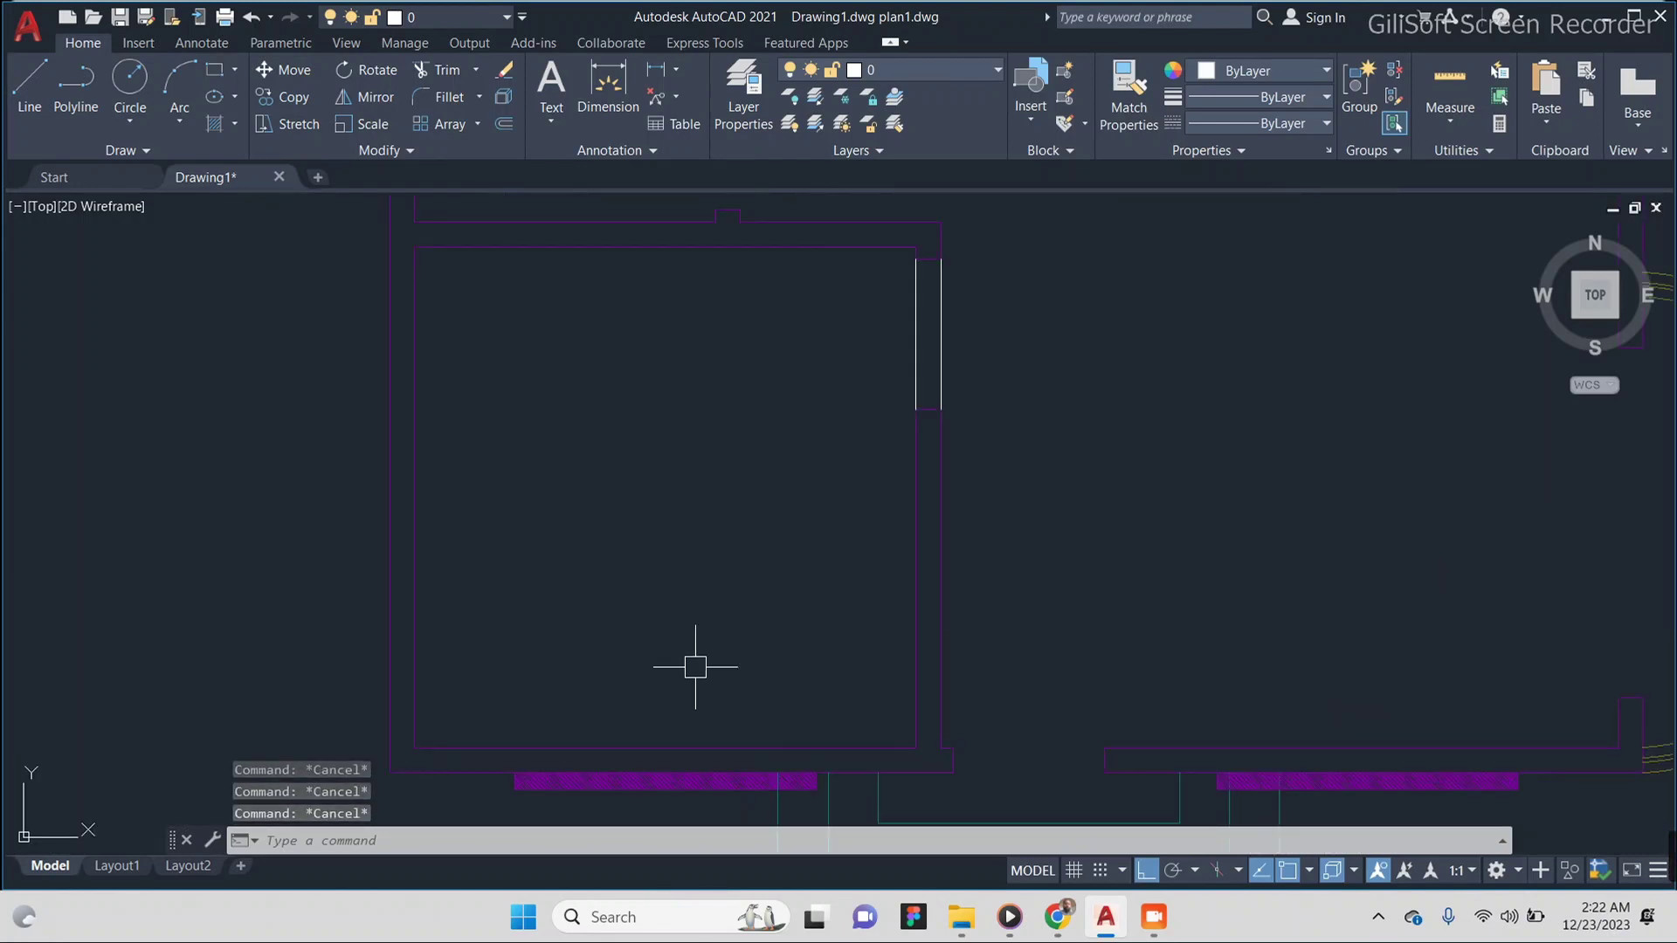
type("o")
key("Return")
key("Escape")
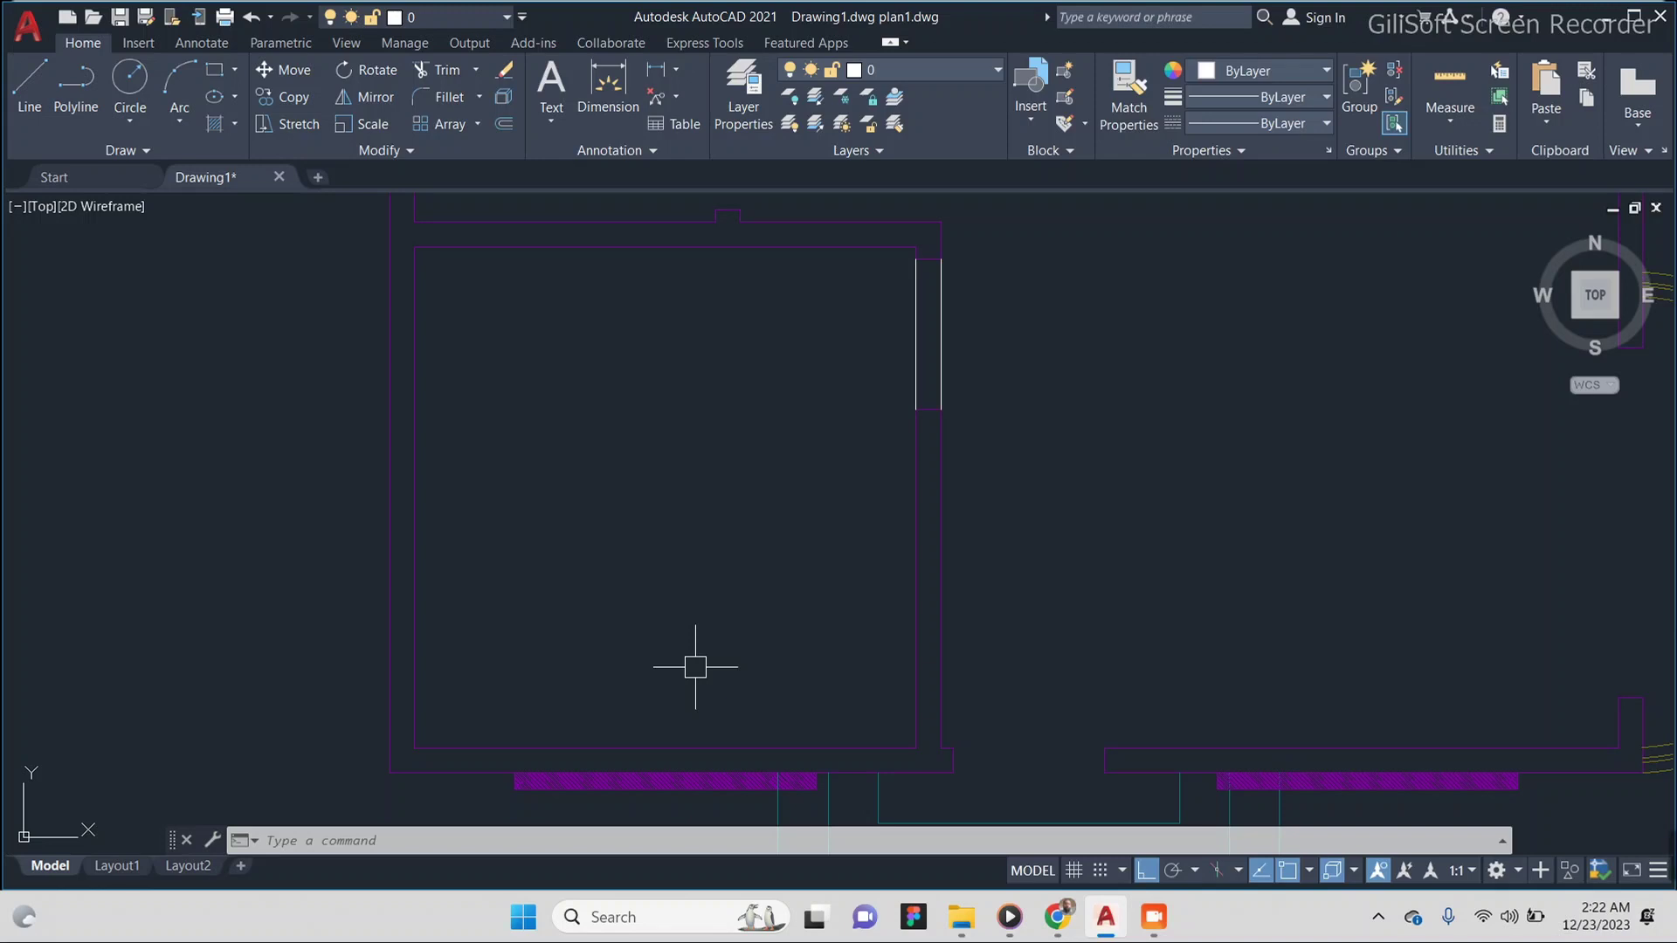
Offset the bottom and right inner lines 24" inward and extend the vertical copy to the top.
middle_click_drag(638, 511, 614, 494)
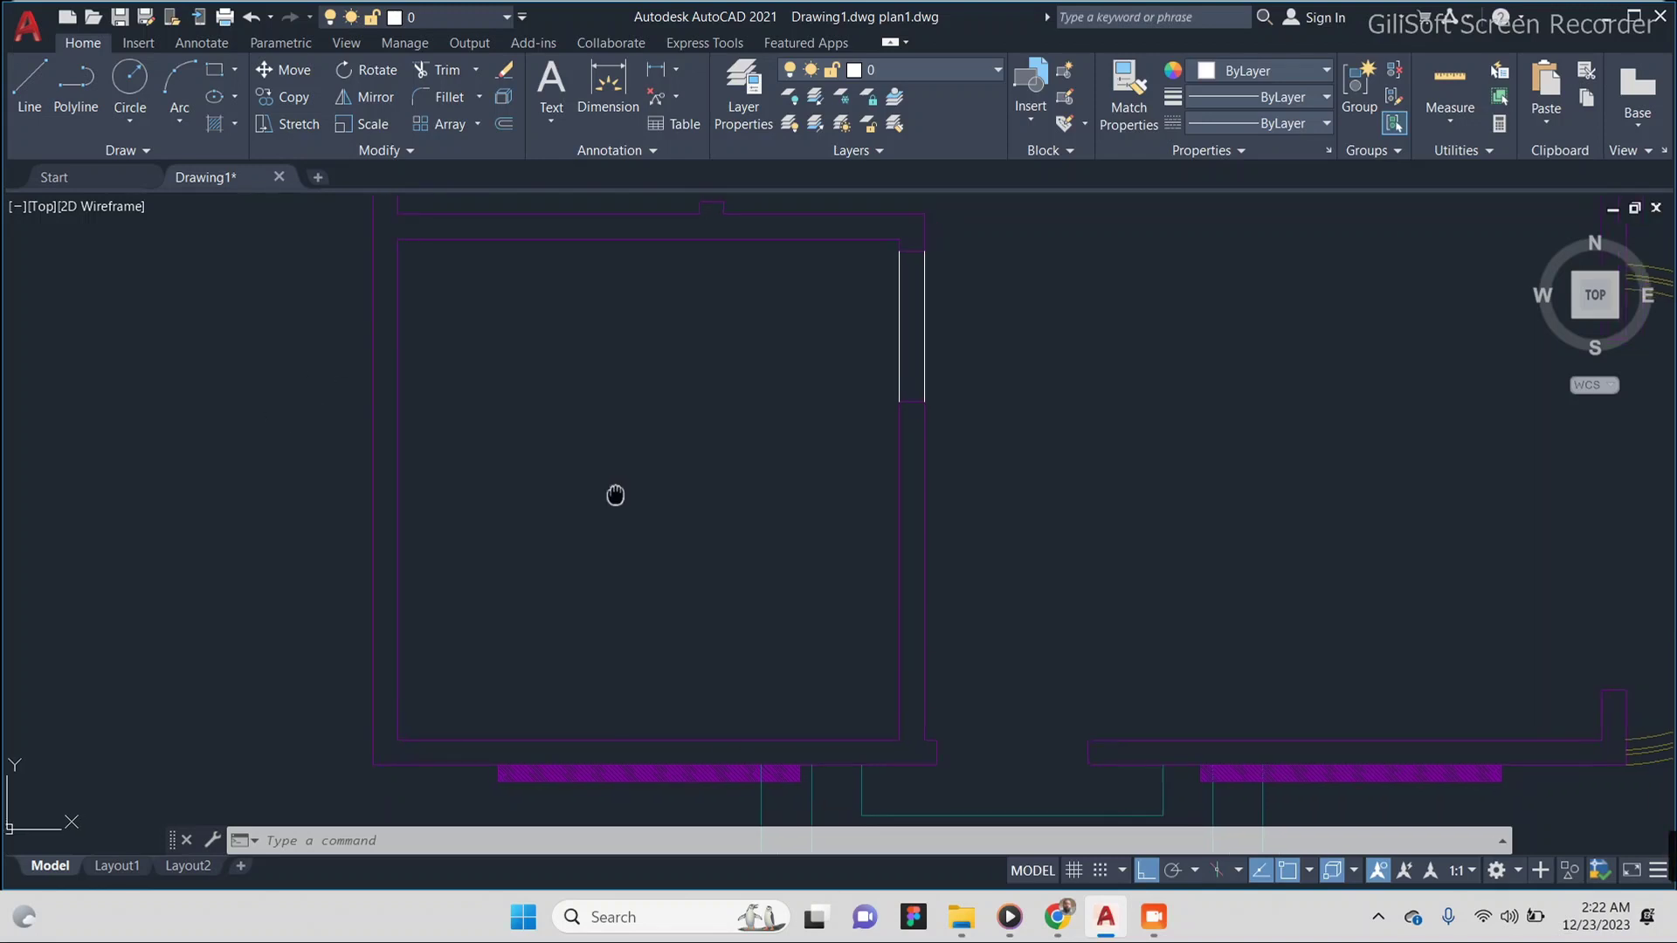
key("Escape")
key("Escape")
key("Escape")
type("o")
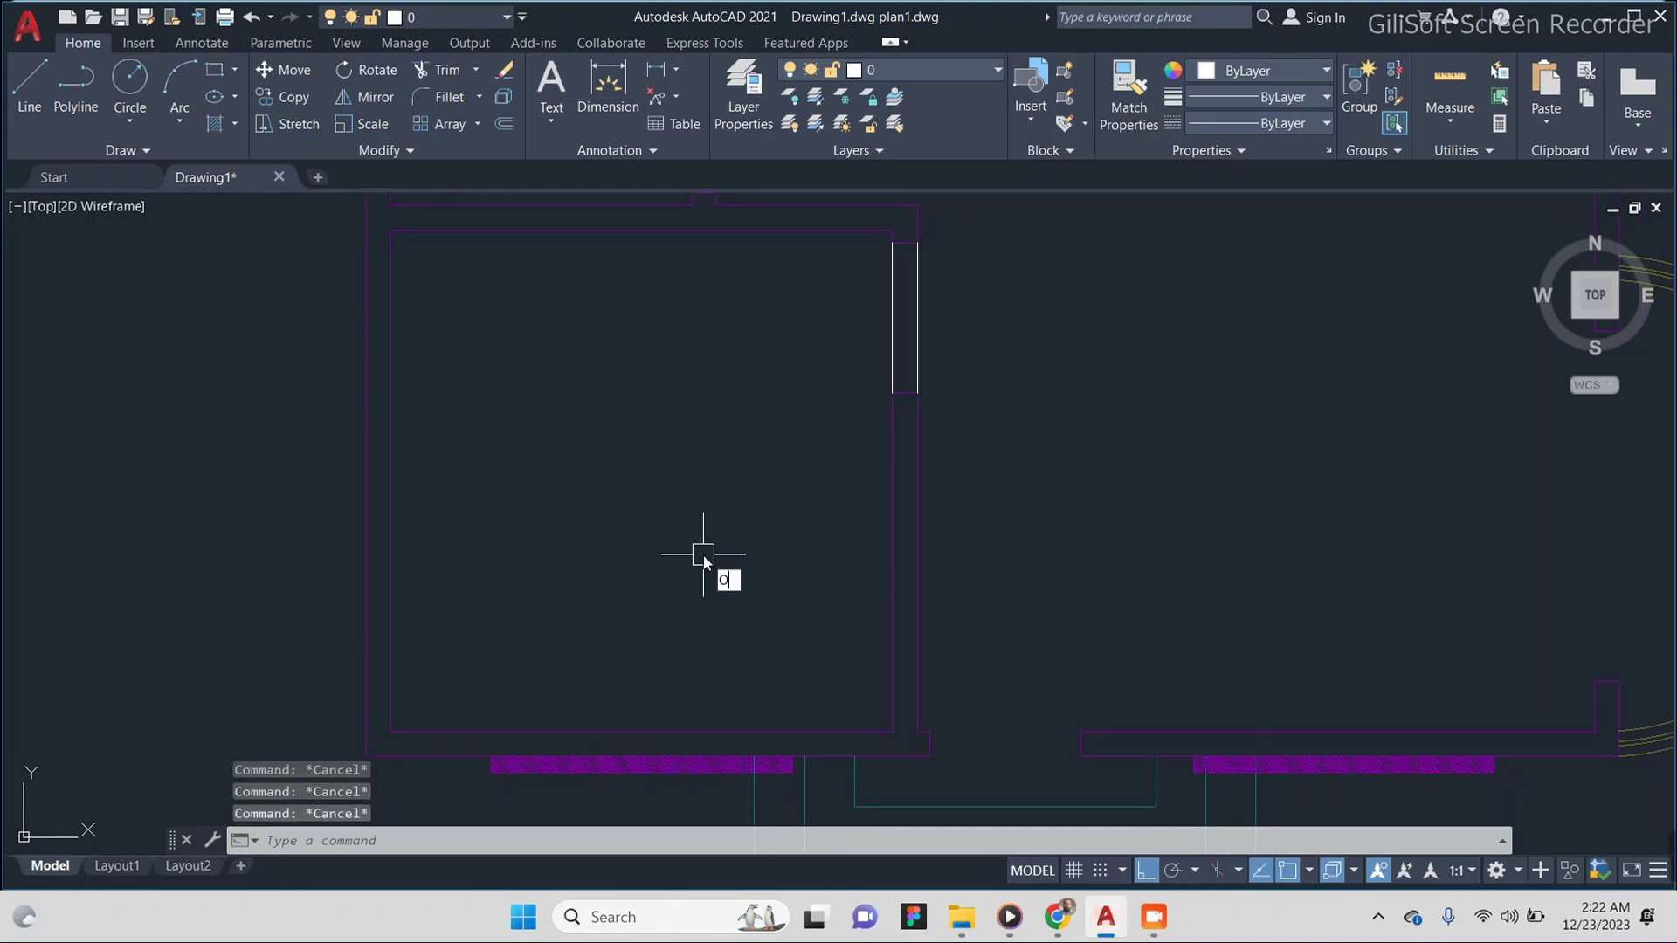
key("Return")
type("24")
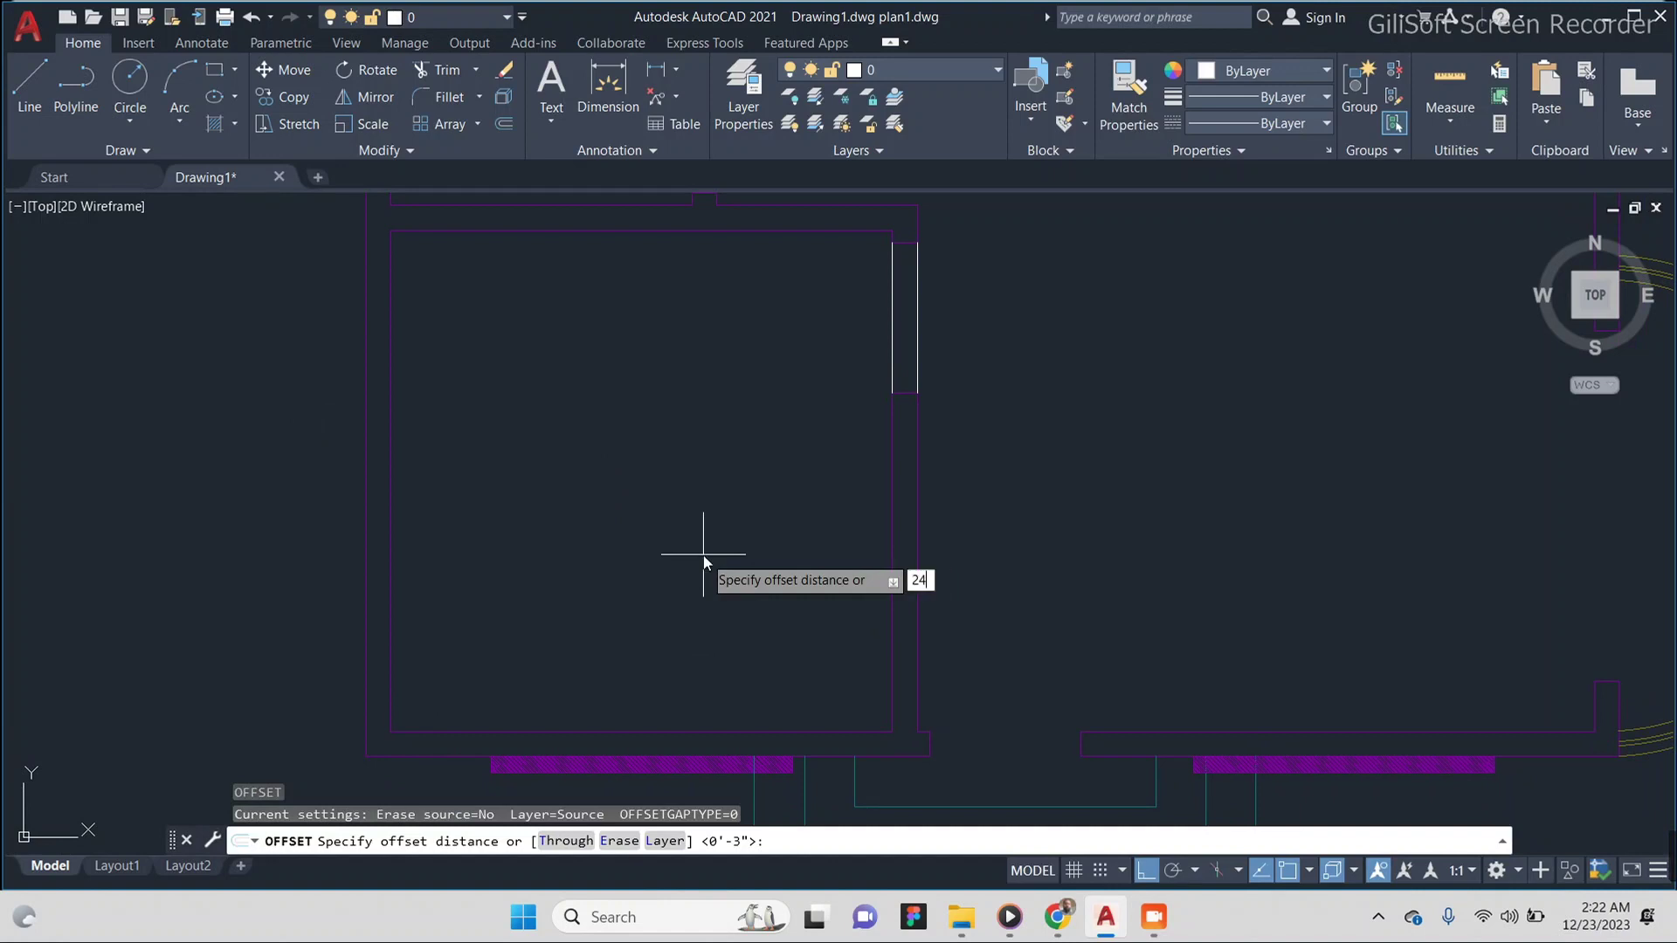
key("Return")
left_click(884, 731)
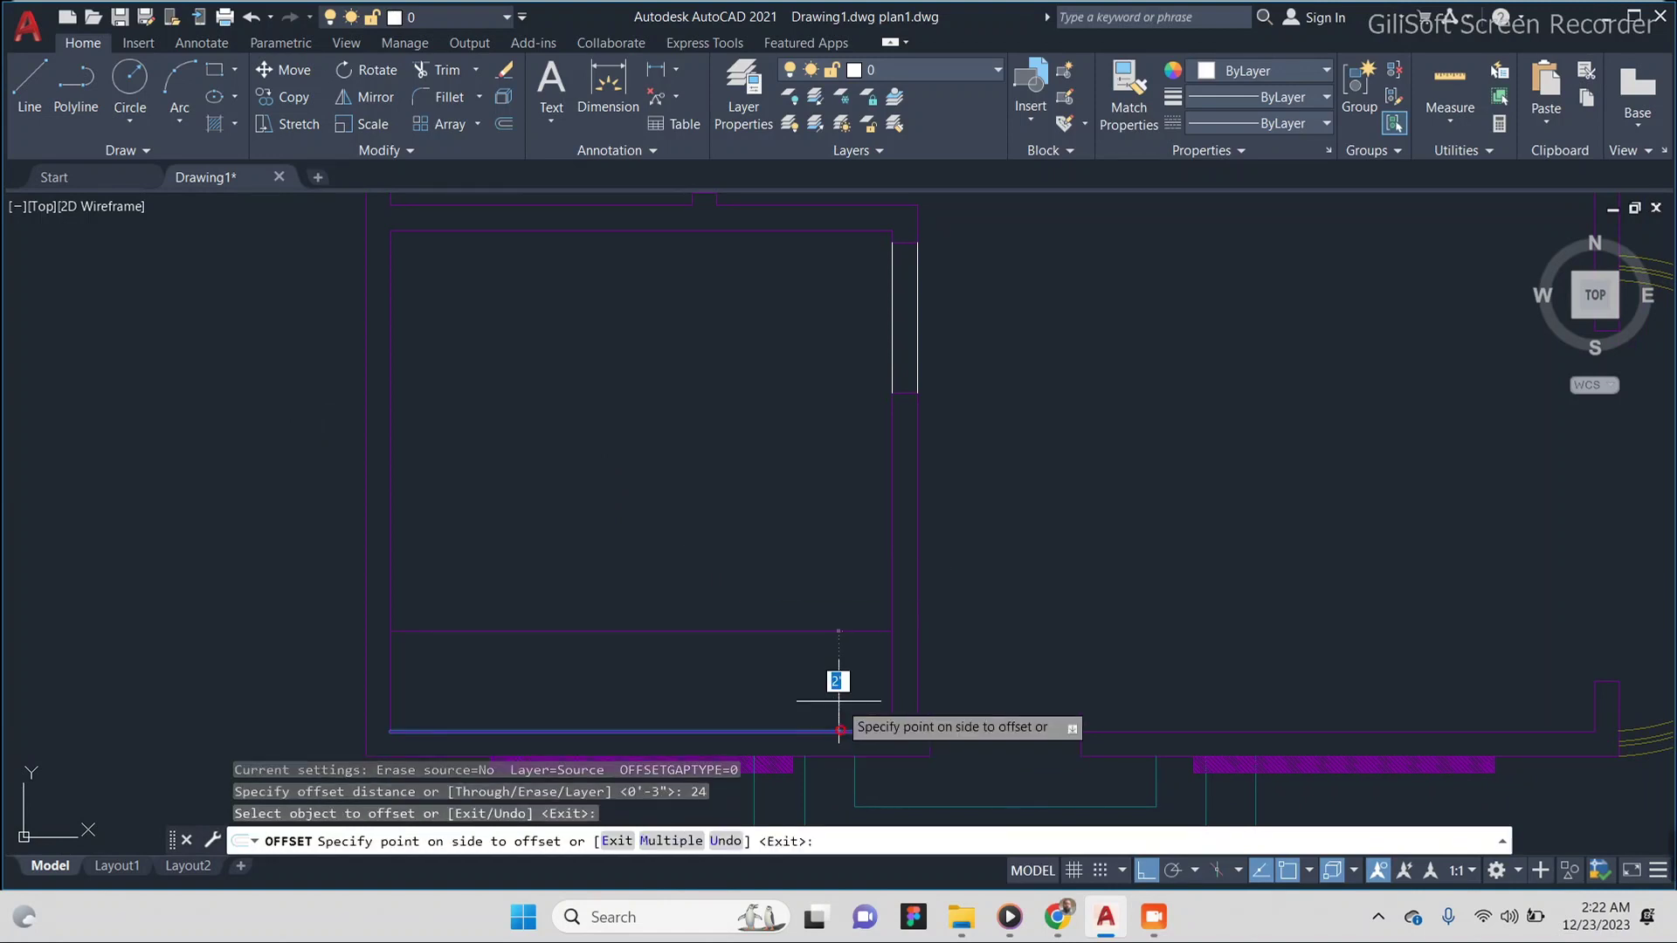
left_click(875, 547)
left_click(726, 547)
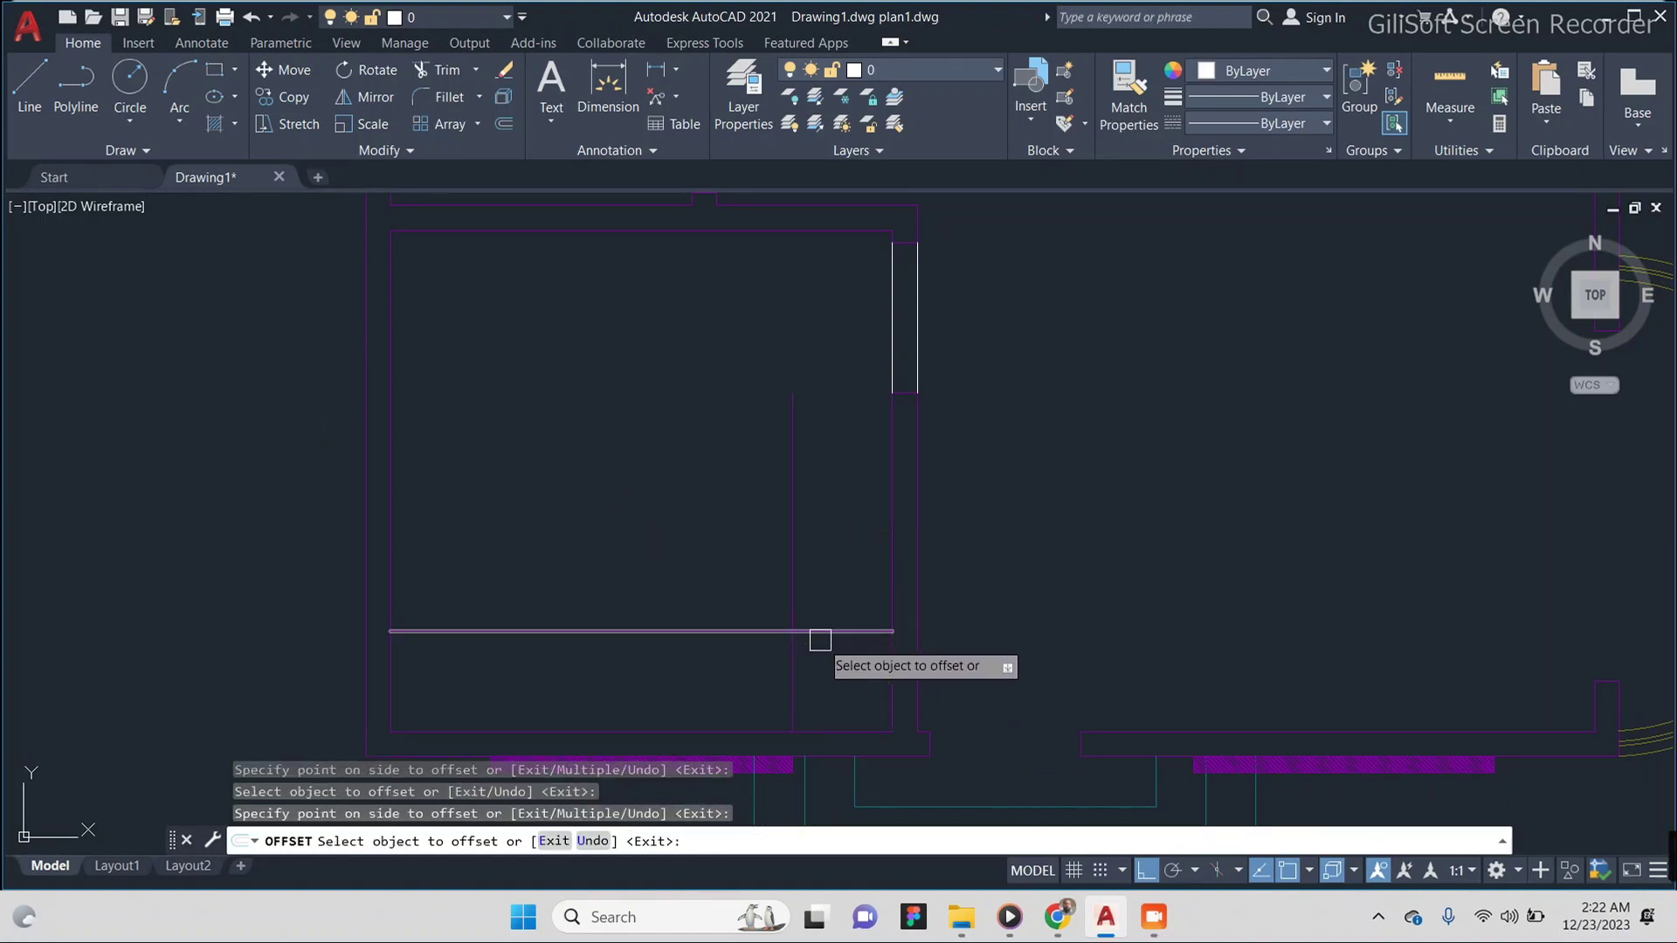
key("Escape")
key("Escape")
key("Return")
left_click(793, 419)
key("Escape")
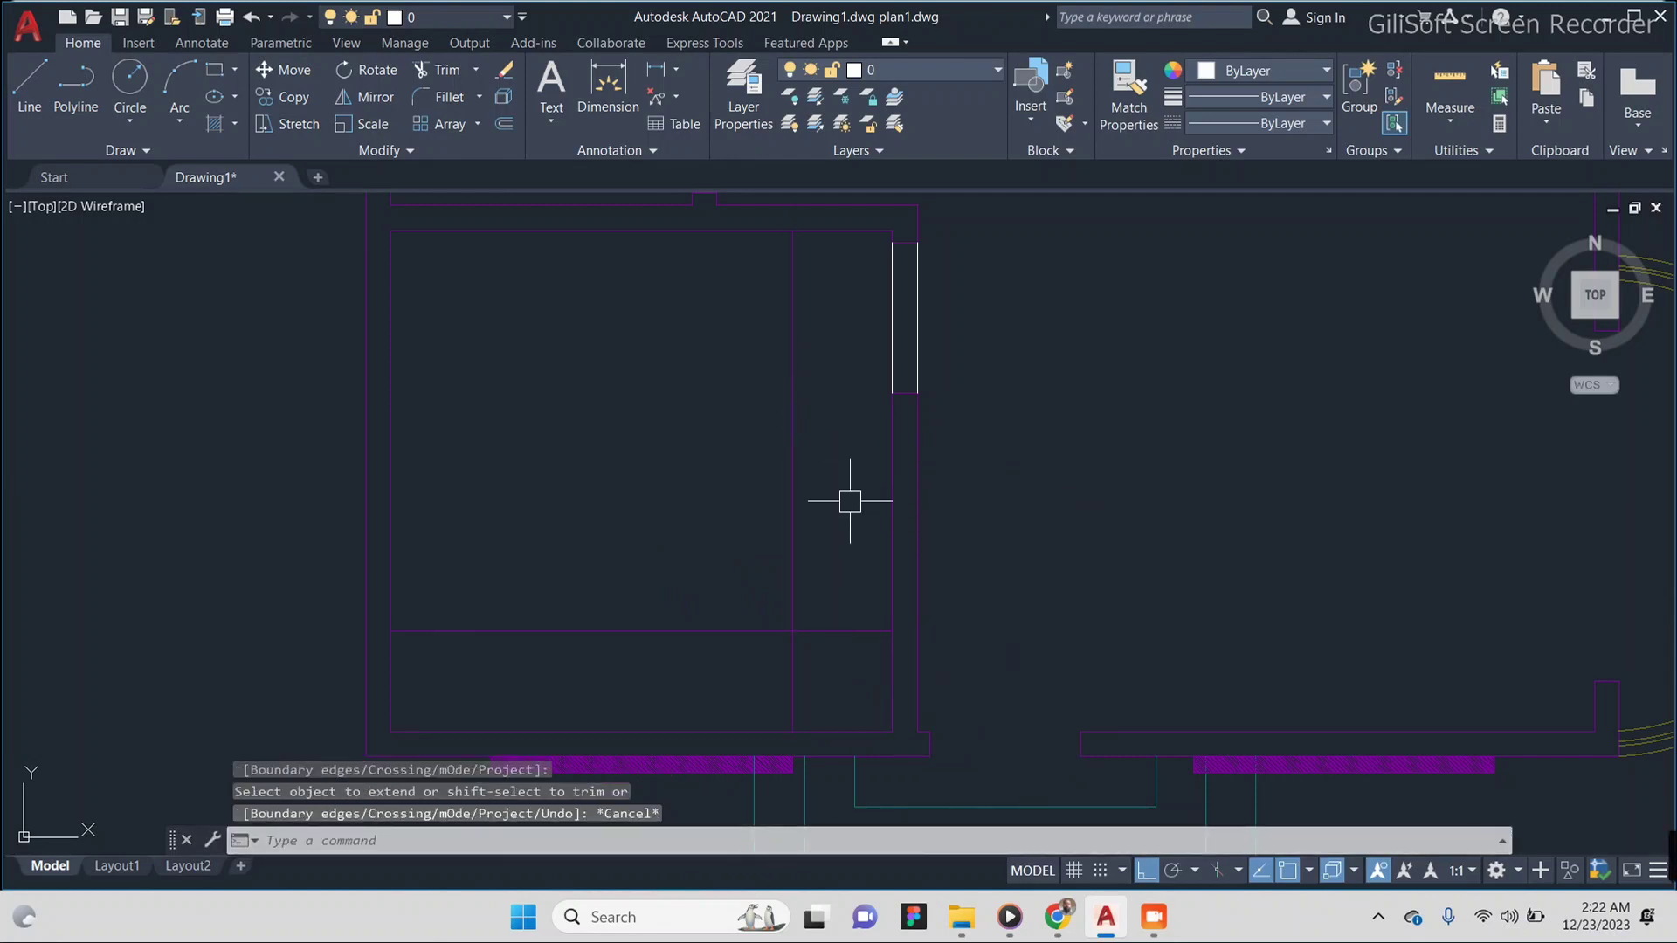
Add three more horizontal grid lines spaced 2'-0" apart above the first.
type("o")
key("Return")
key("Return")
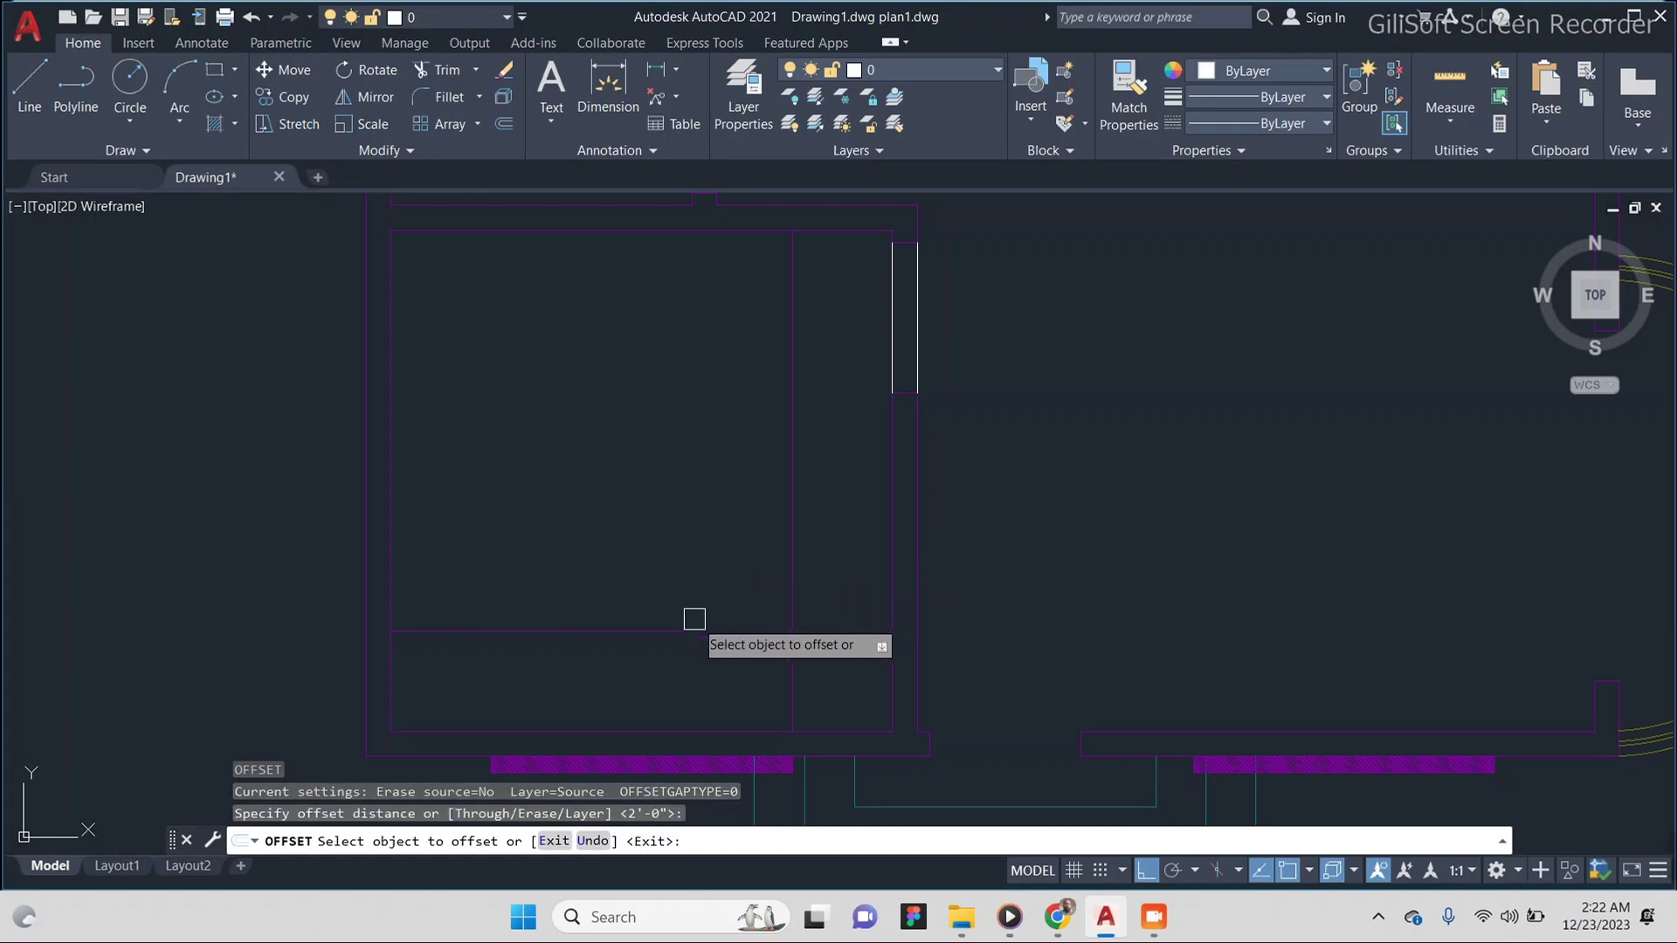
left_click(691, 629)
type("m")
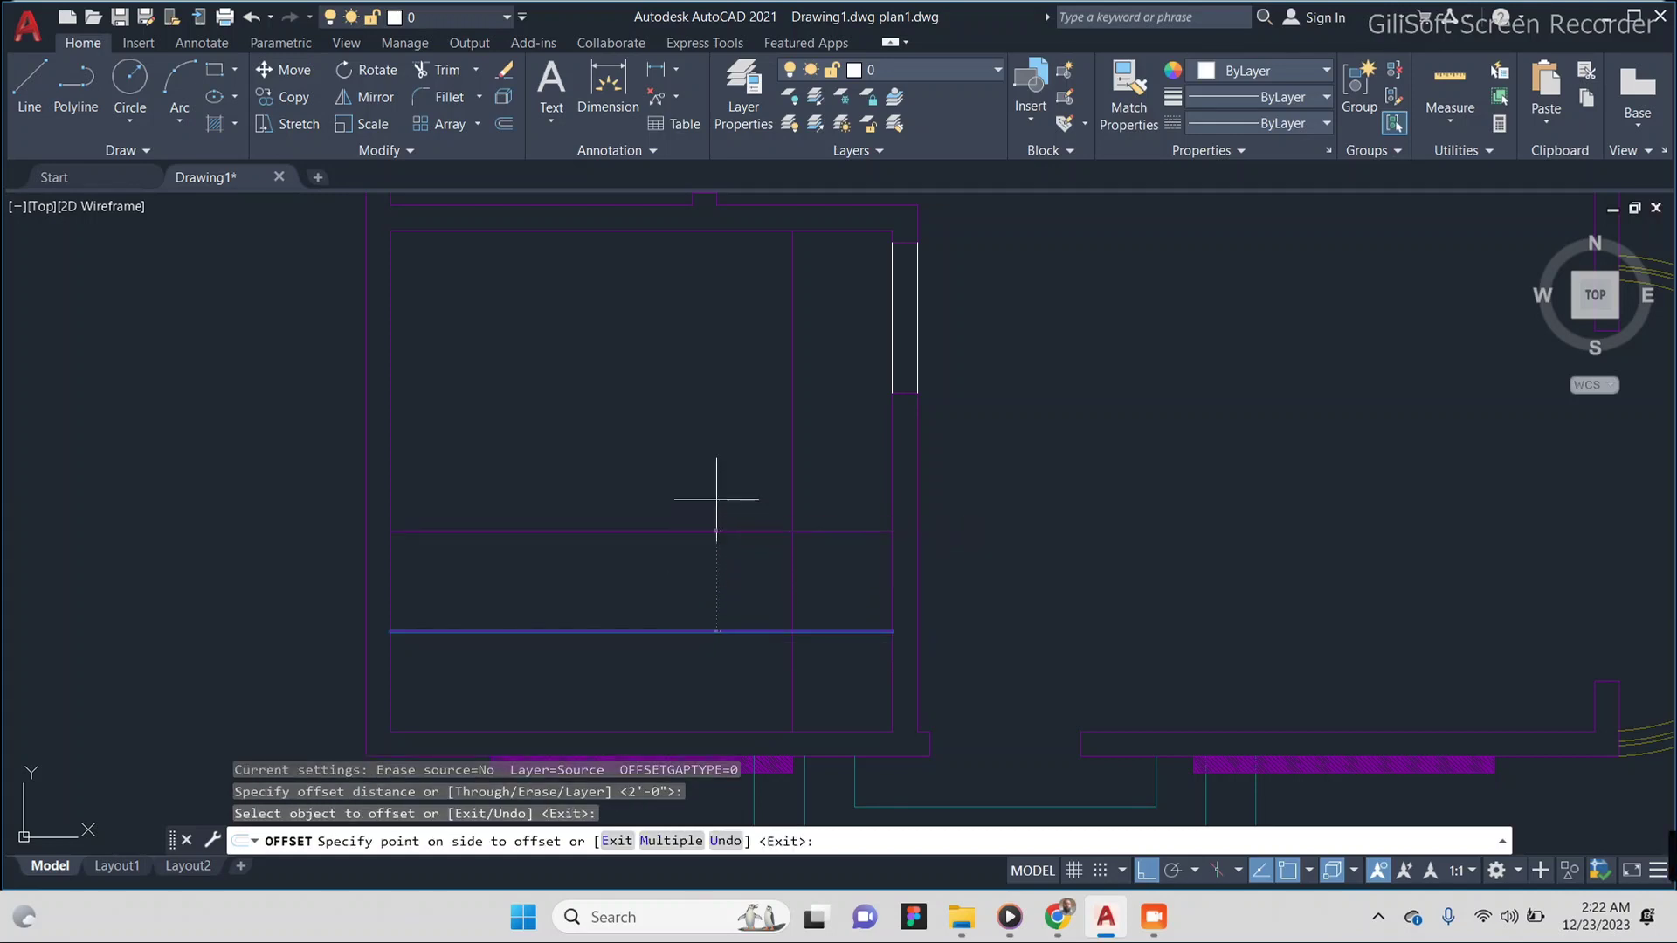
key("Return")
left_click(1005, 442)
left_click(1045, 374)
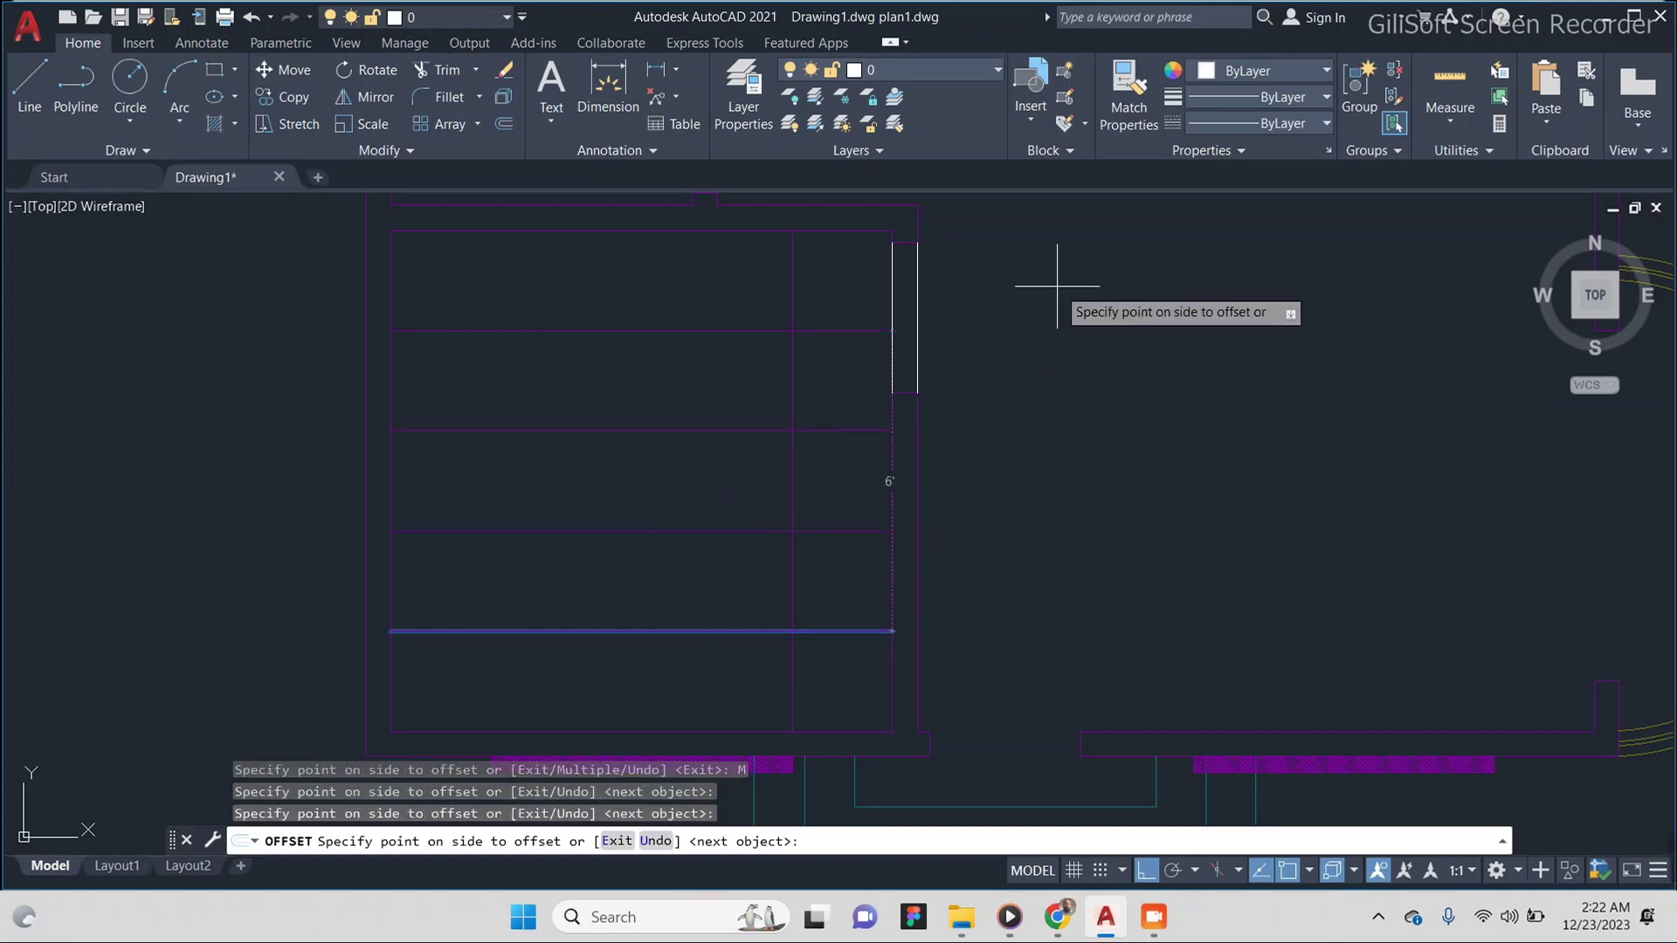
key("Escape")
key("Return")
key("Return")
left_click(876, 430)
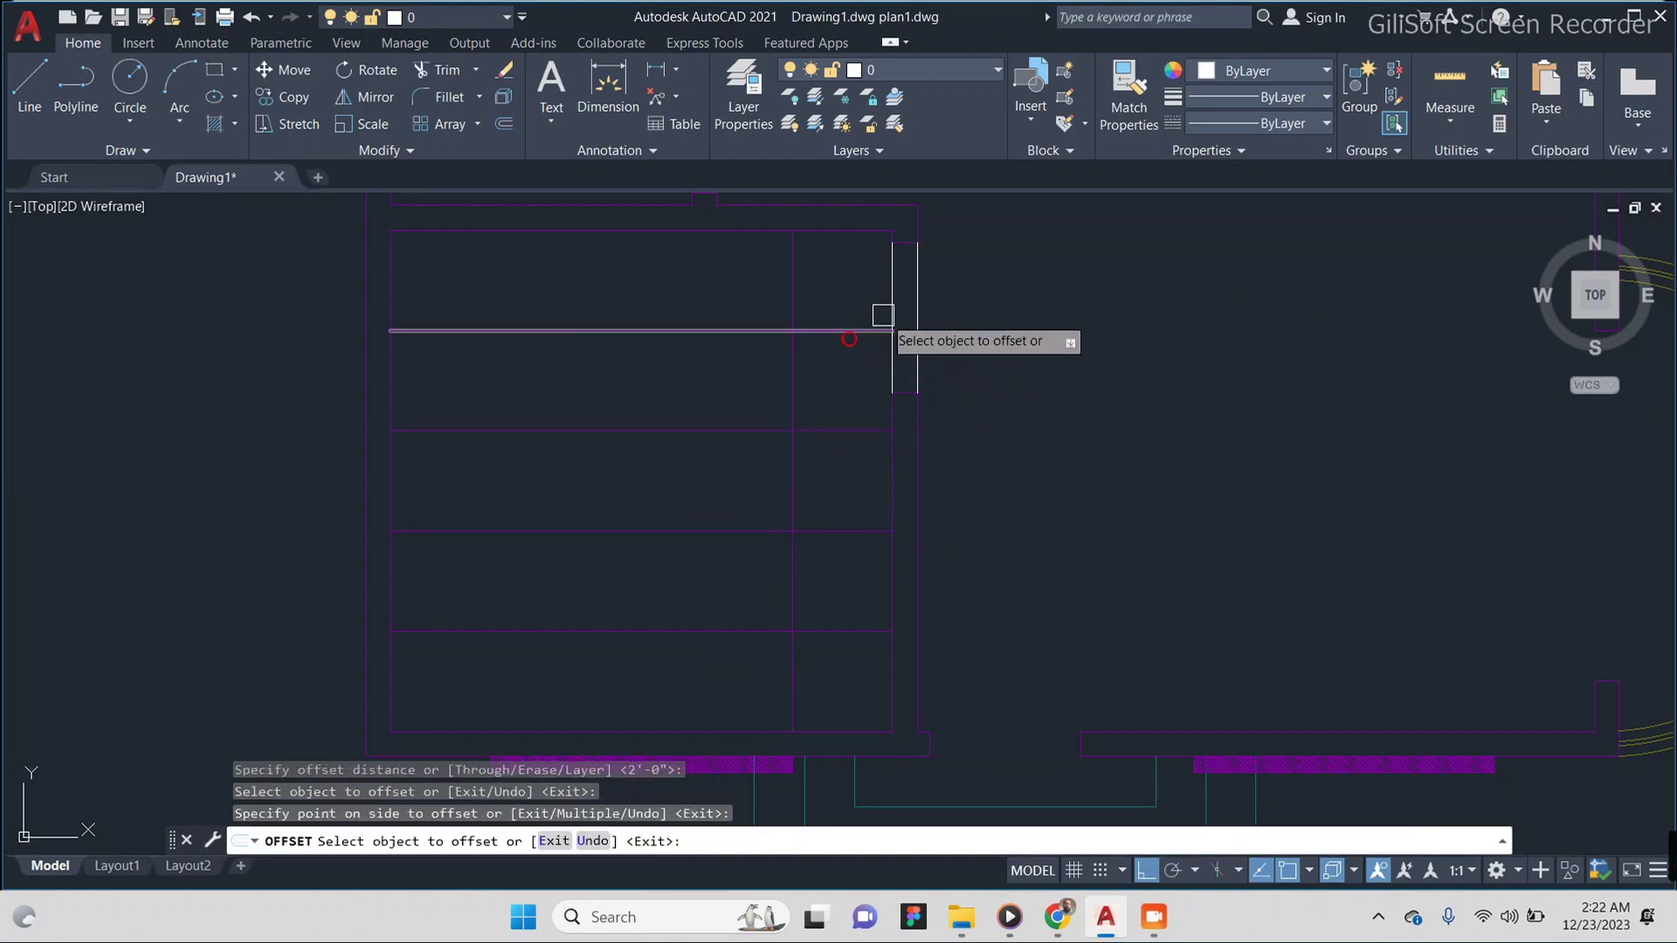
left_click(883, 322)
key("Escape")
key("Escape")
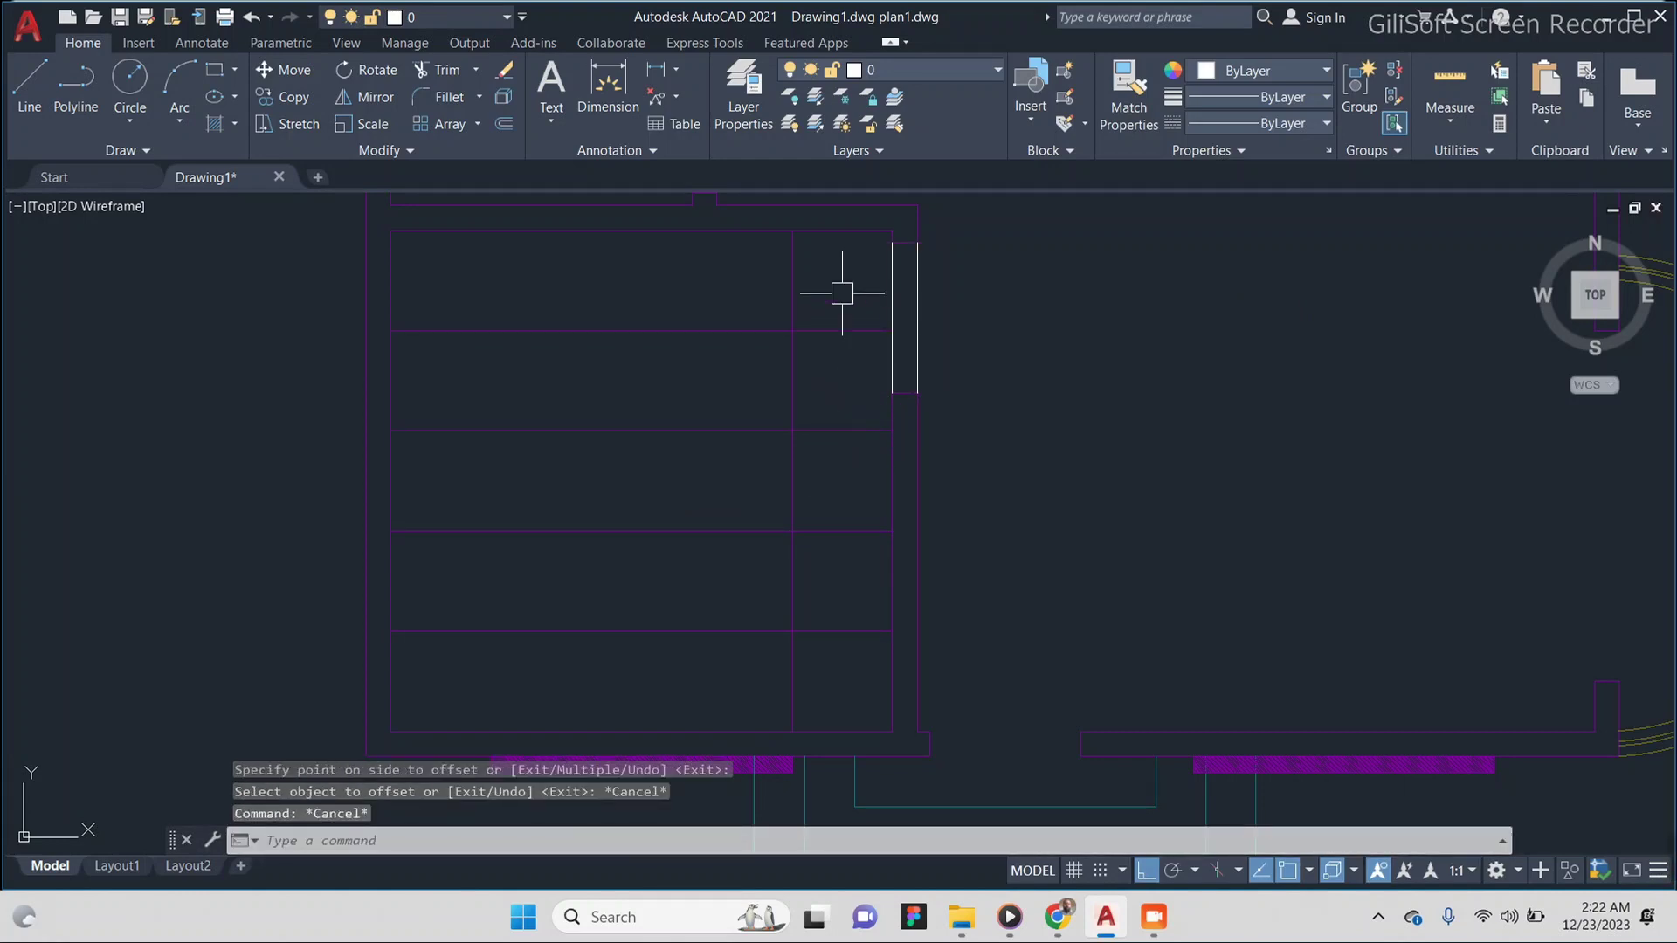
key("Escape")
key("Escape")
Add two more vertical grid lines 2'-0" apart to the left using Multiple offset.
type("co")
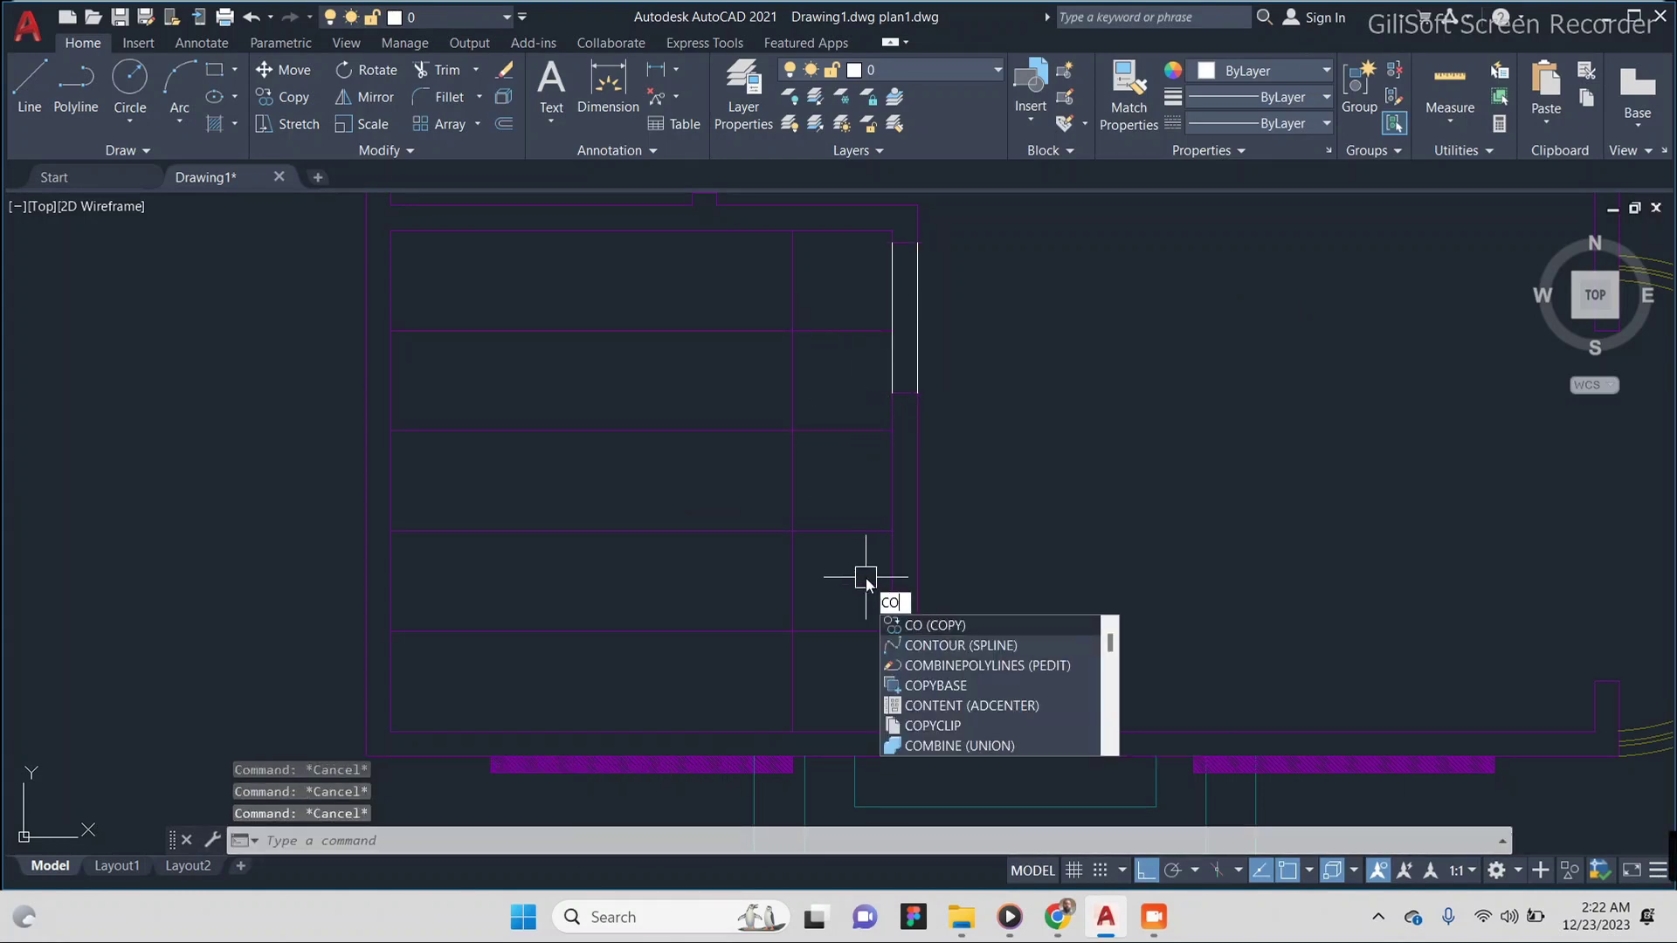
key("Escape")
type("o")
key("Return")
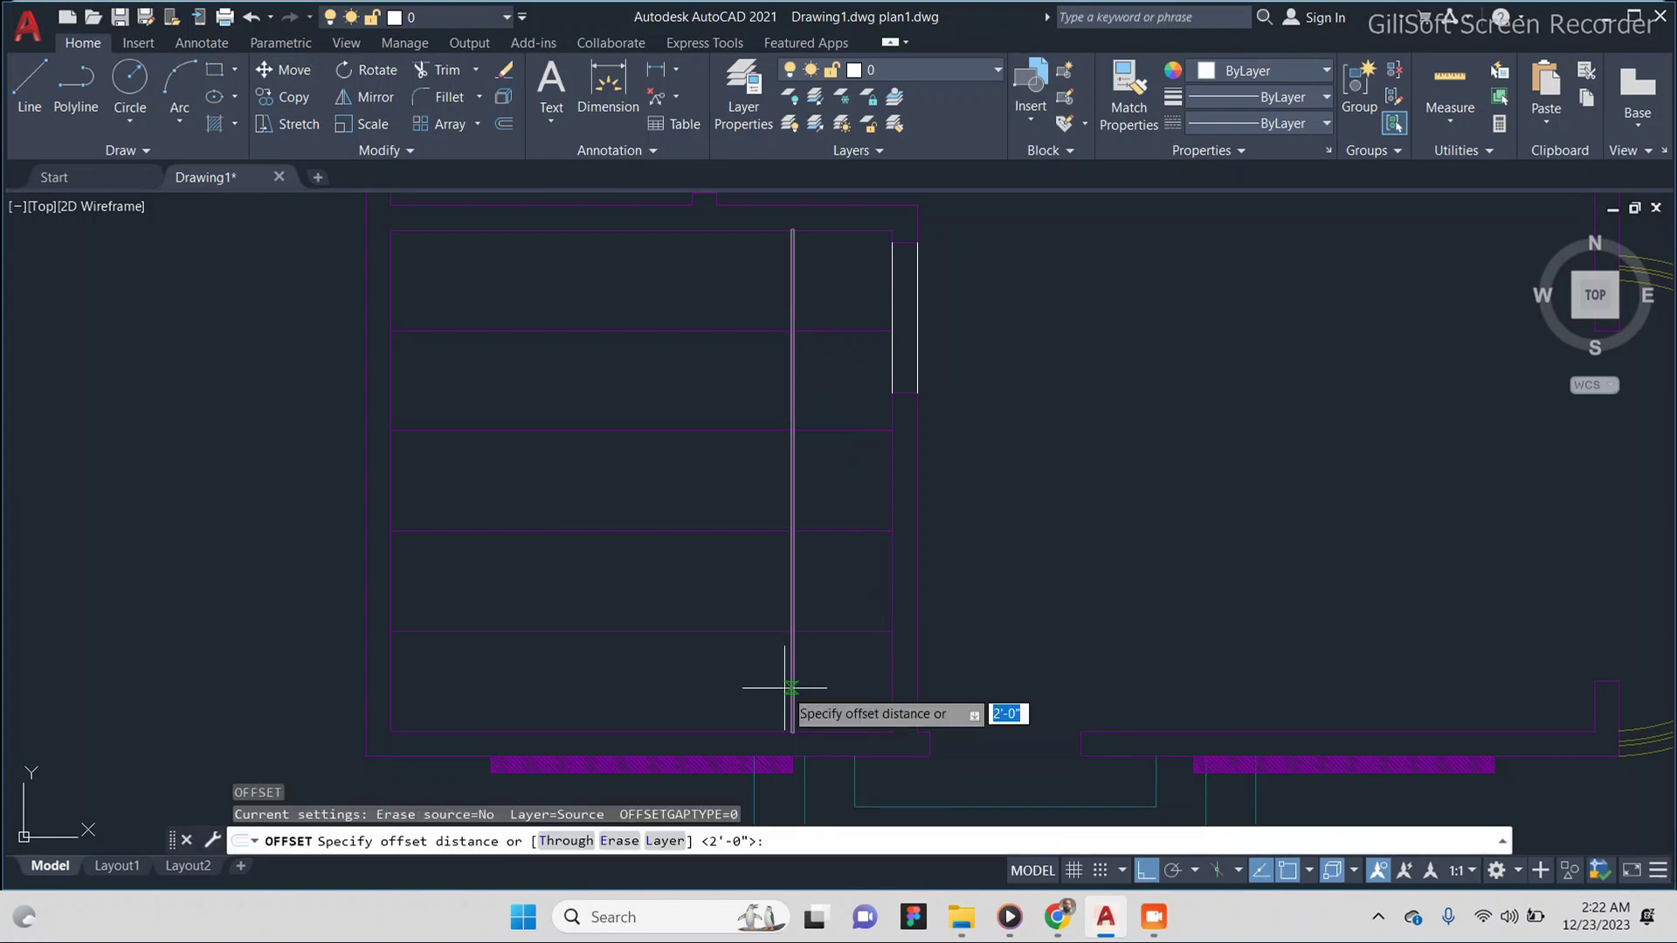
key("Return")
left_click(792, 690)
type("M")
key("Return")
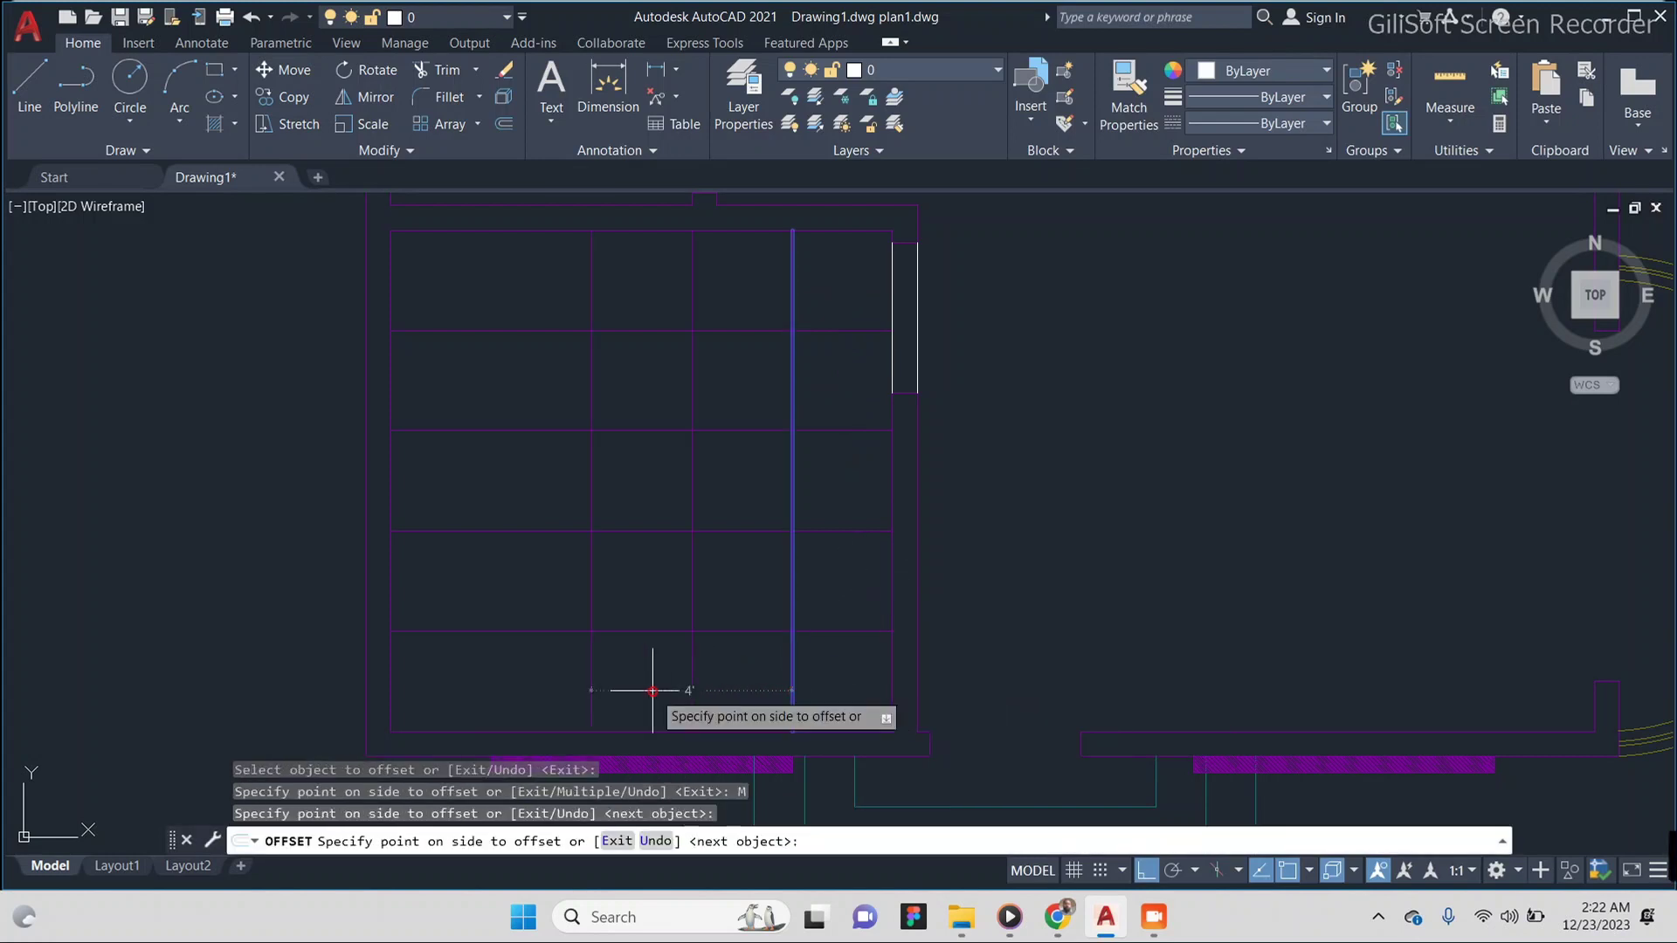
left_click(611, 699)
left_click(489, 697)
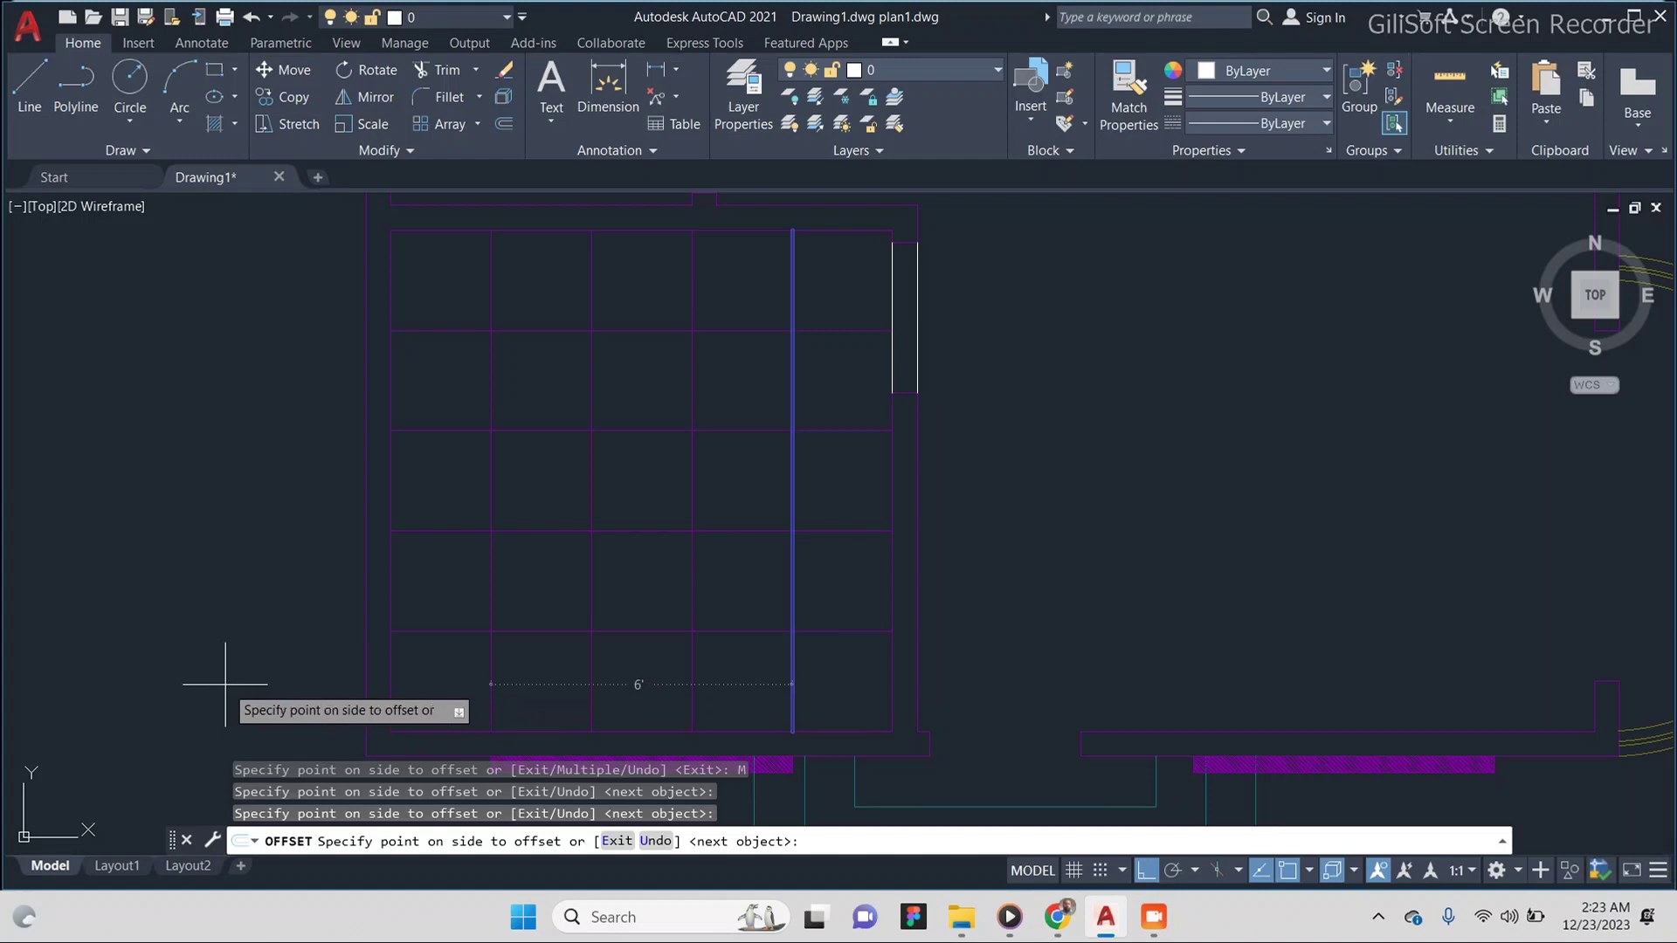
End the offset, undo once, and crossing-select all the interior grid lines.
key("Escape")
key("Escape")
key("Escape")
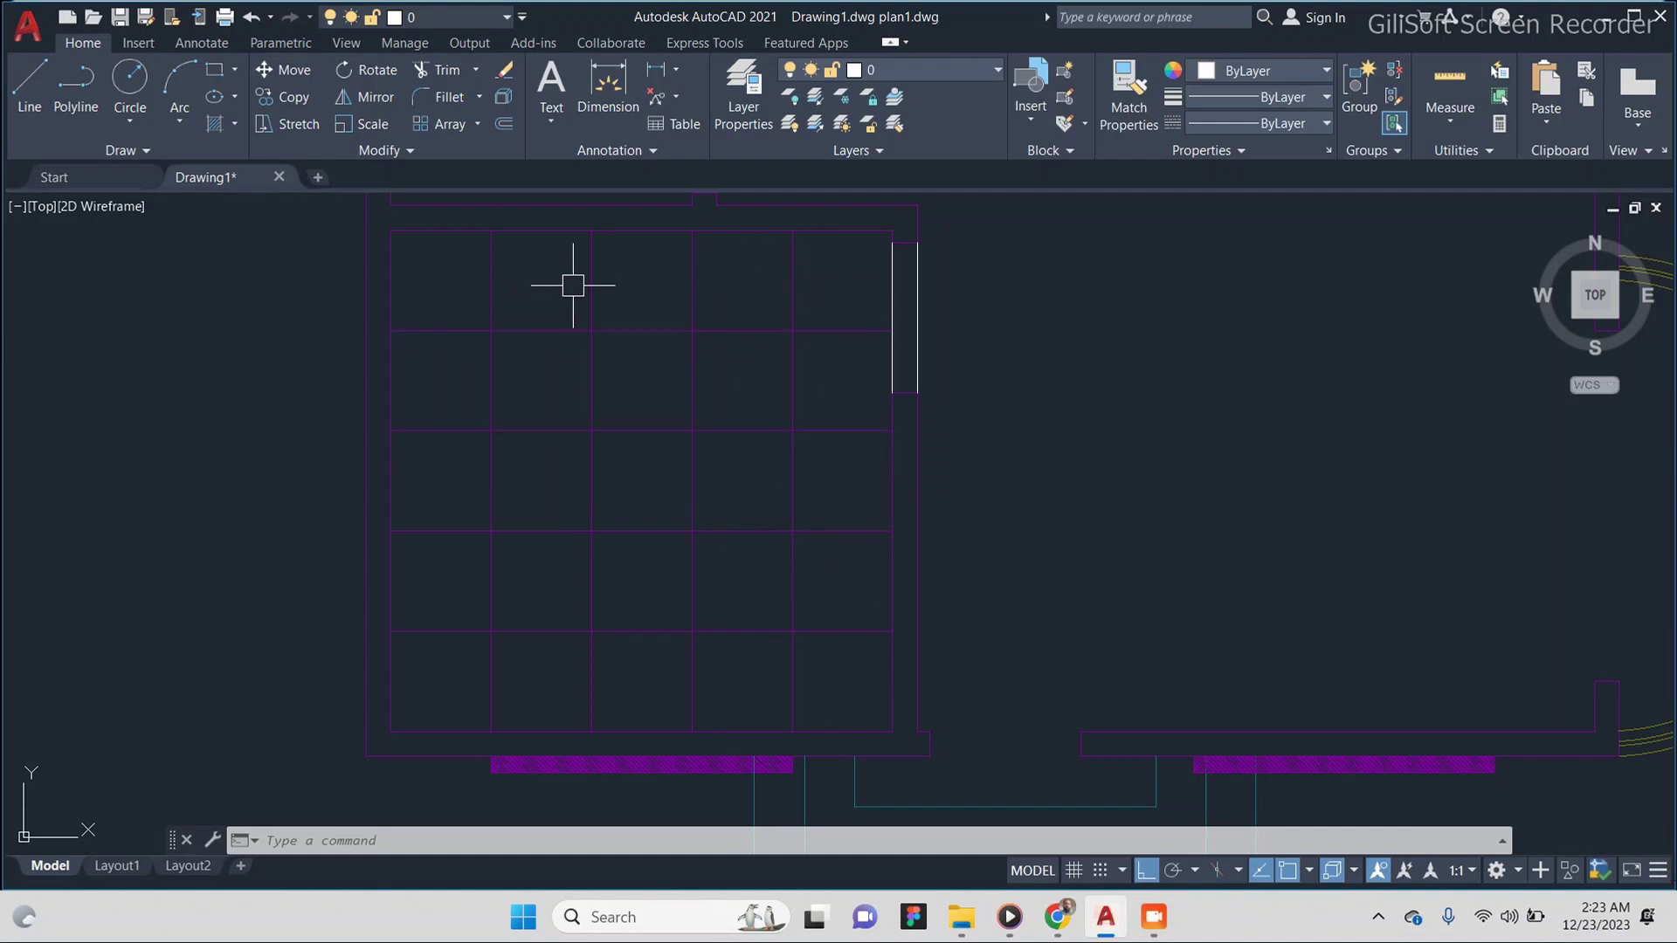
key("ctrl+z")
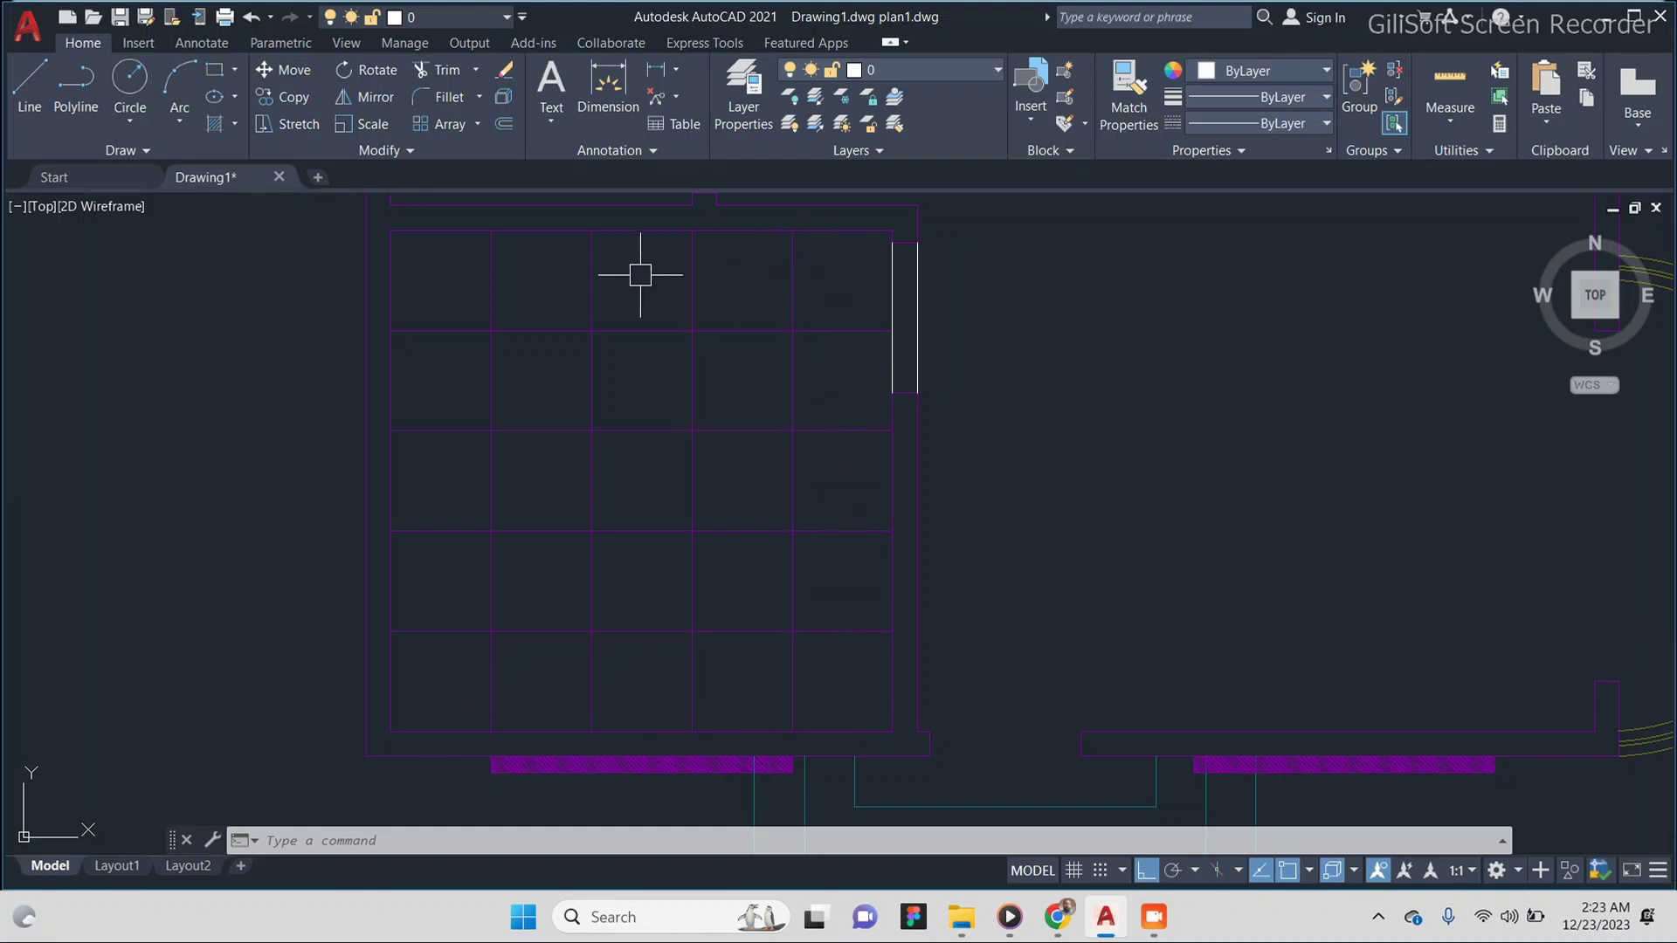
key("Escape")
key("Escape")
key("Escape")
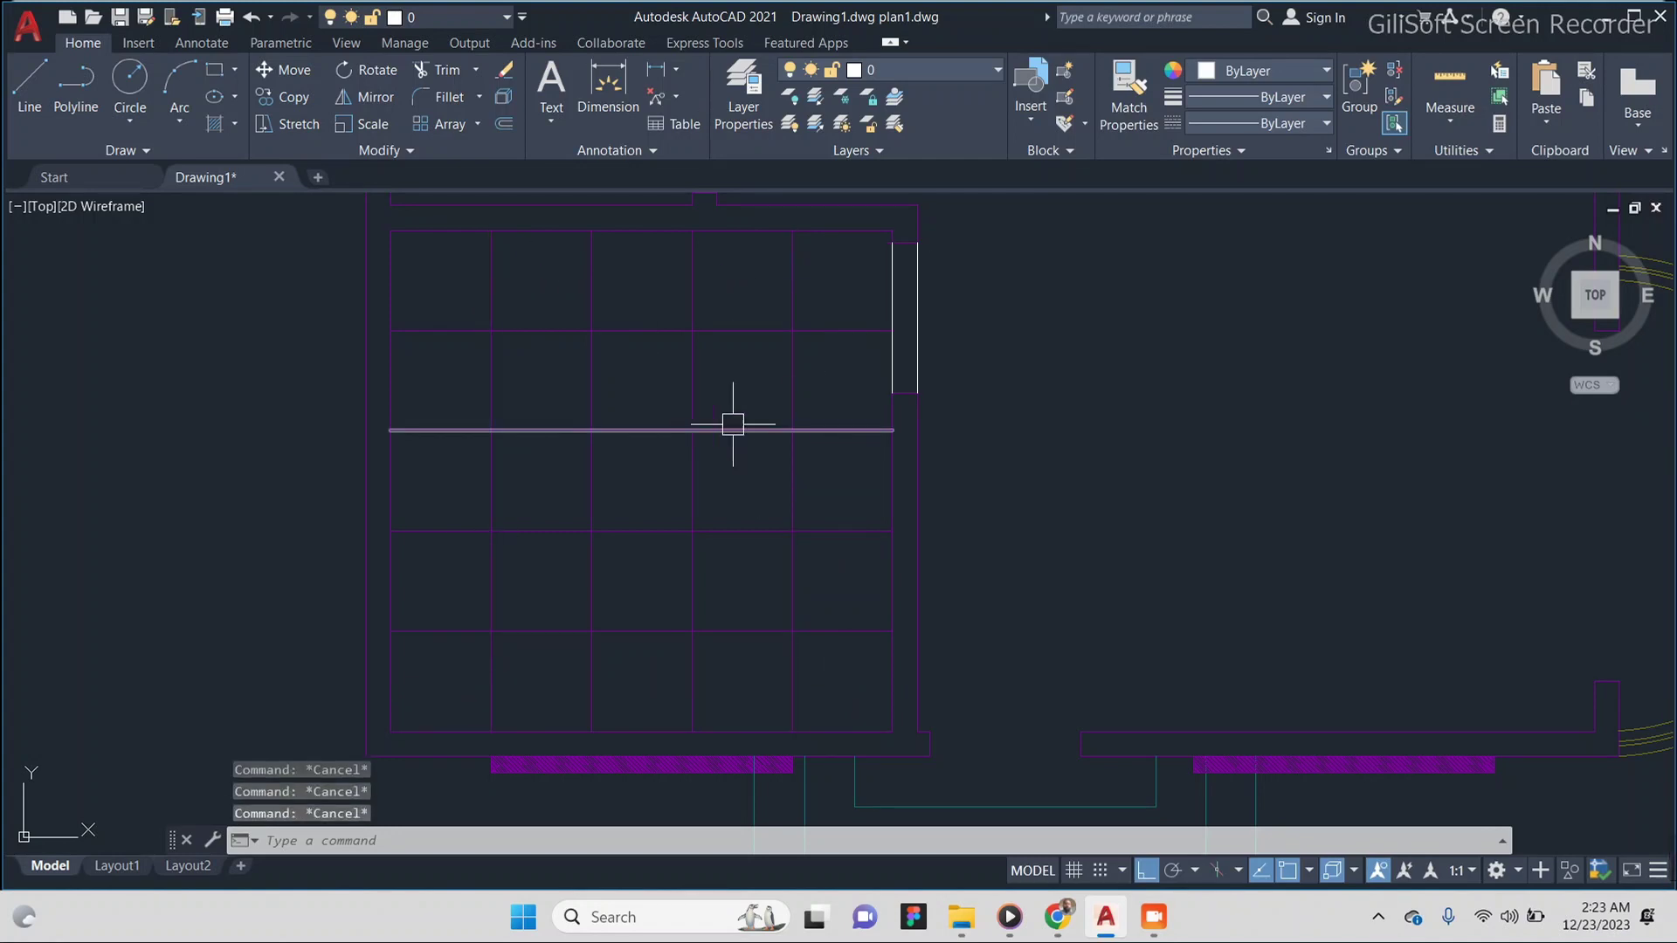
left_click(823, 284)
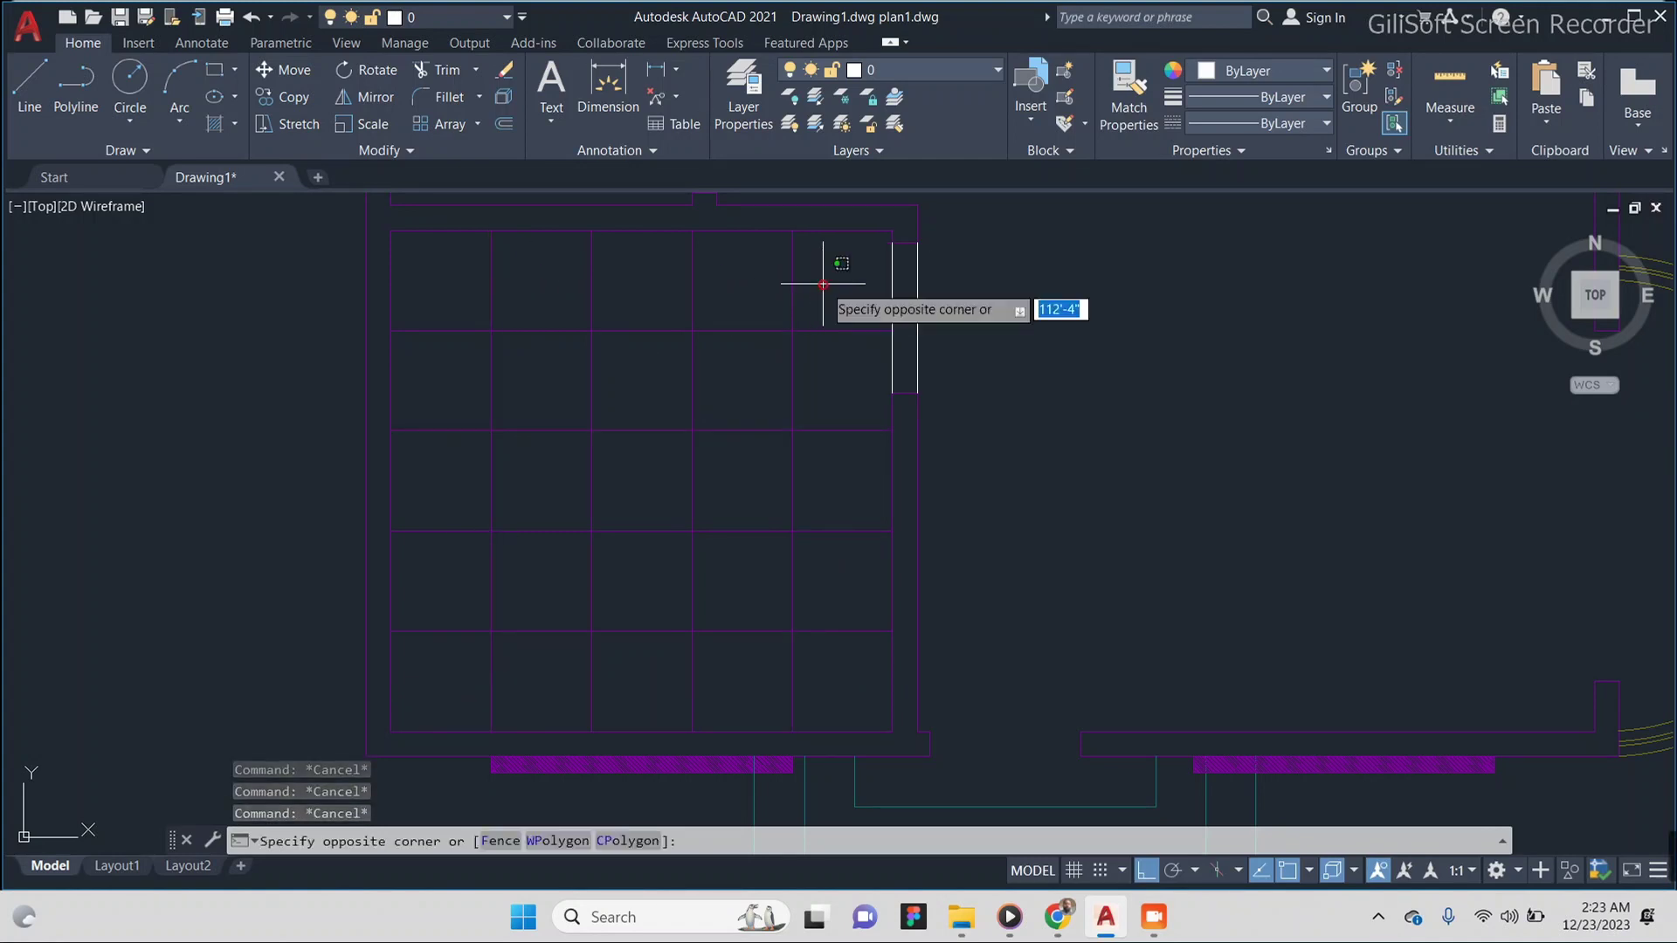
left_click(436, 690)
key("Return")
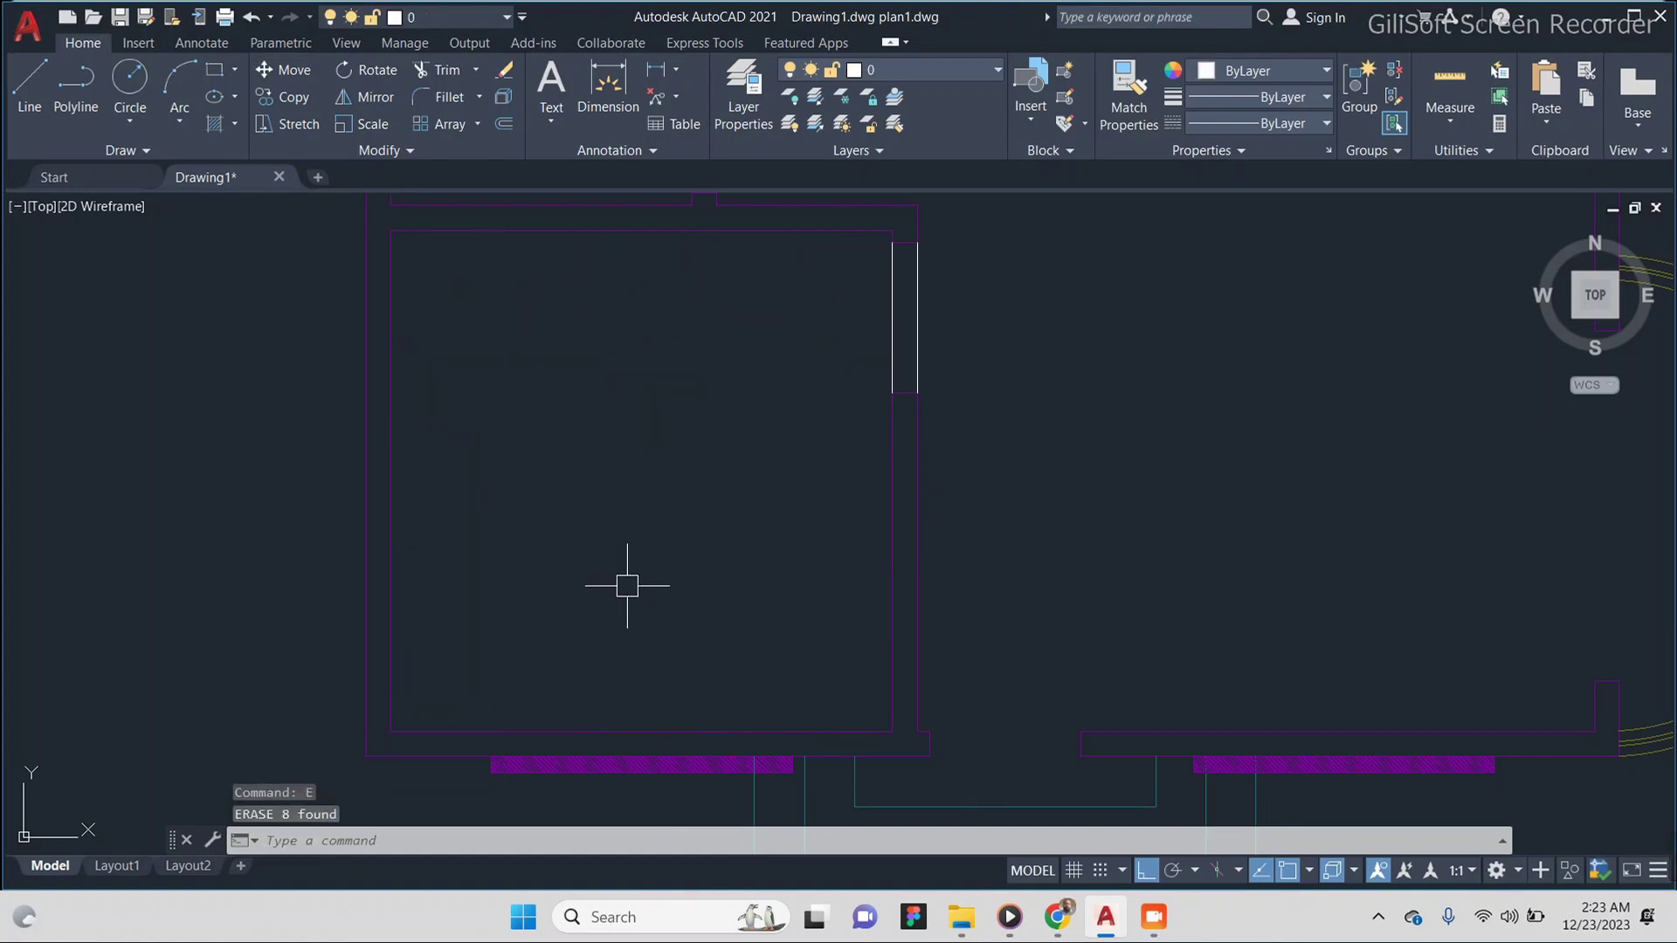
key("Escape")
type("h")
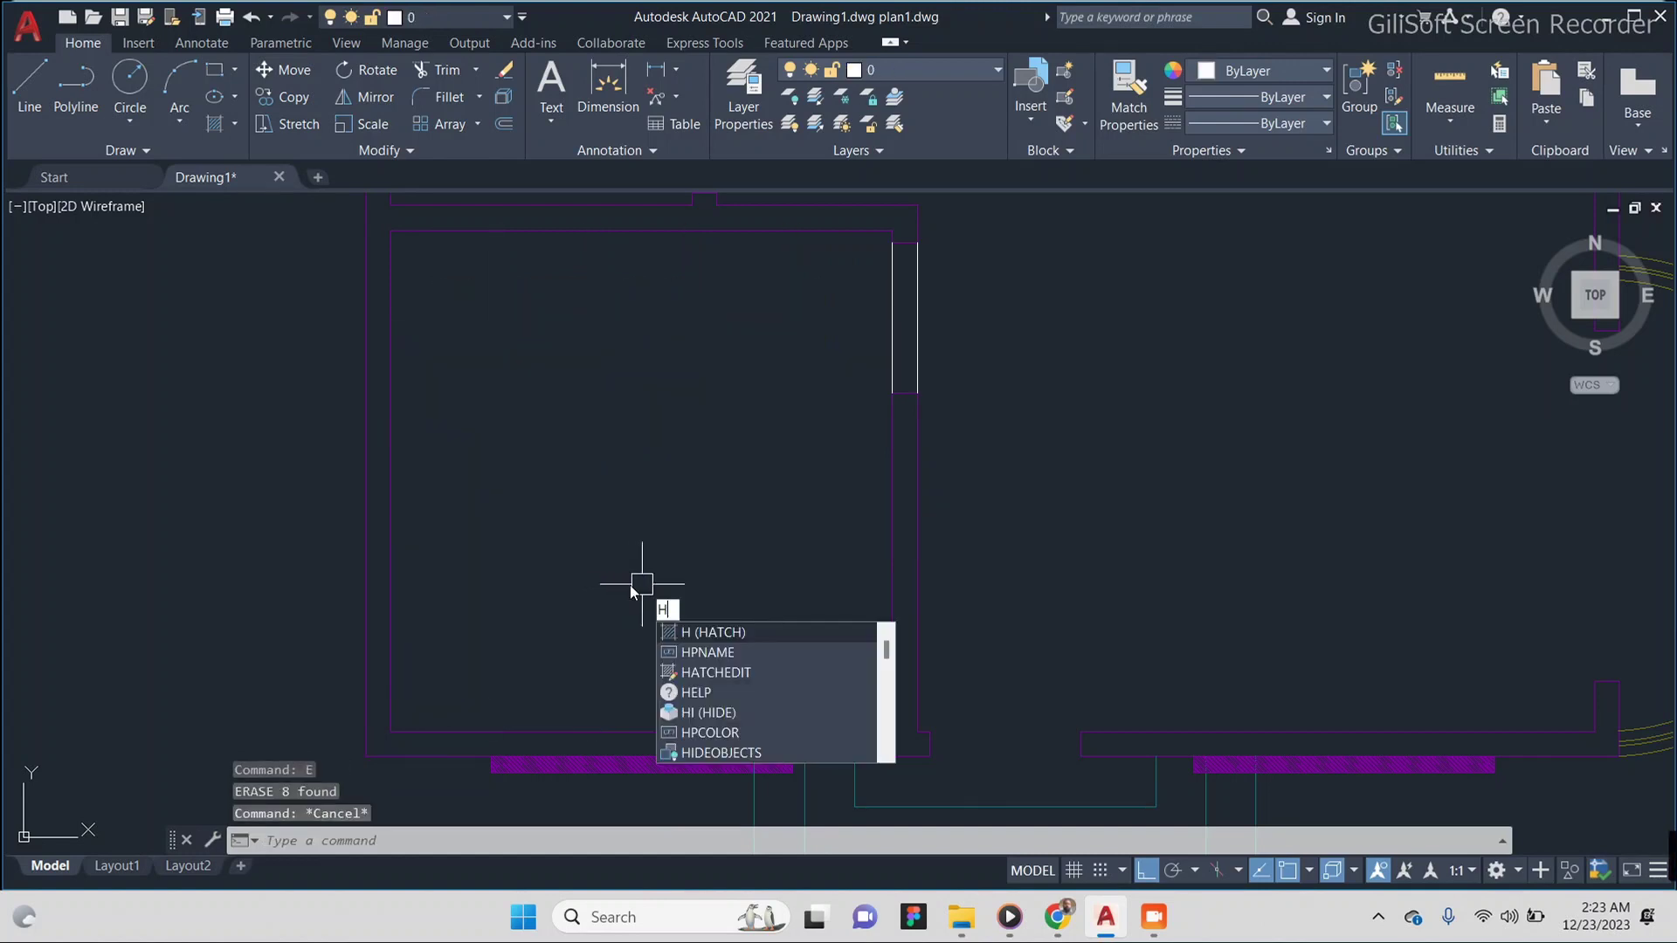
key("Return")
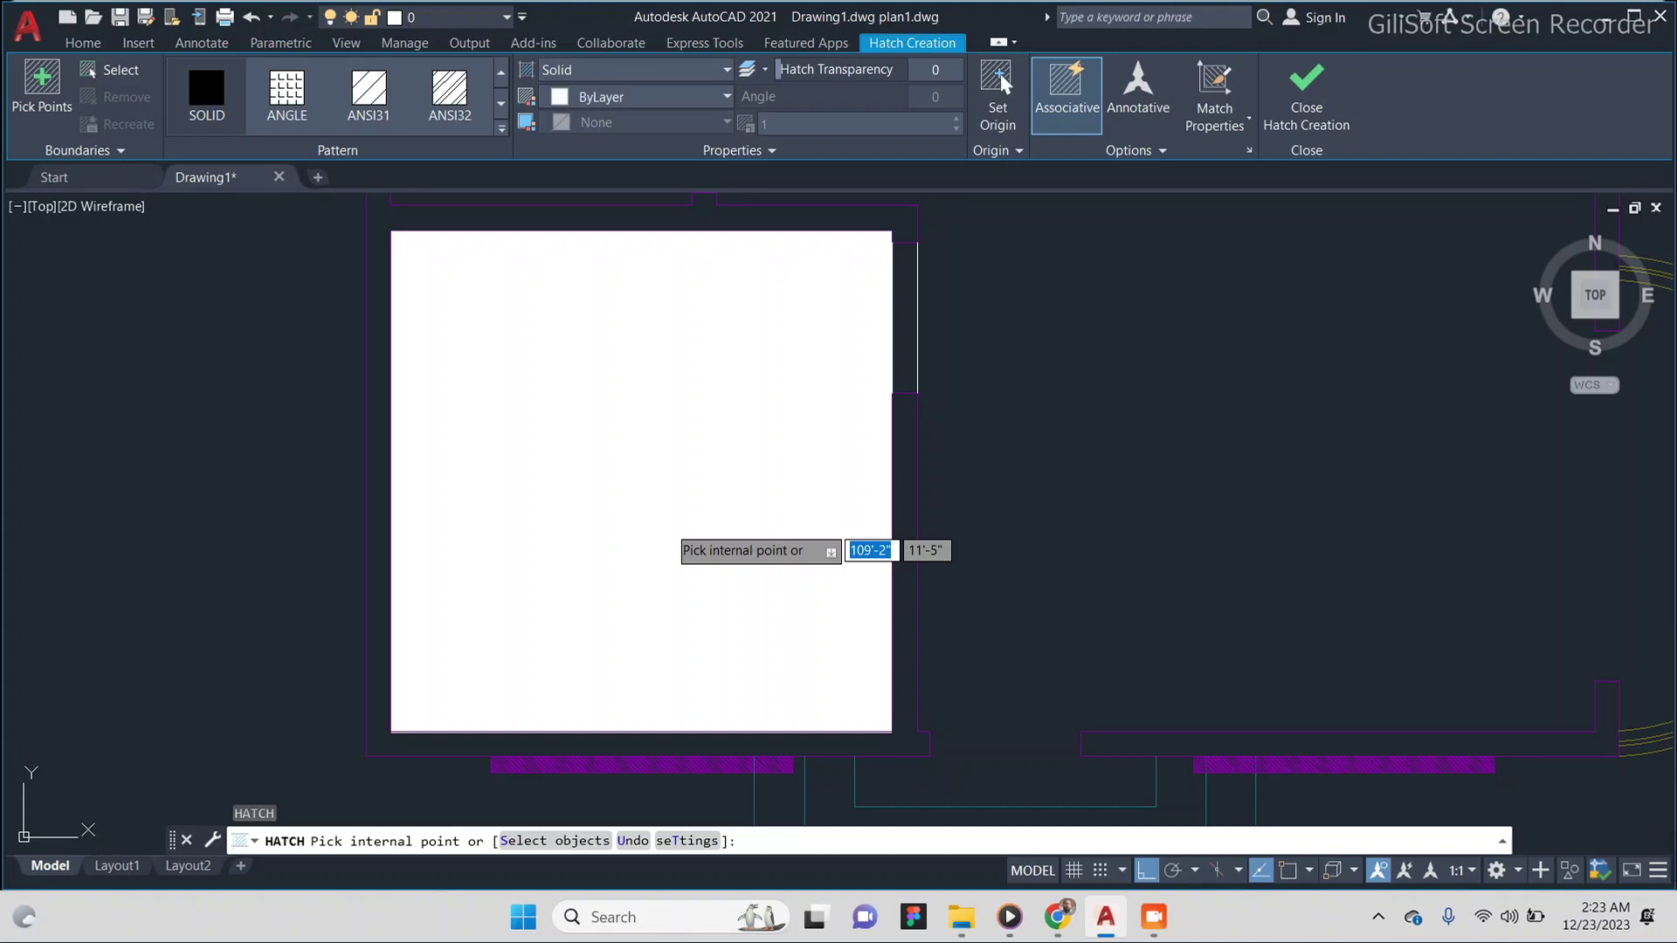
left_click(667, 524)
key("Escape")
key("Escape")
key("Escape")
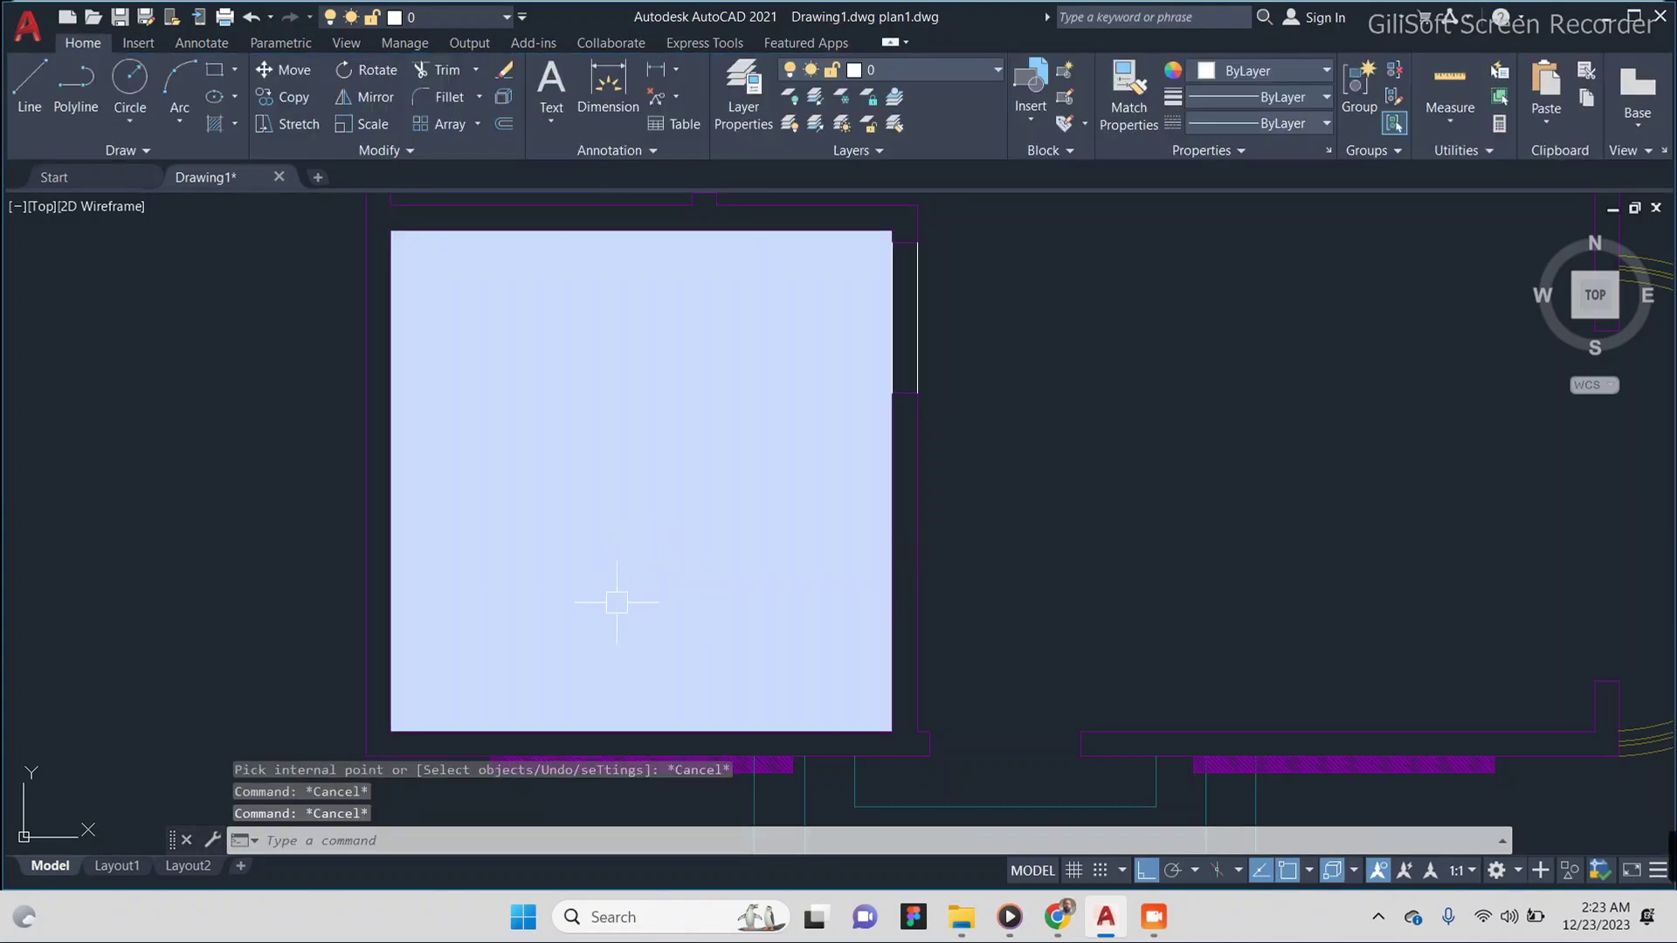
left_click(602, 587)
type("l")
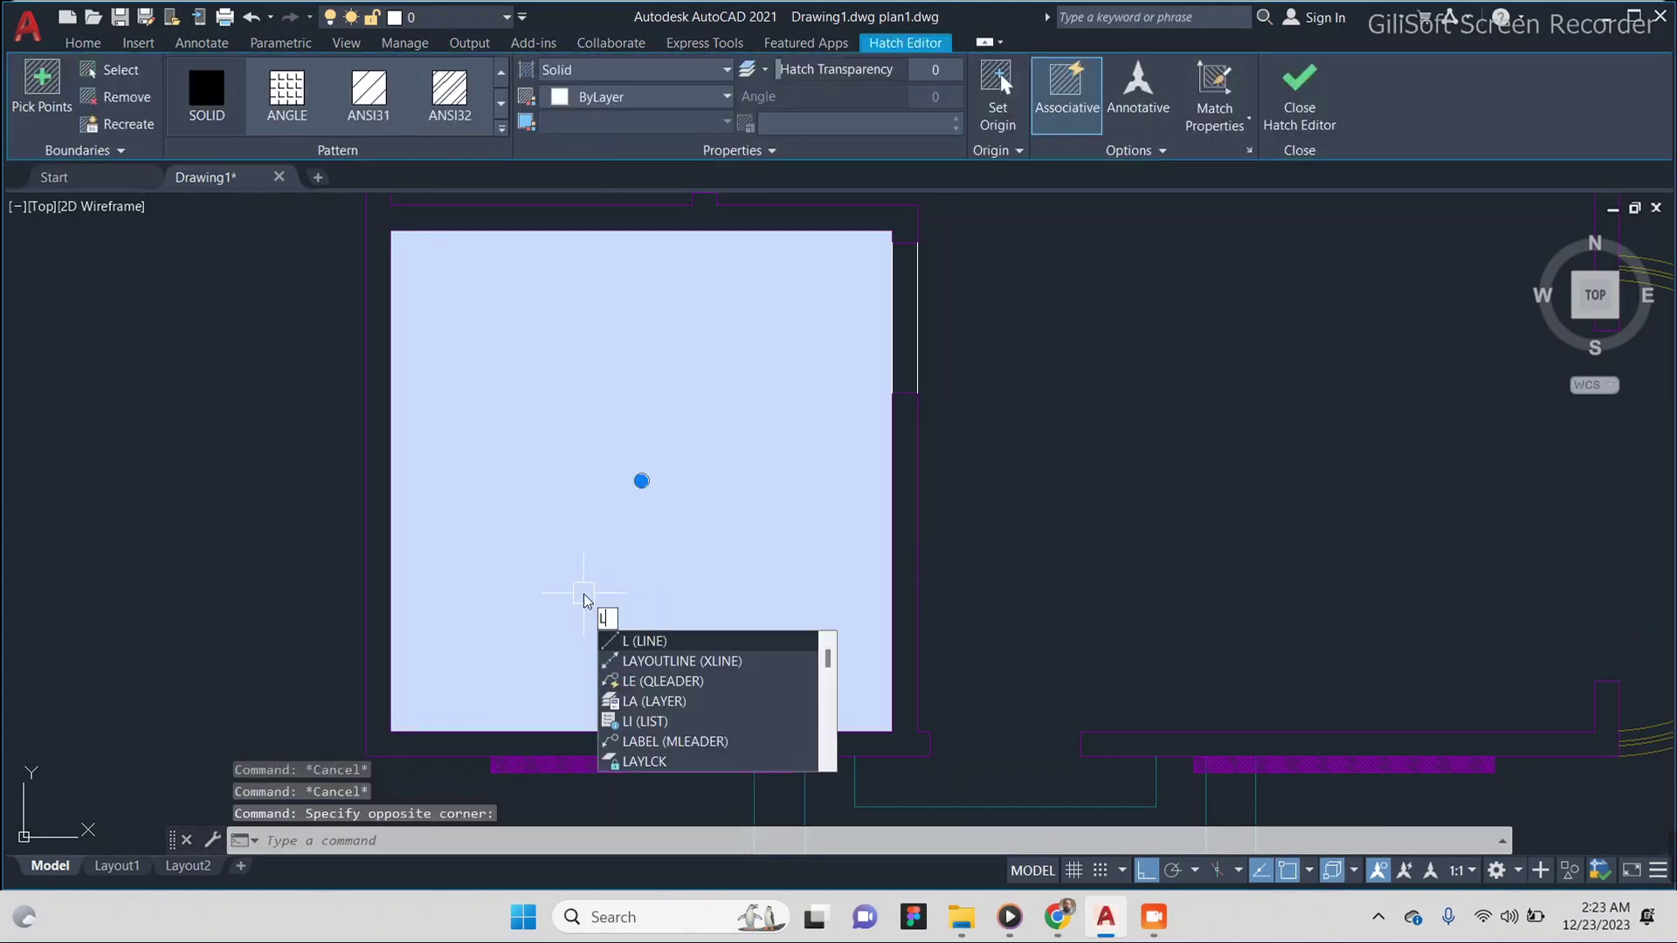
type("i")
key("Return")
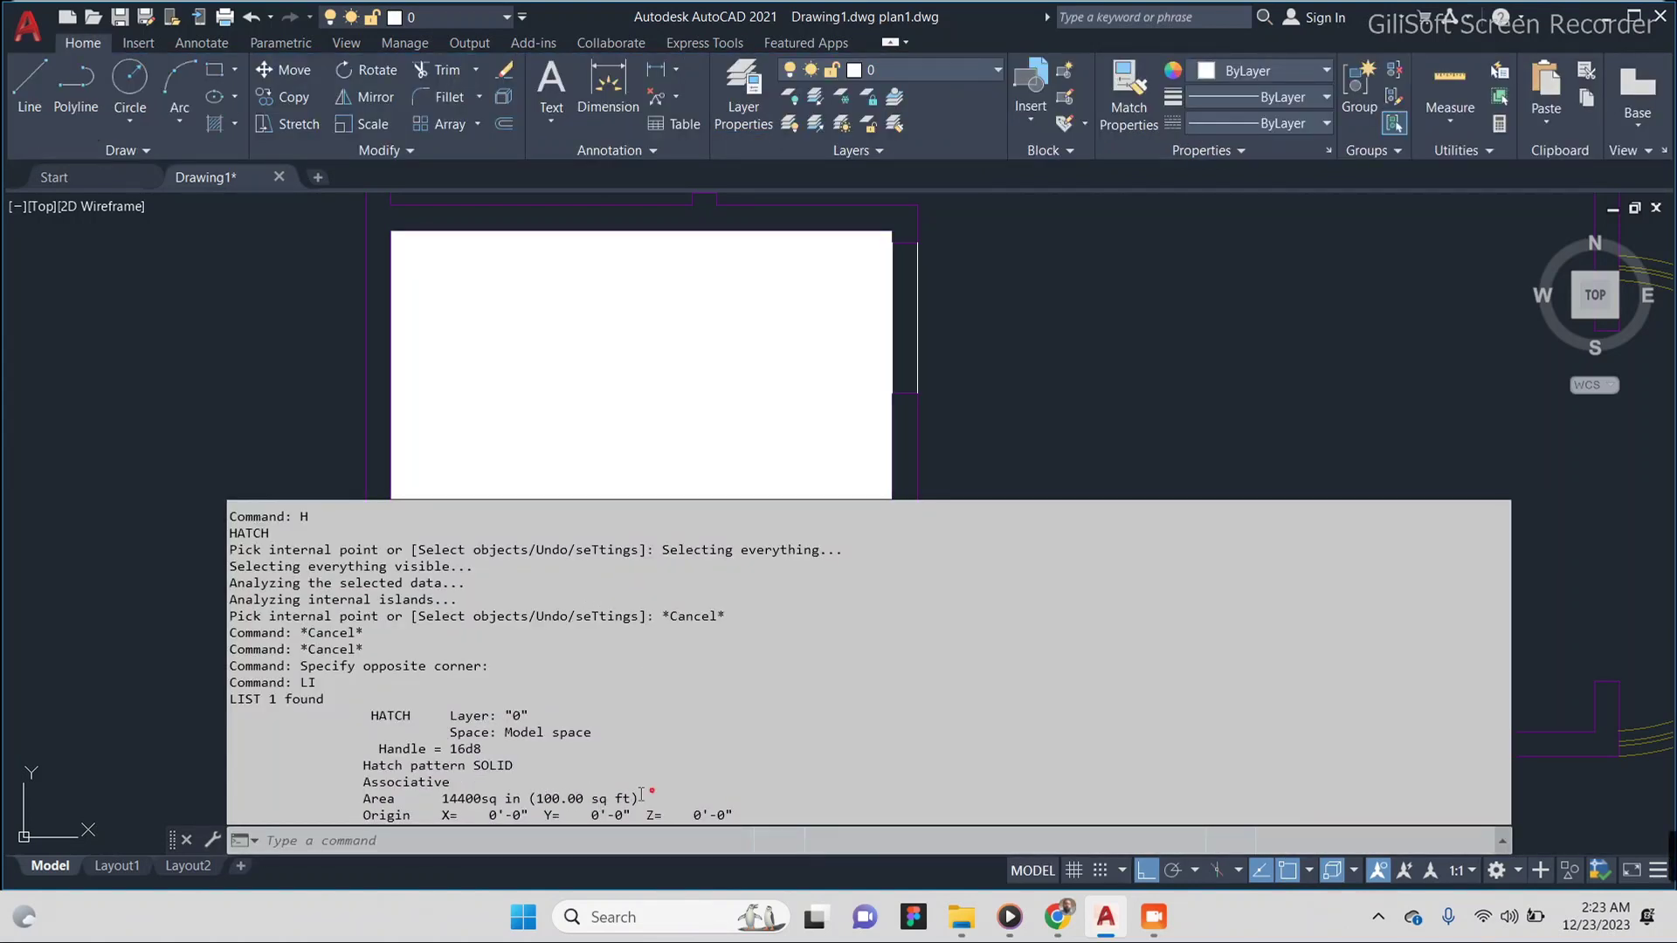
left_click_drag(641, 797, 539, 800)
key("Escape")
key("Escape")
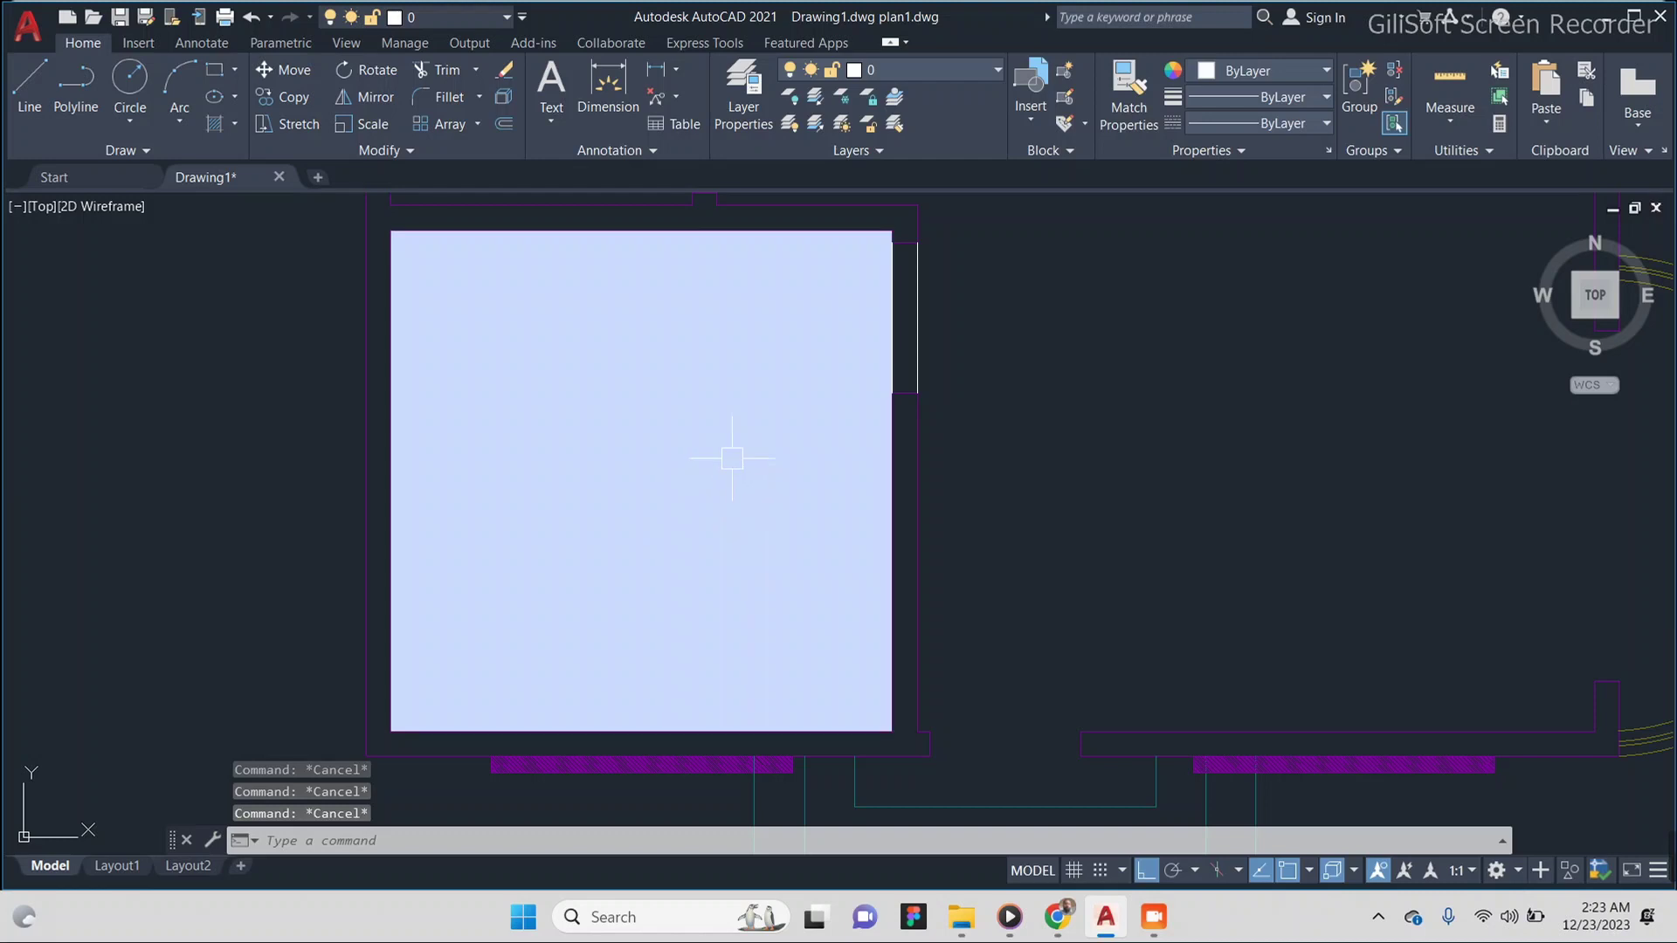
left_click(723, 463)
type("e")
key("Return")
key("Escape")
key("Escape")
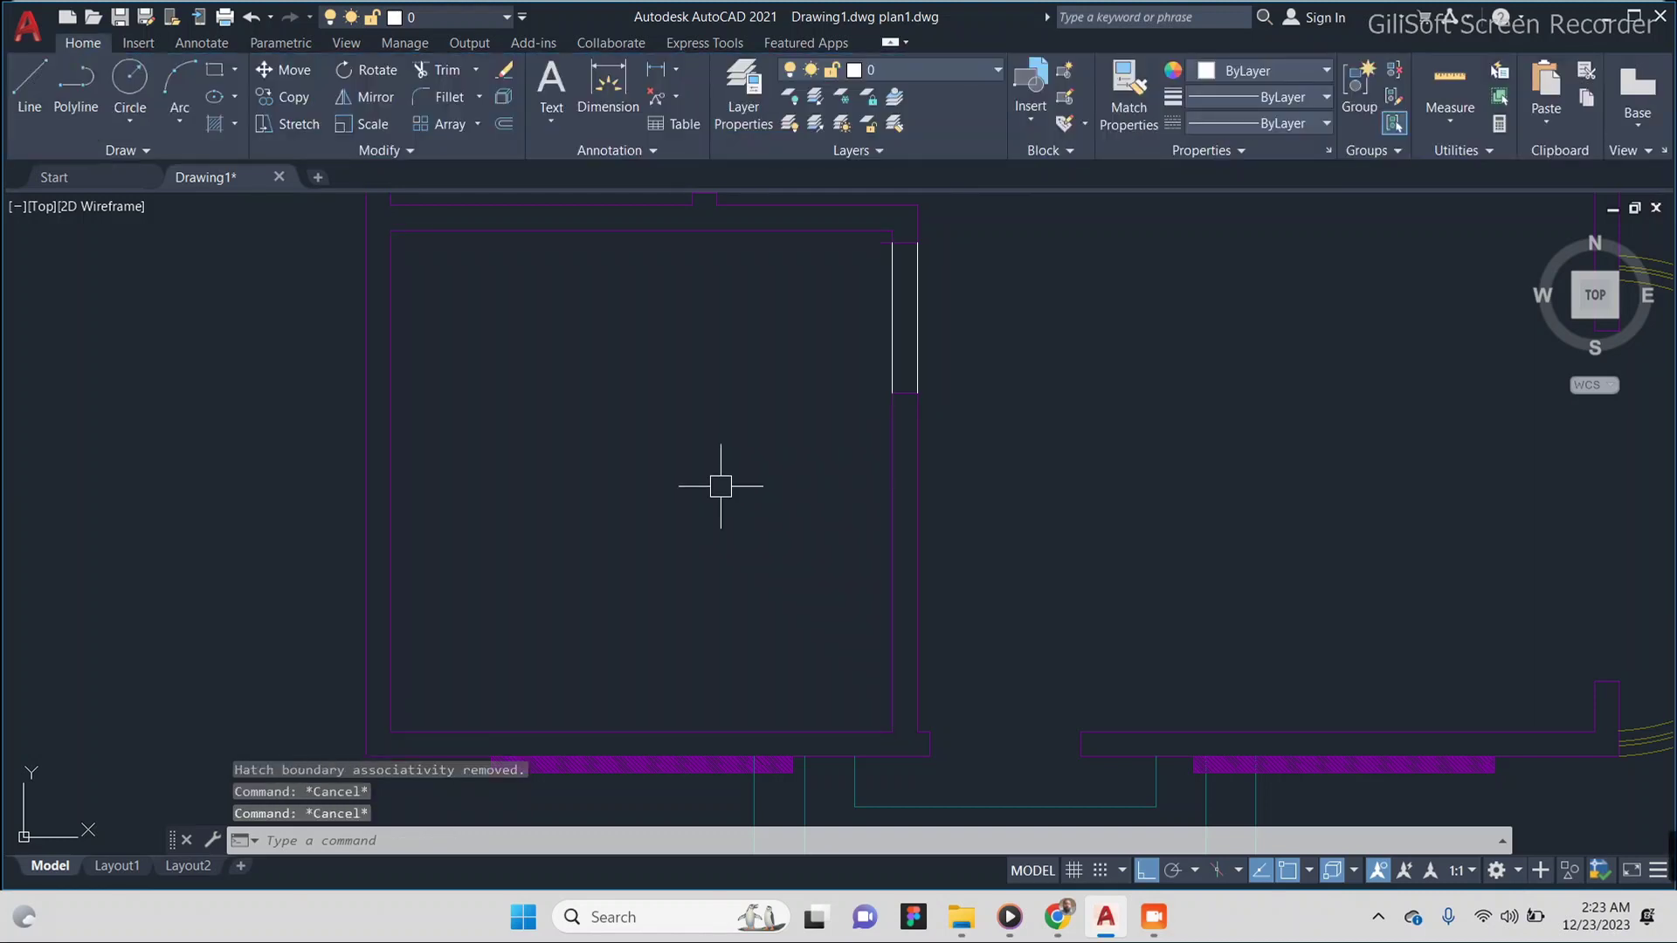
Draw a rectangle from the room's top-left inner corner to its bottom-right corner.
left_click(573, 230)
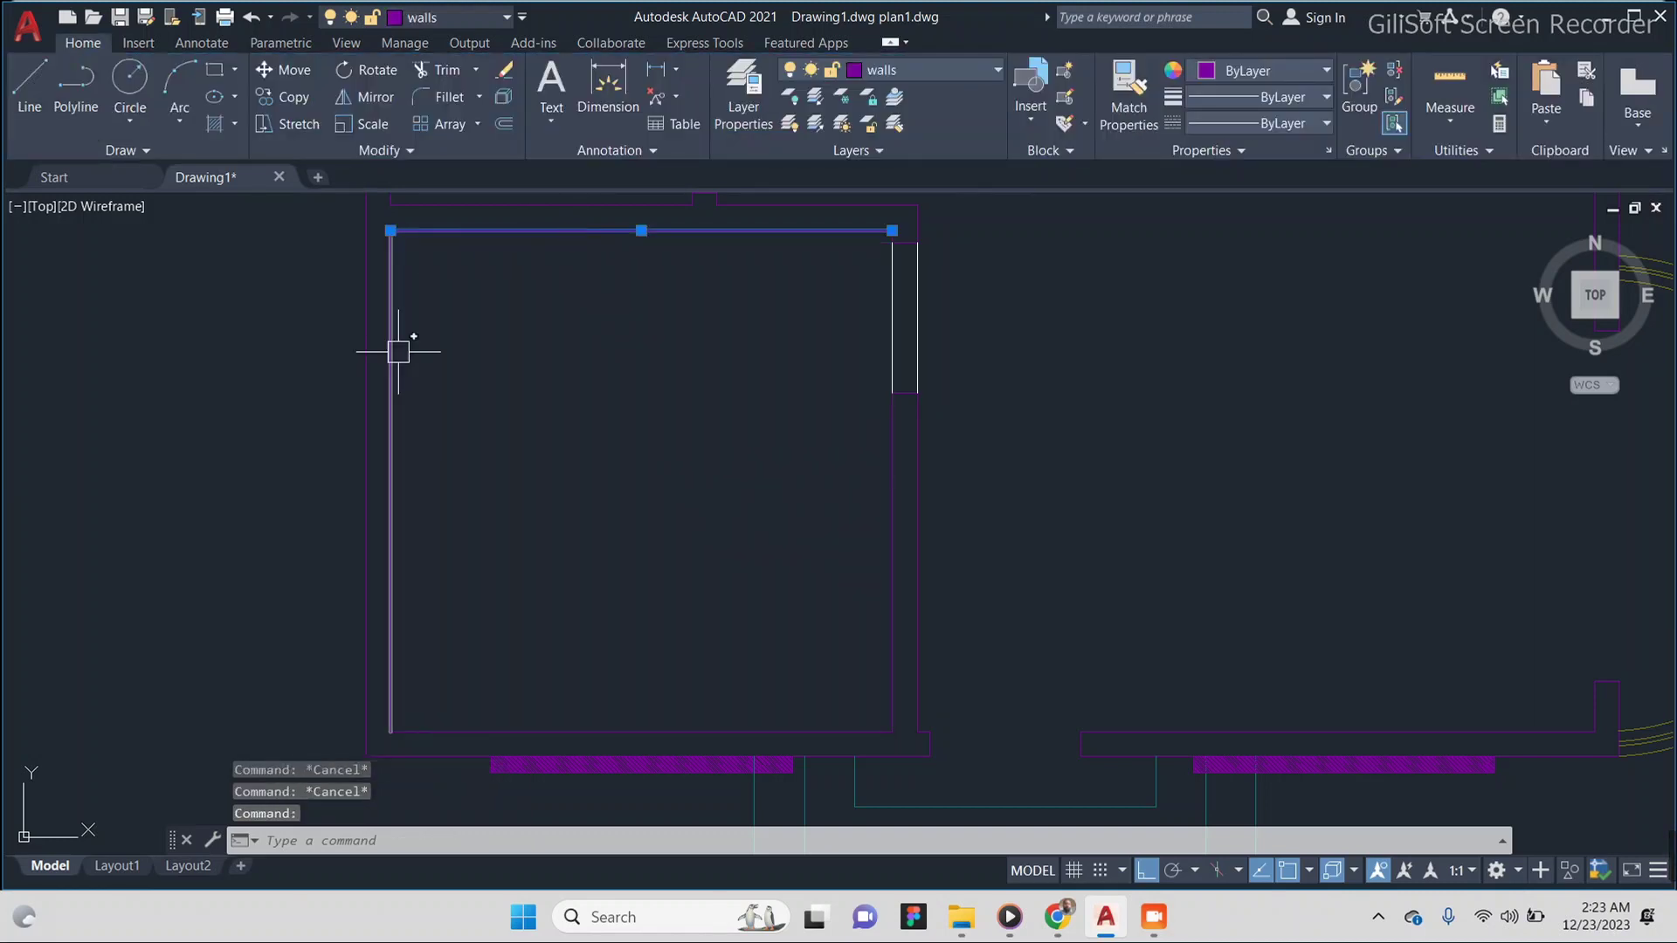
left_click(873, 732)
left_click(892, 653)
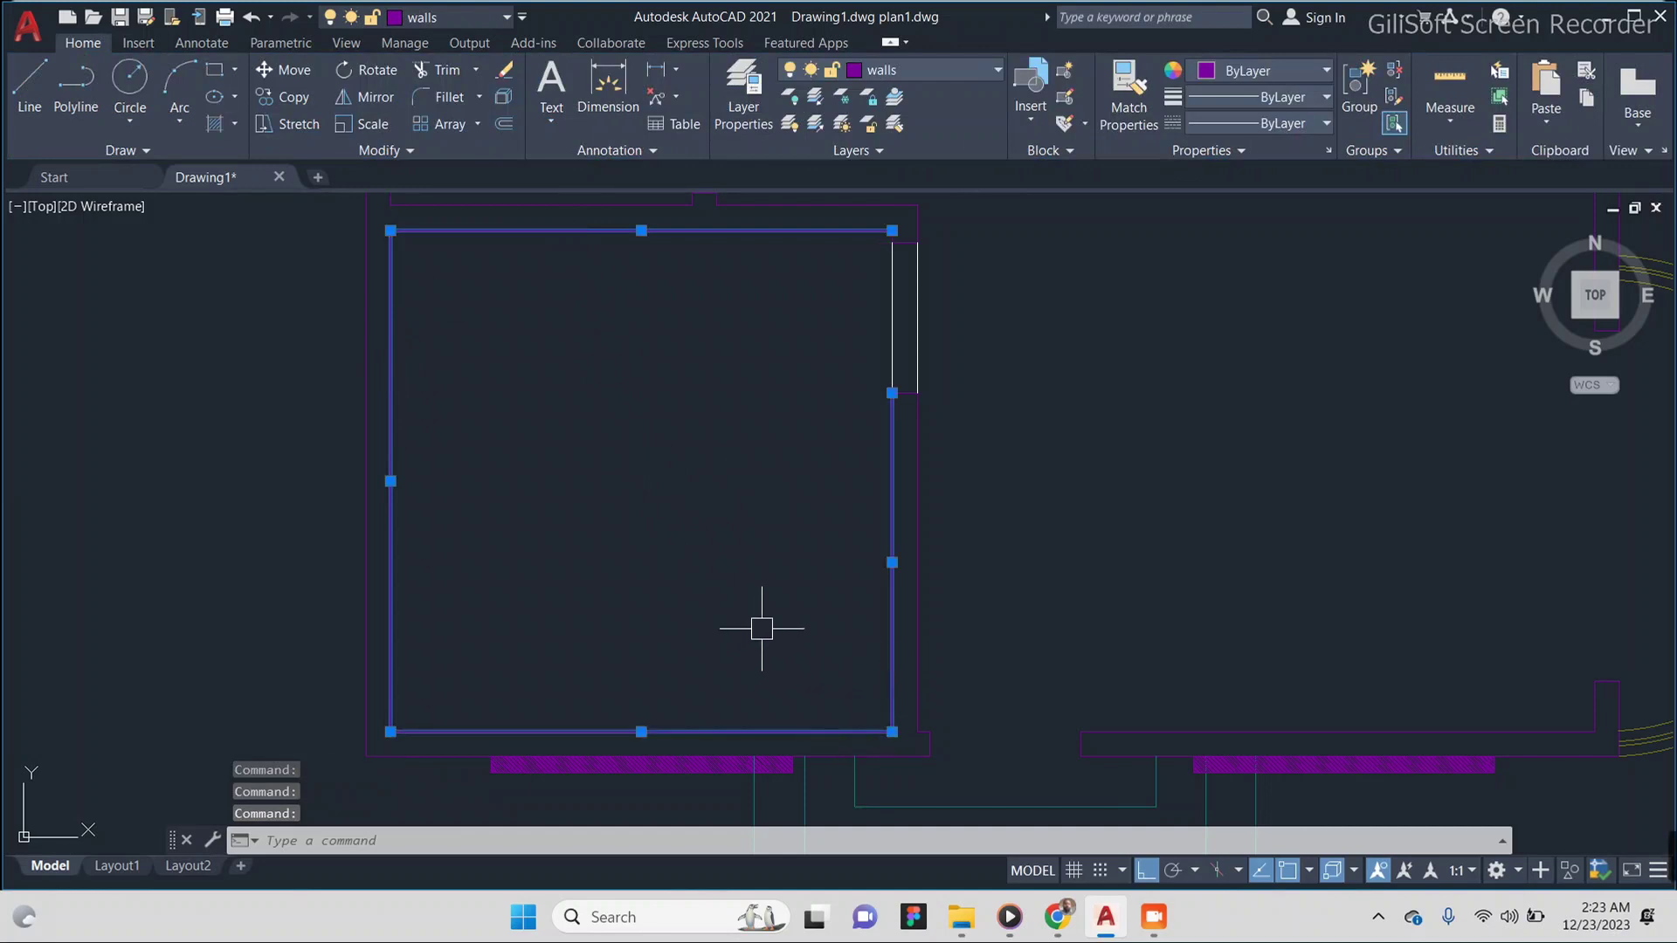
key("Escape")
key("Escape")
type("C")
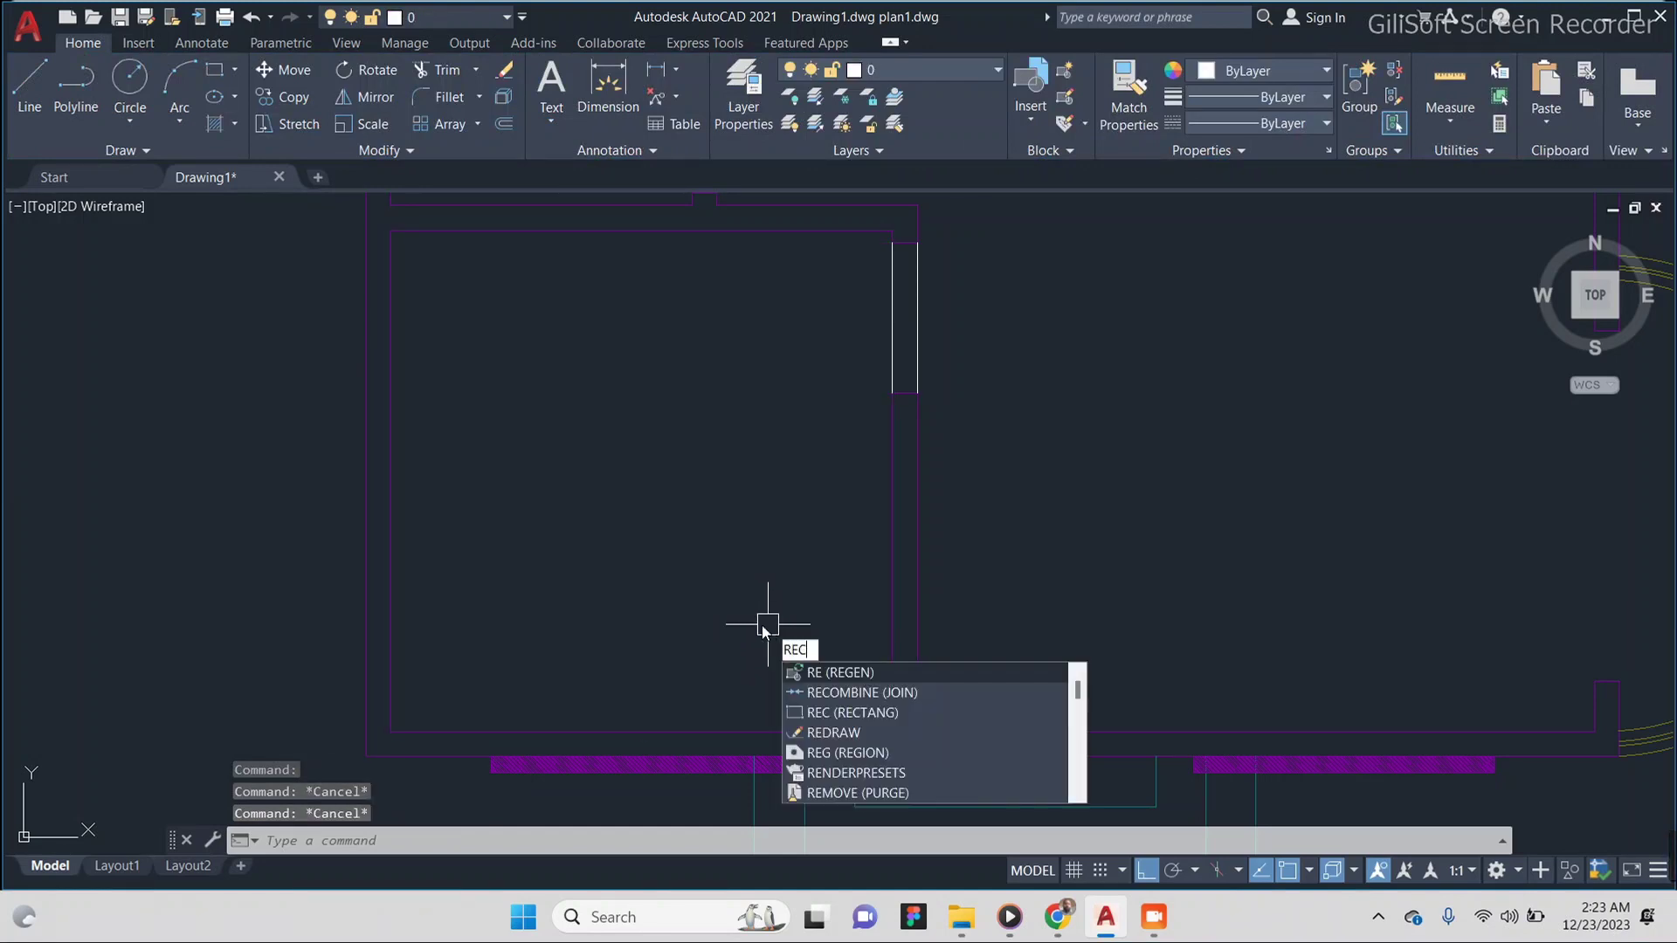
key("Return")
left_click(391, 230)
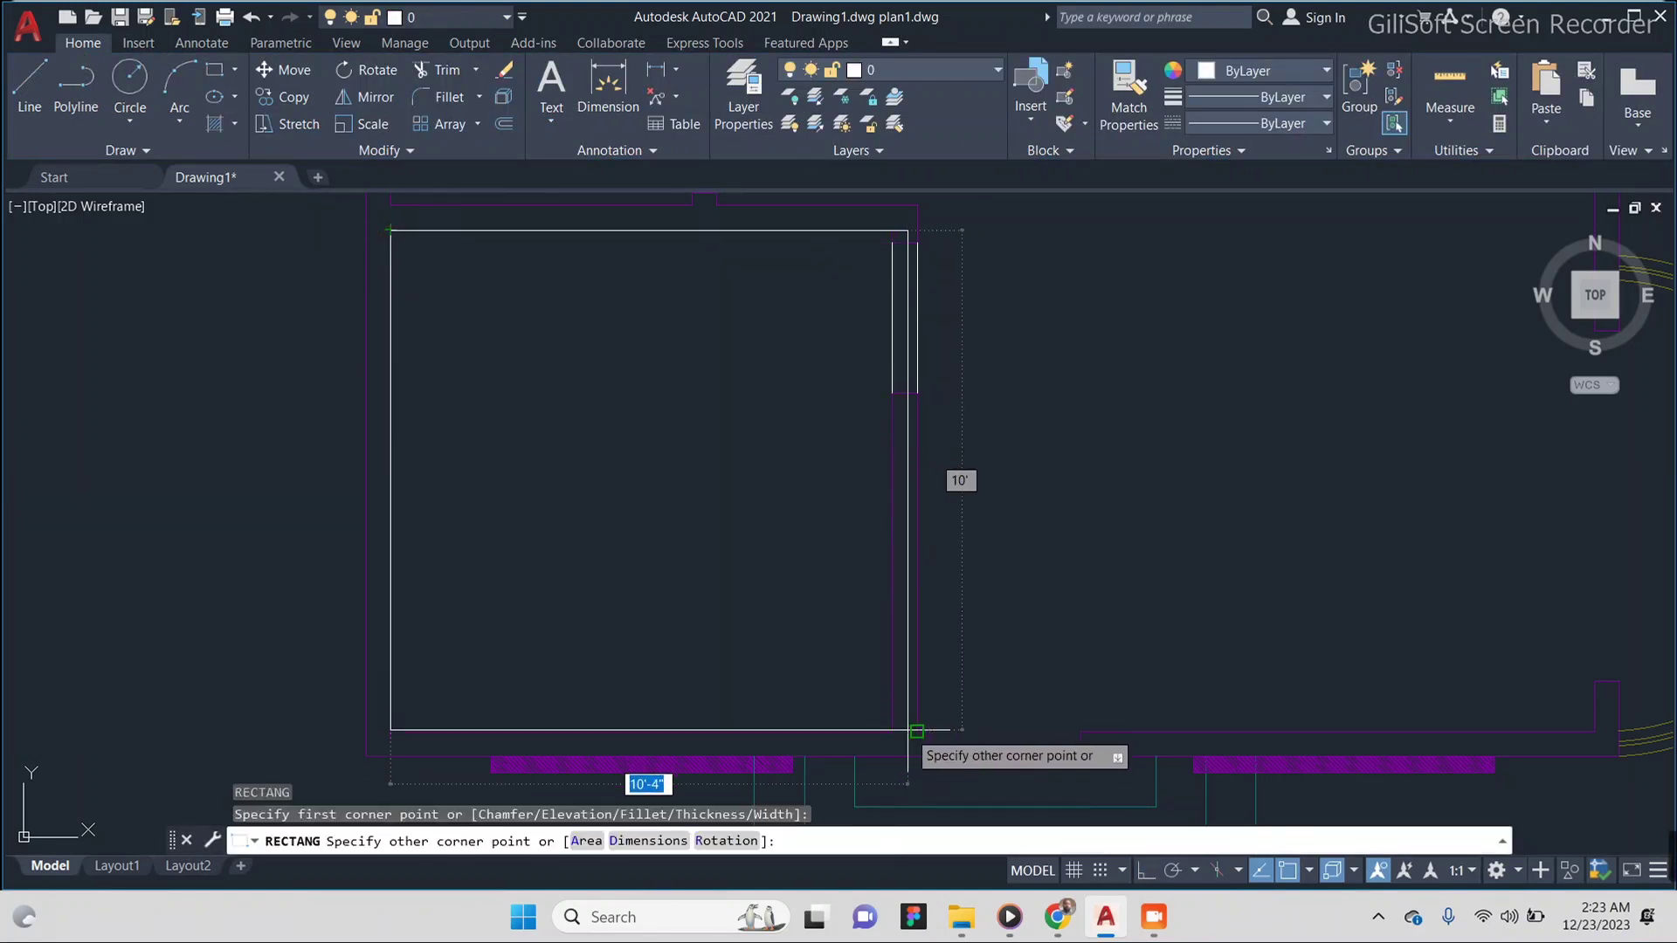
left_click(892, 732)
key("Escape")
key("Escape")
List the rectangle, confirming 100.00 sq ft area and 40'-0" perimeter, then select it.
left_click(889, 630)
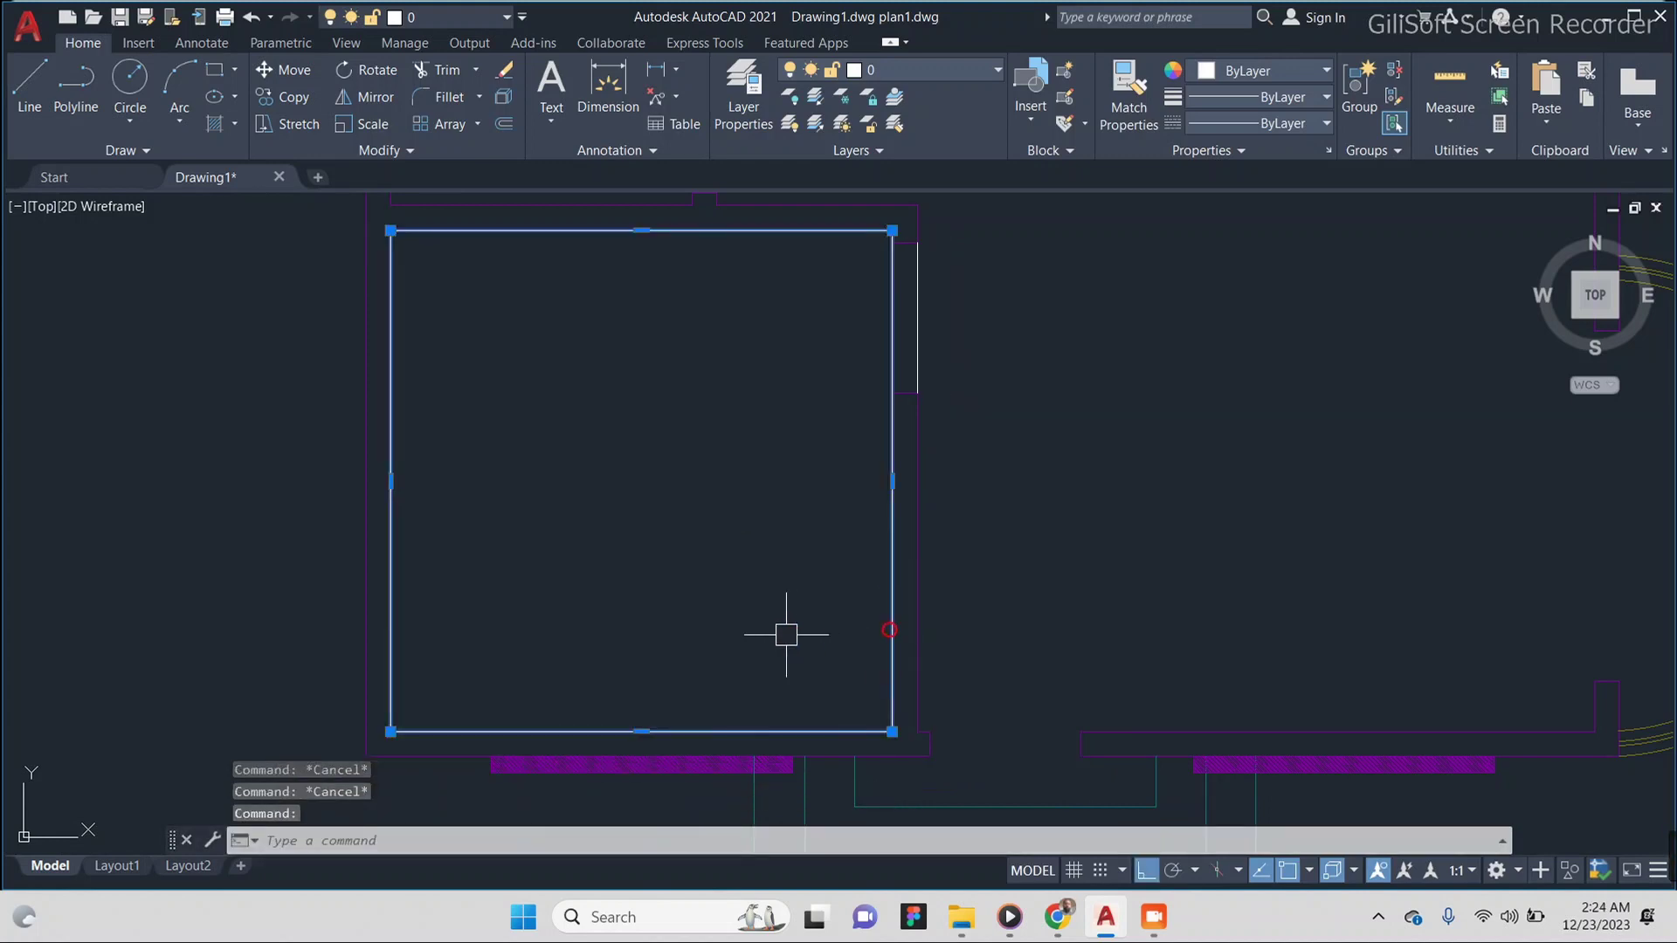
key("Return")
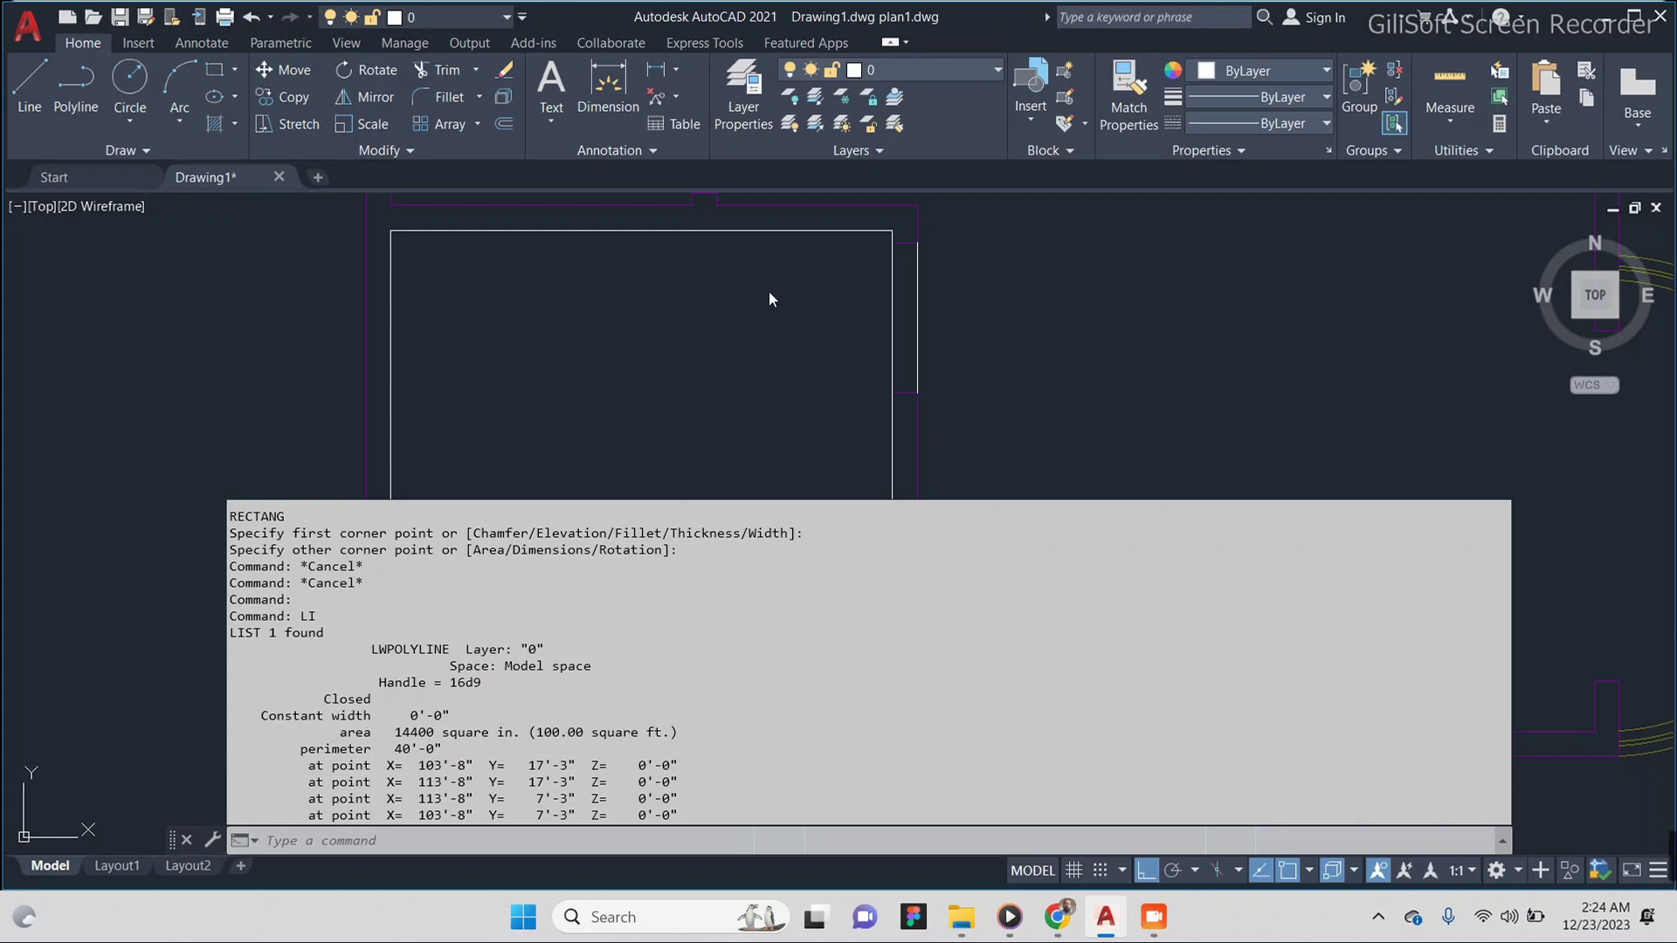
key("Escape")
key("Escape")
left_click(753, 231)
Erase the selected square outline.
type("e")
key("Return")
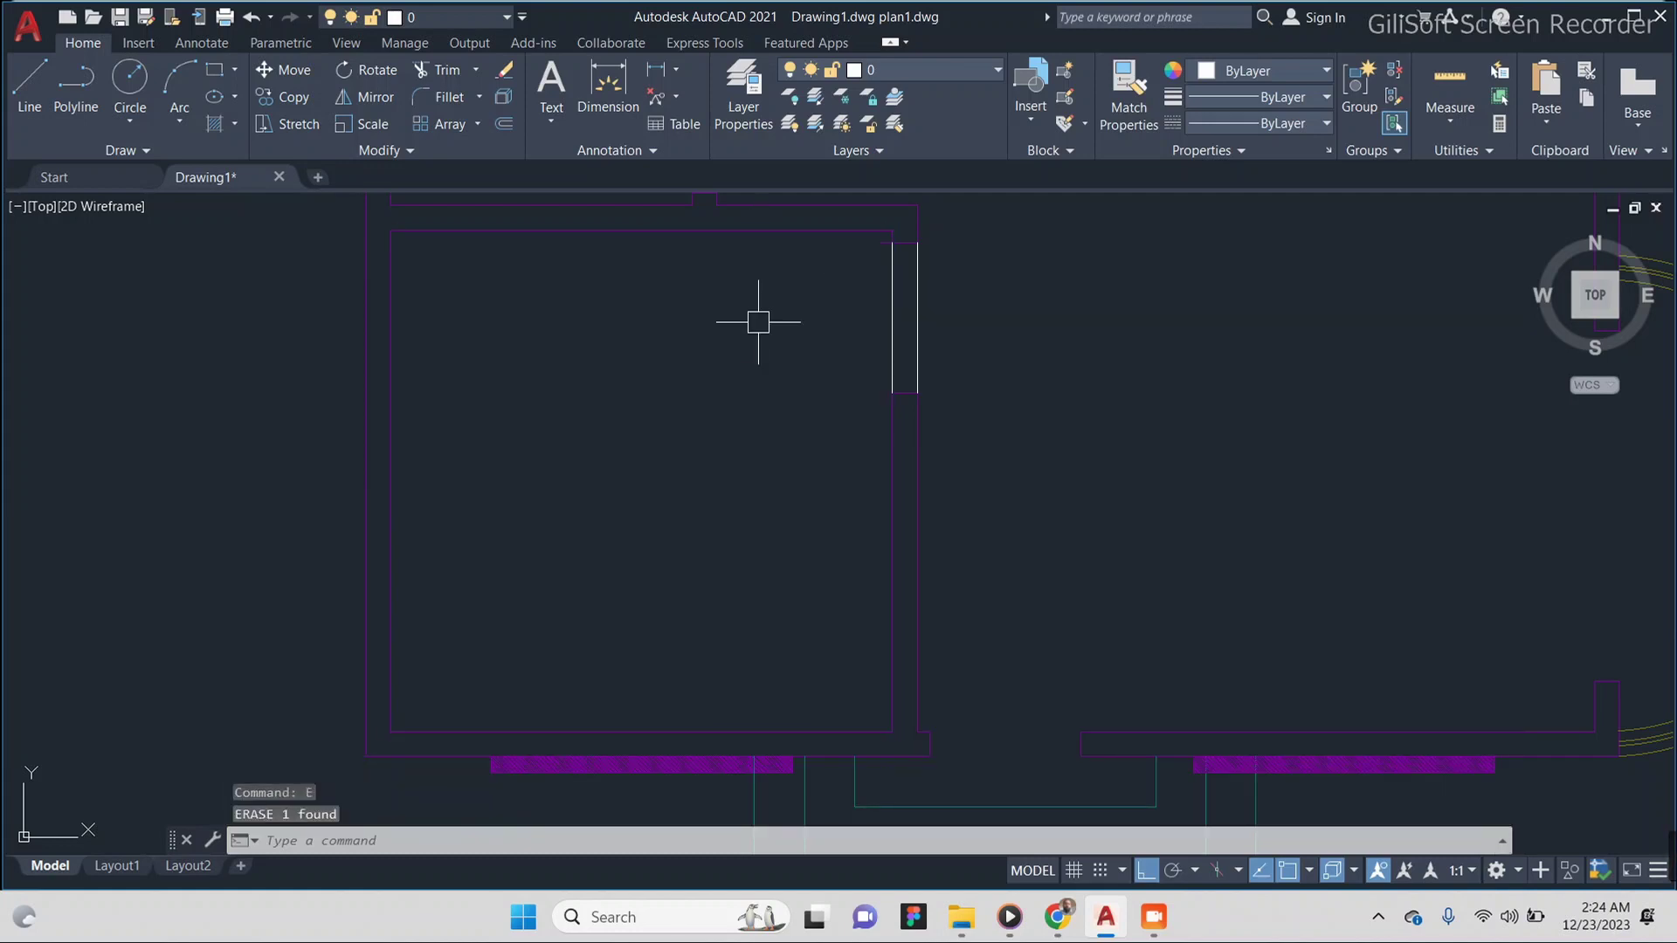
key("Escape")
key("Escape")
type("PL")
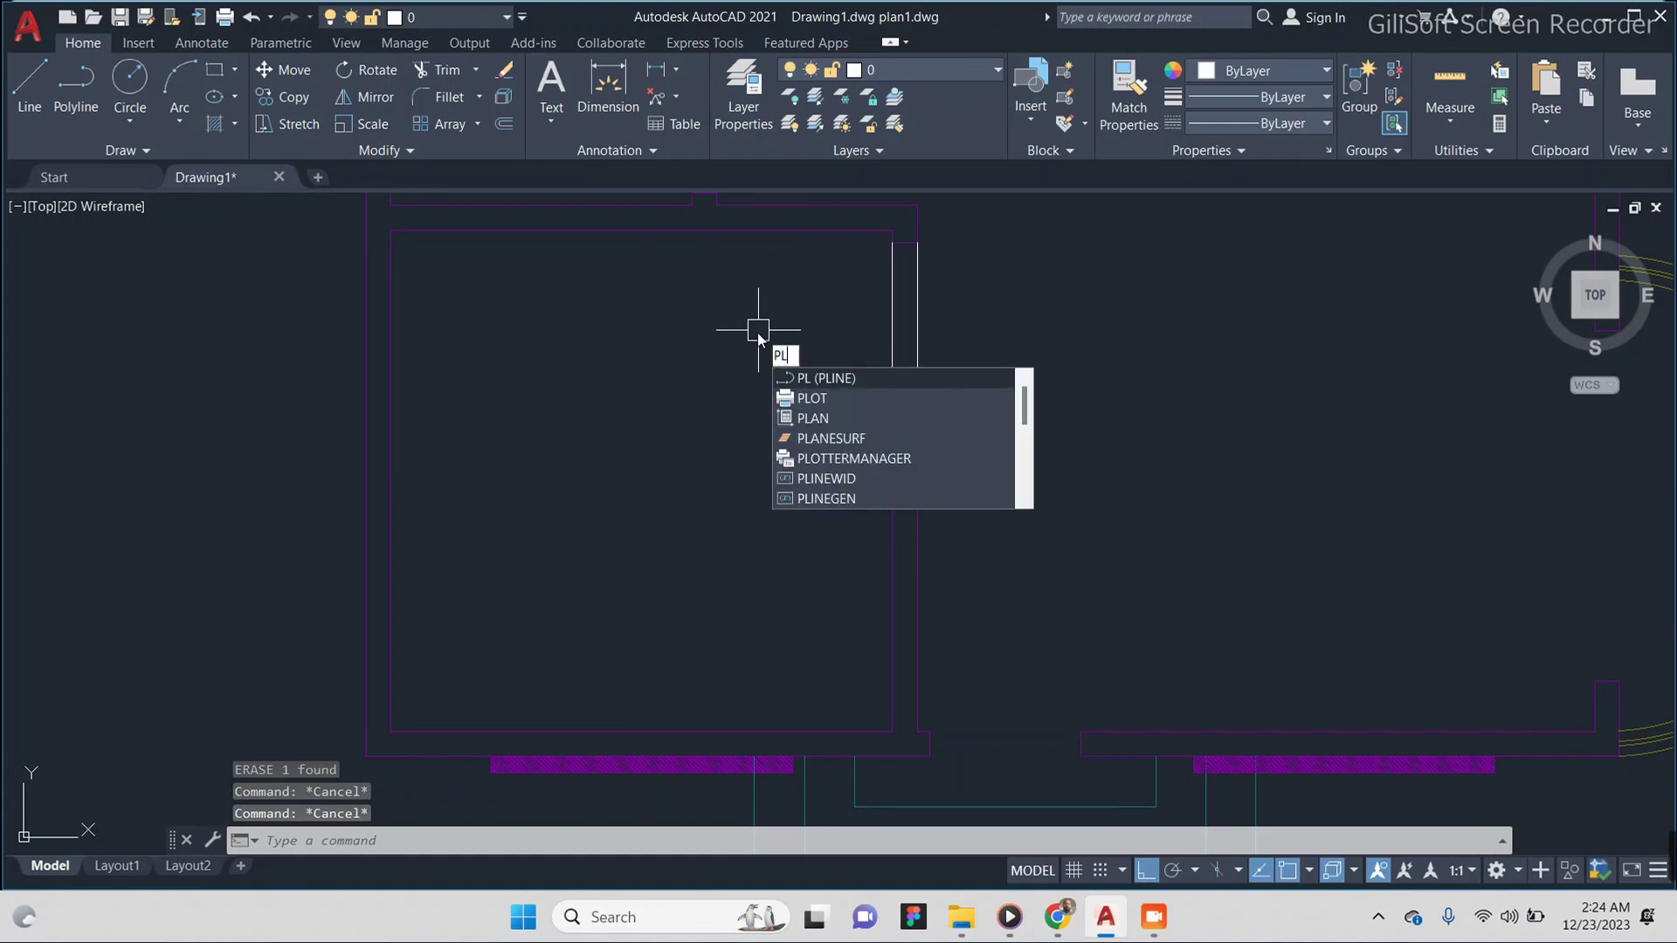
Trace the room's inner walls as a closed polyline.
key("Return")
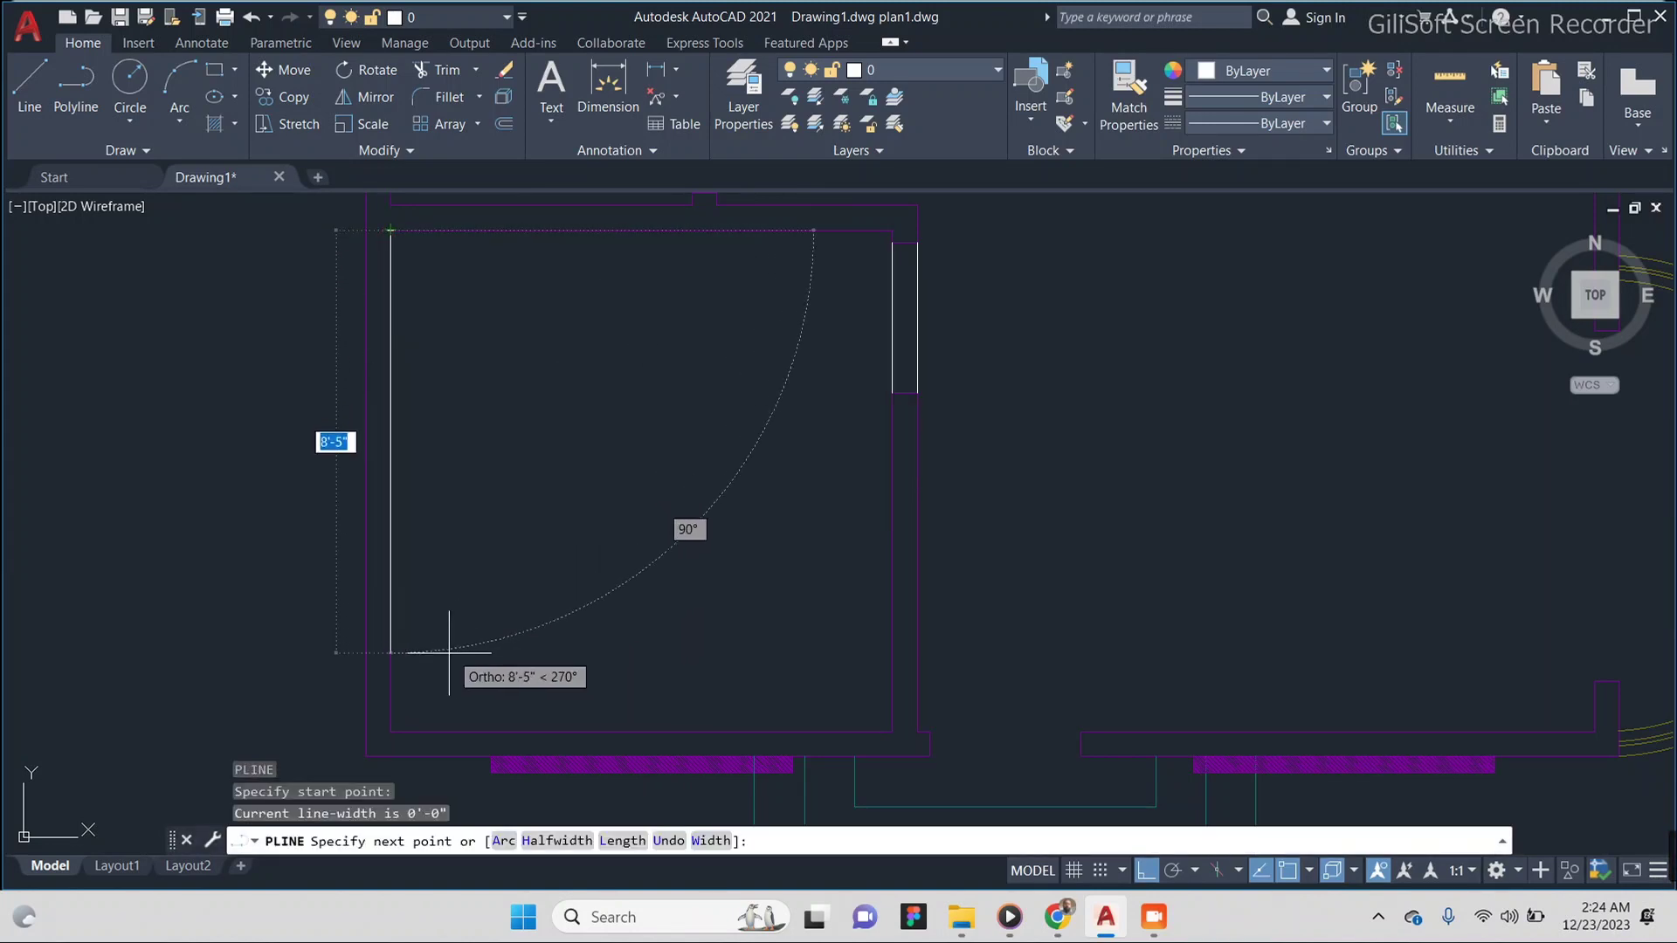
left_click(390, 732)
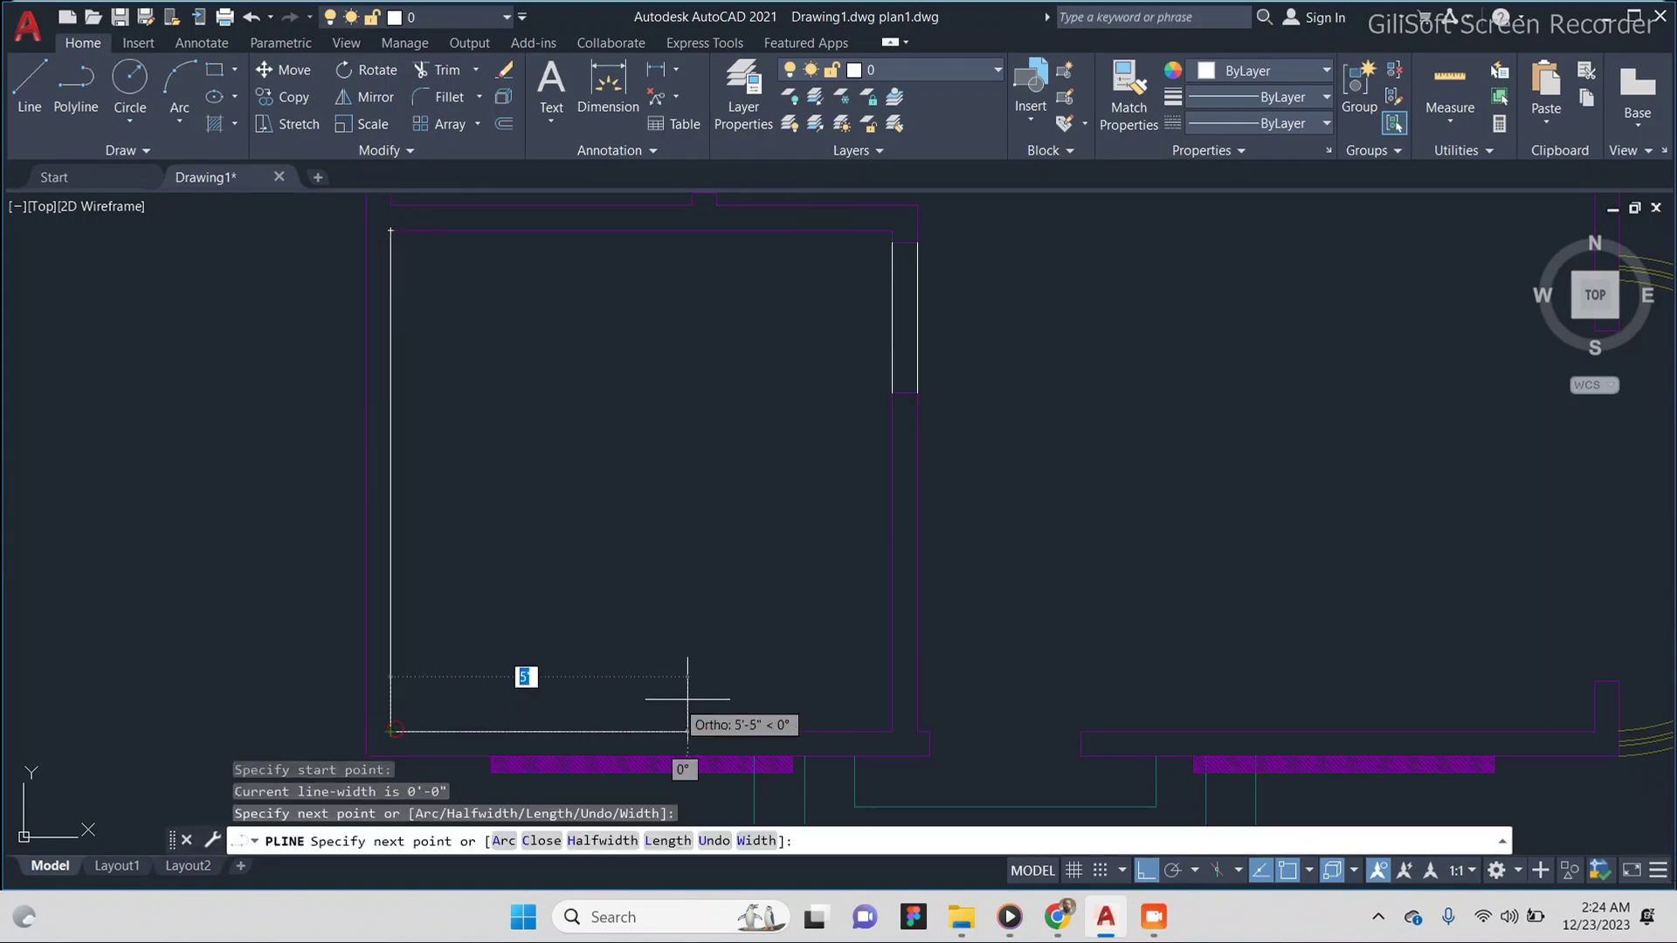
left_click(892, 732)
left_click(892, 230)
type("c")
key("Return")
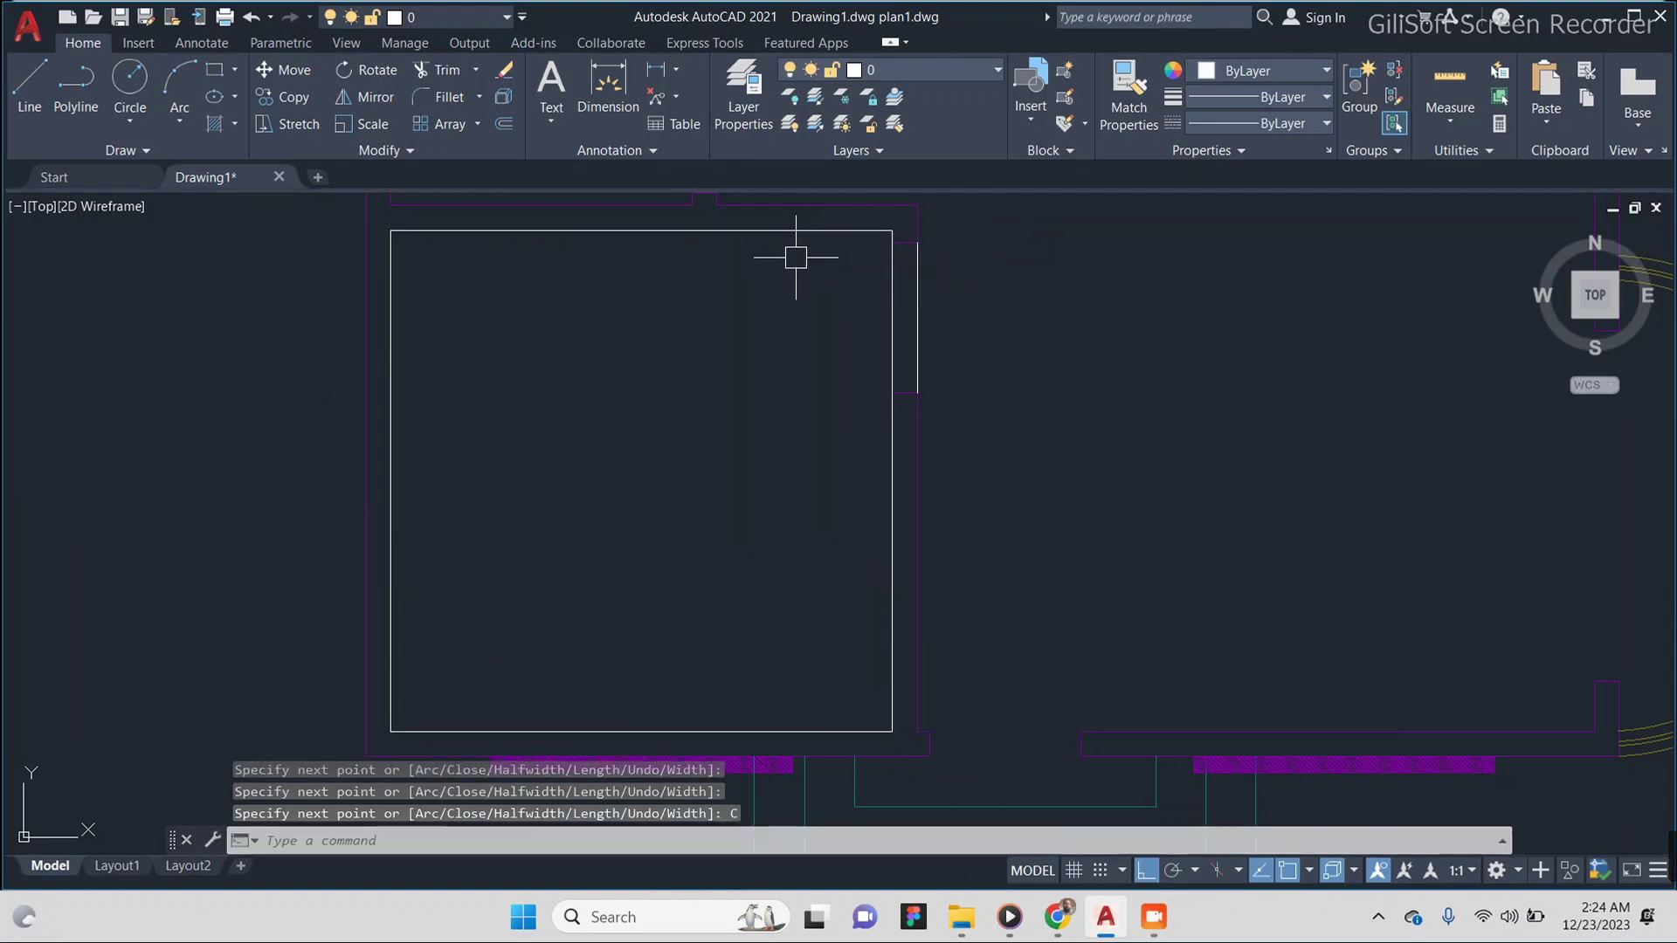
key("Escape")
key("Escape")
List the polyline, confirming 100.00 sq ft area and 40'-0" perimeter.
left_click(388, 376)
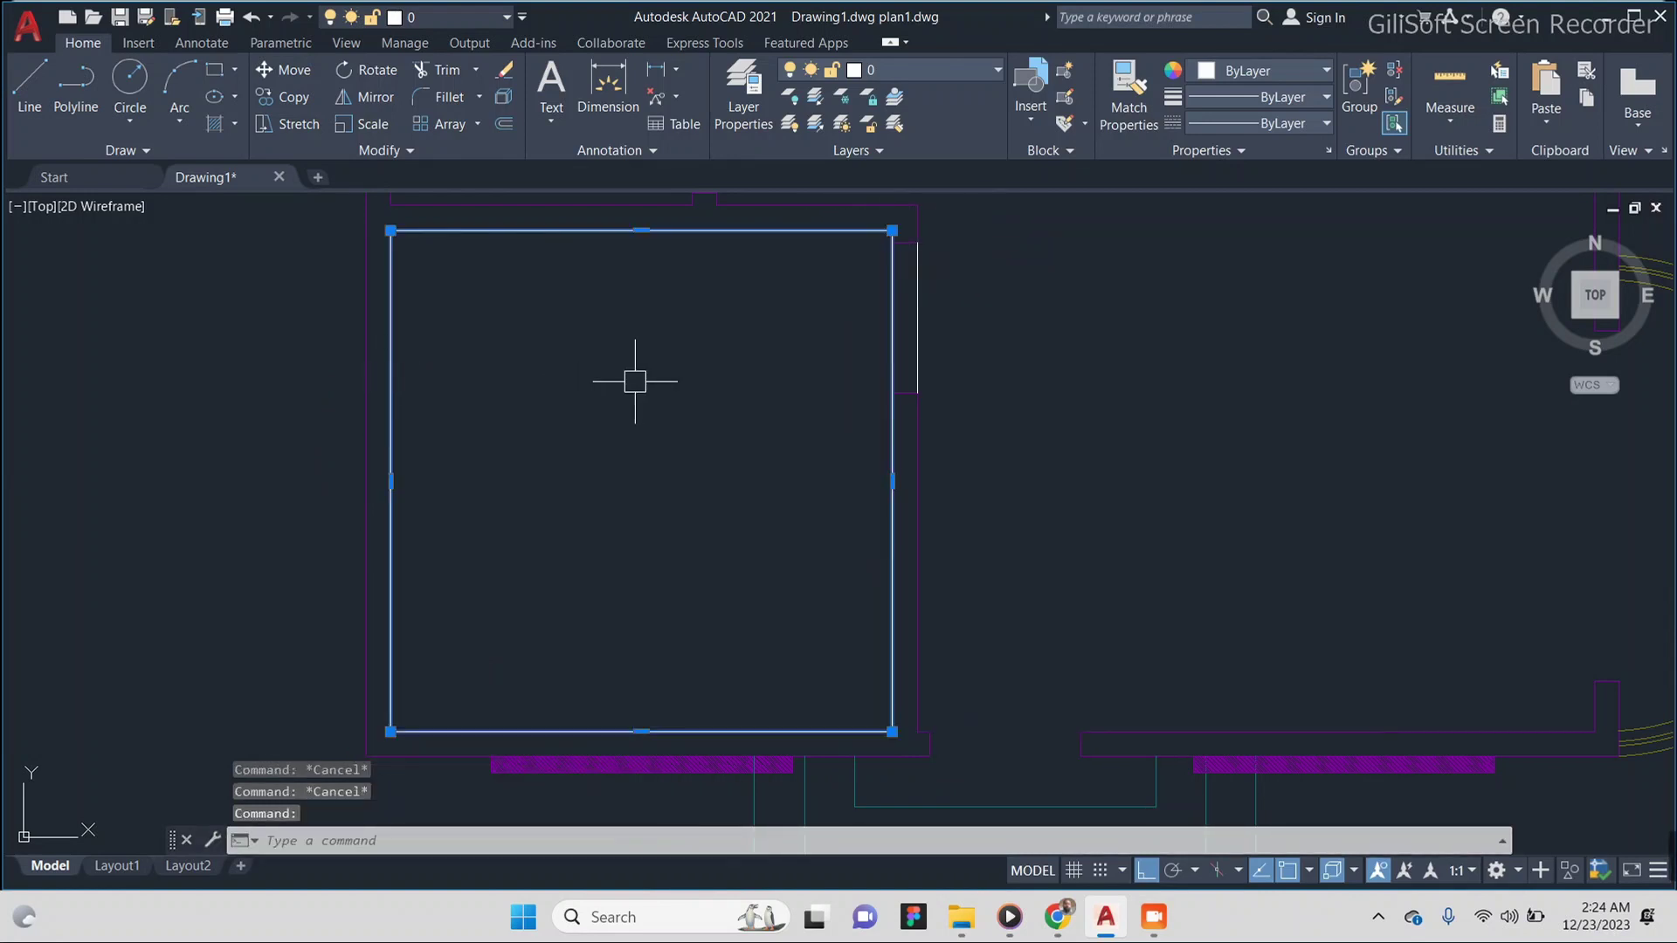
type("li")
key("Return")
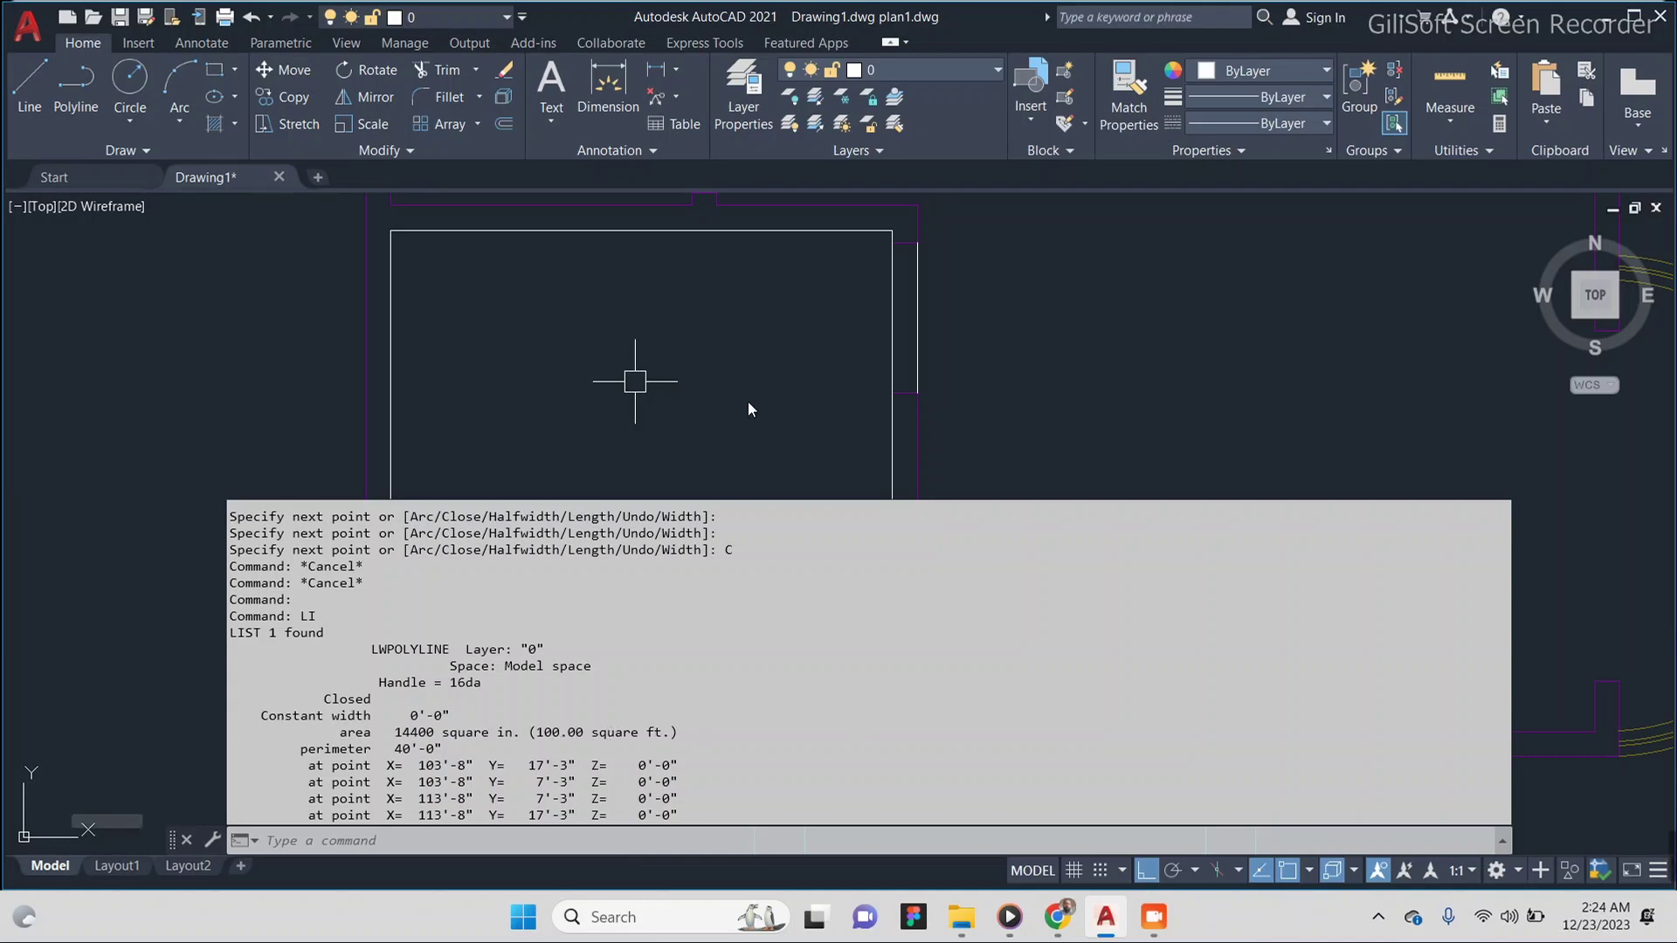
key("Escape")
key("Escape")
Erase the square outline and recentre the plan view.
left_click(786, 232)
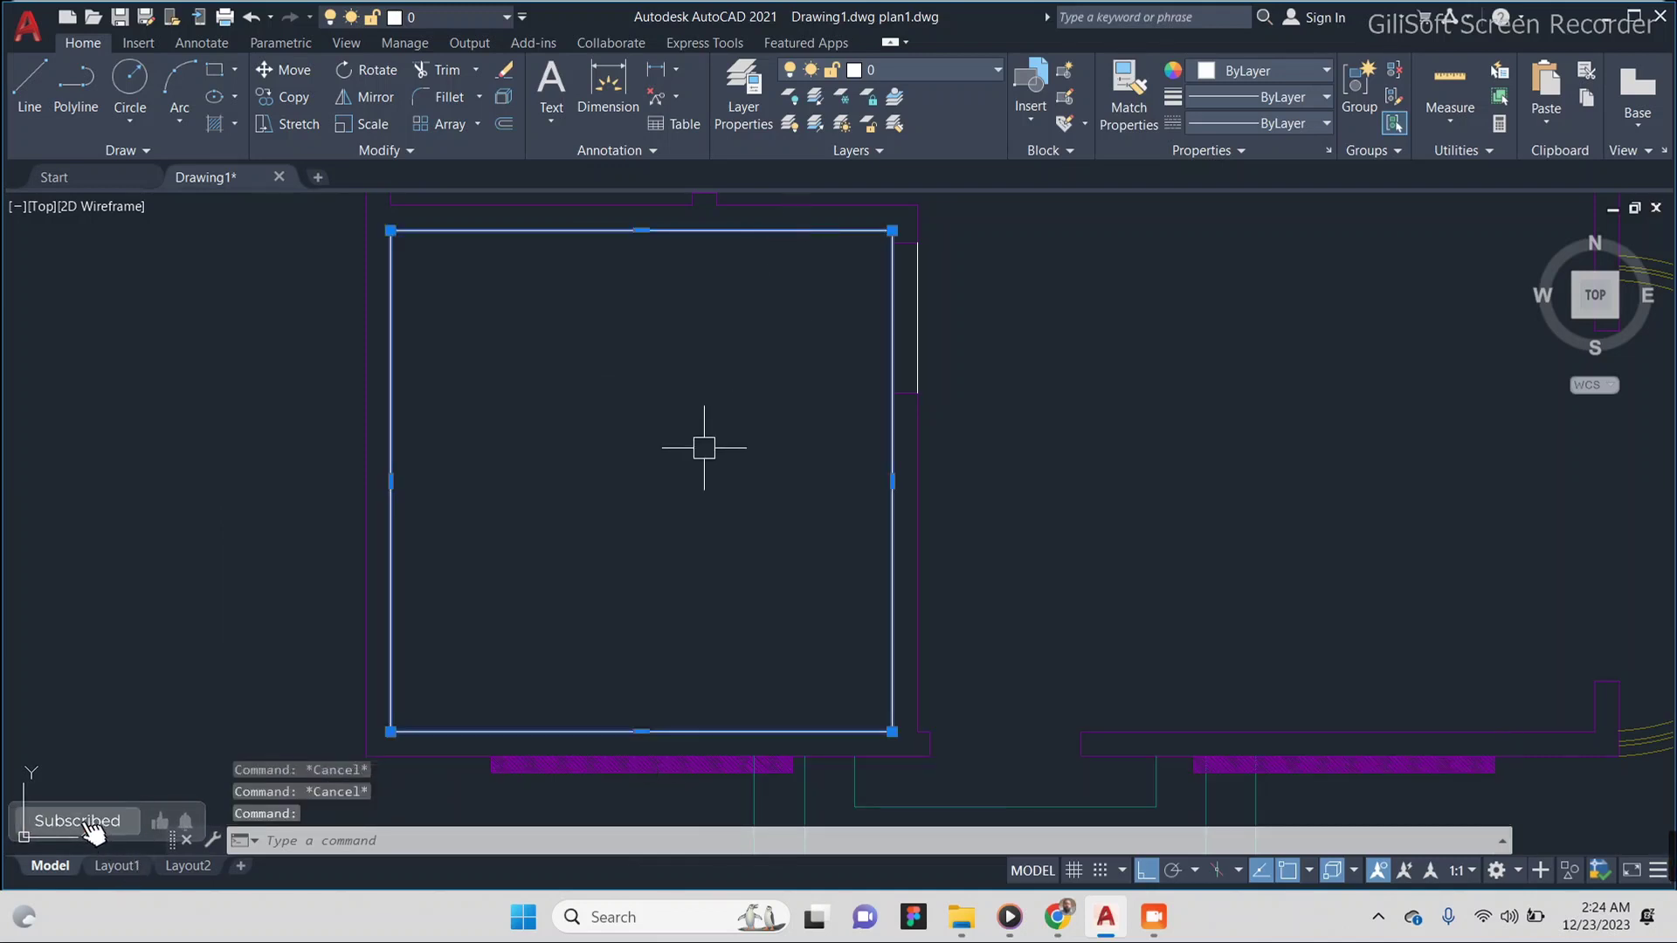
key("Delete")
scroll(704, 459, "down", 3)
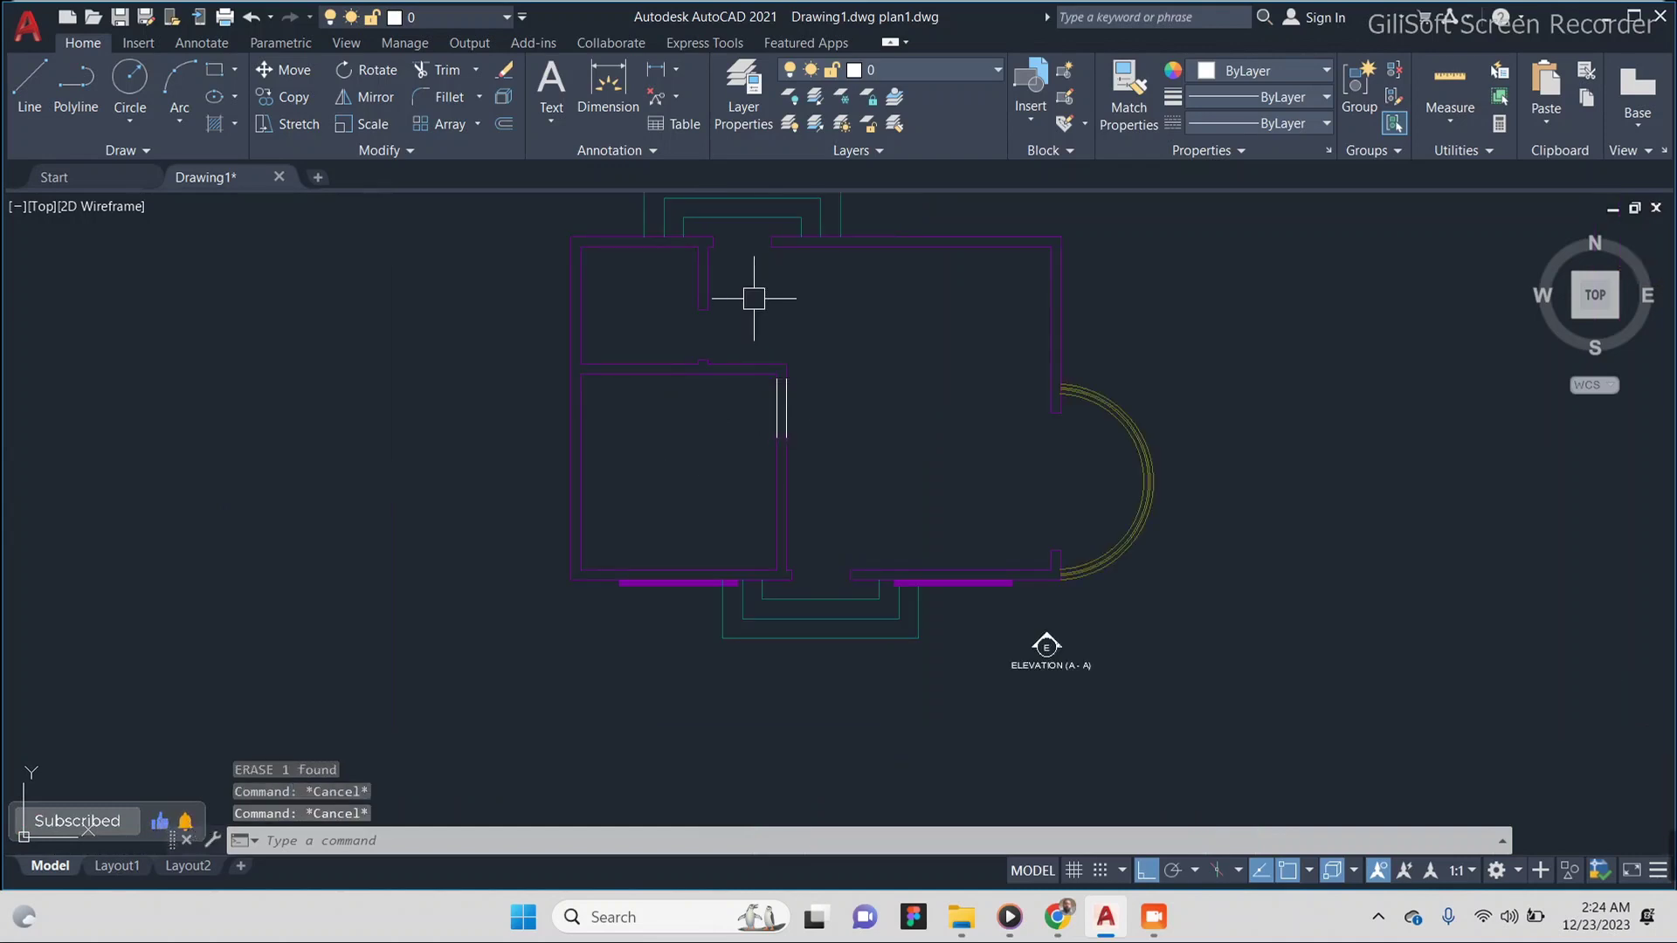
scroll(914, 341, "up", 2)
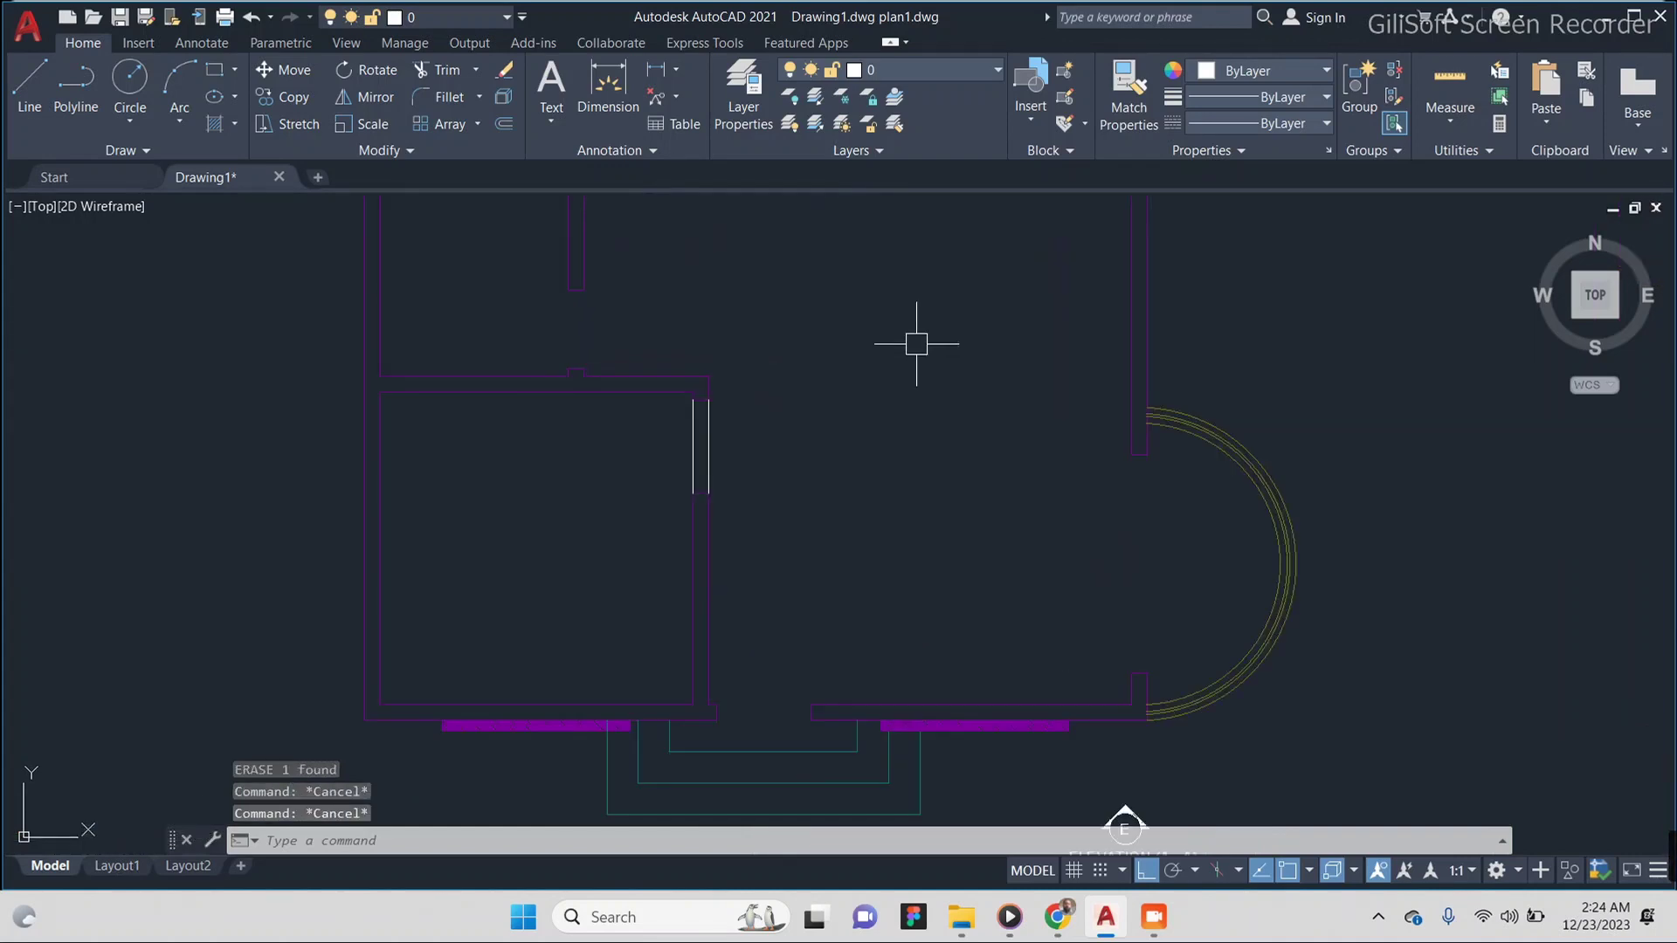
scroll(868, 350, "down", 2)
middle_click_drag(893, 359, 919, 381)
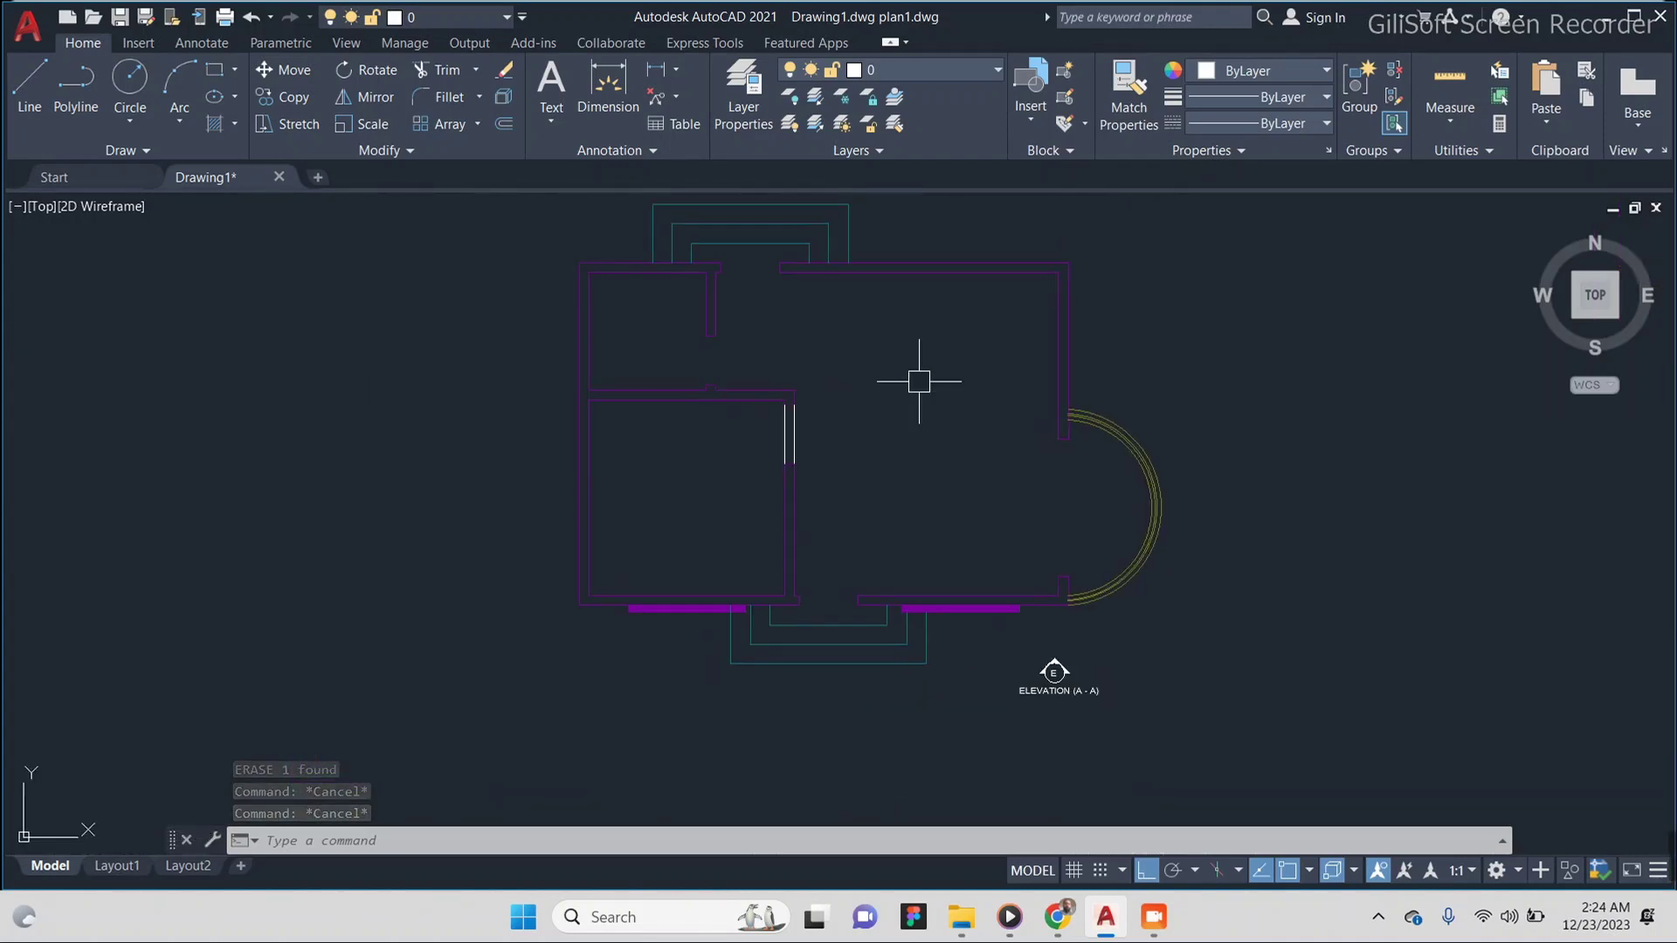
scroll(903, 318, "up", 2)
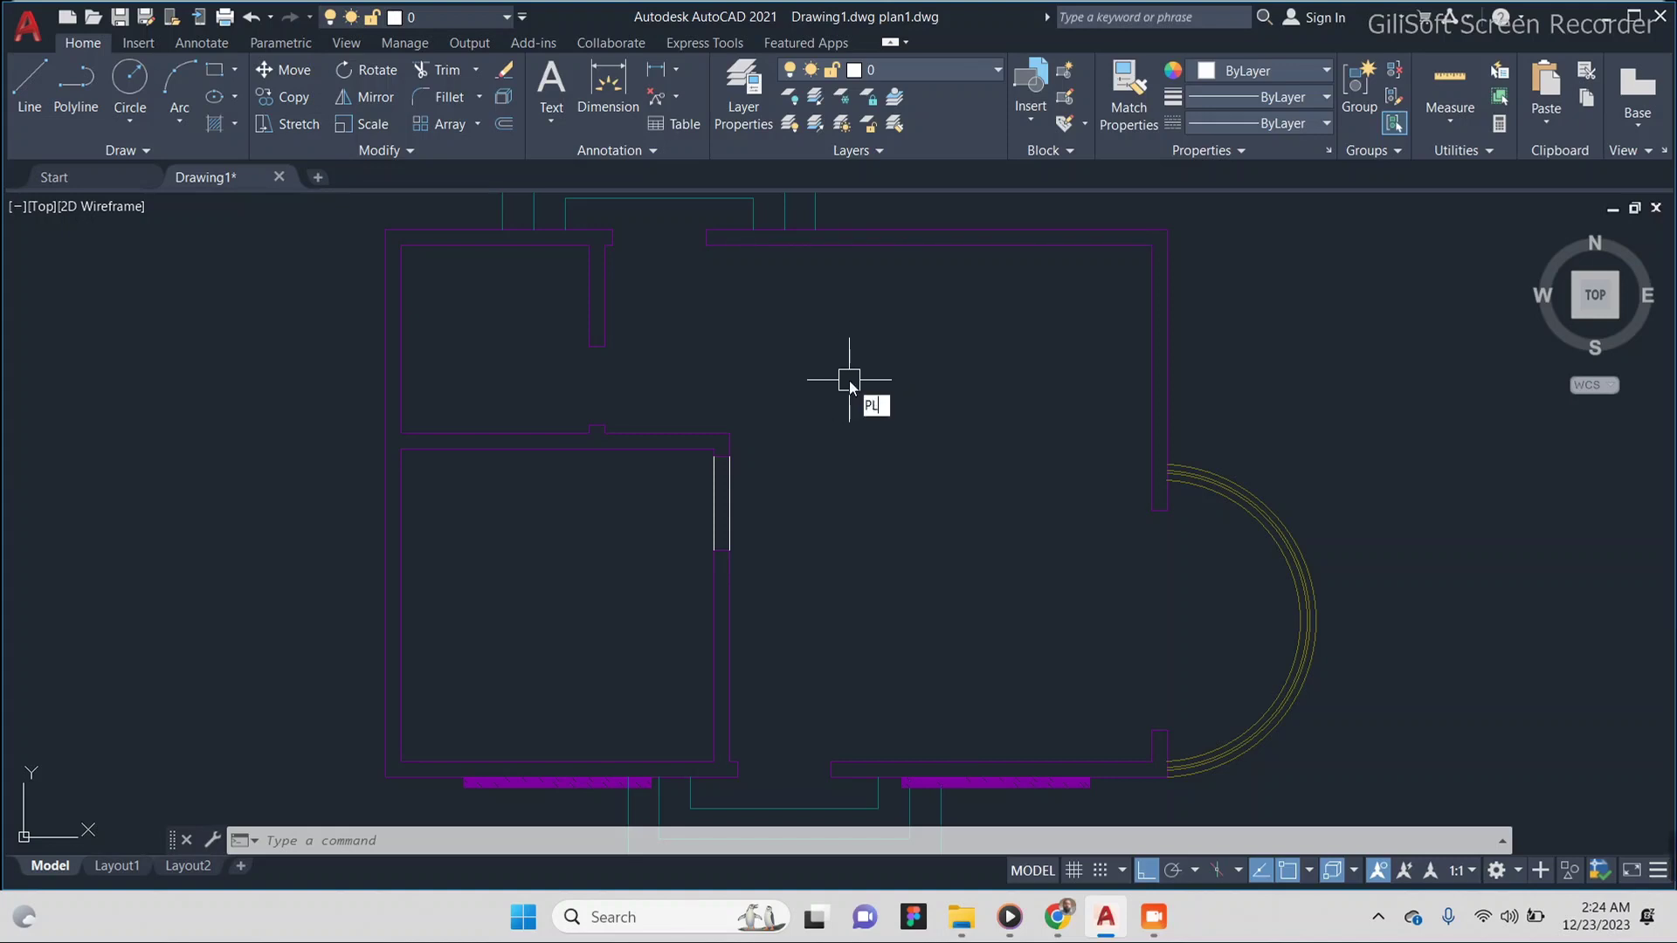
Start a rectangle at the wall corner with RECTANG, then abandon it.
key("Escape")
type("rec")
key("Return")
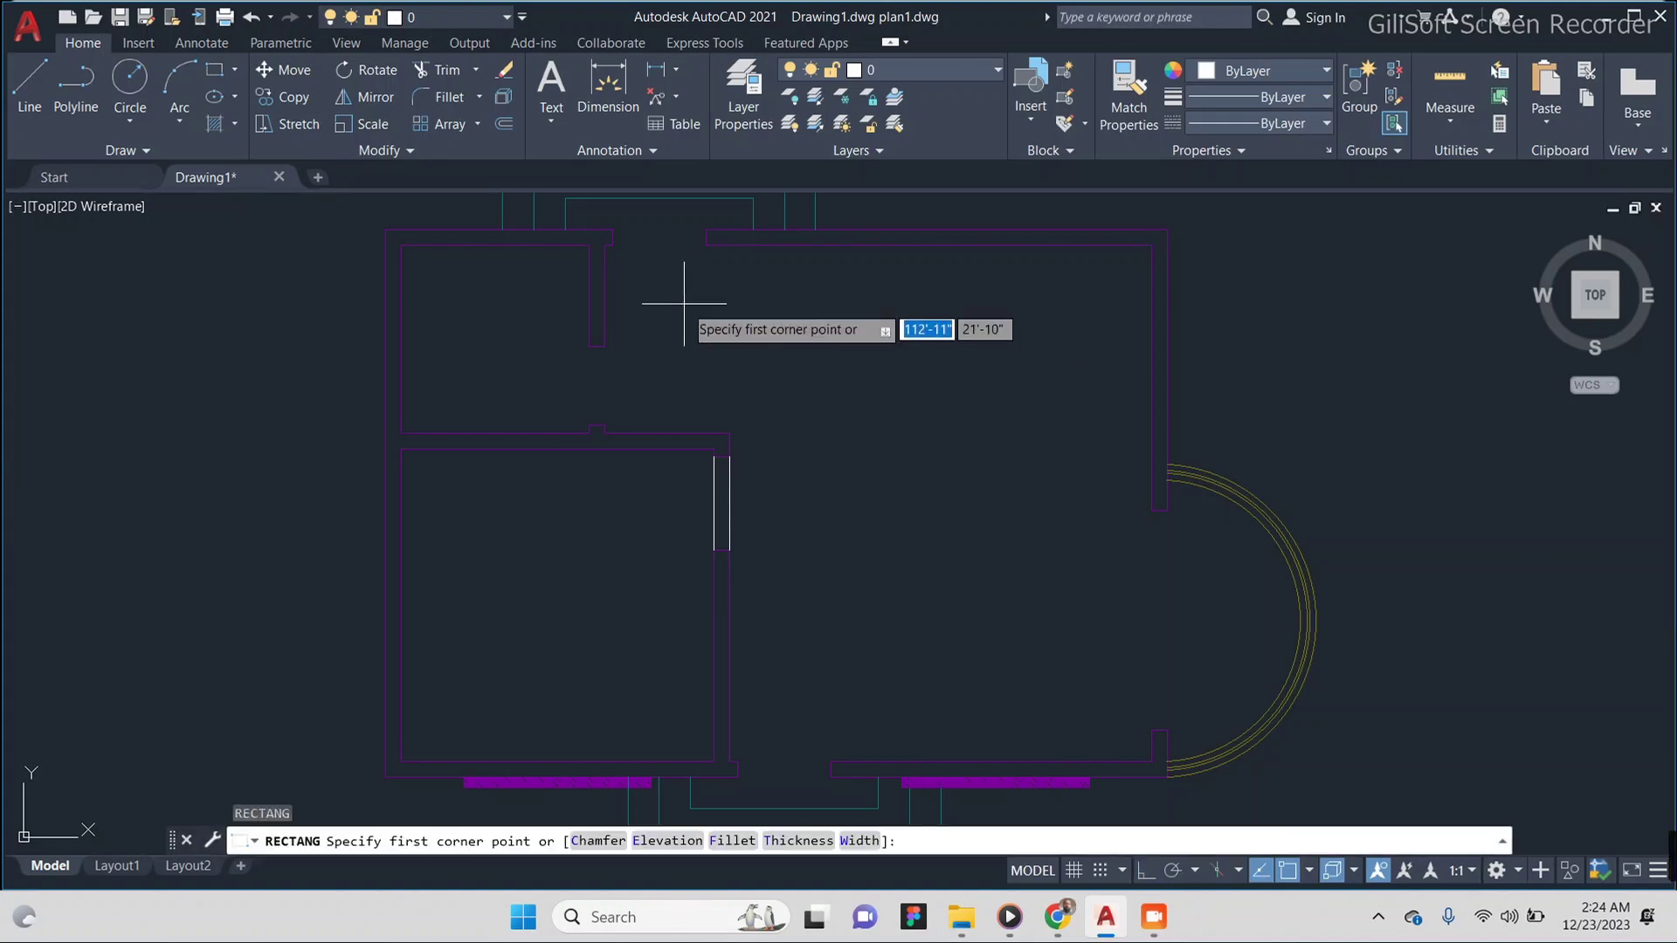
left_click(597, 253)
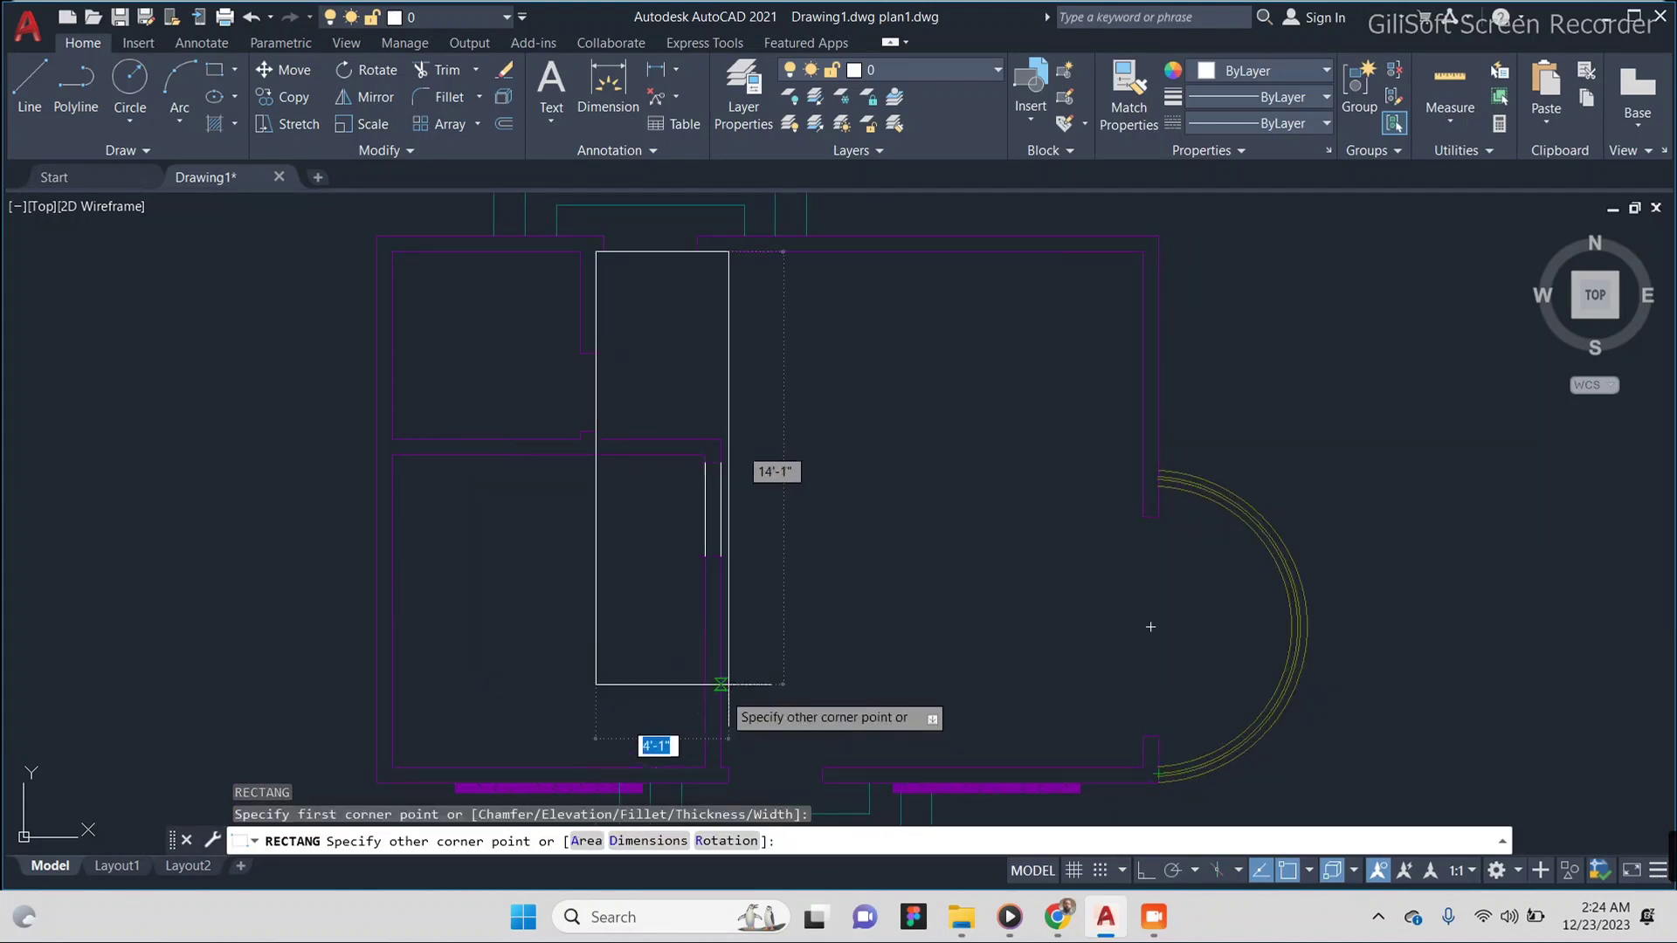
key("Escape")
Begin a polyline at the upper-right inner corner through the top-left, left and notch corners.
key("Return")
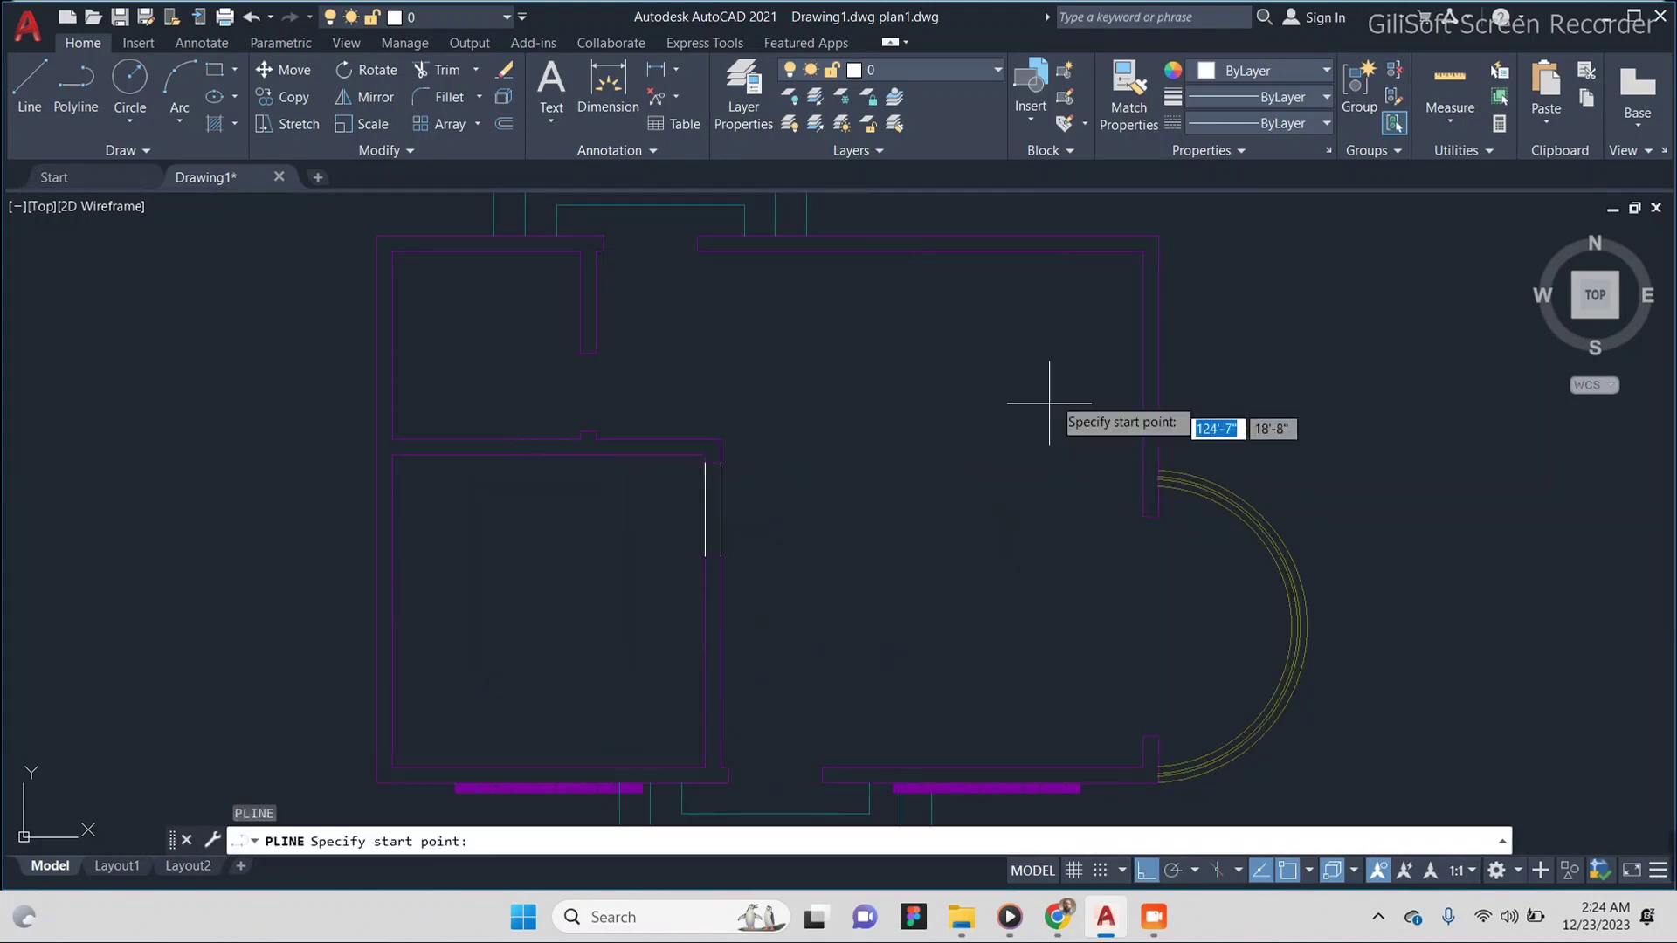
left_click(1142, 251)
scroll(563, 275, "up", 4)
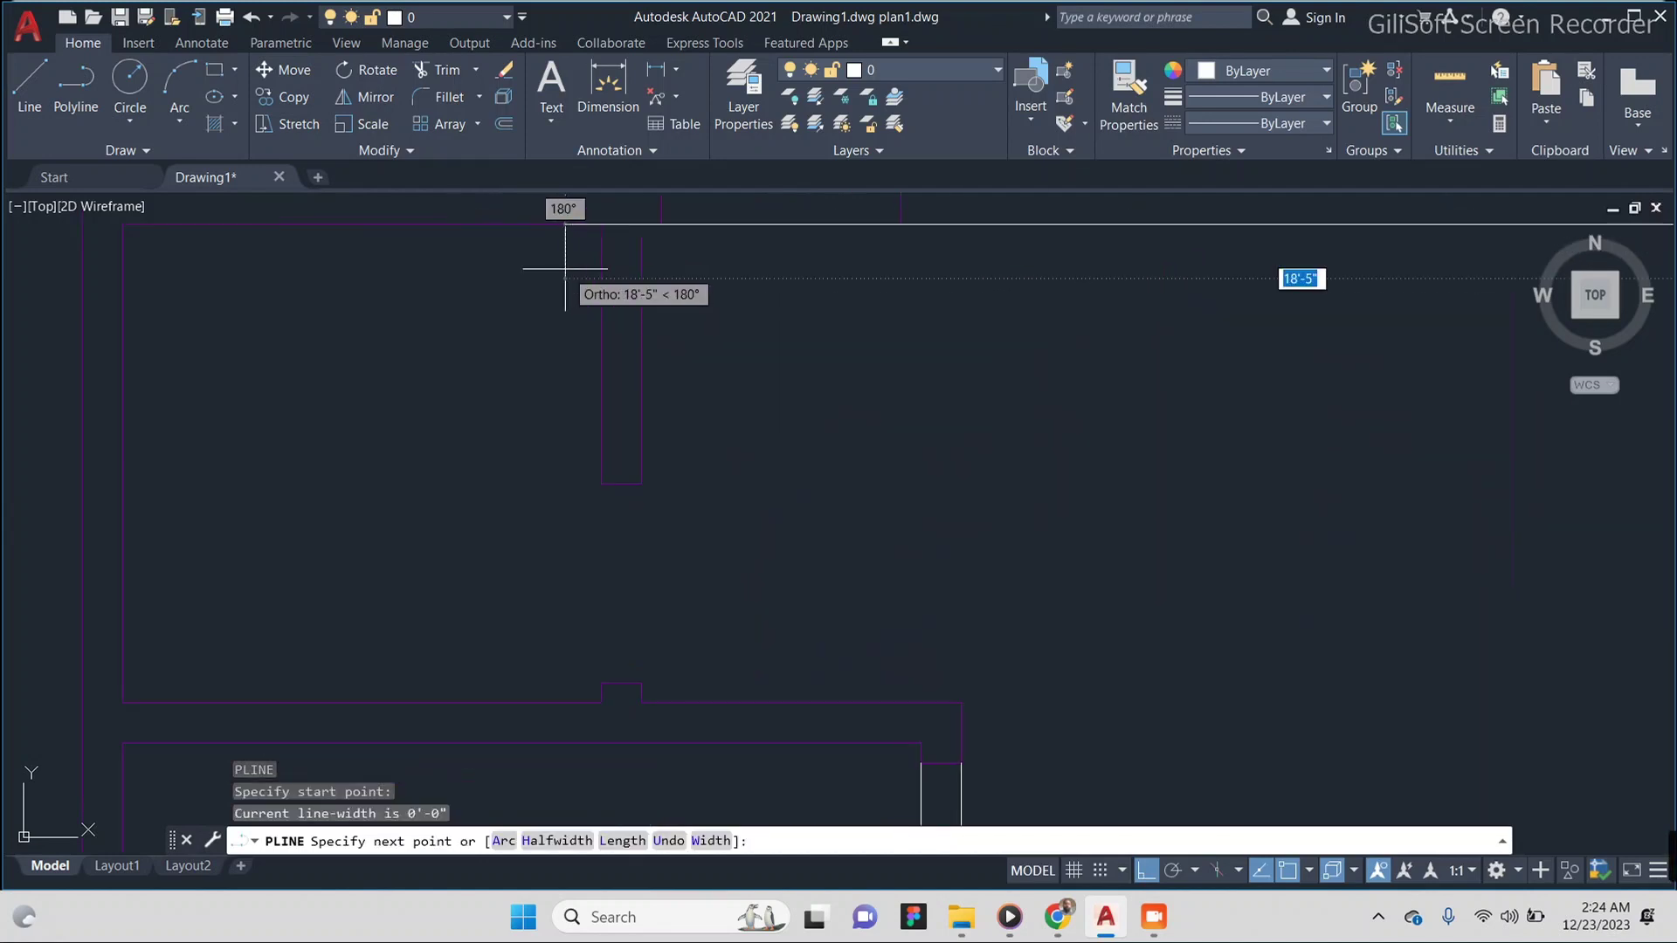
left_click(641, 225)
scroll(637, 243, "down", 2)
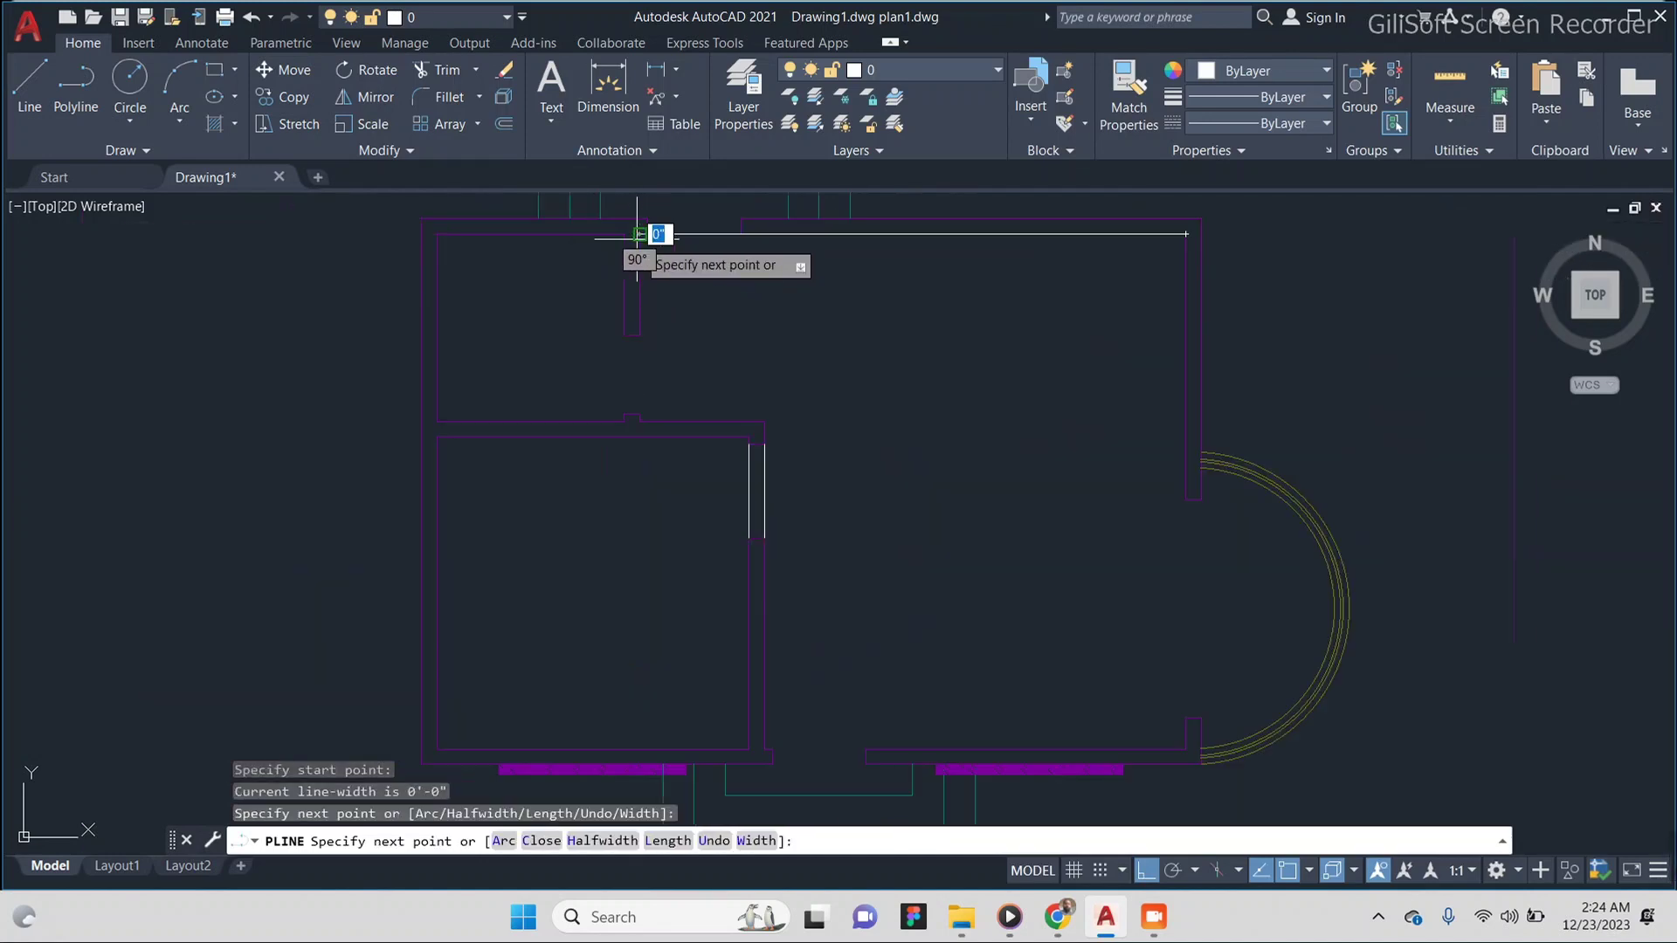
scroll(646, 428, "up", 2)
left_click(630, 425)
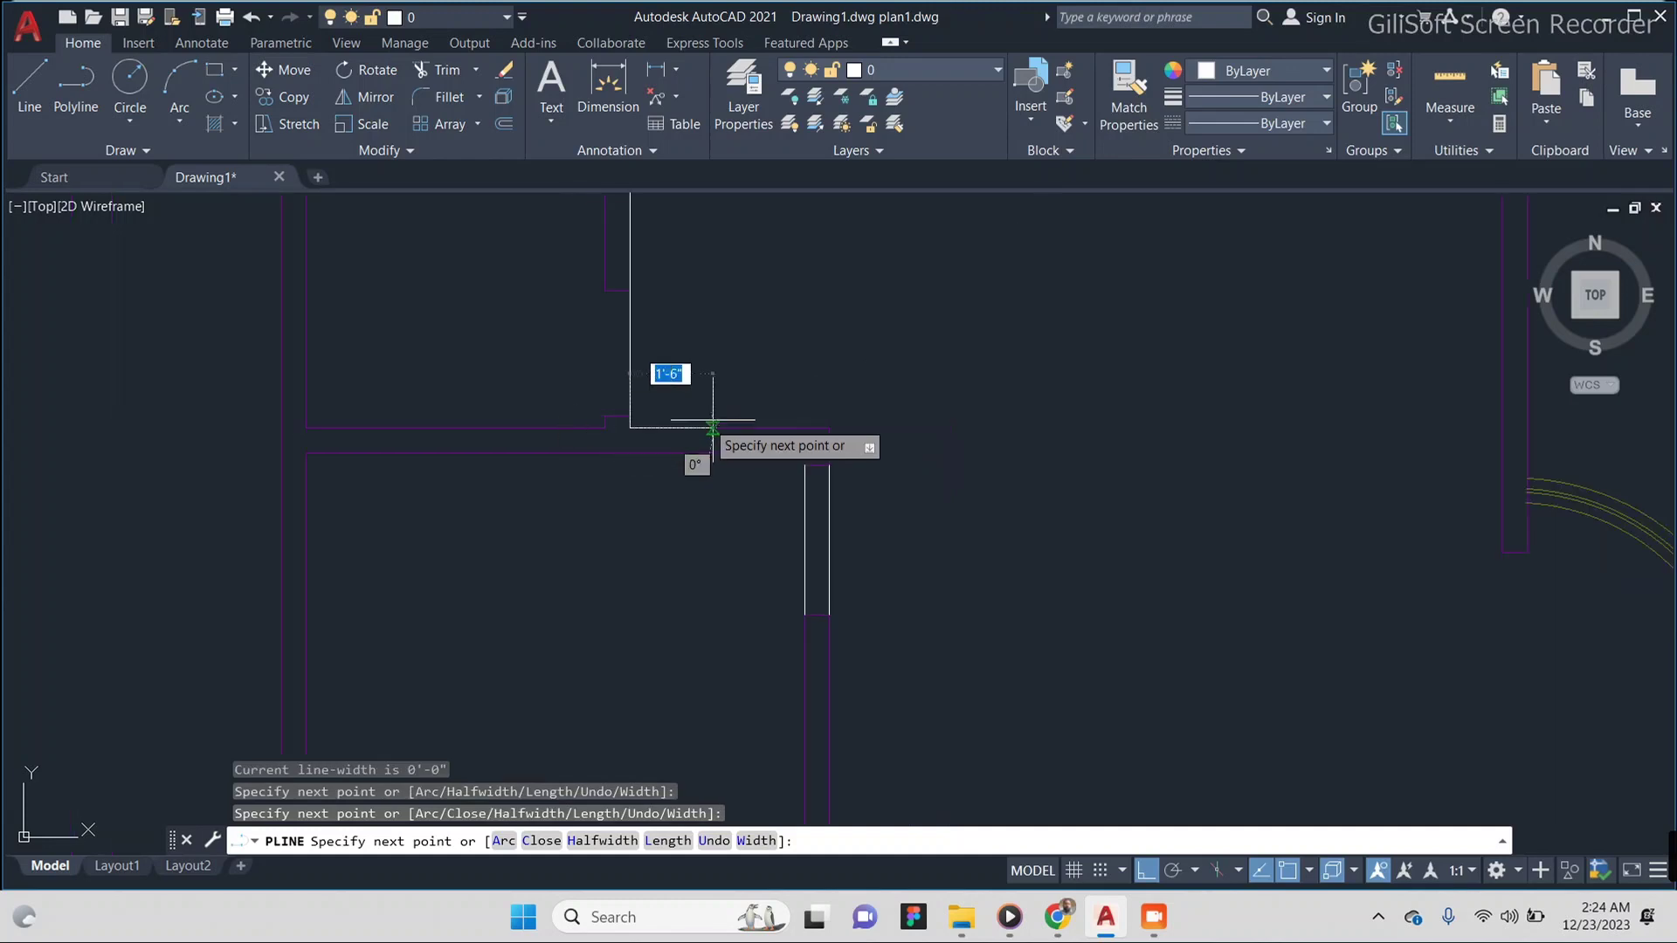
scroll(786, 432, "down", 1)
left_click(816, 428)
Add the bottom and bottom-right corners, close the L-shaped outline with C, and select it.
scroll(826, 432, "down", 3)
scroll(786, 602, "up", 6)
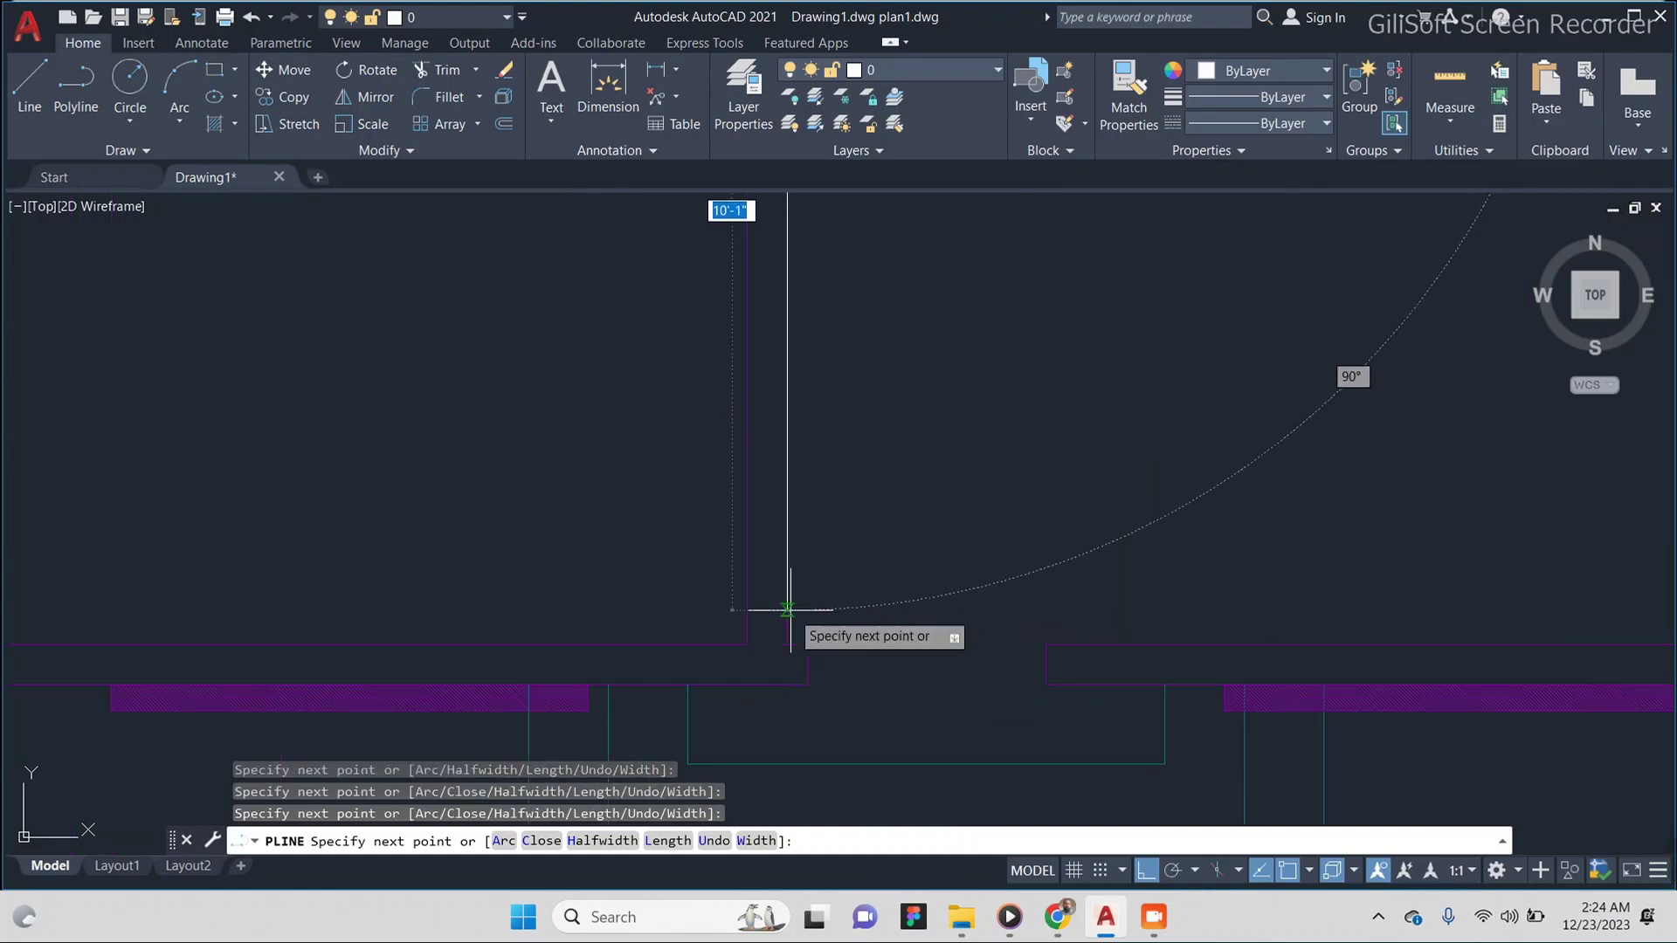
left_click(786, 660)
scroll(786, 655, "down", 2)
scroll(961, 629, "down", 2)
scroll(1191, 615, "up", 3)
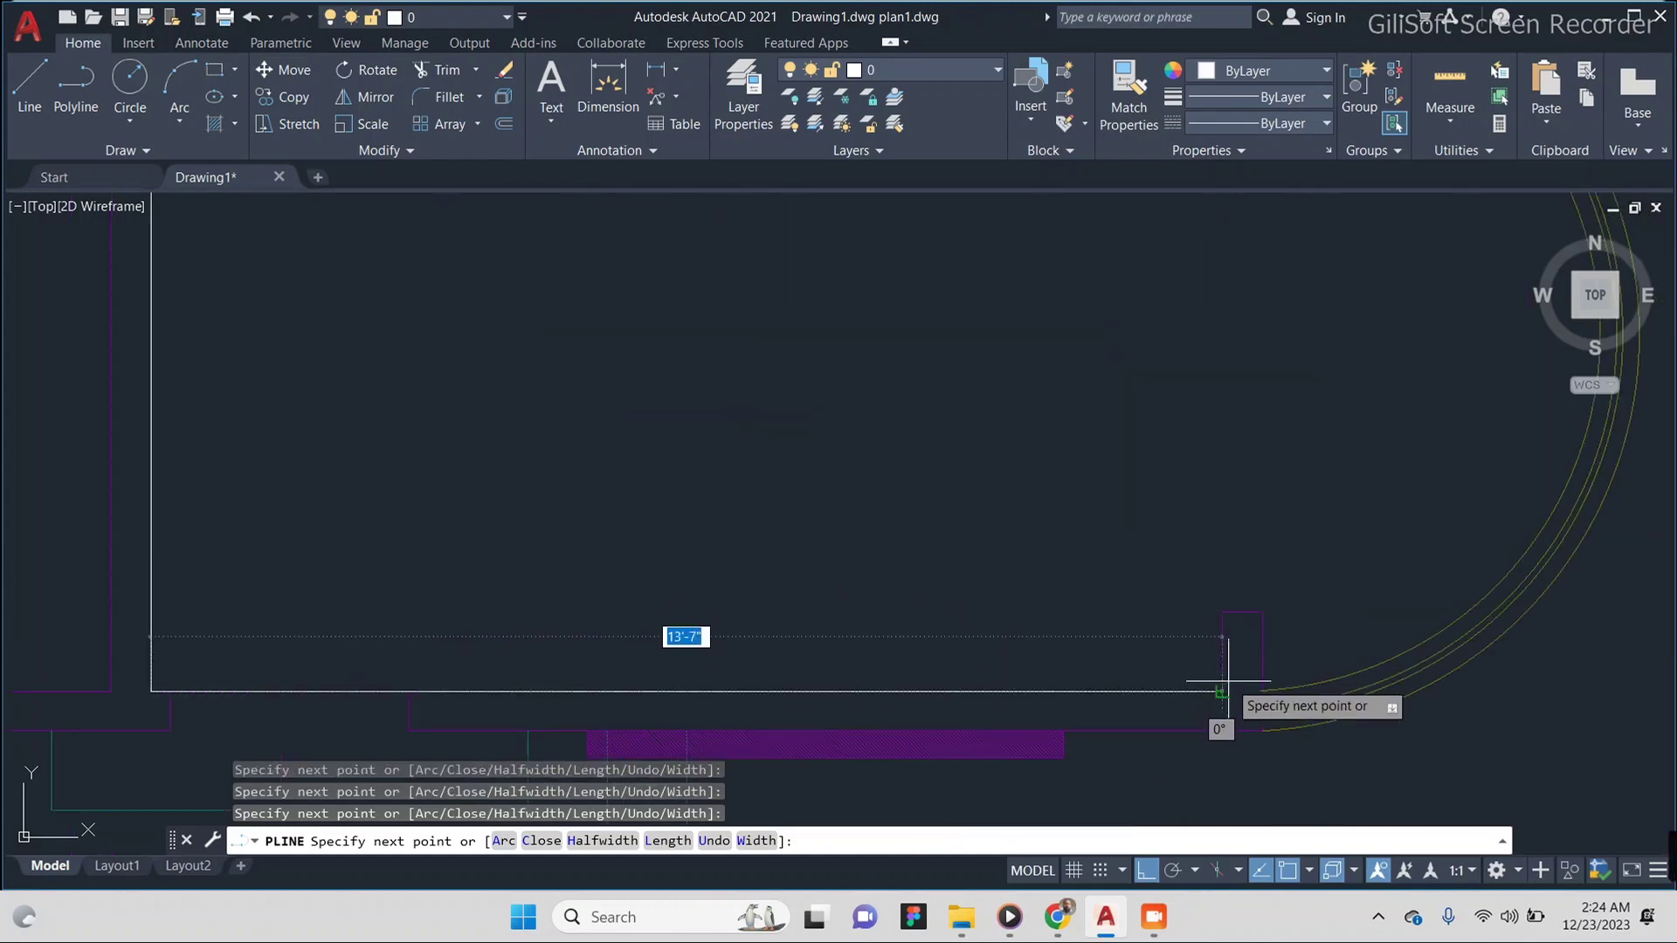
left_click(1234, 697)
scroll(1233, 697, "down", 2)
scroll(1202, 419, "down", 2)
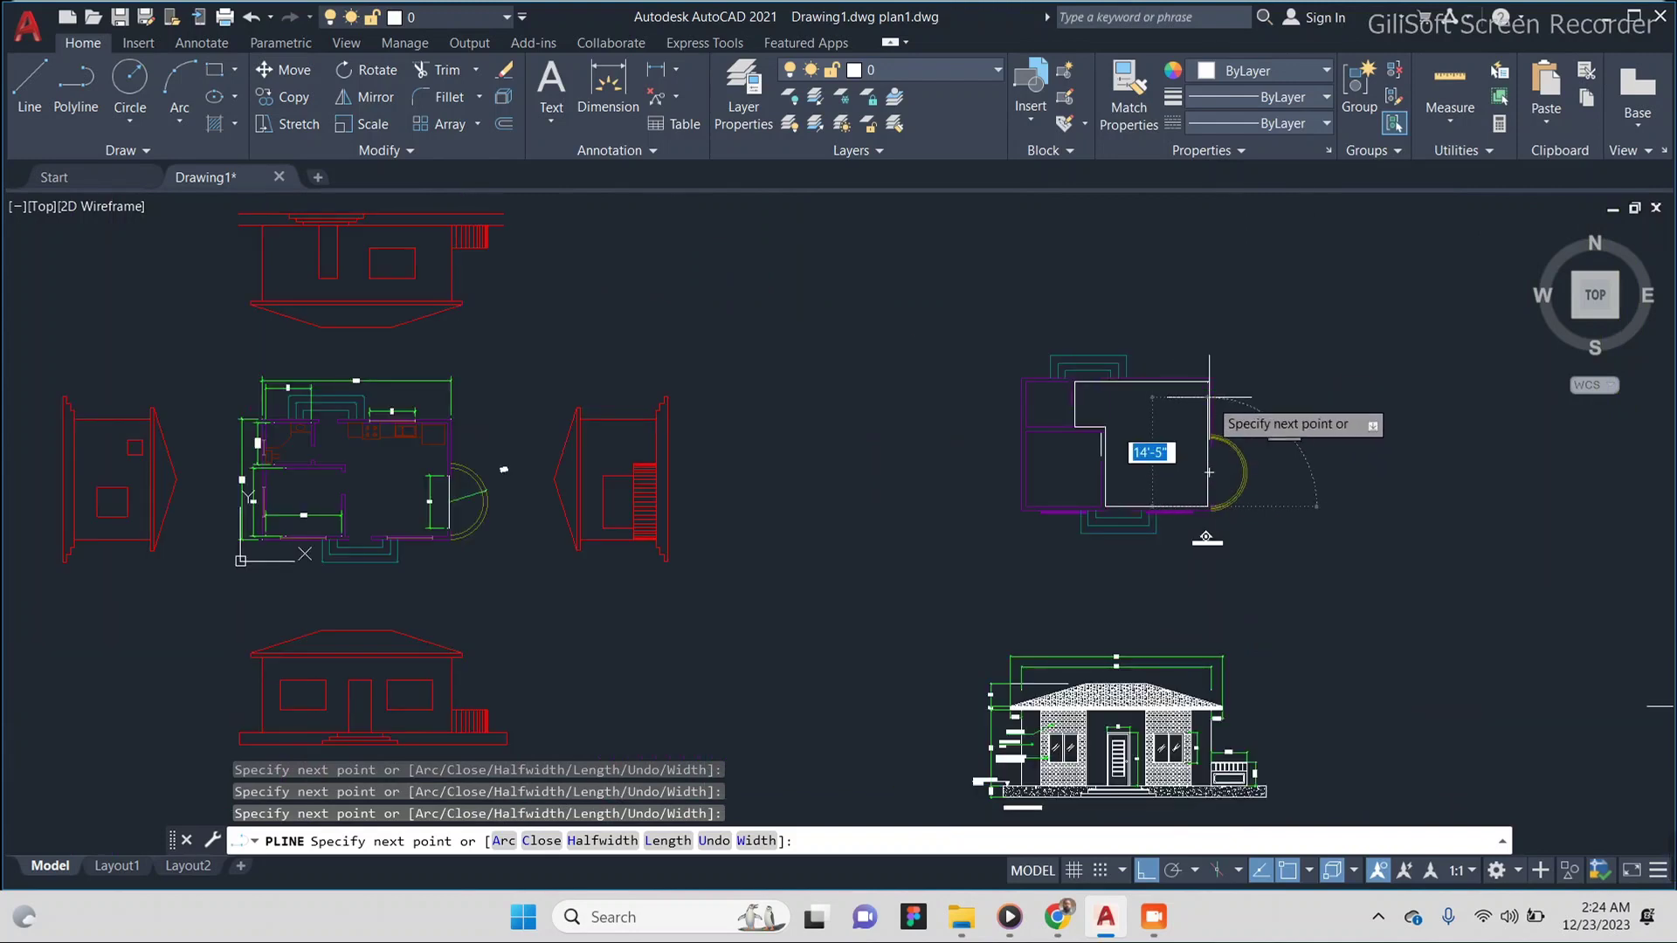
type("c")
key("Return")
key("Escape")
key("Escape")
scroll(1276, 469, "up", 2)
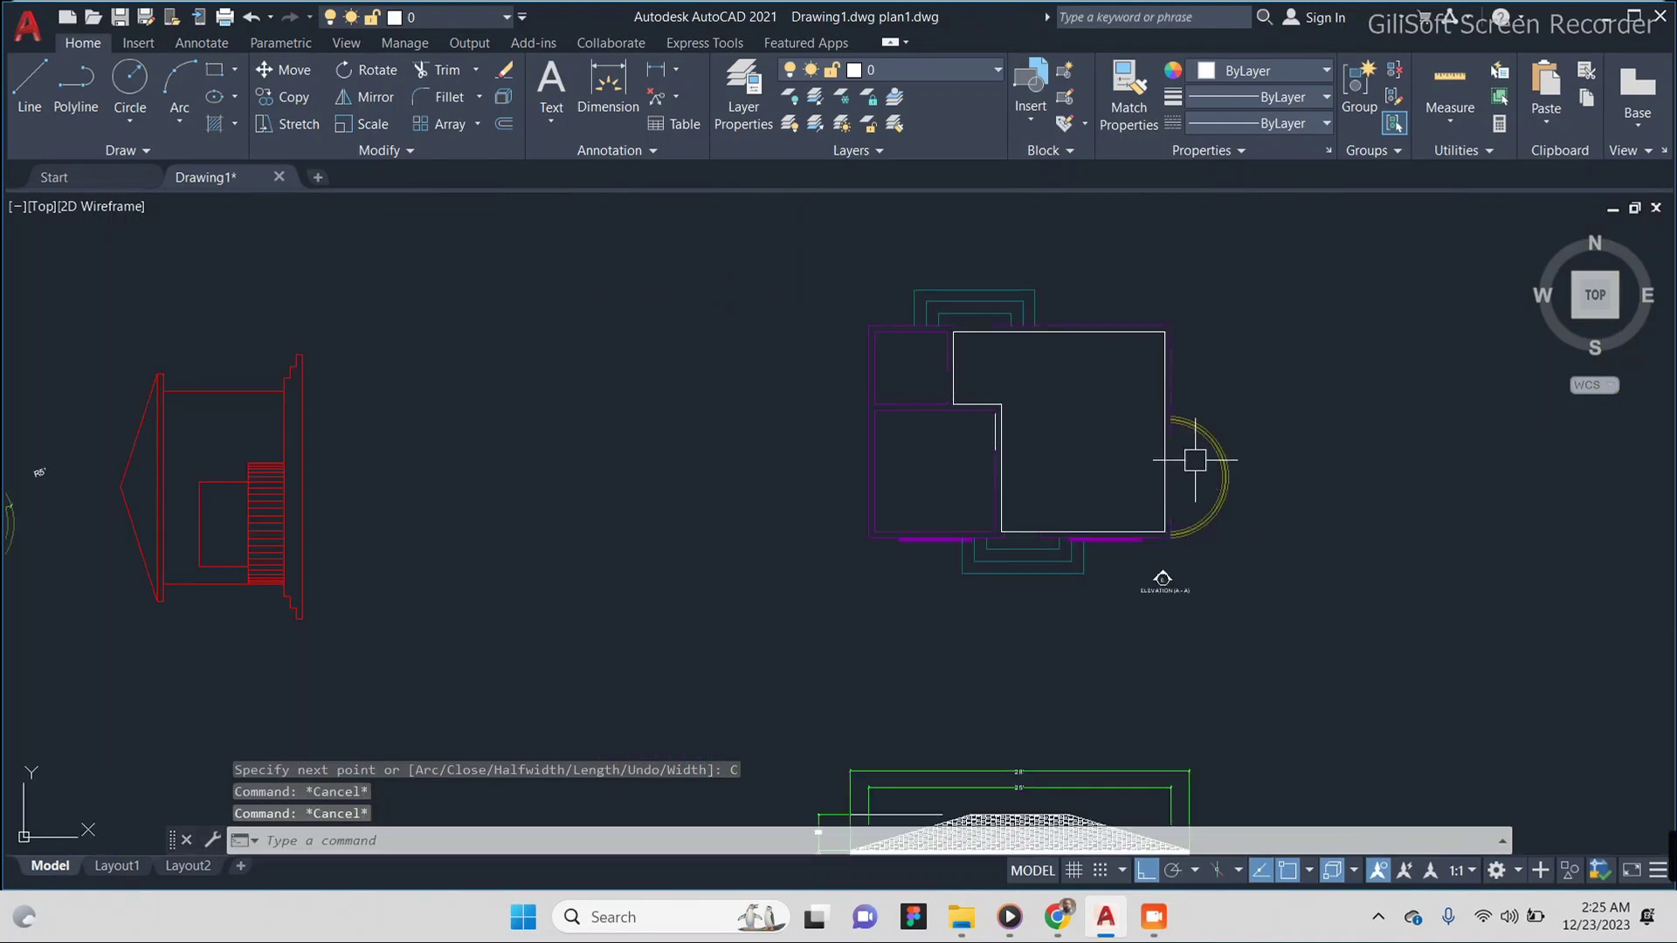
scroll(1231, 483, "up", 4)
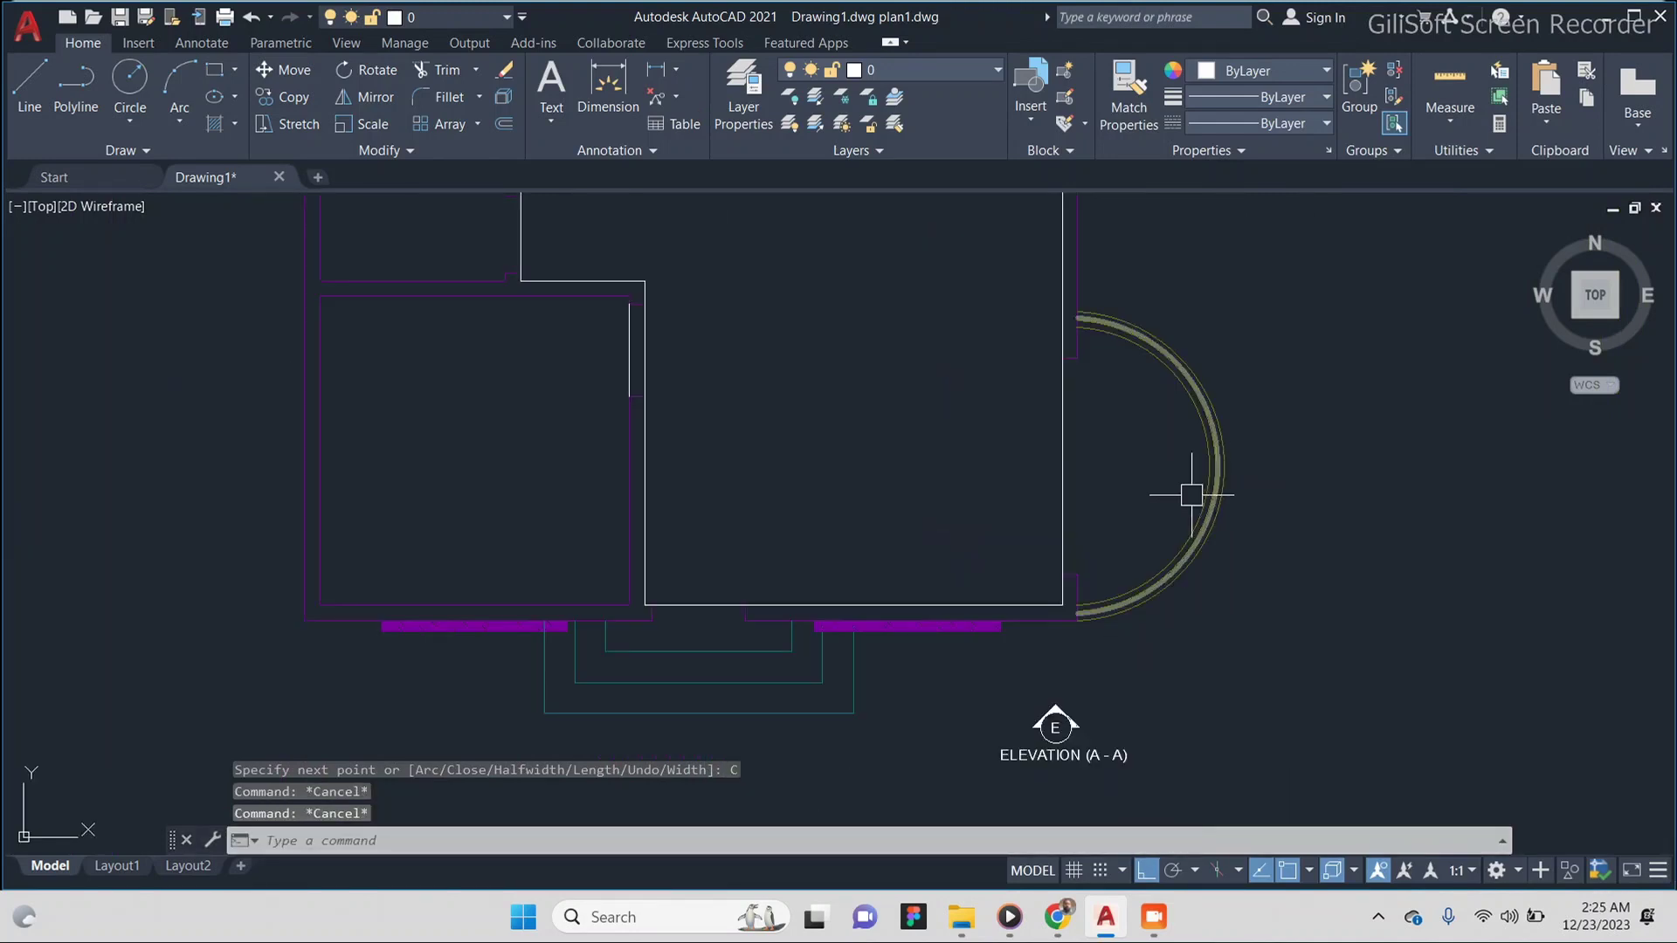
scroll(1151, 504, "down", 2)
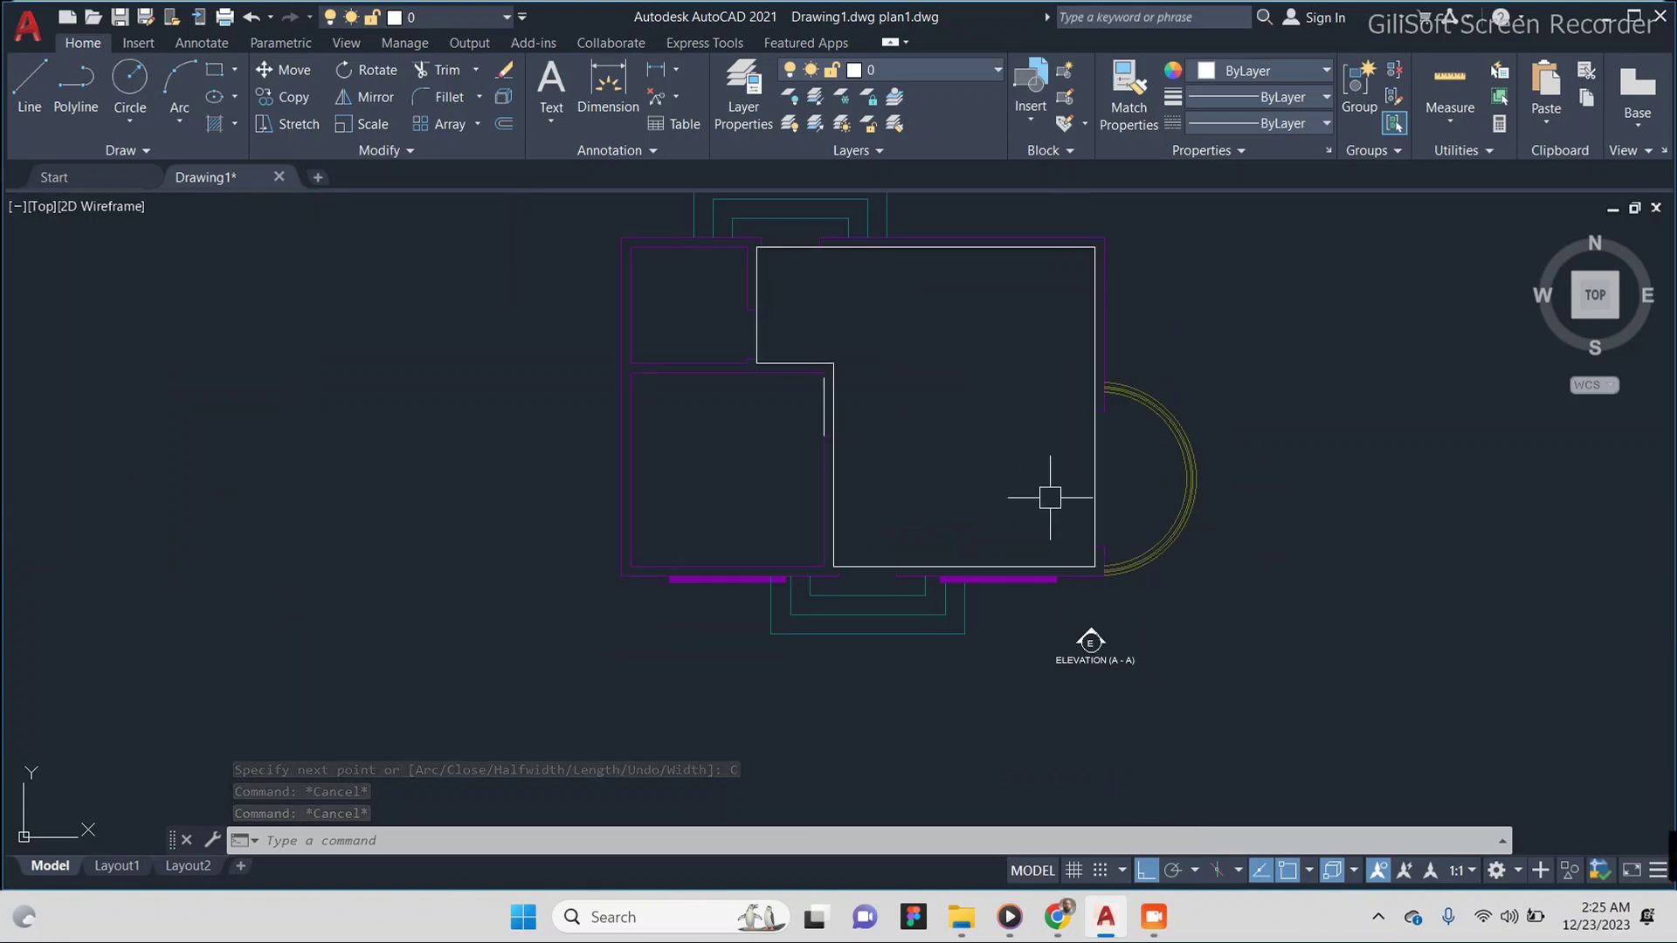
left_click(1094, 464)
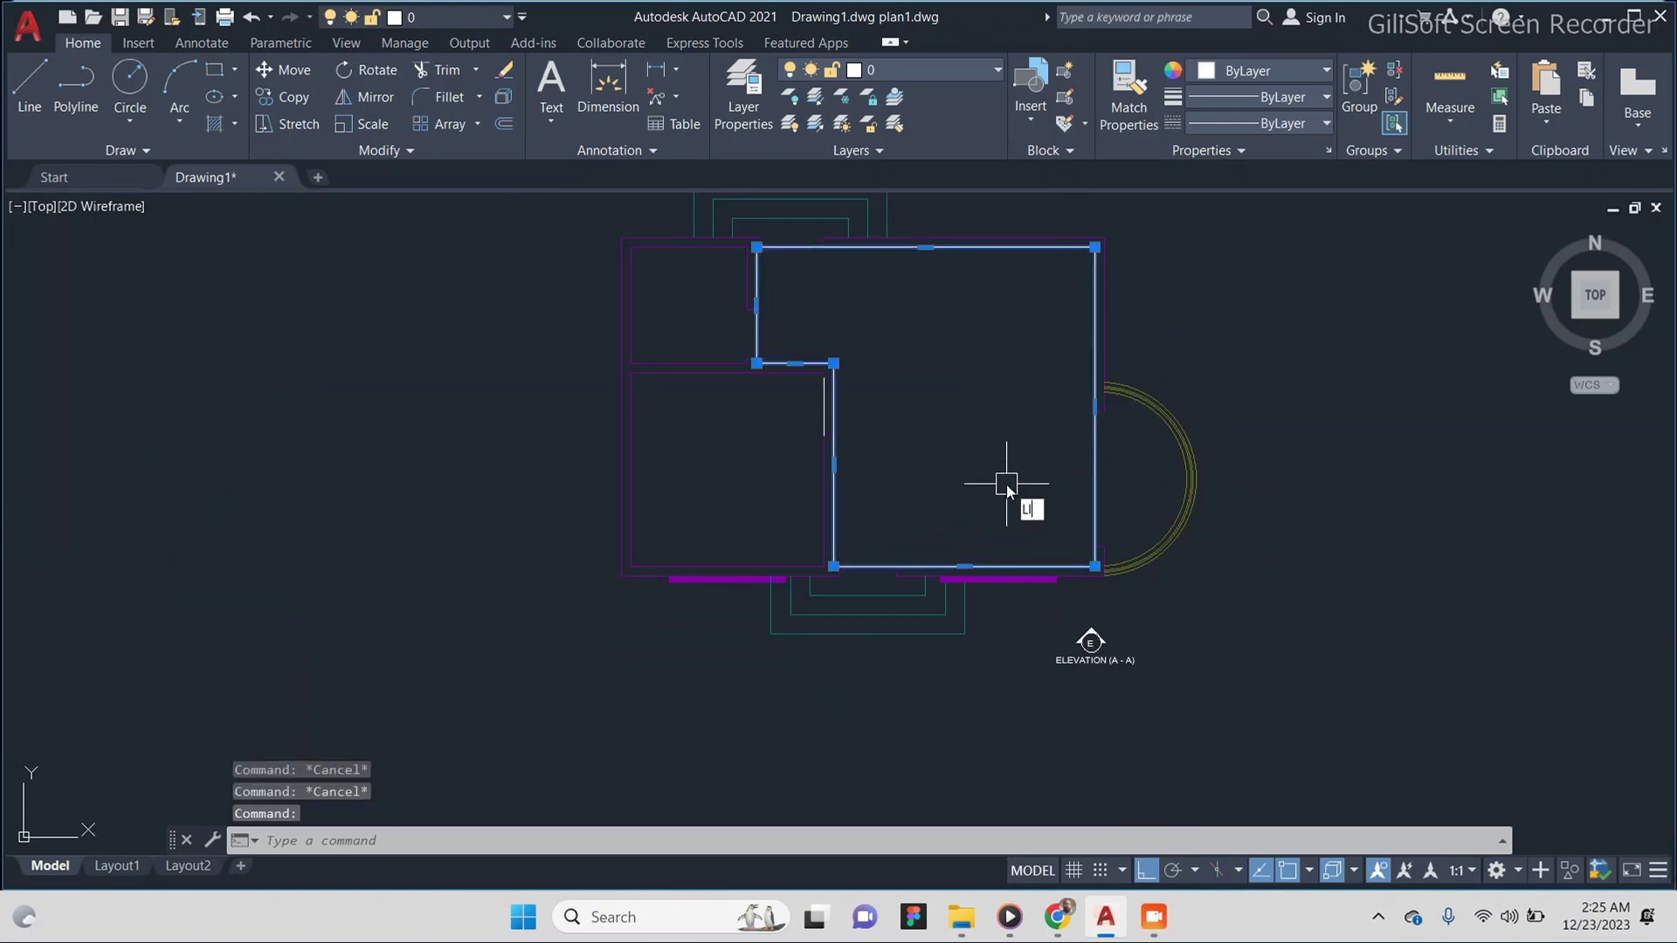
key("Return")
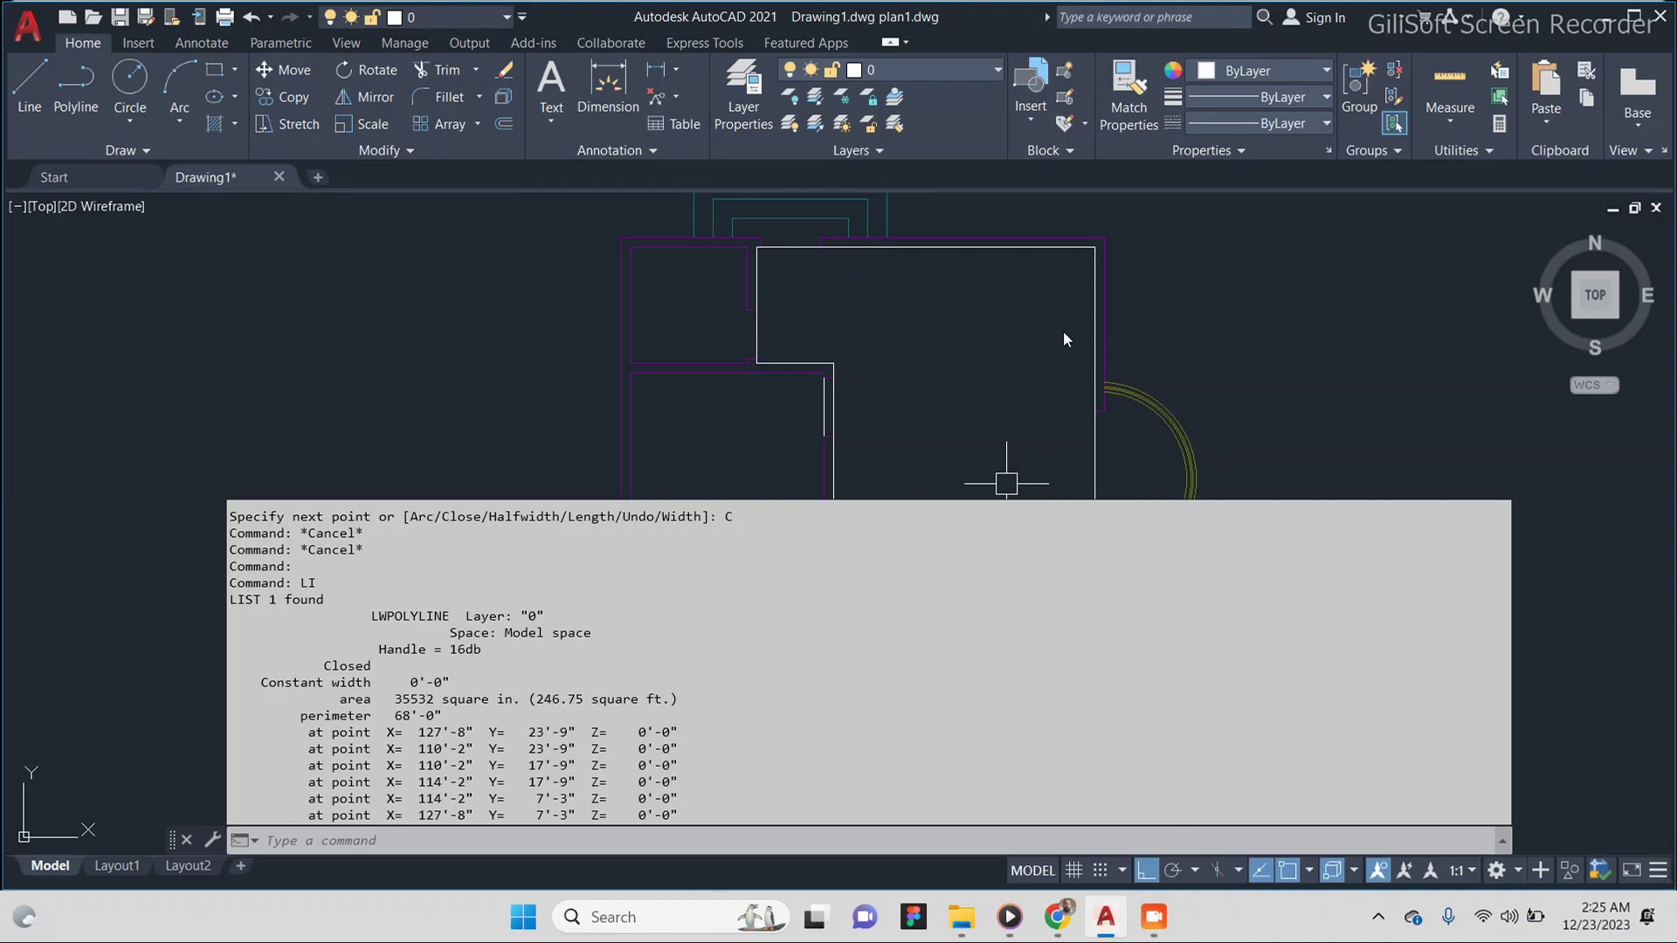
key("Escape")
key("Escape")
key("Escape")
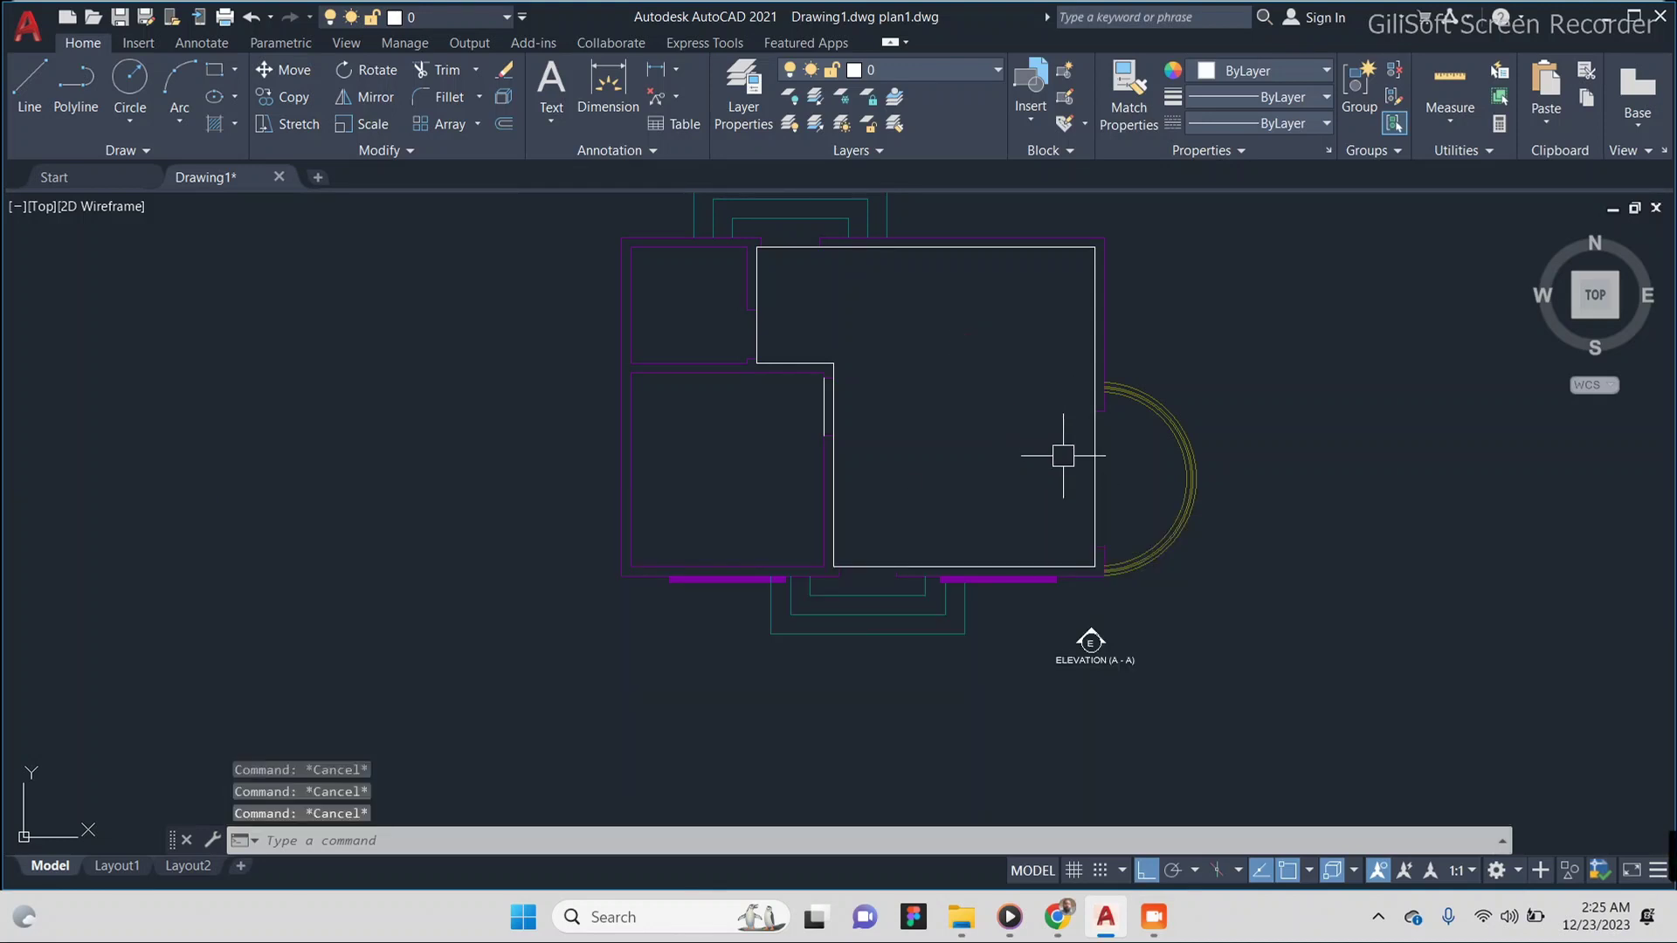
left_click(1083, 461)
left_click(1094, 467)
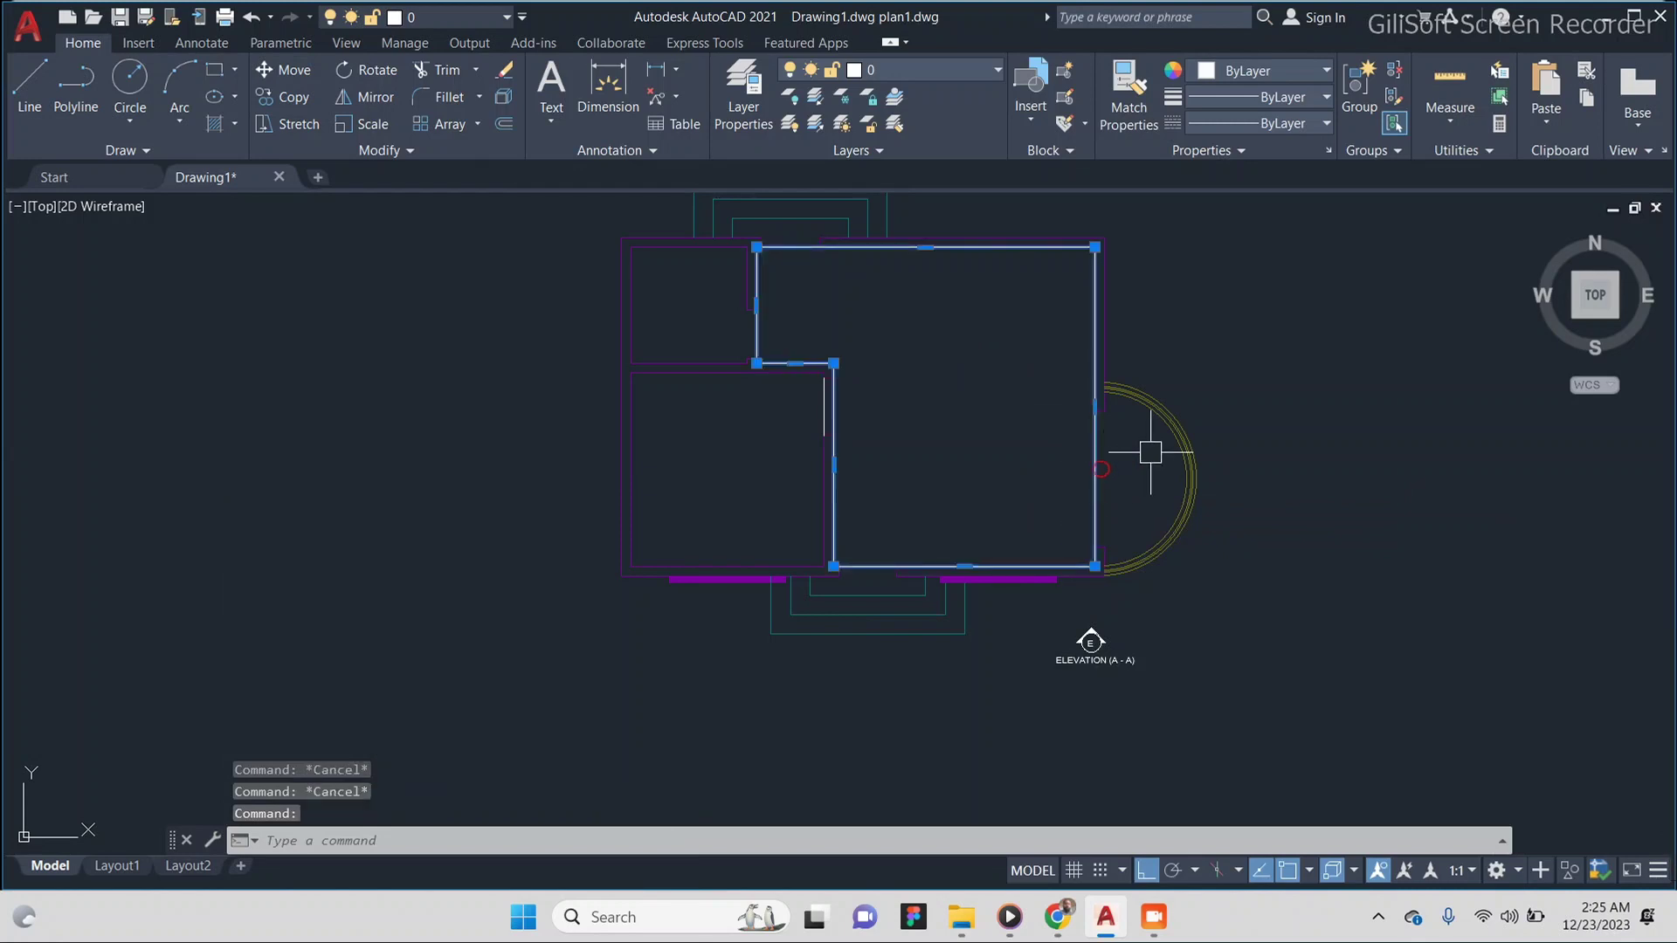
scroll(1139, 462, "up", 3)
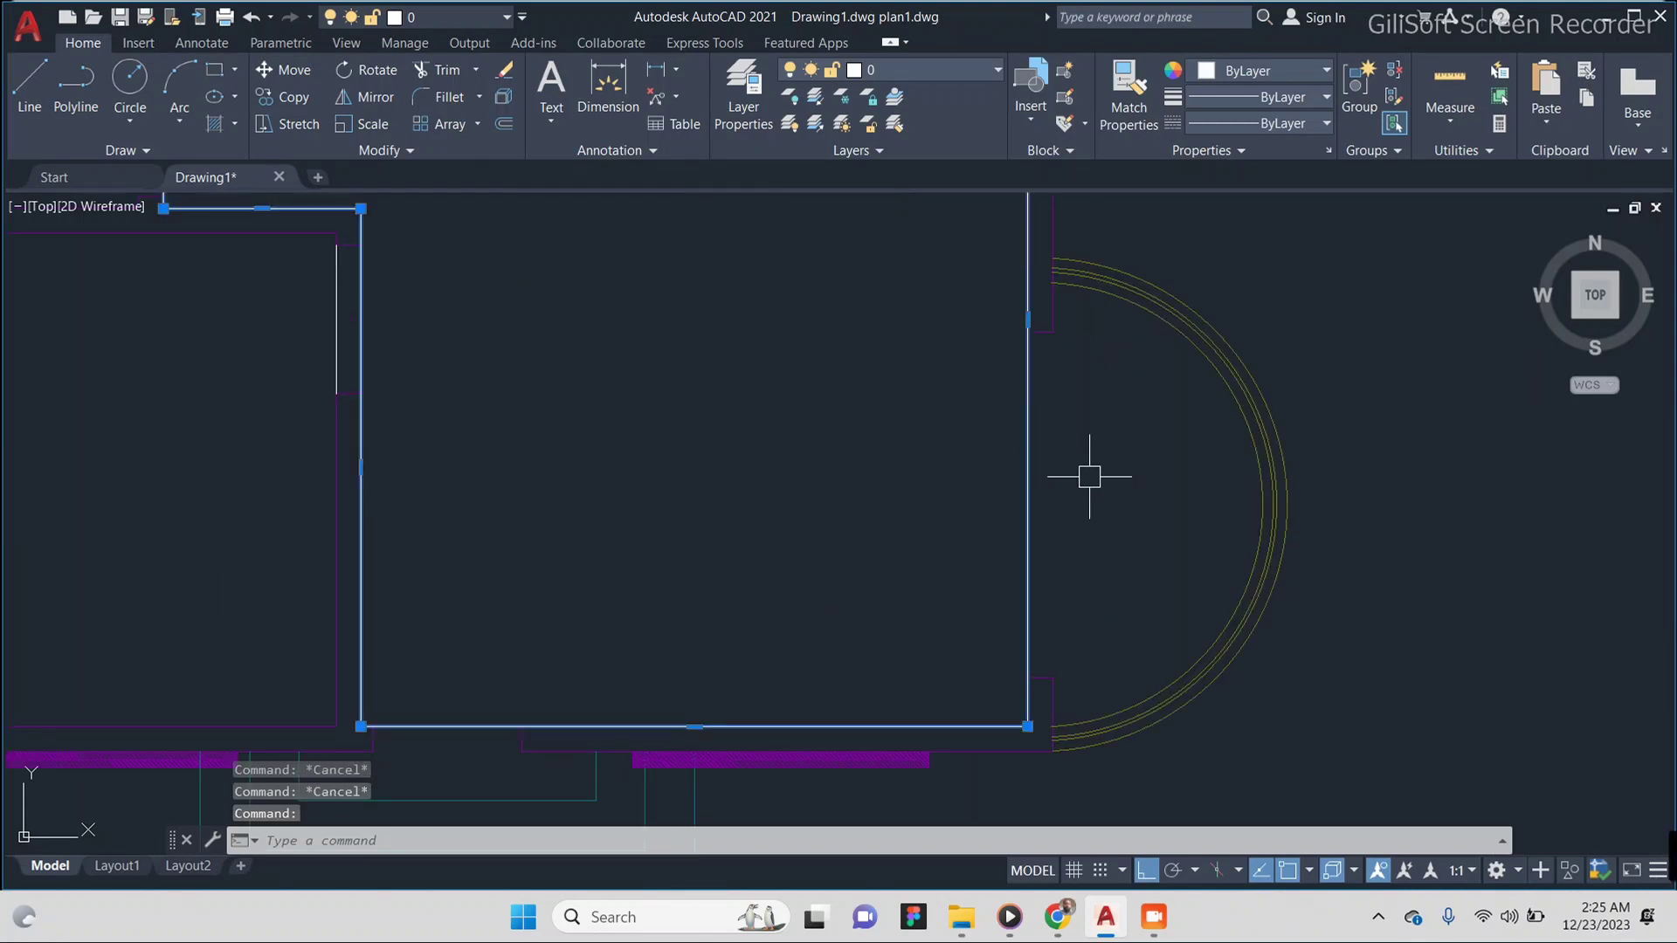
key("Escape")
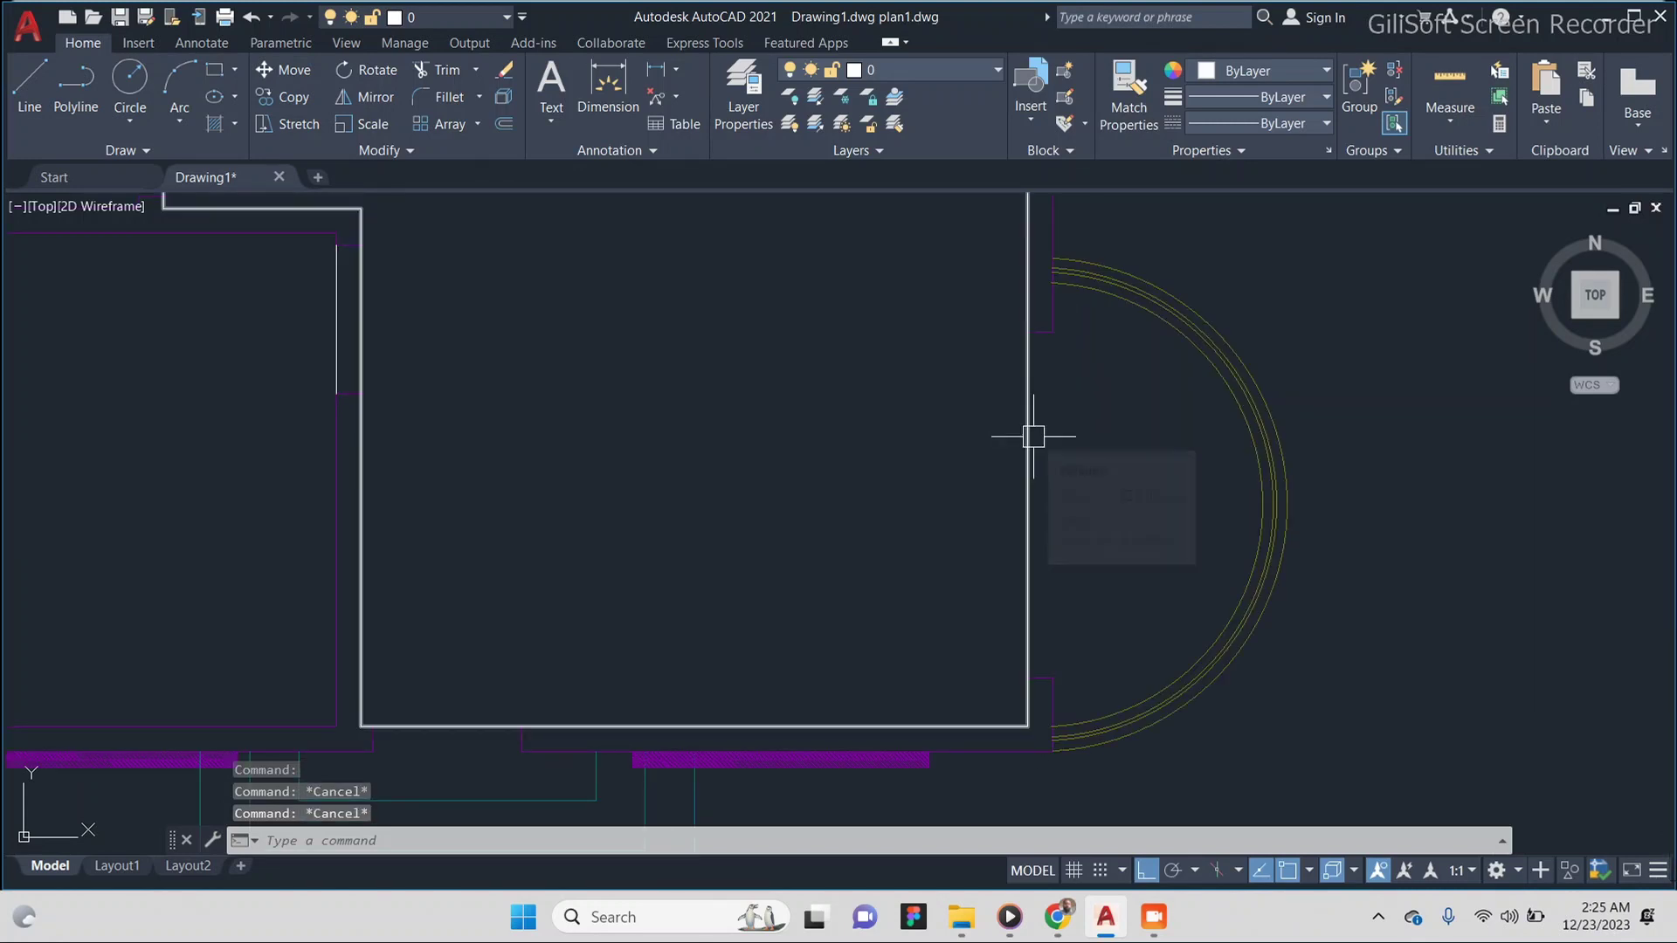
type("H")
key("Return")
key("Escape")
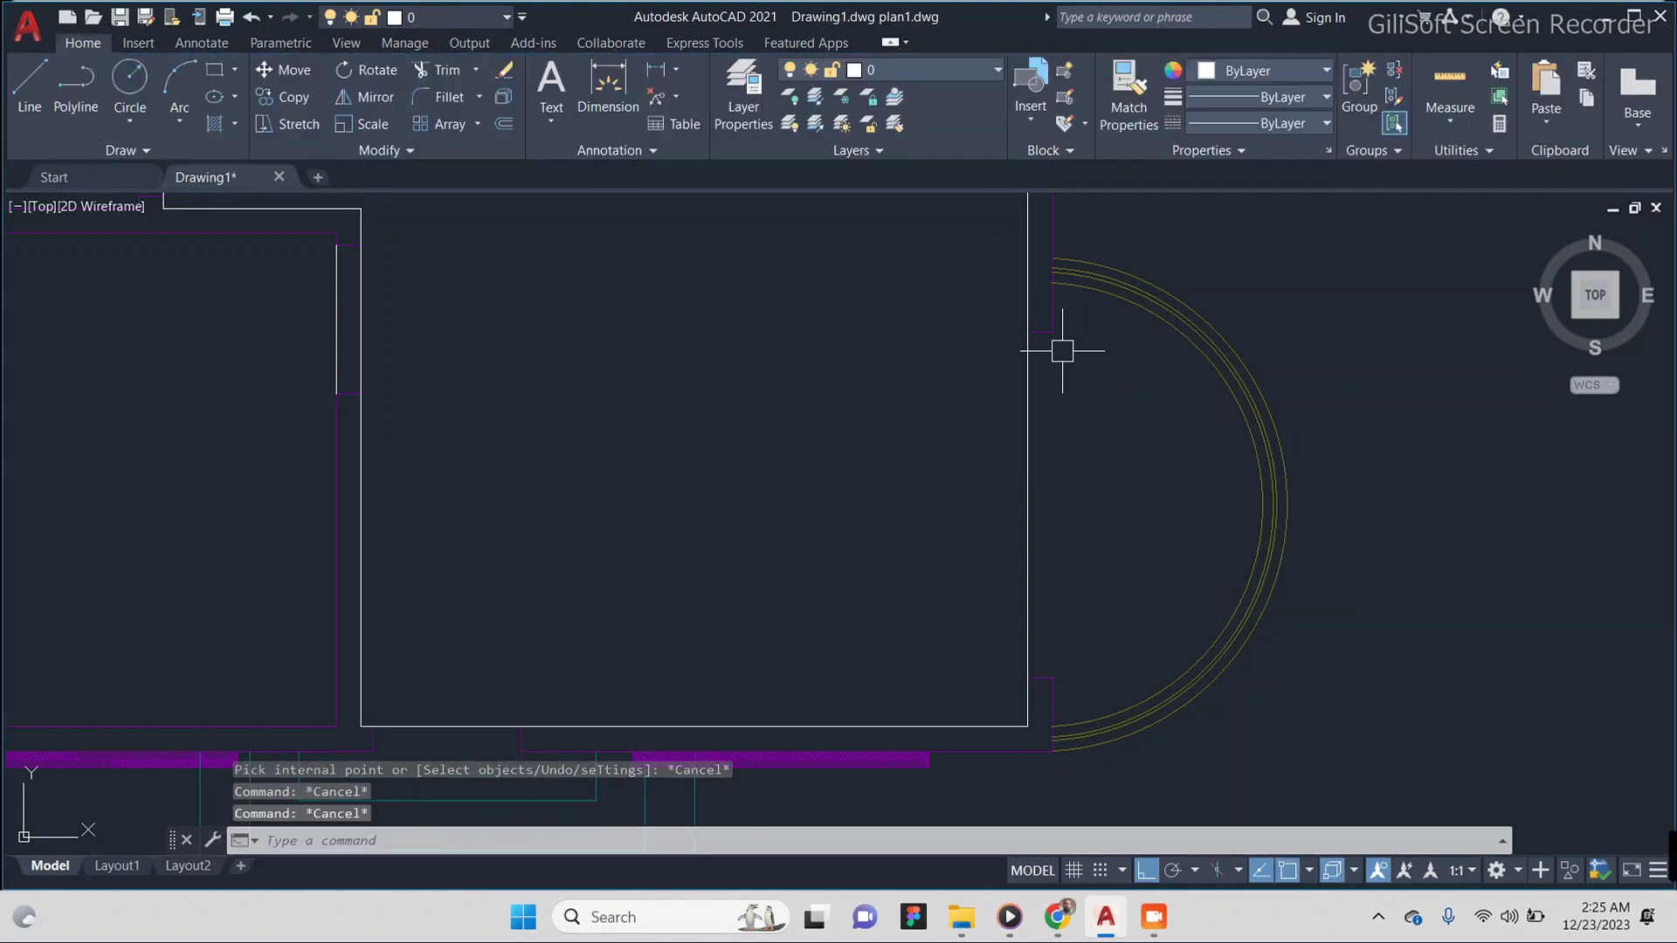
key("Escape")
key("Return")
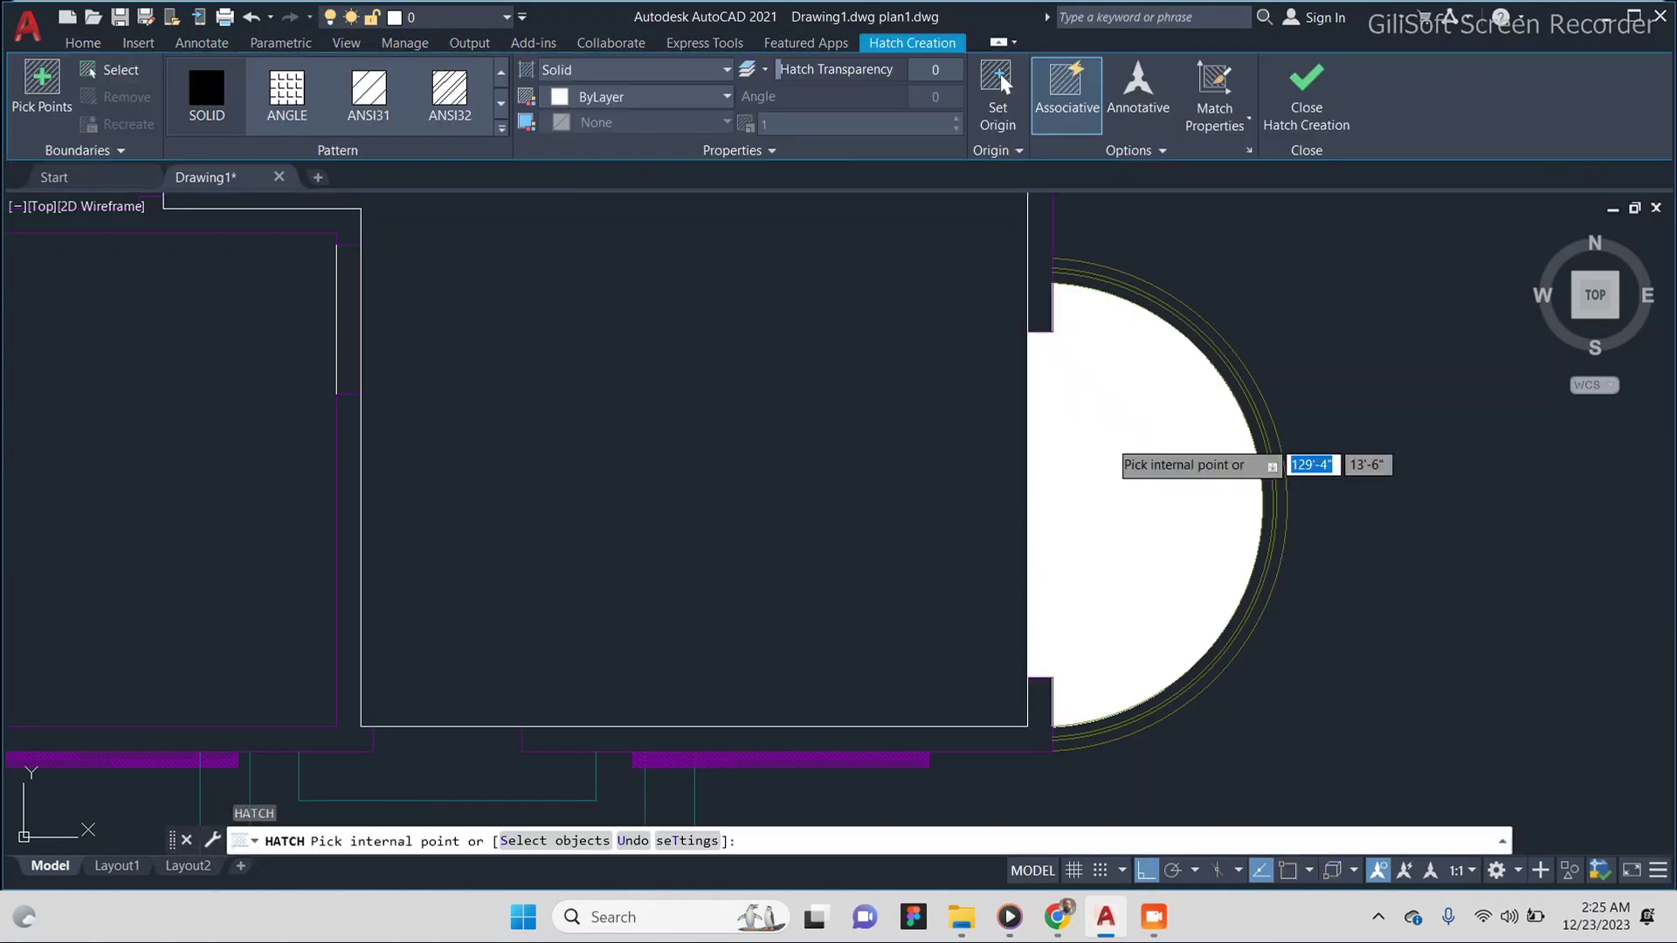
left_click(1153, 457)
left_click(1146, 505)
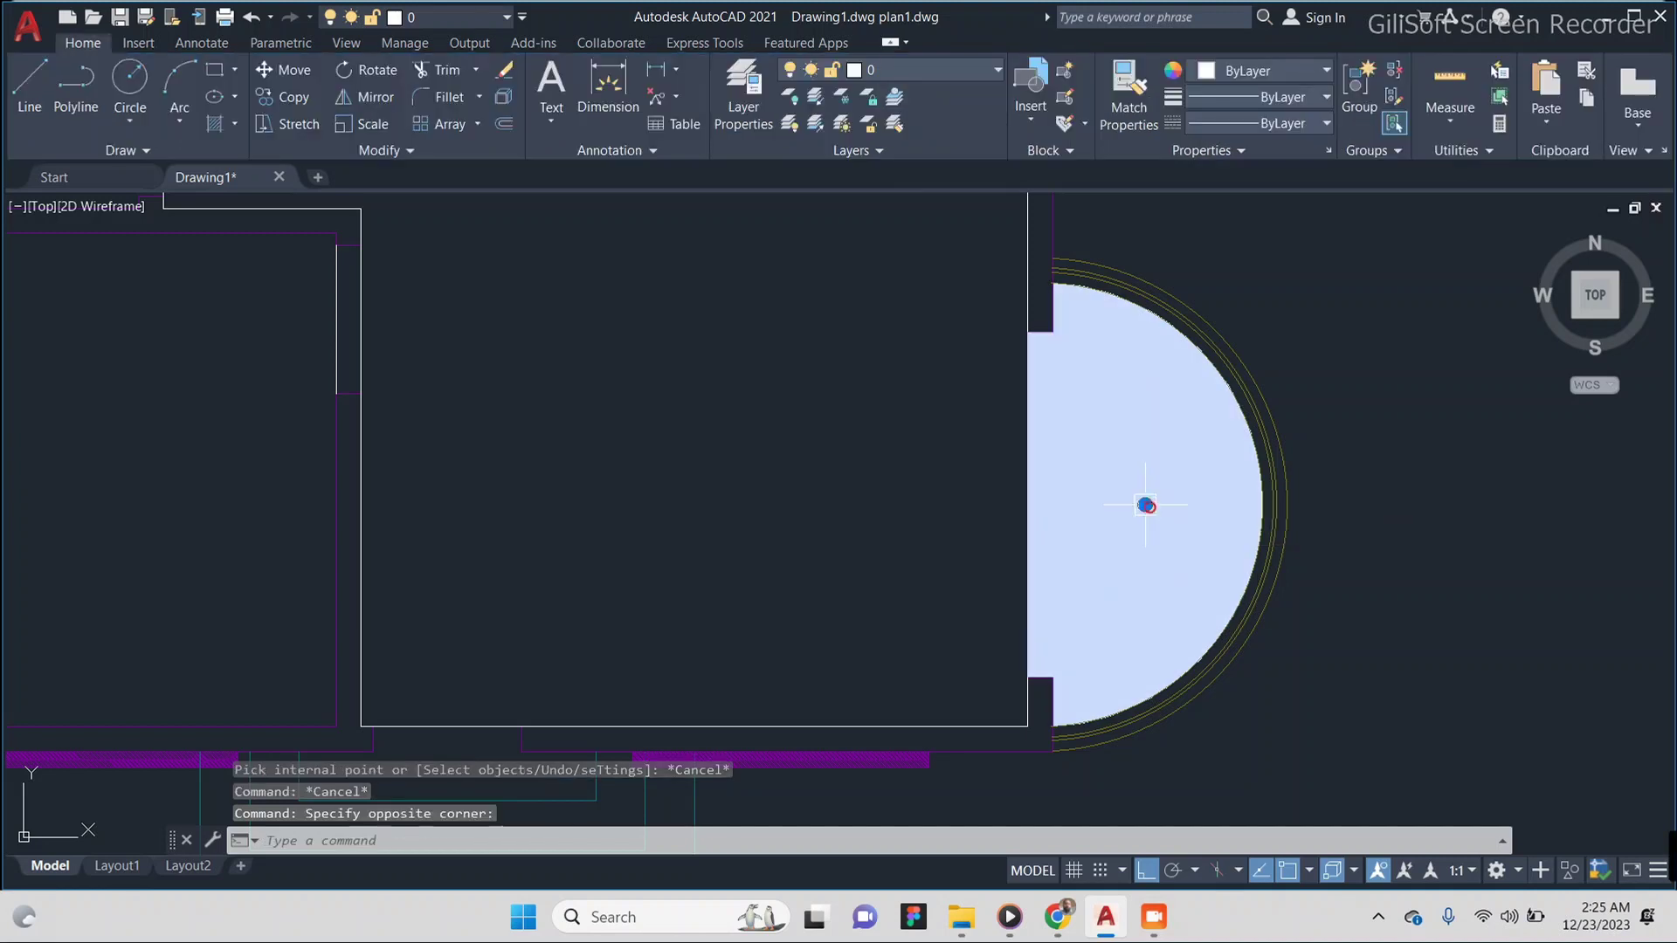
left_click(1125, 570)
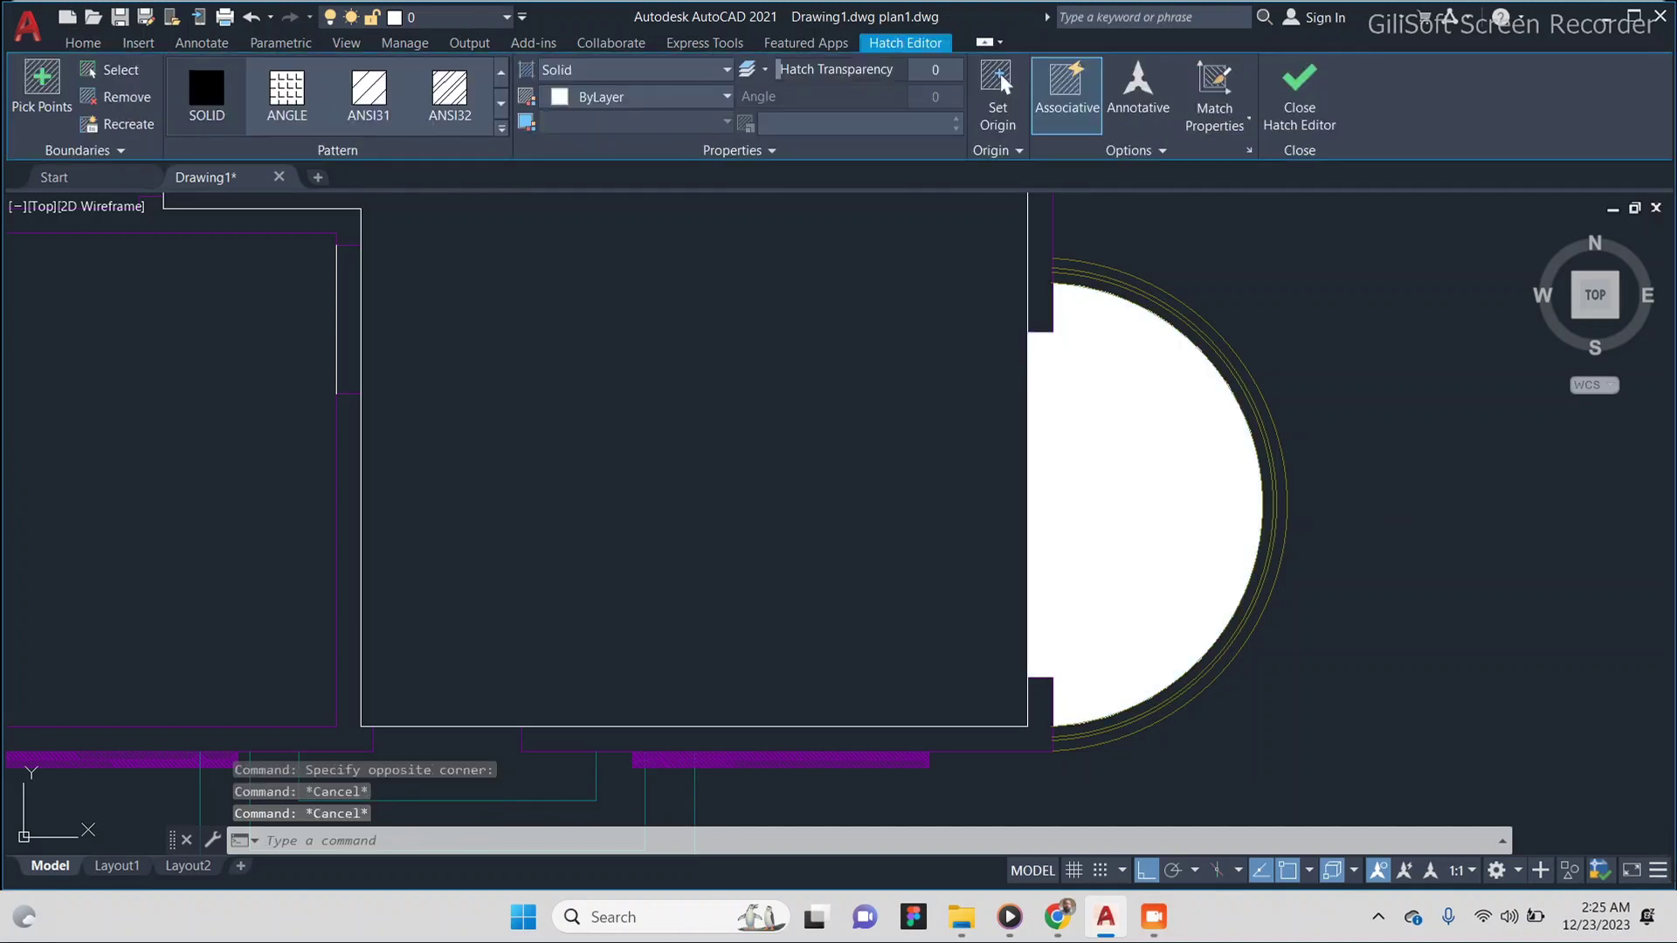
type("LI")
key("Return")
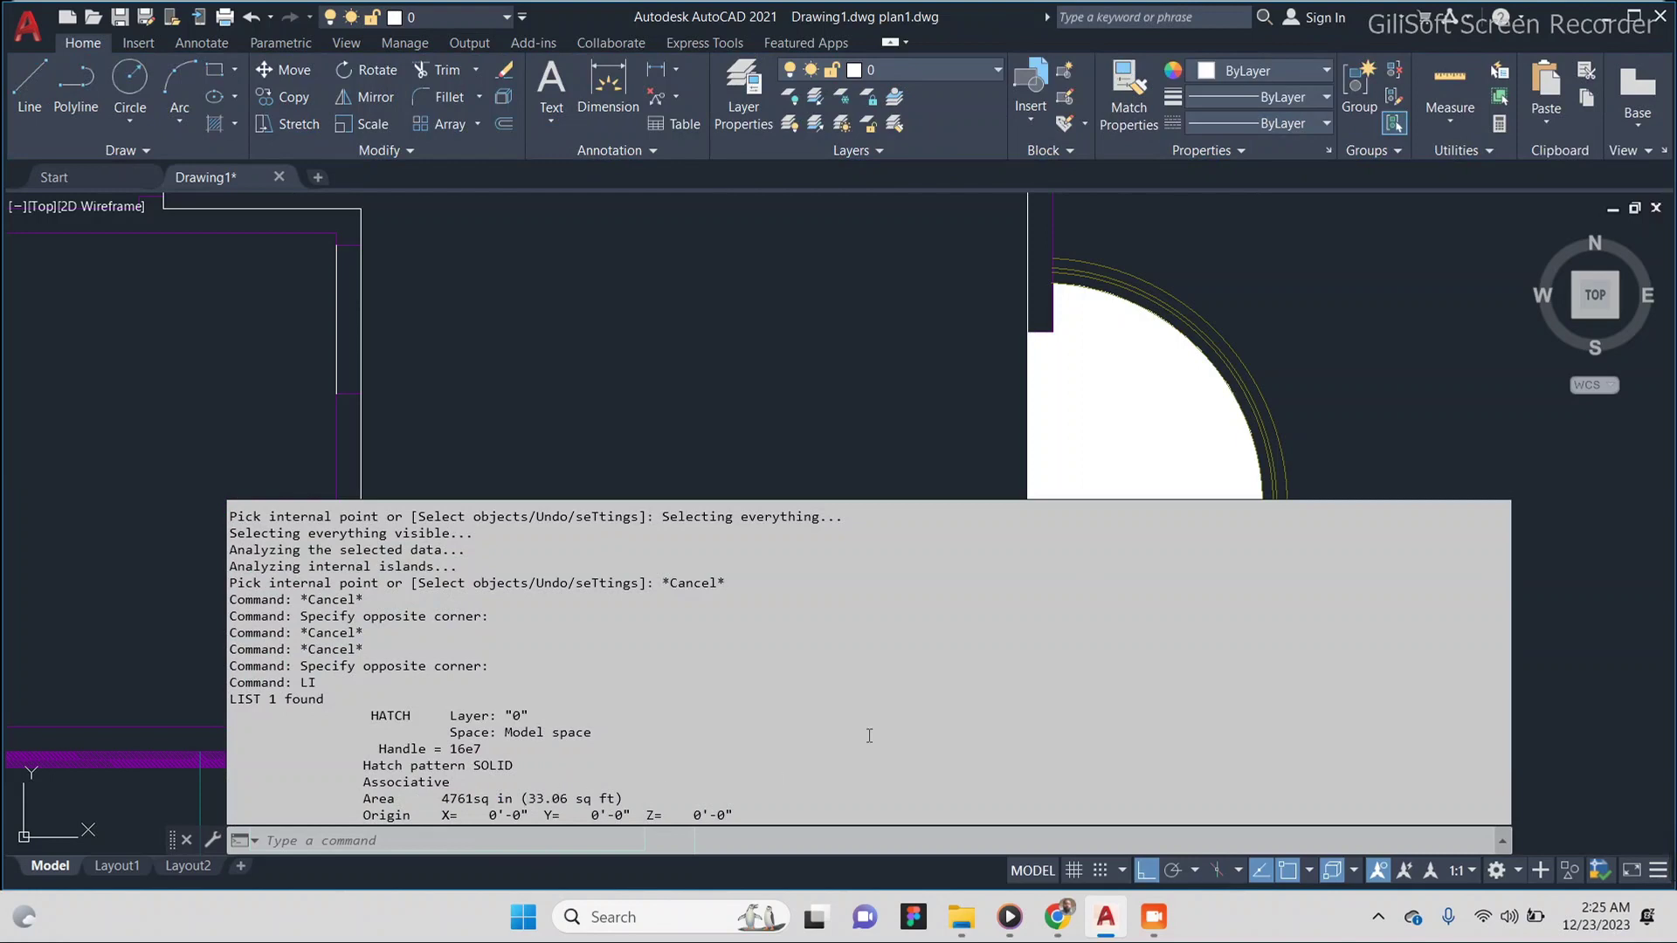
key("Escape")
key("Escape")
key("Escape")
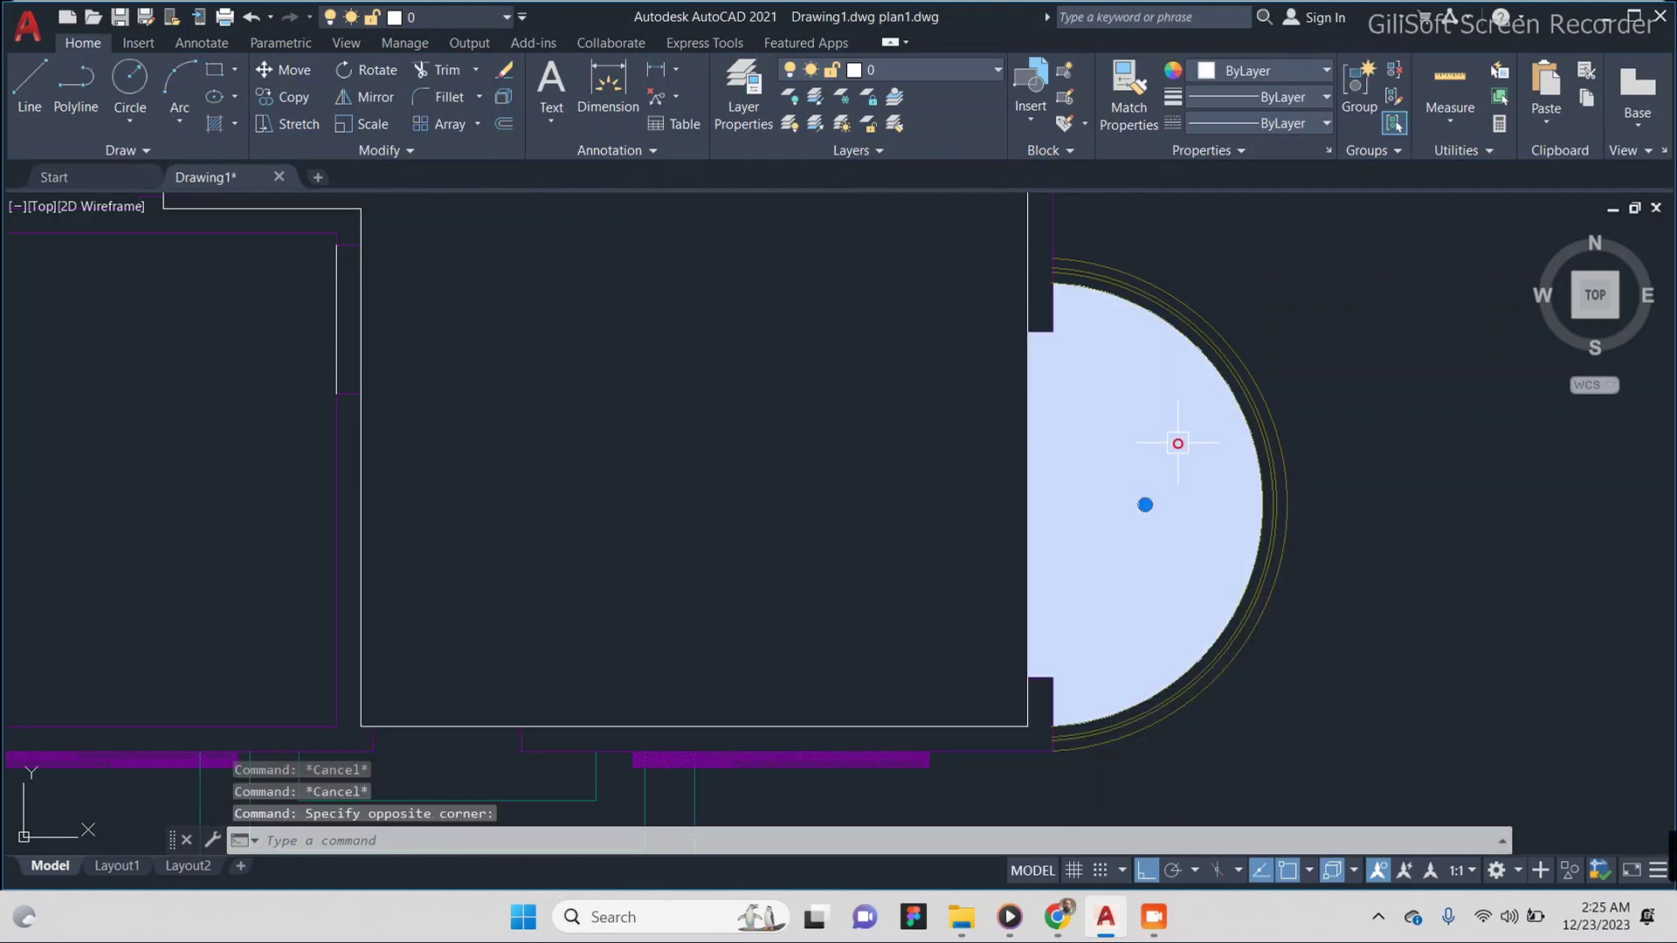
left_click(1177, 443)
type("E")
key("Return")
left_click(1004, 479)
key("Escape")
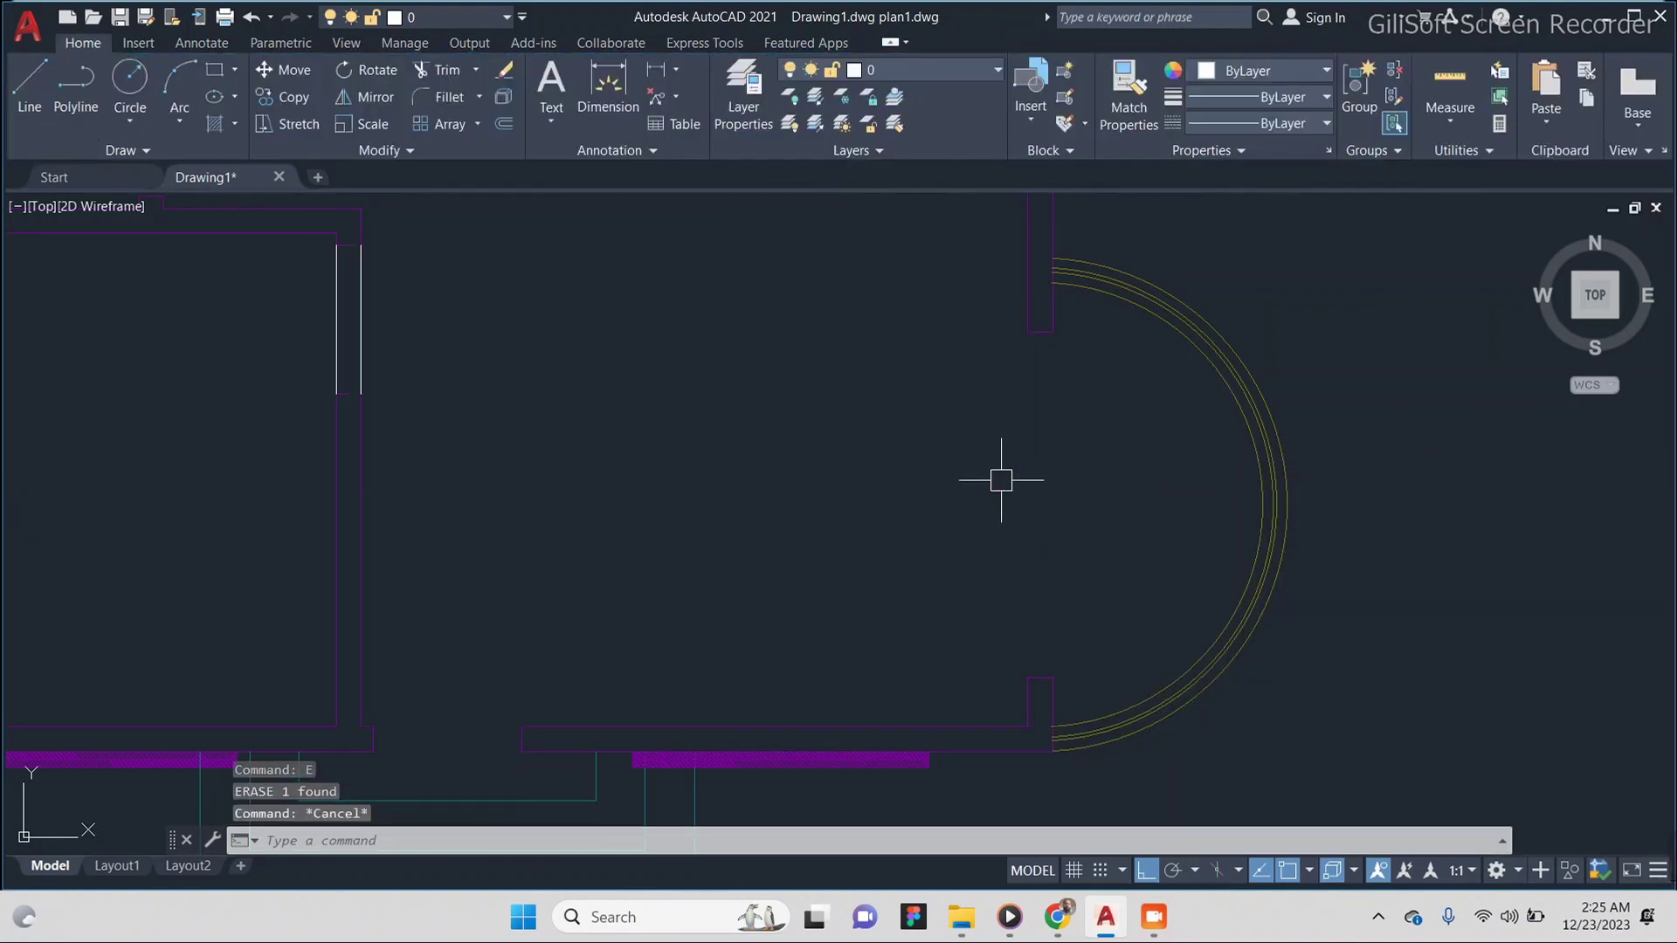
key("Escape")
scroll(1002, 480, "down", 8)
scroll(681, 615, "up", 4)
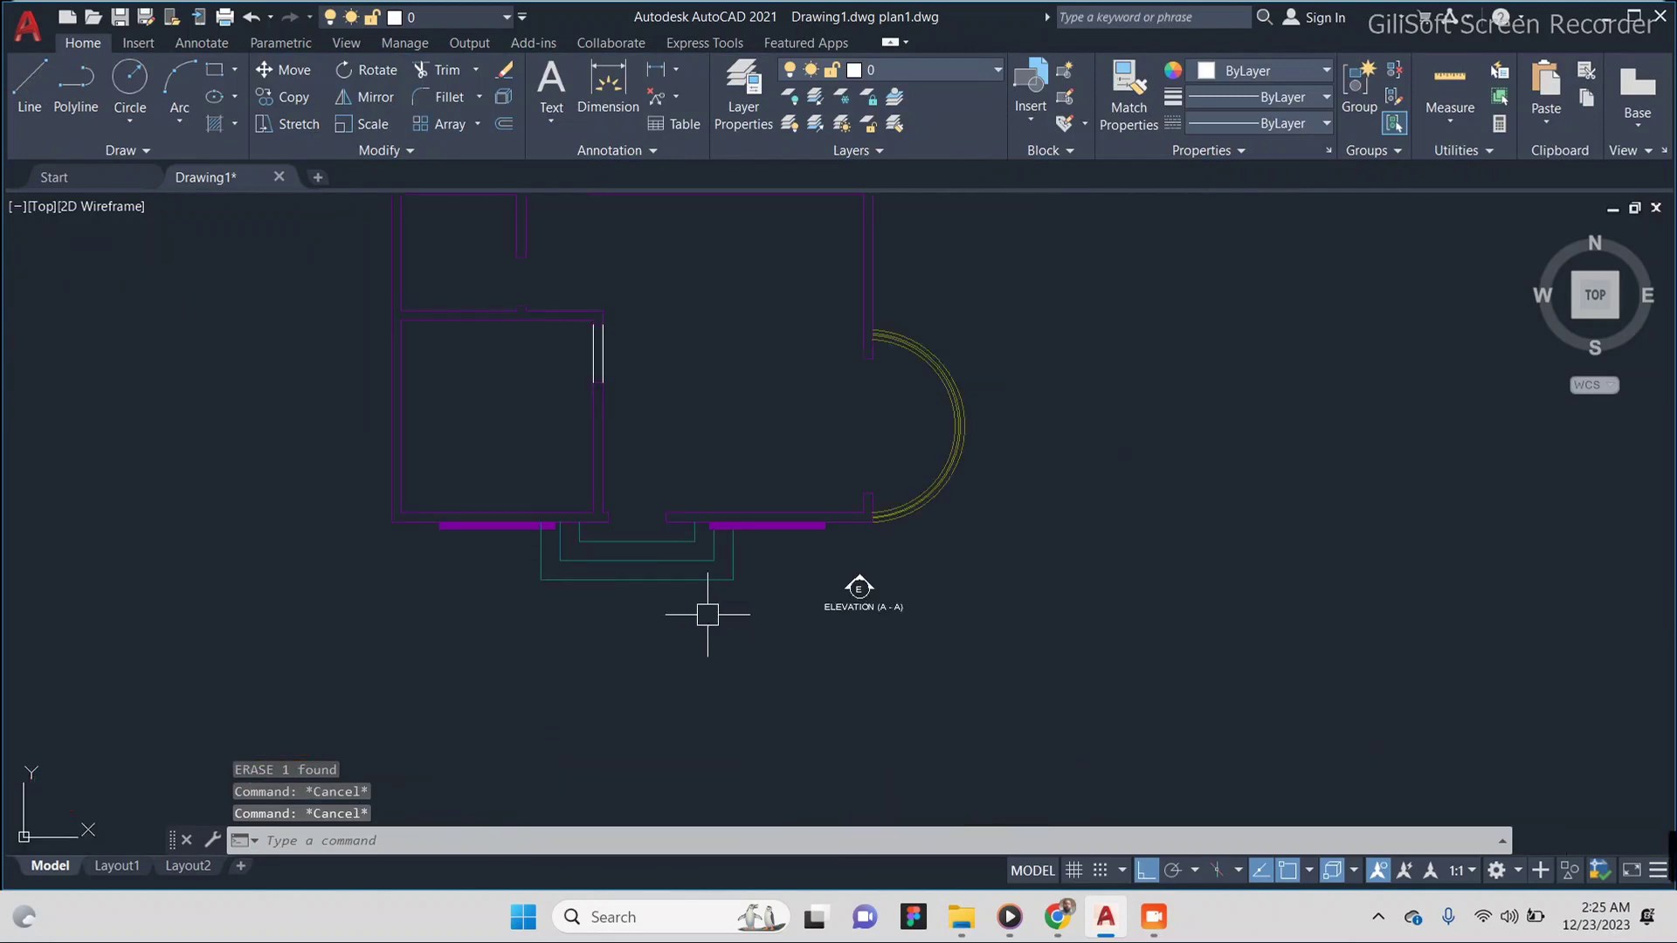
scroll(825, 506, "down", 4)
key("Escape")
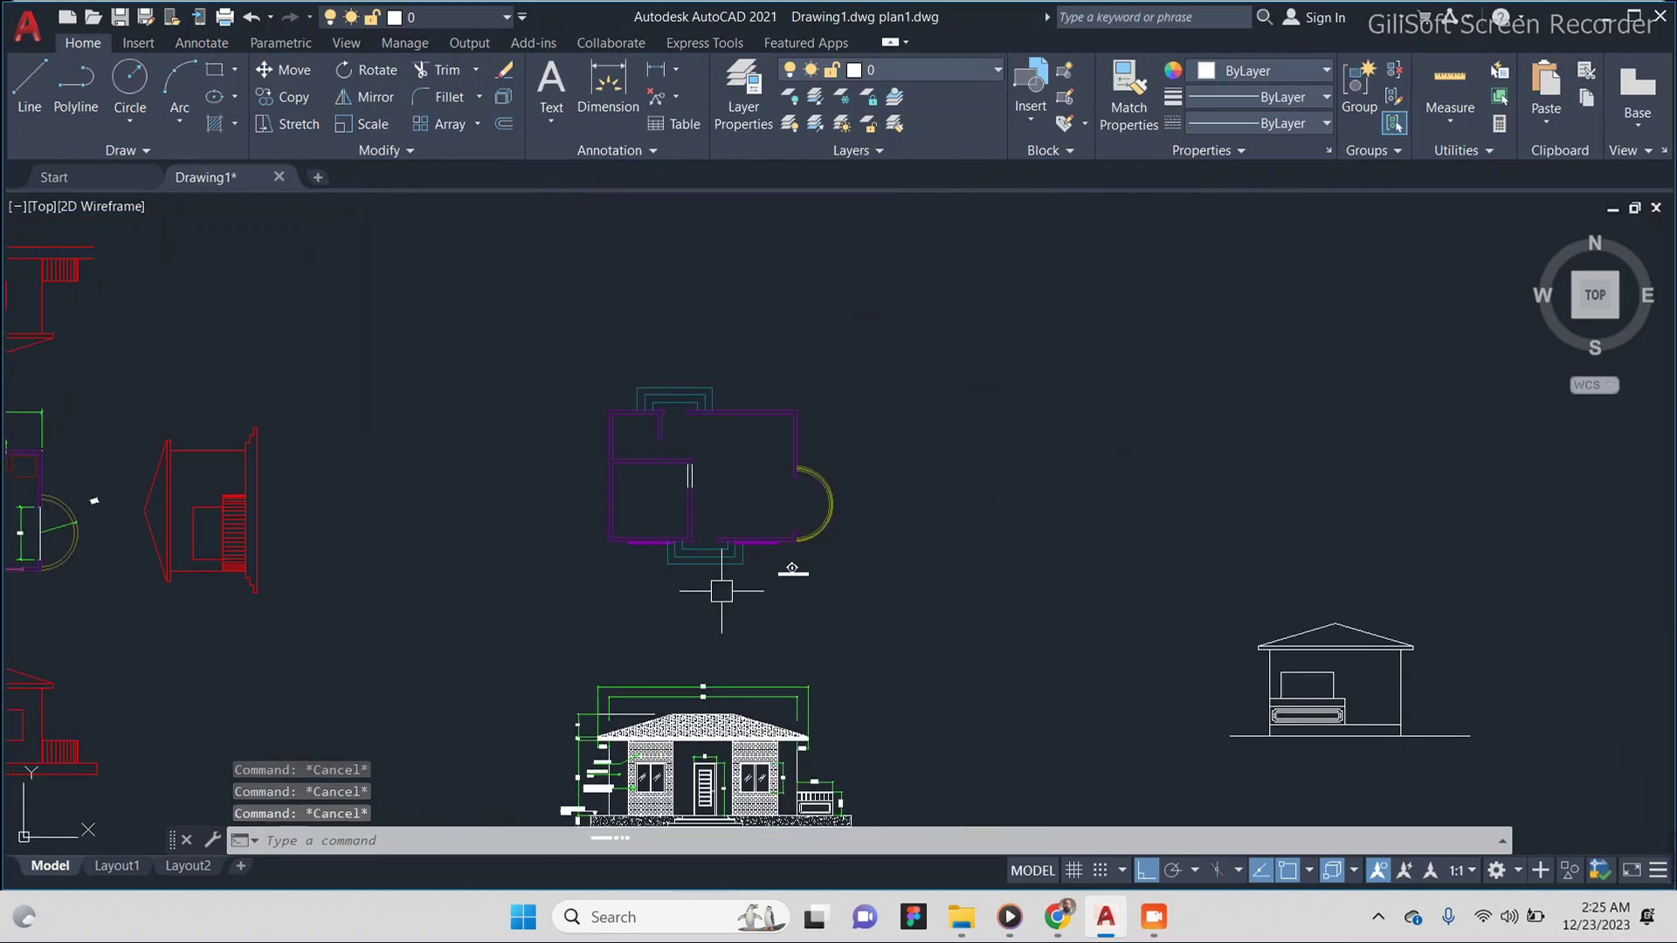
scroll(661, 547, "up", 3)
scroll(750, 470, "up", 2)
type("e")
key("Return")
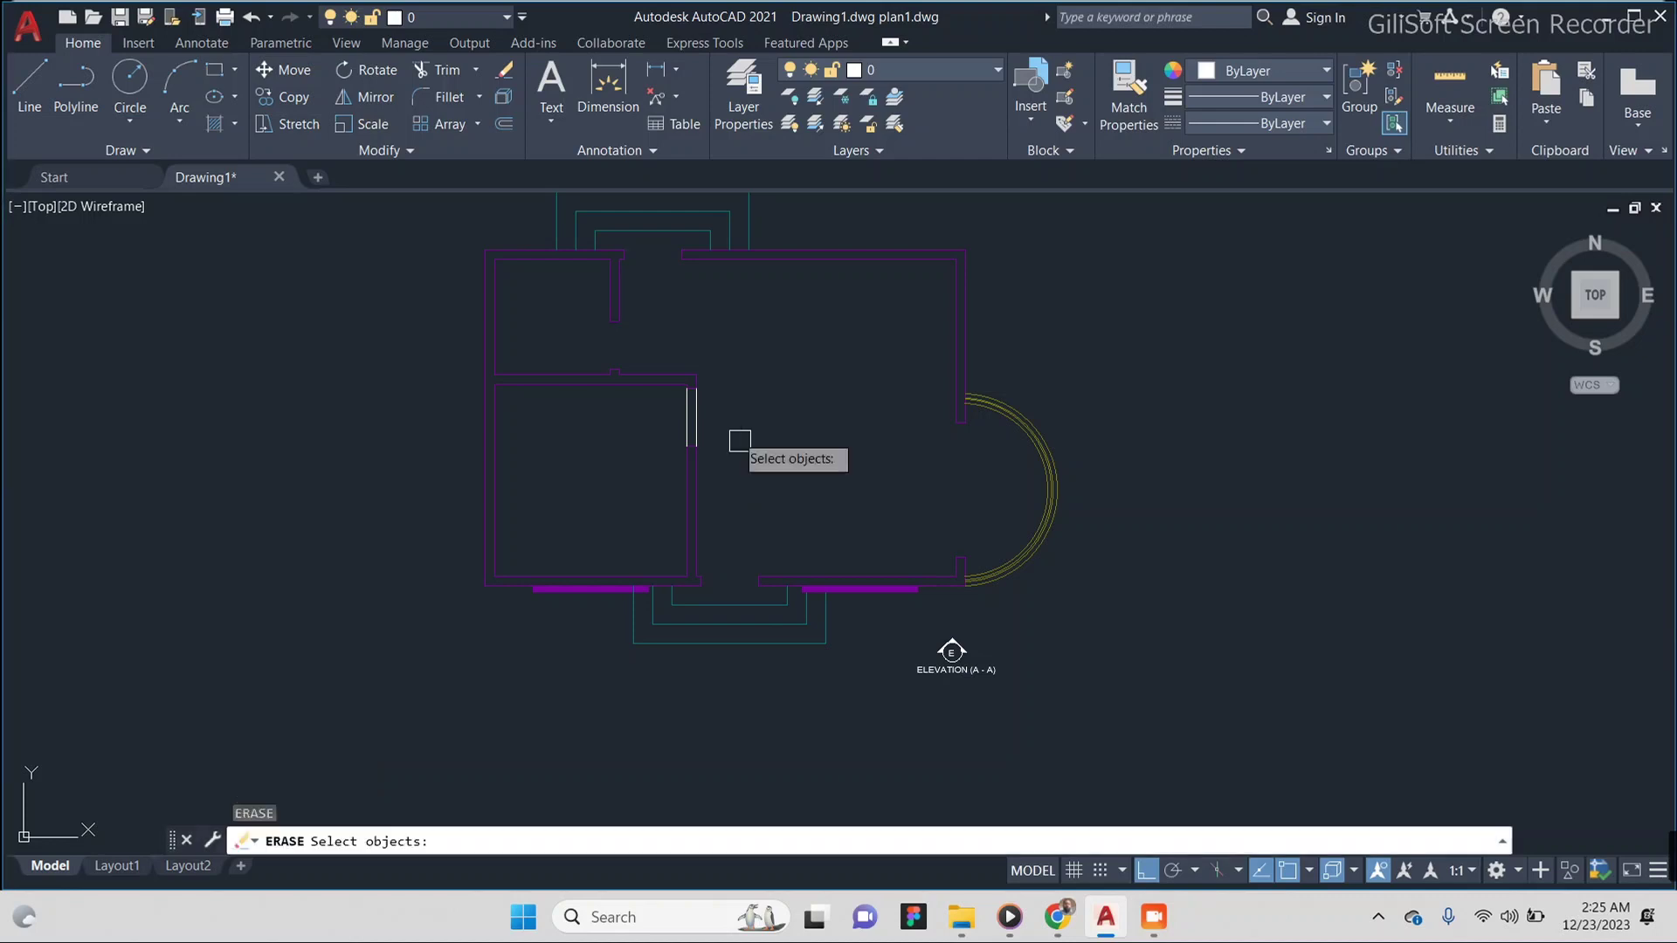
left_click(745, 410)
key("Escape")
key("Escape")
scroll(686, 393, "down", 4)
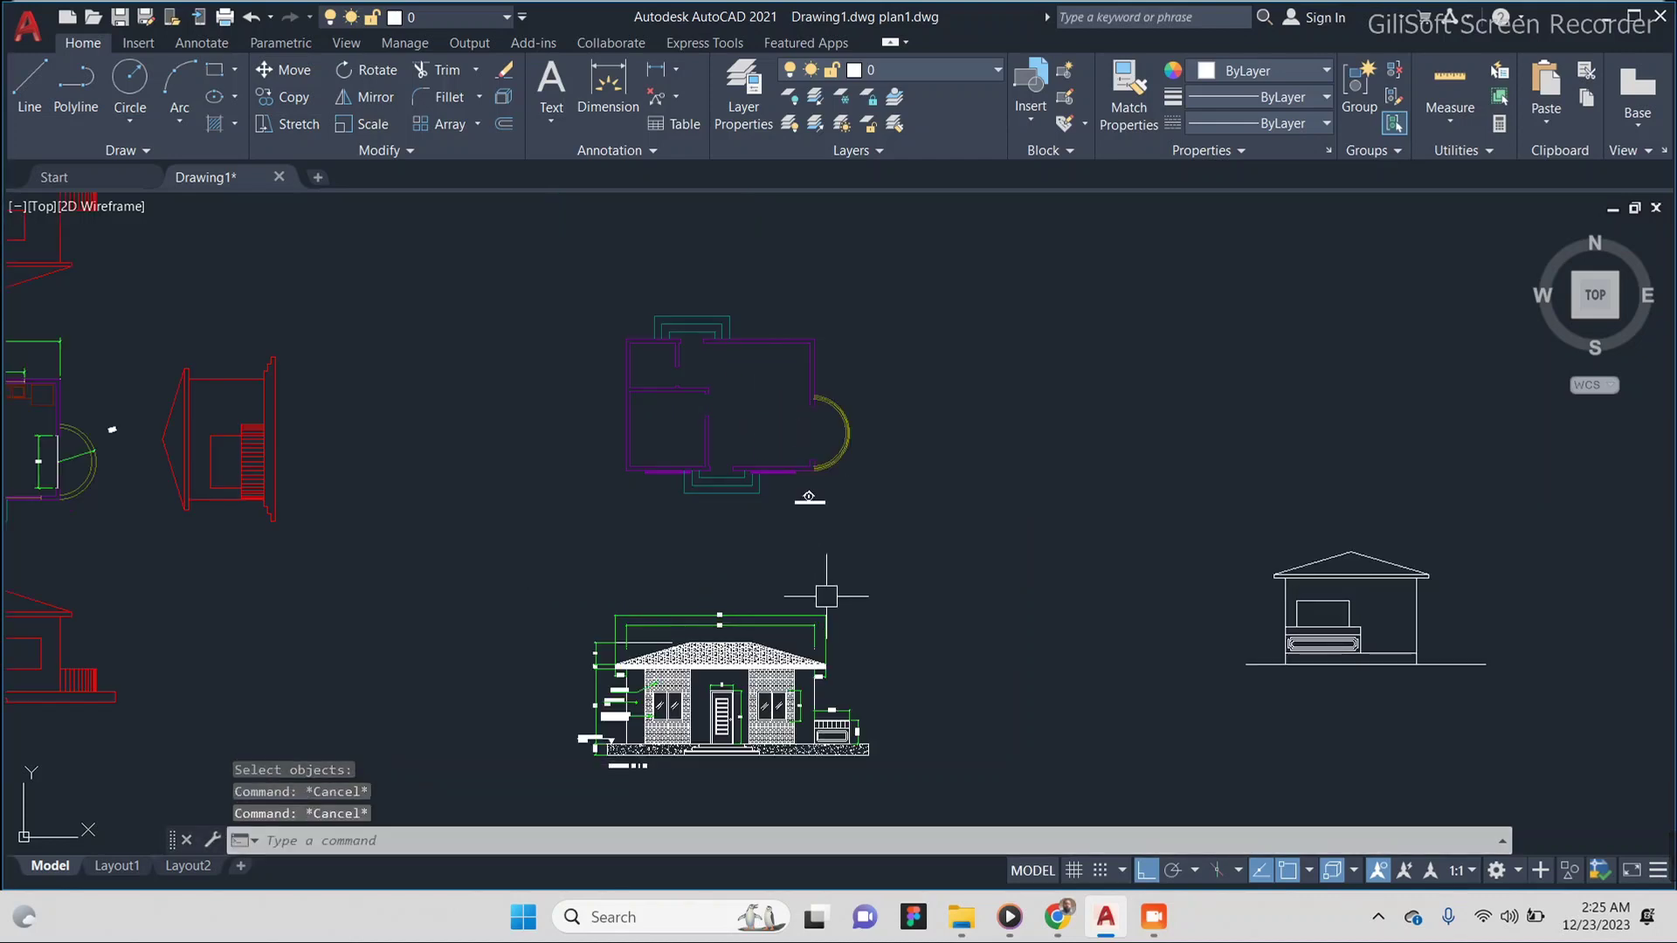
mouse_move(828, 588)
middle_mouse_down()
mouse_move(911, 543)
mouse_move(890, 556)
middle_mouse_up()
middle_click_drag(925, 468, 822, 538)
type("c")
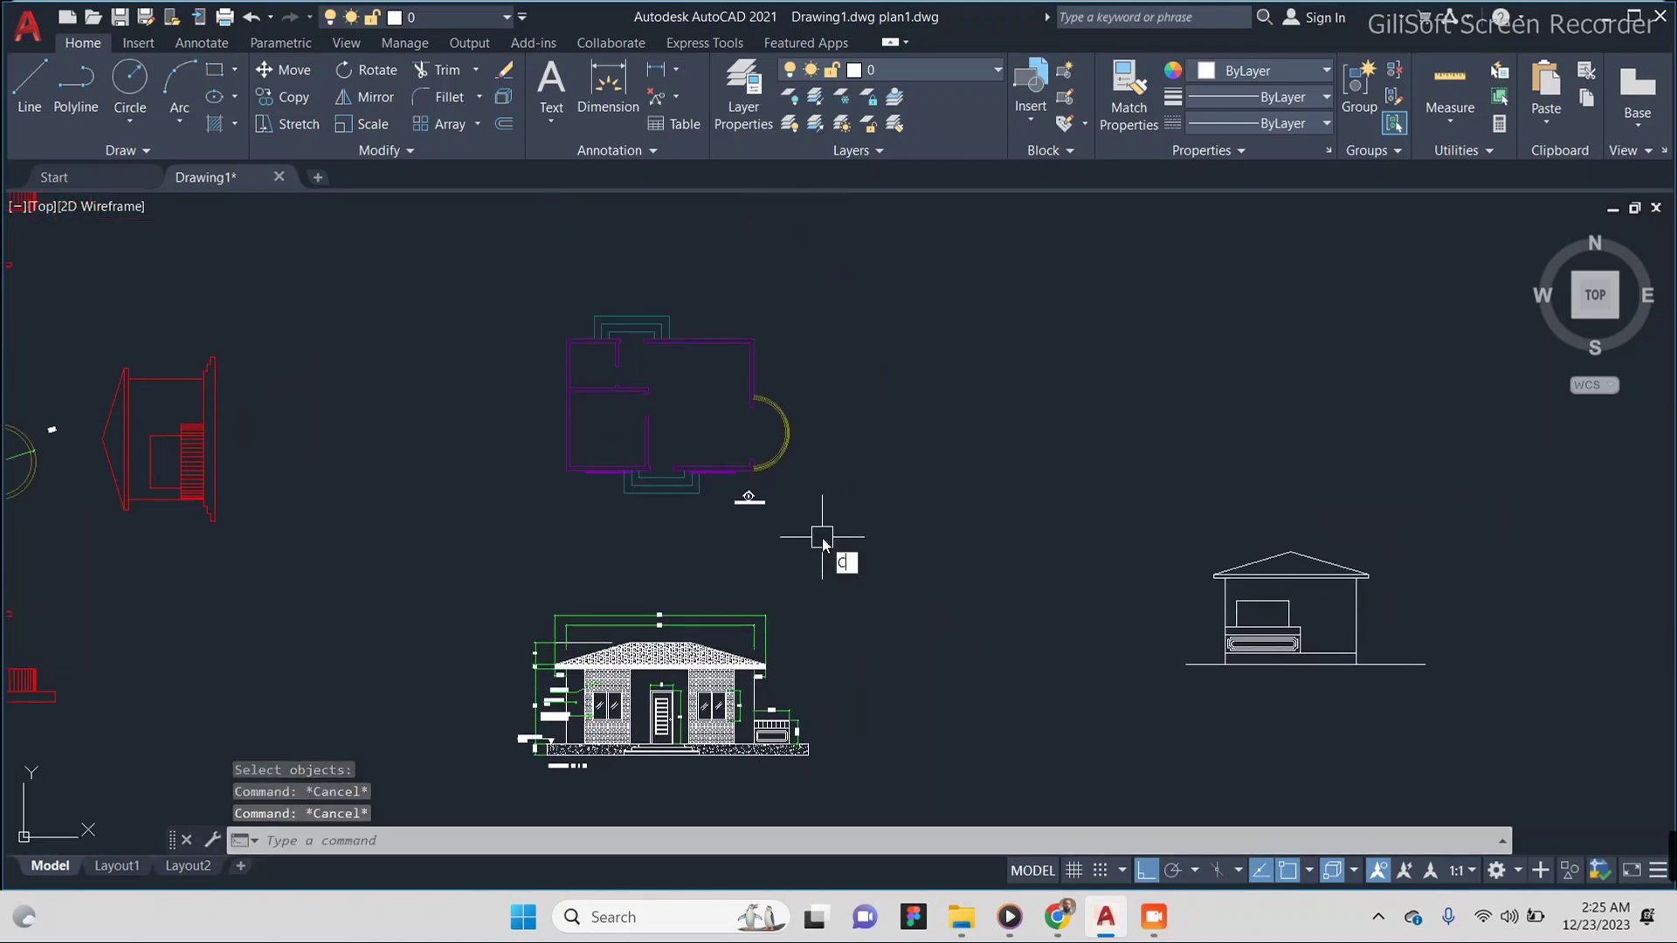
key("Return")
left_click(486, 262)
left_click(1091, 517)
key("Return")
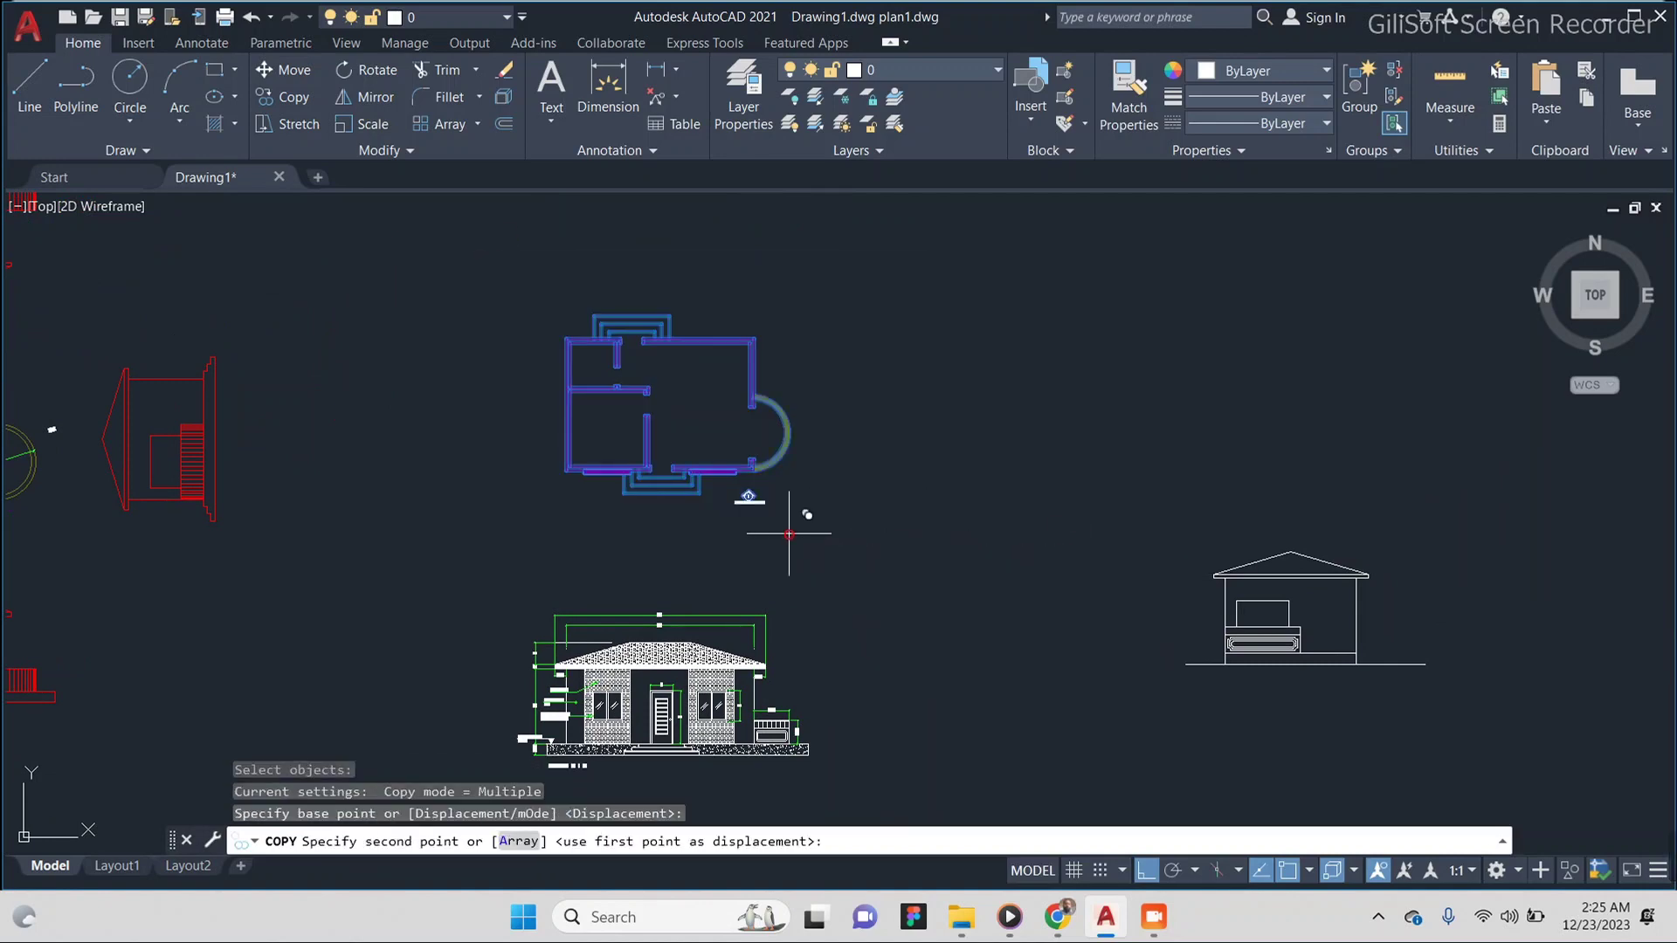
left_click(788, 533)
left_click(1105, 424)
key("Escape")
key("Escape")
scroll(1101, 428, "up", 3)
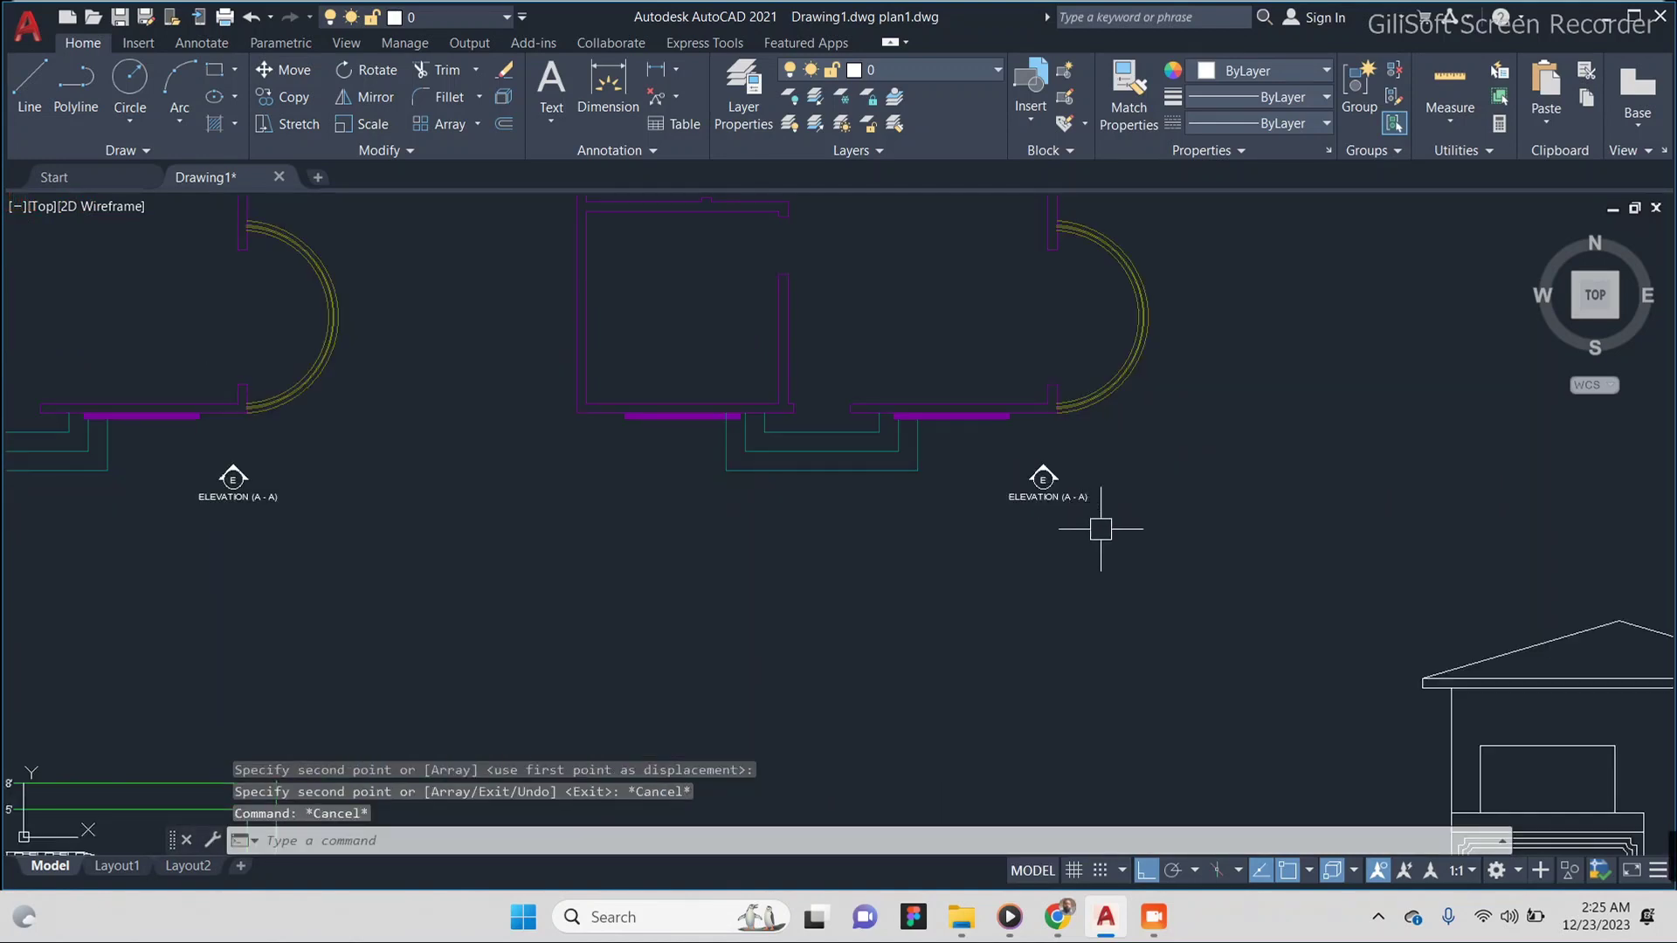
mouse_move(1097, 524)
middle_mouse_down()
mouse_move(1055, 394)
mouse_move(1069, 591)
middle_mouse_up()
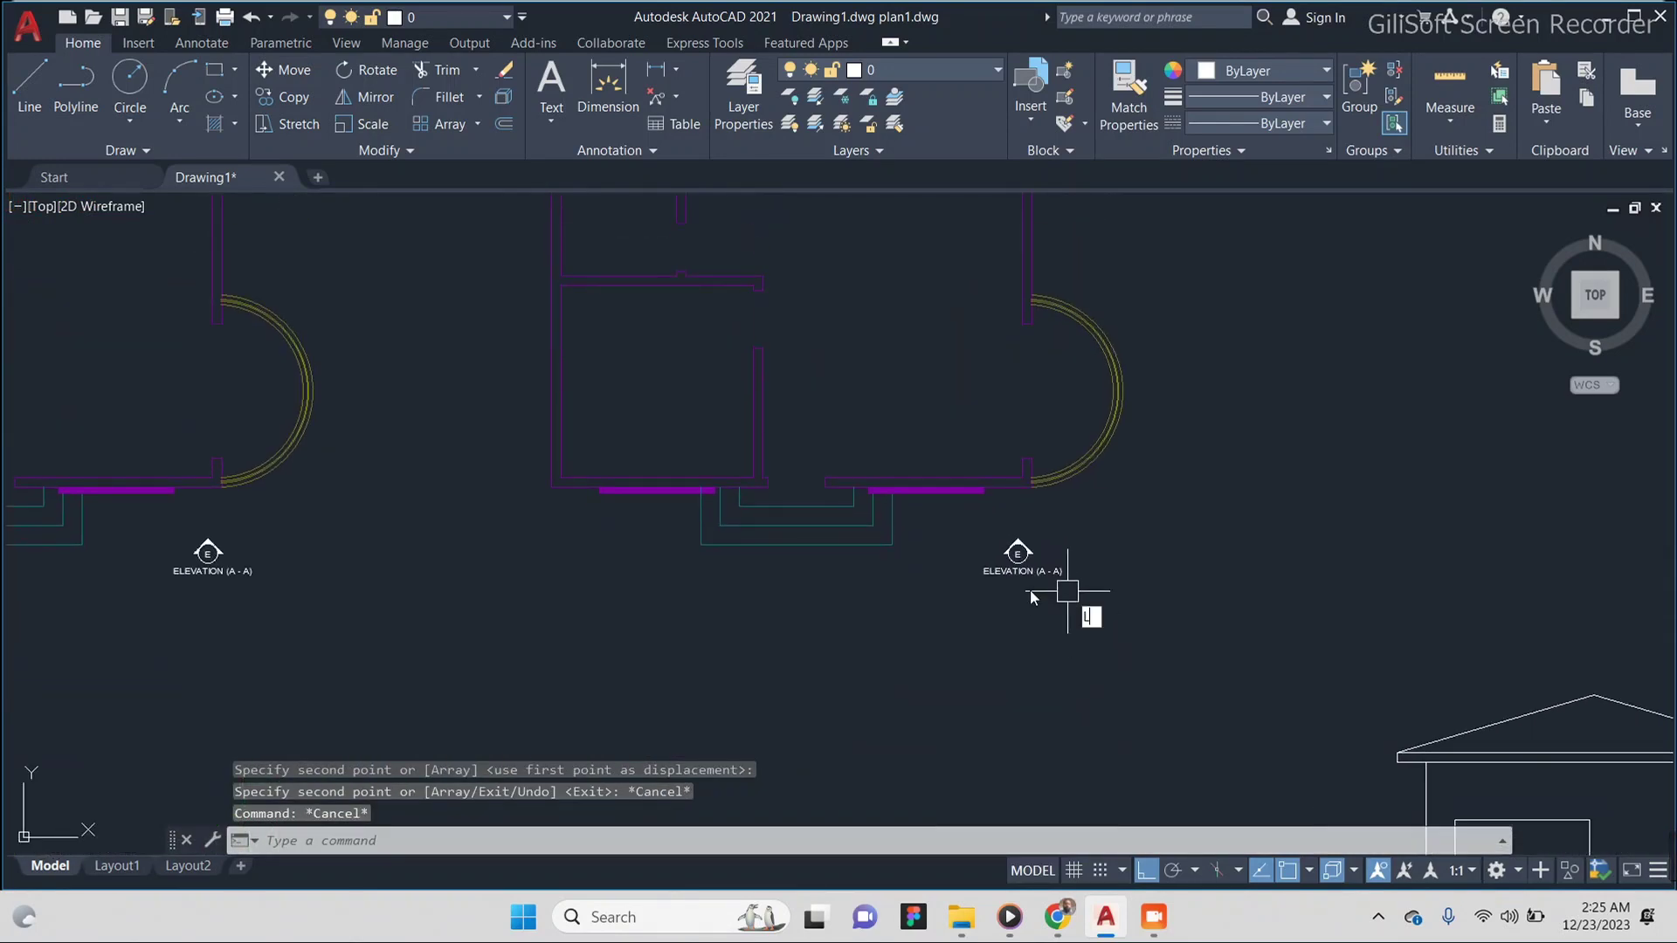
key("Return")
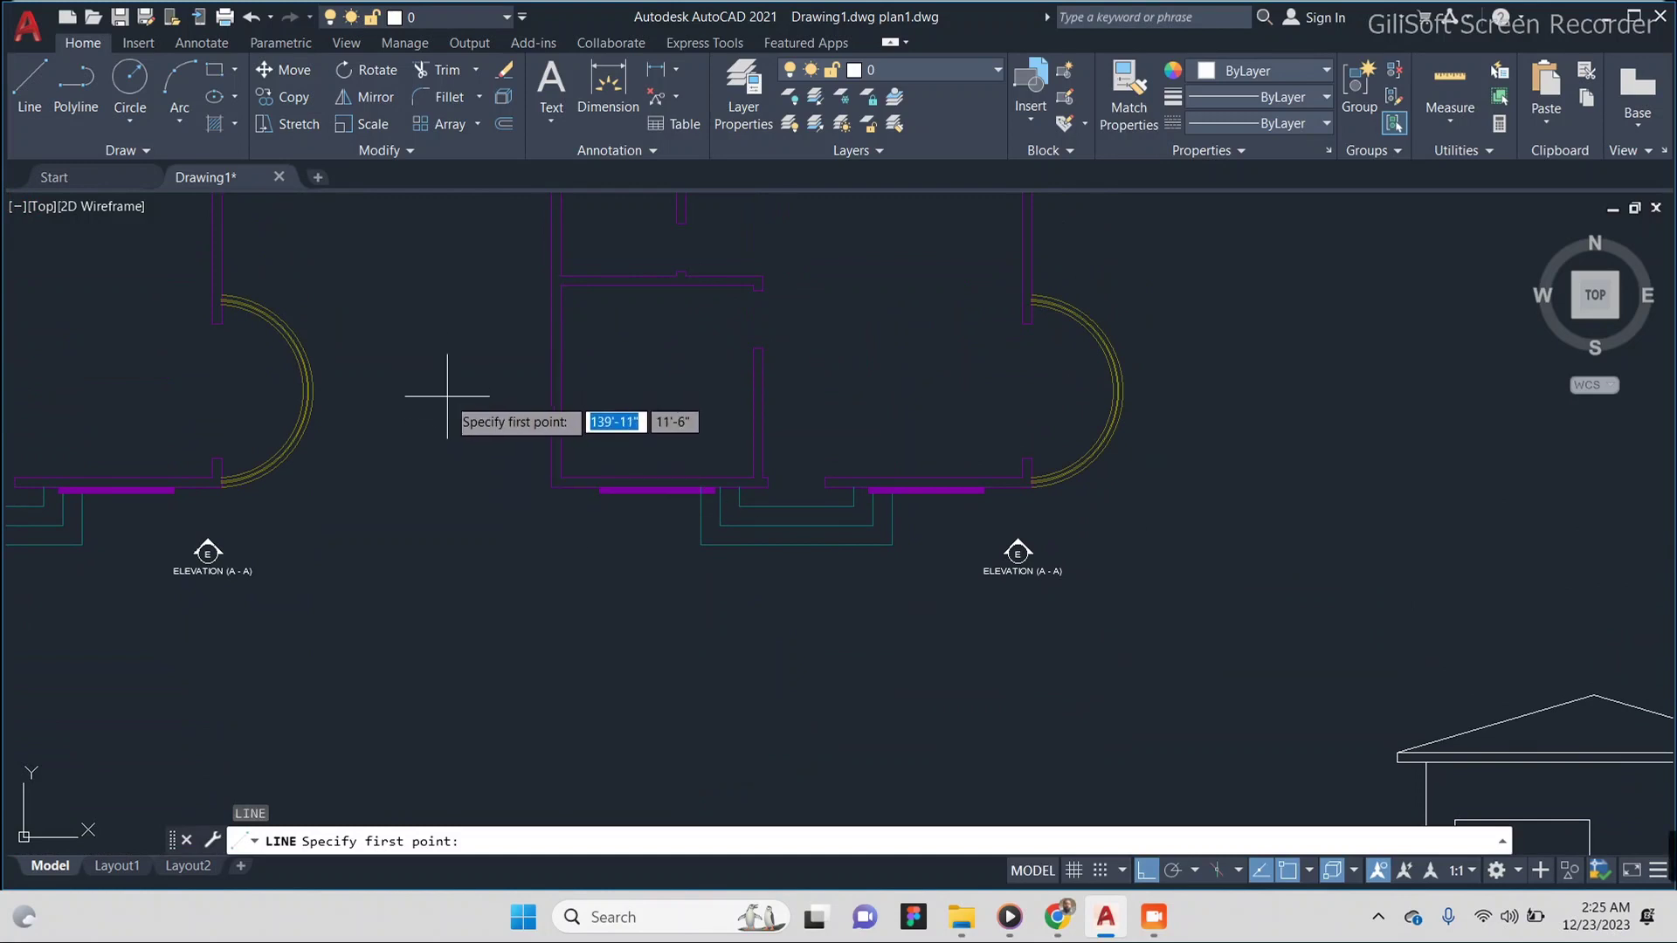
left_click(447, 395)
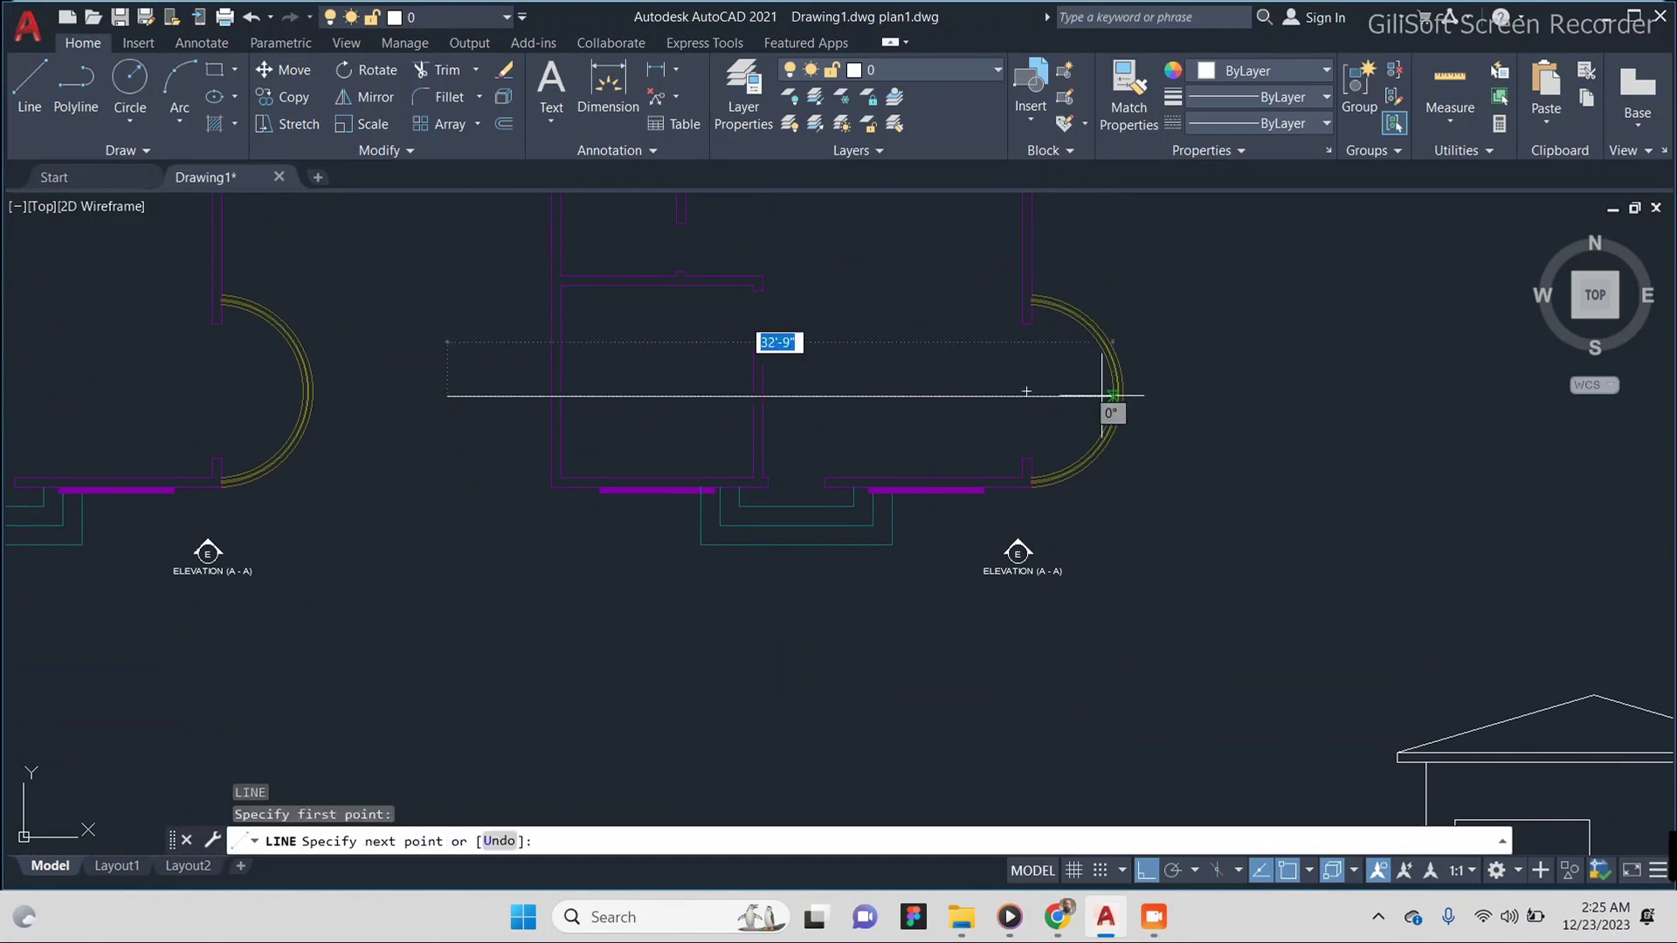
left_click(1230, 382)
key("Escape")
middle_click_drag(865, 348, 865, 557)
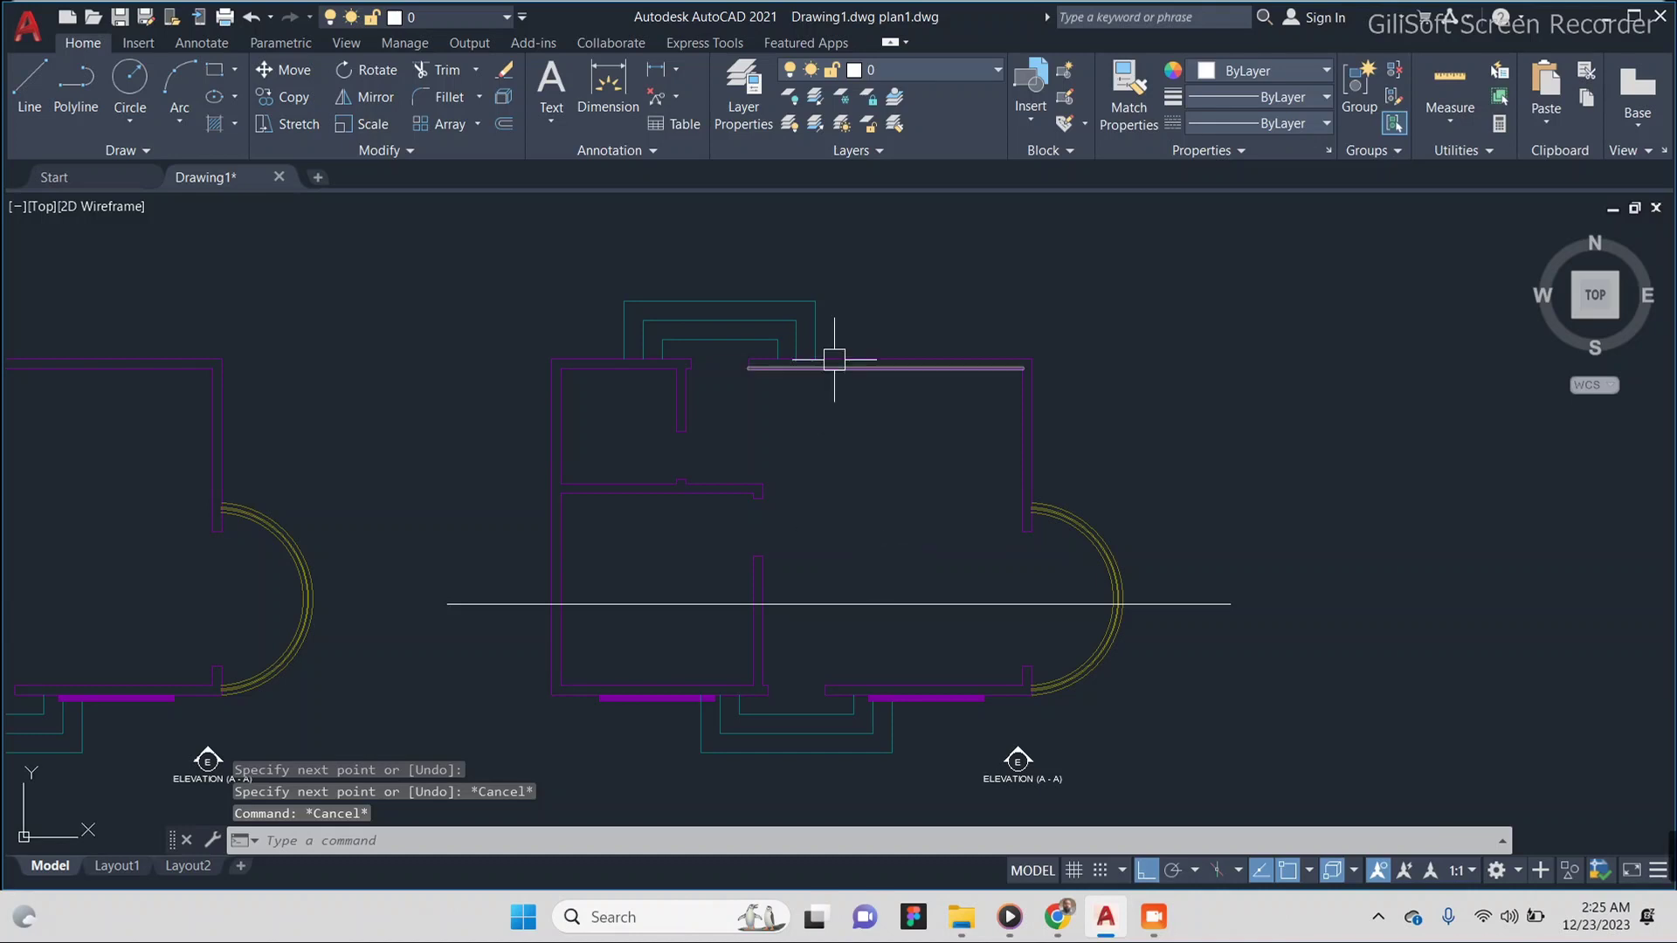
key("Escape")
key("Escape")
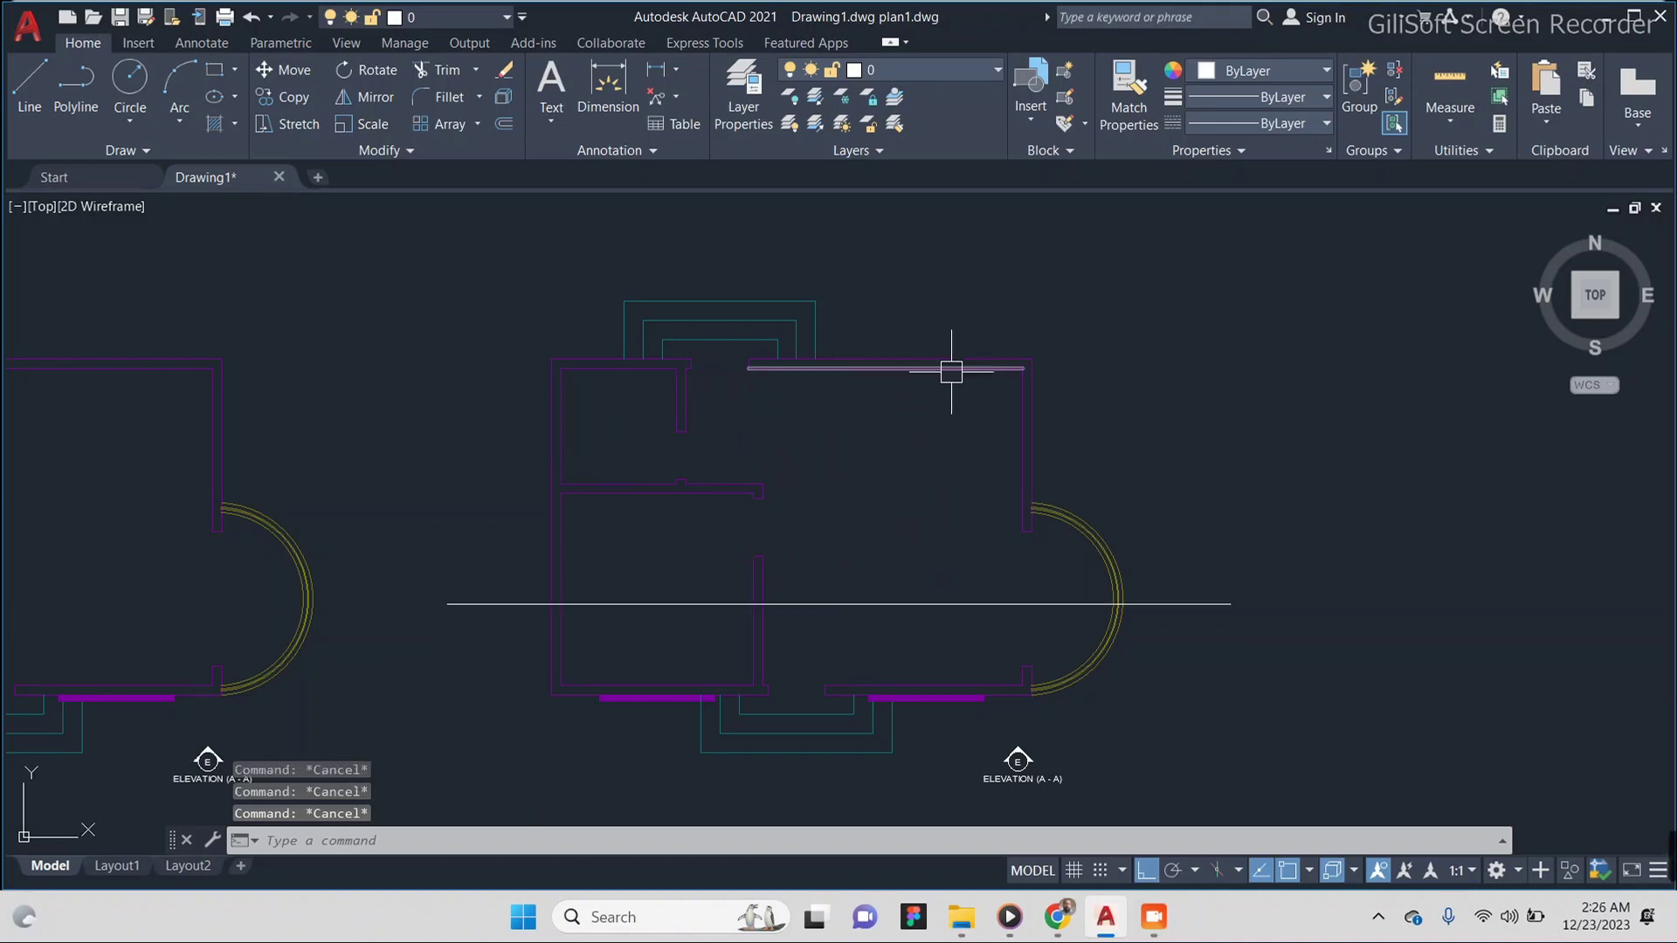
scroll(1127, 568, "down", 2)
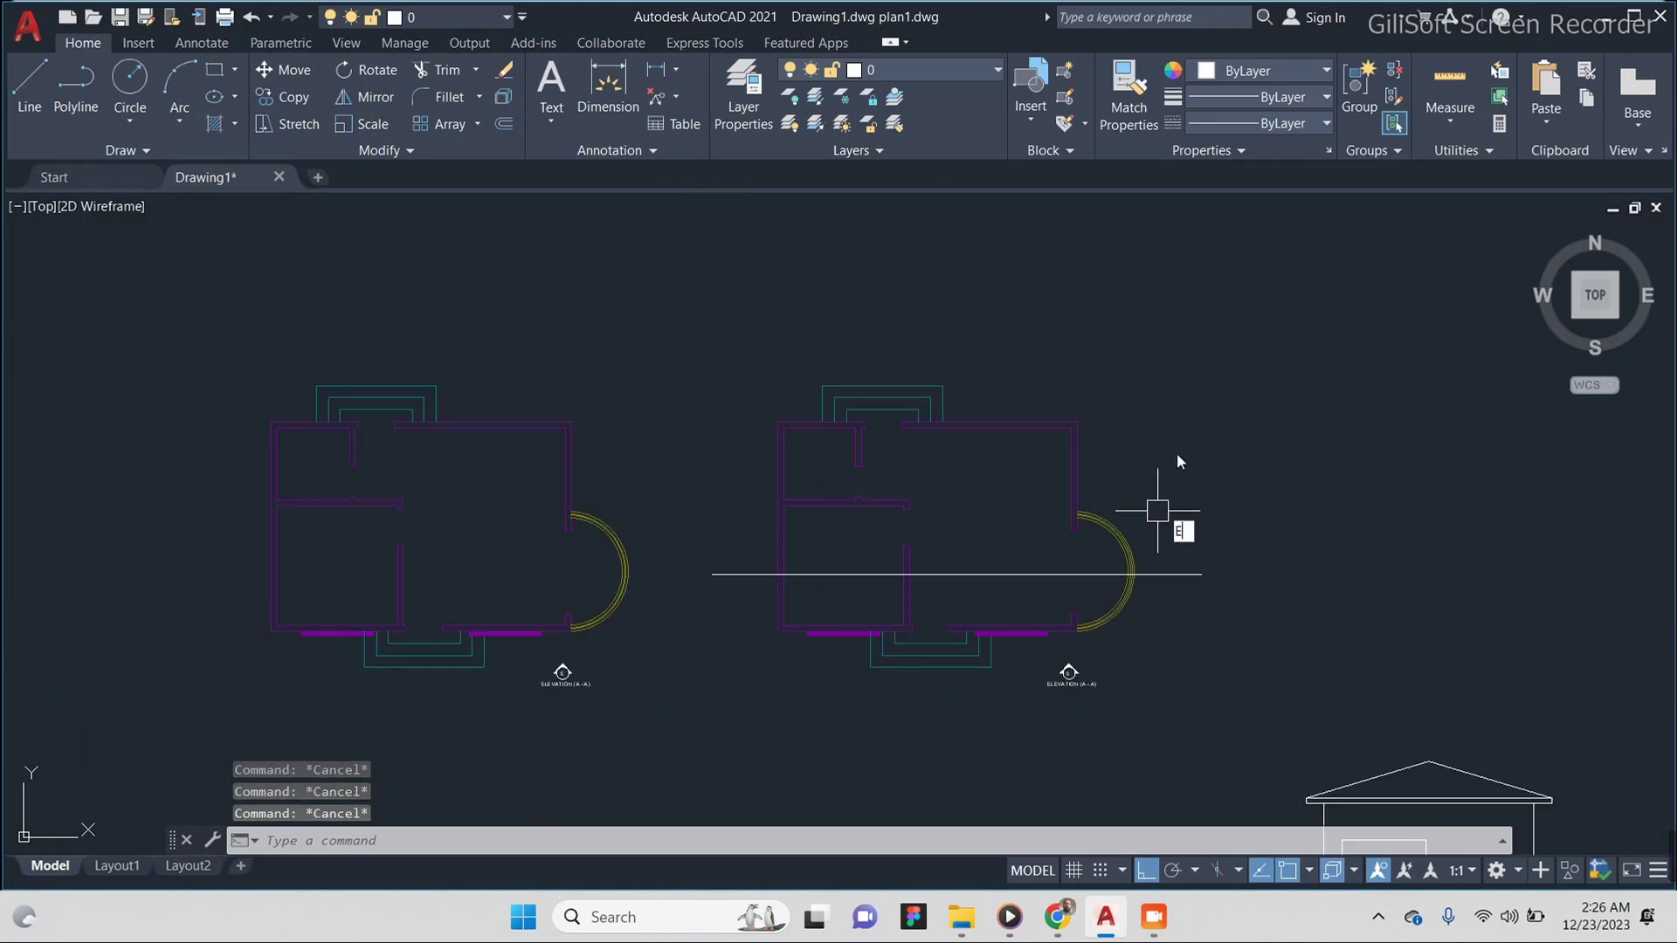
type("e")
key("Return")
left_click(1208, 378)
left_click(722, 737)
key("Return")
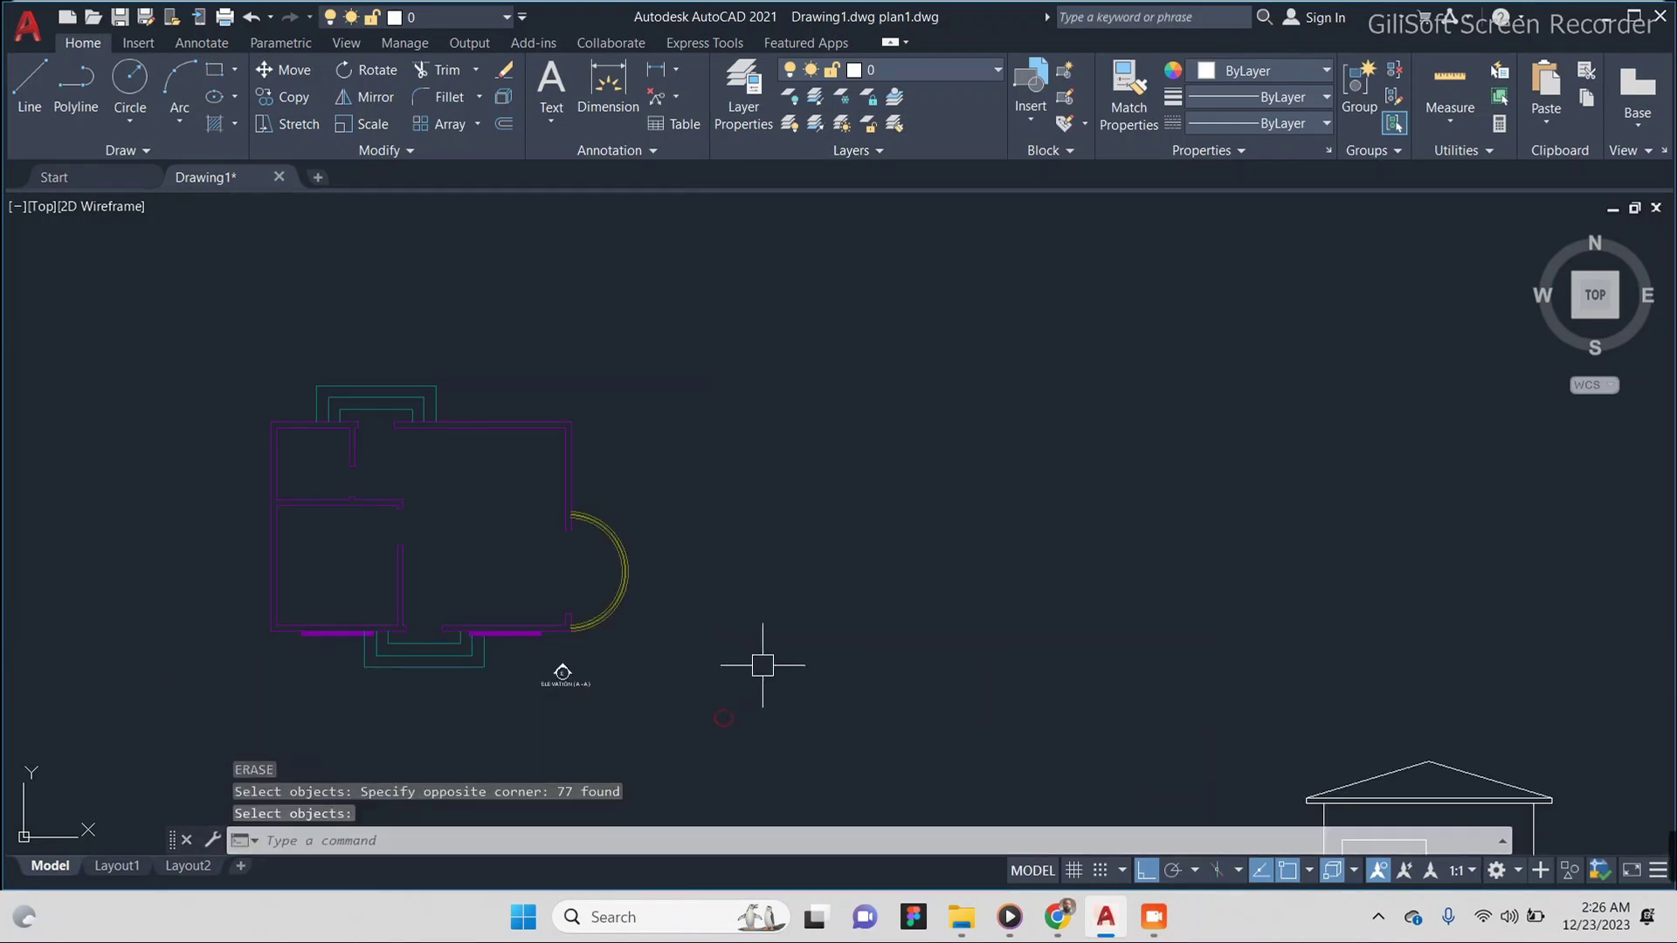
key("Escape")
key("Escape")
middle_click_drag(760, 663, 967, 606)
Turn on the doors layer, leaving the proj layer off.
left_click(909, 68)
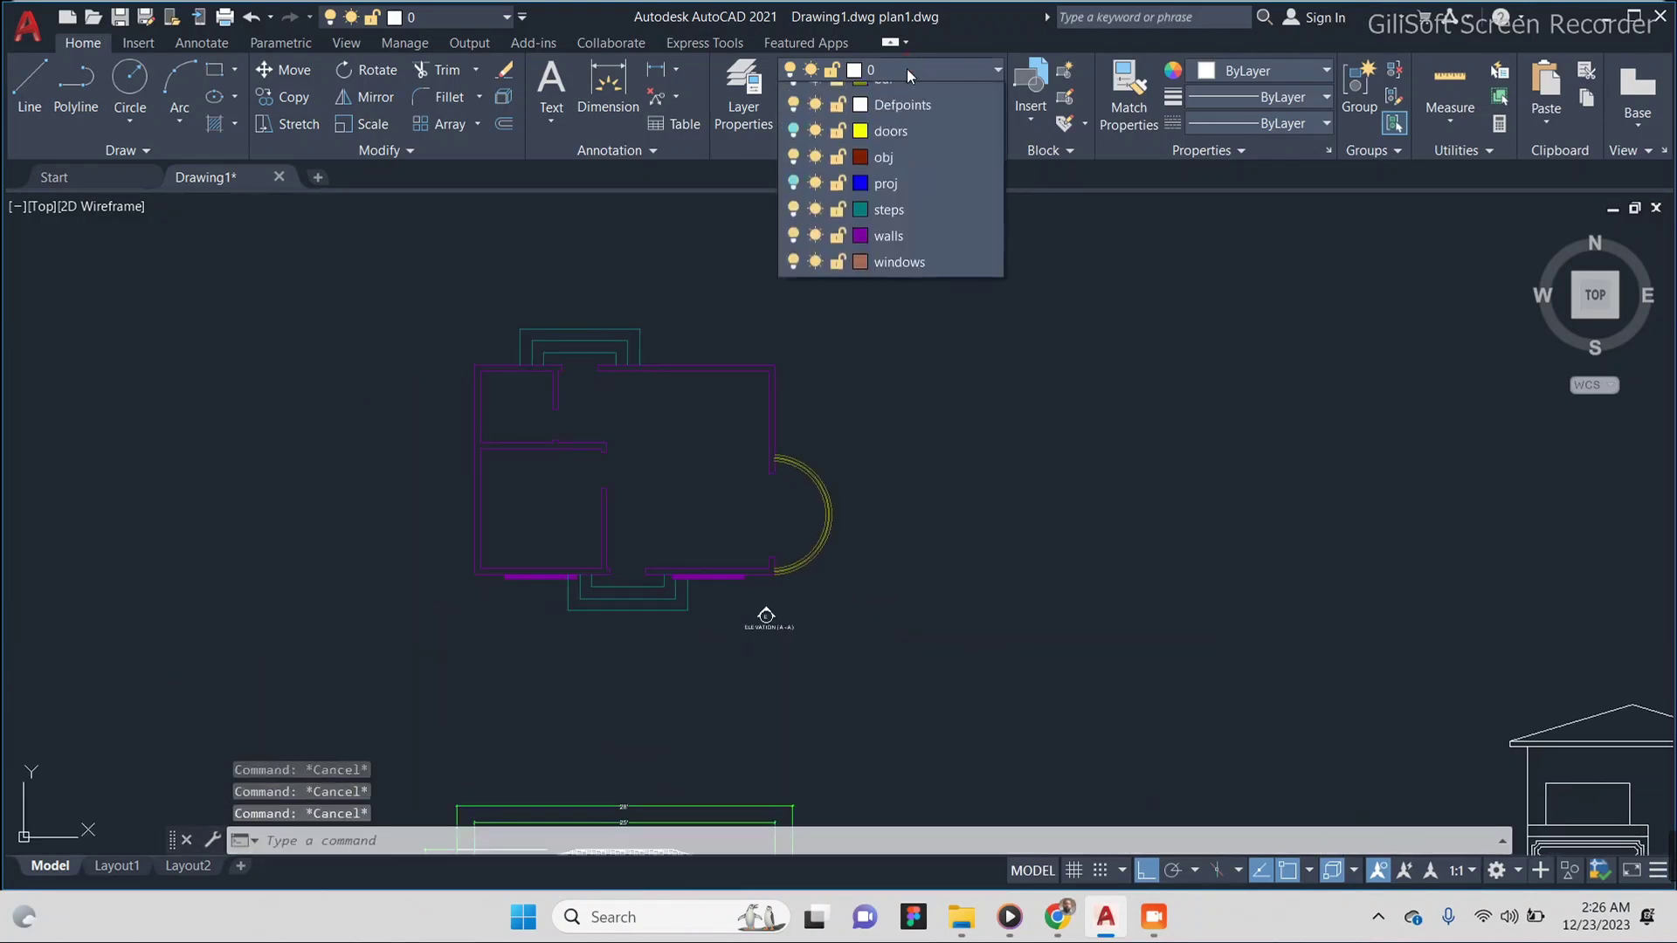
left_click(909, 67)
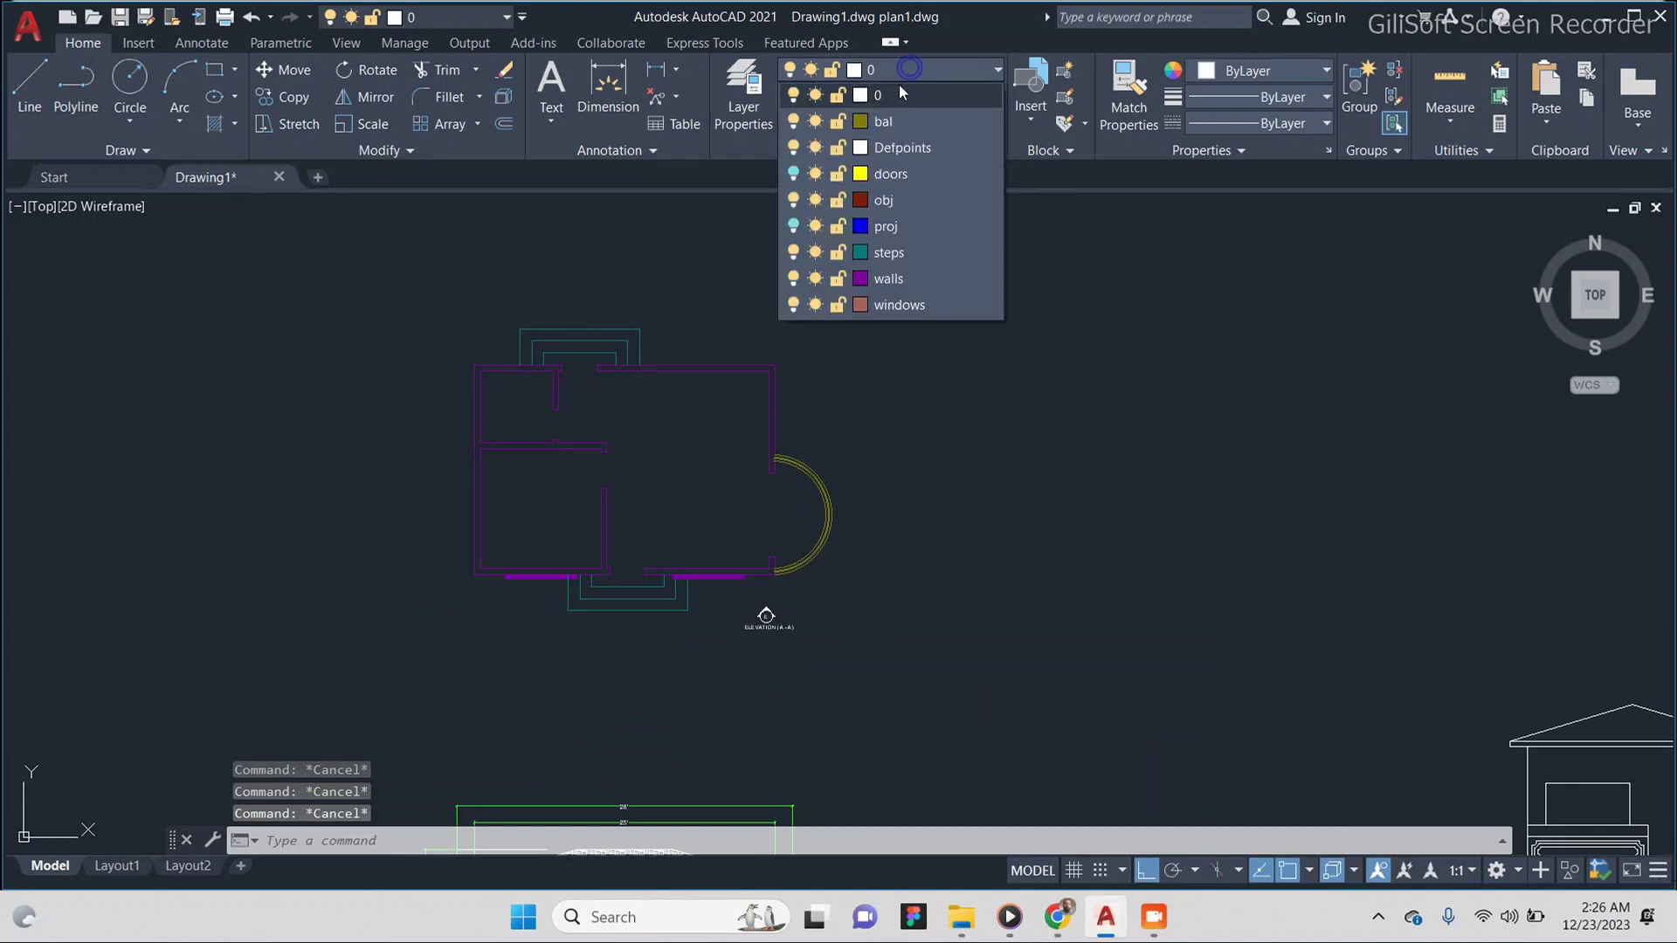
left_click(794, 173)
left_click(793, 225)
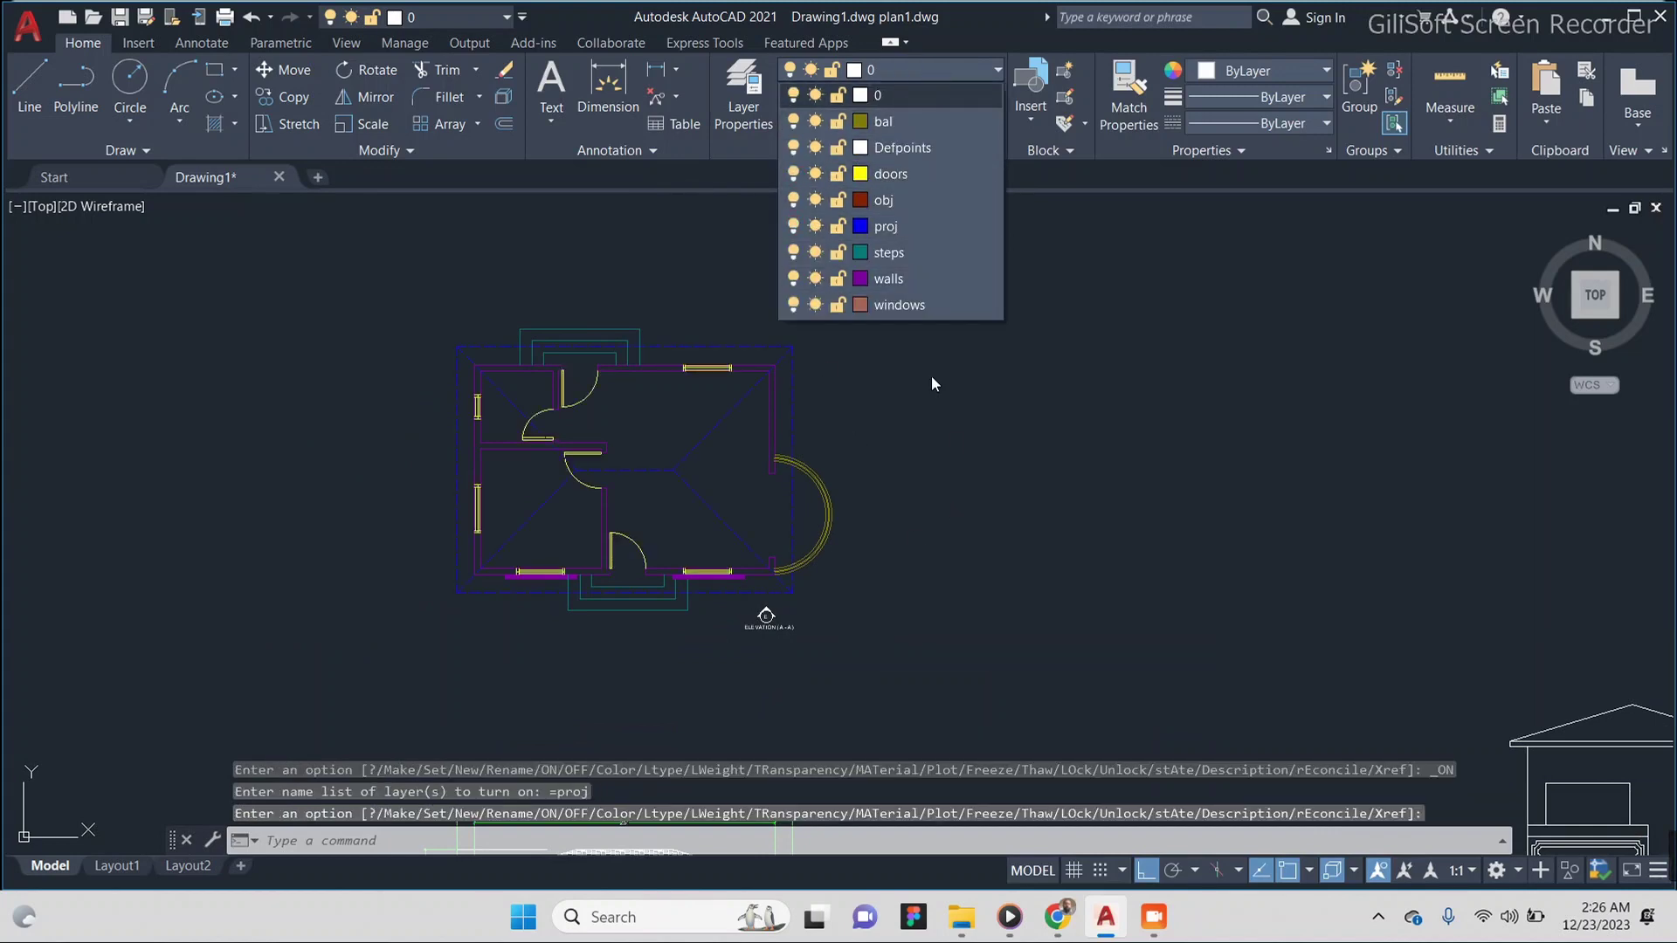
left_click(793, 225)
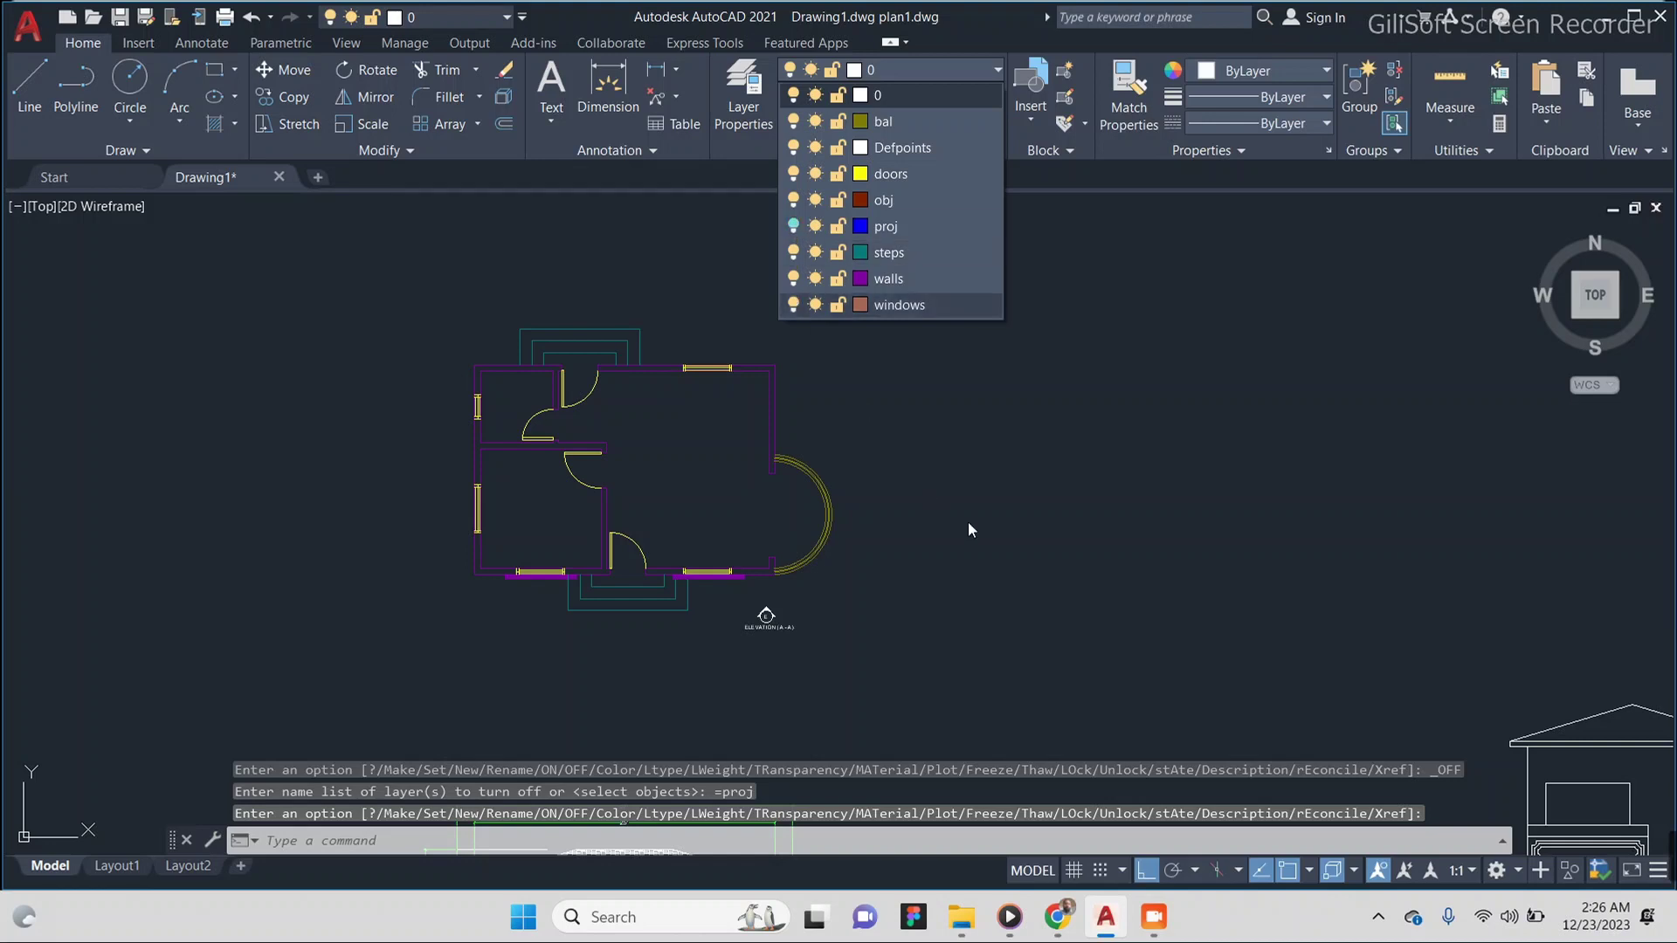
key("Escape")
Copy the whole floor plan with CO and place the copy to its right.
type("co")
key("Return")
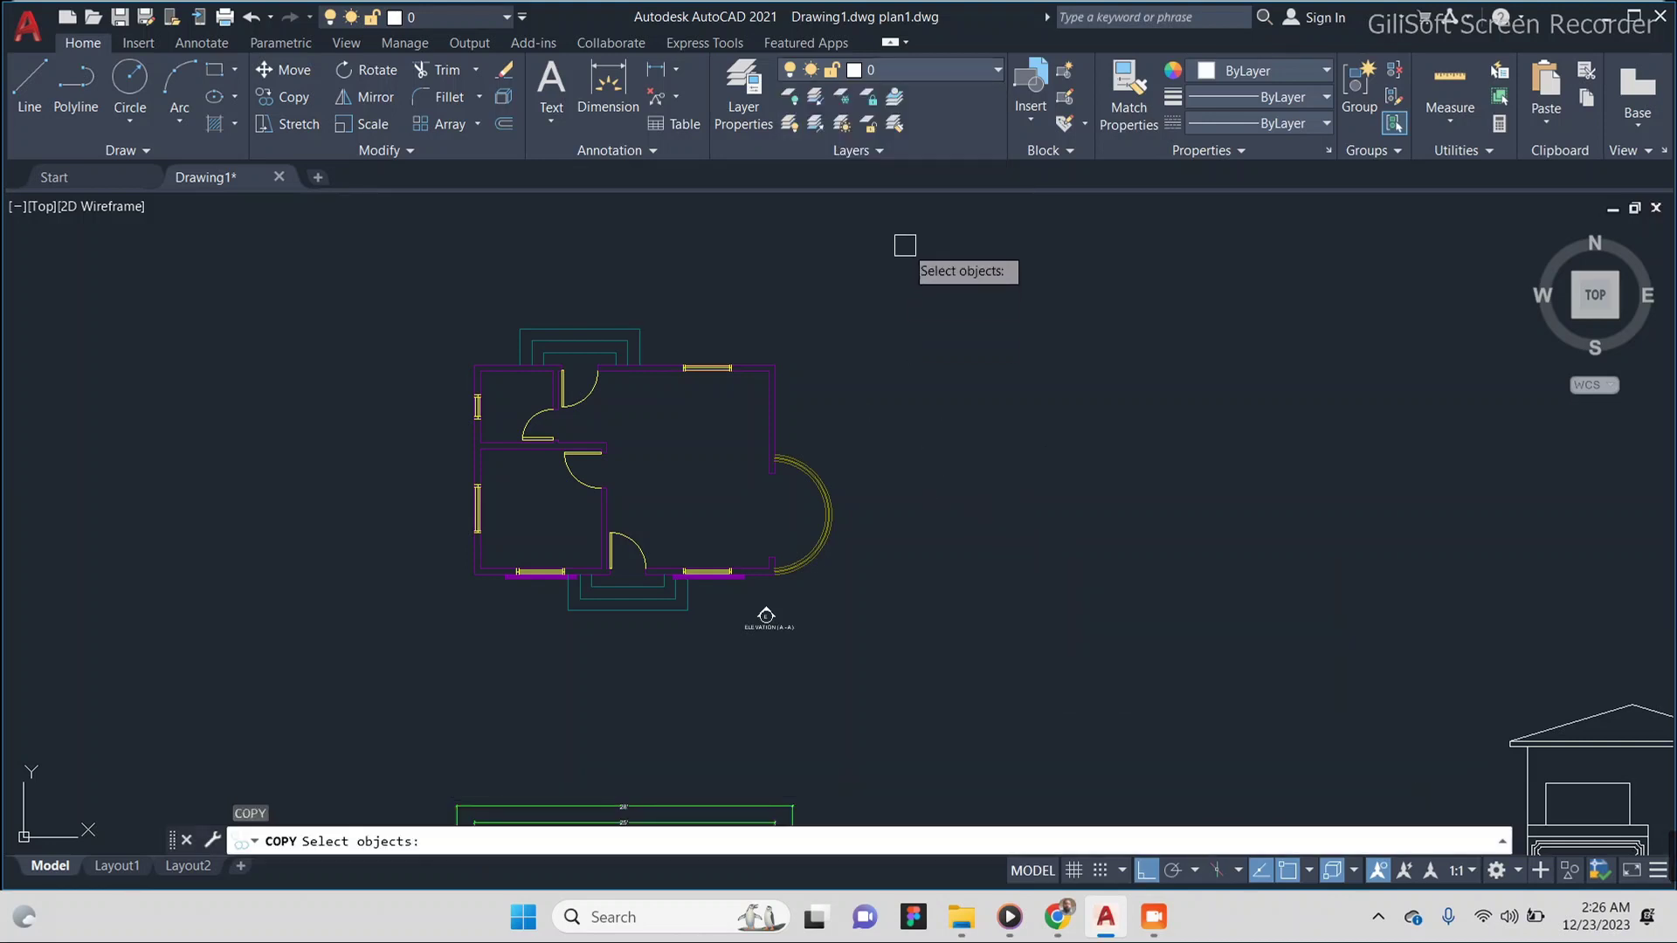
left_click(905, 246)
left_click(404, 659)
key("Return")
left_click(687, 702)
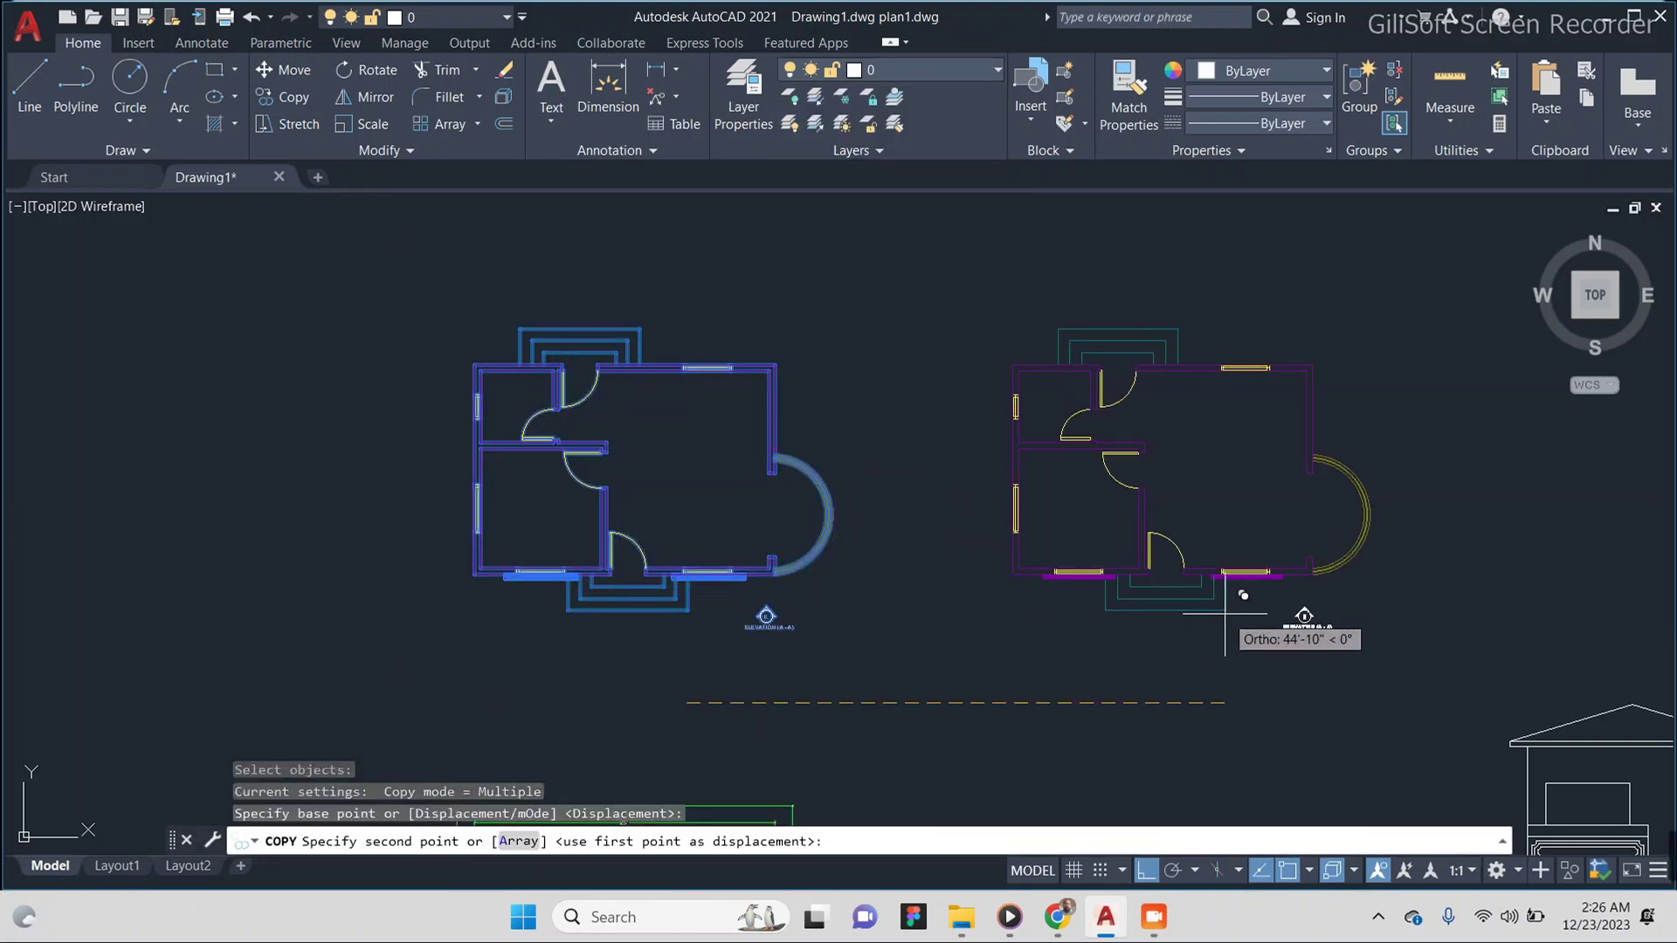
left_click(1225, 614)
key("Escape")
key("Escape")
key("Escape")
scroll(1223, 498, "up", 3)
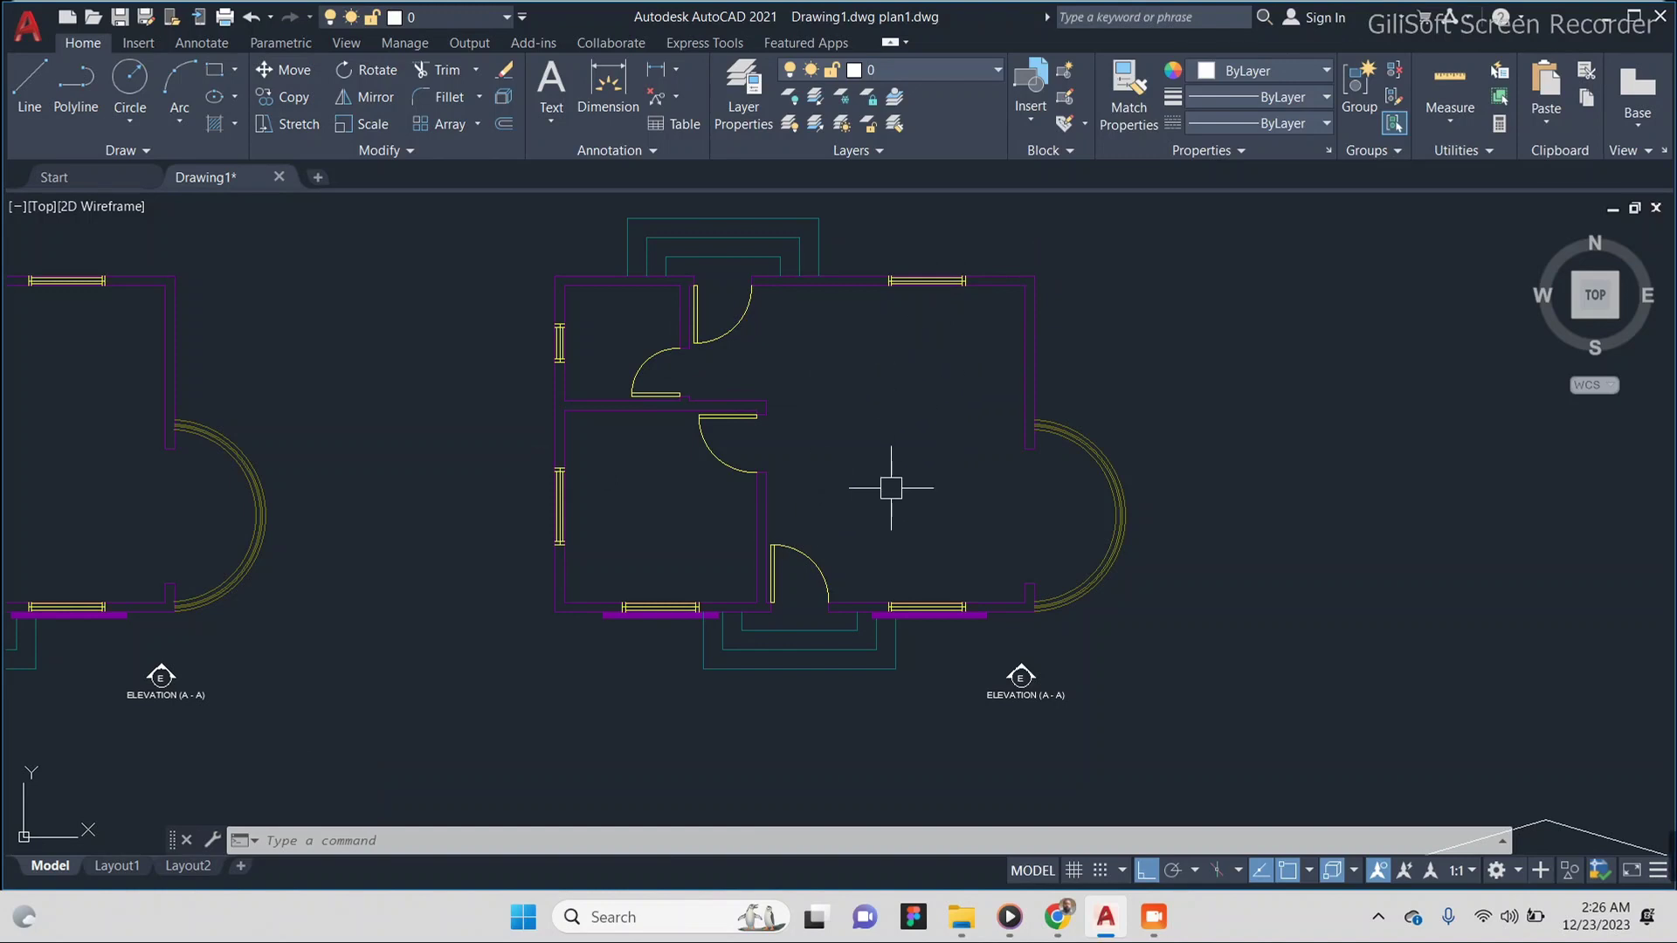
key("Escape")
key("Escape")
key("Escape")
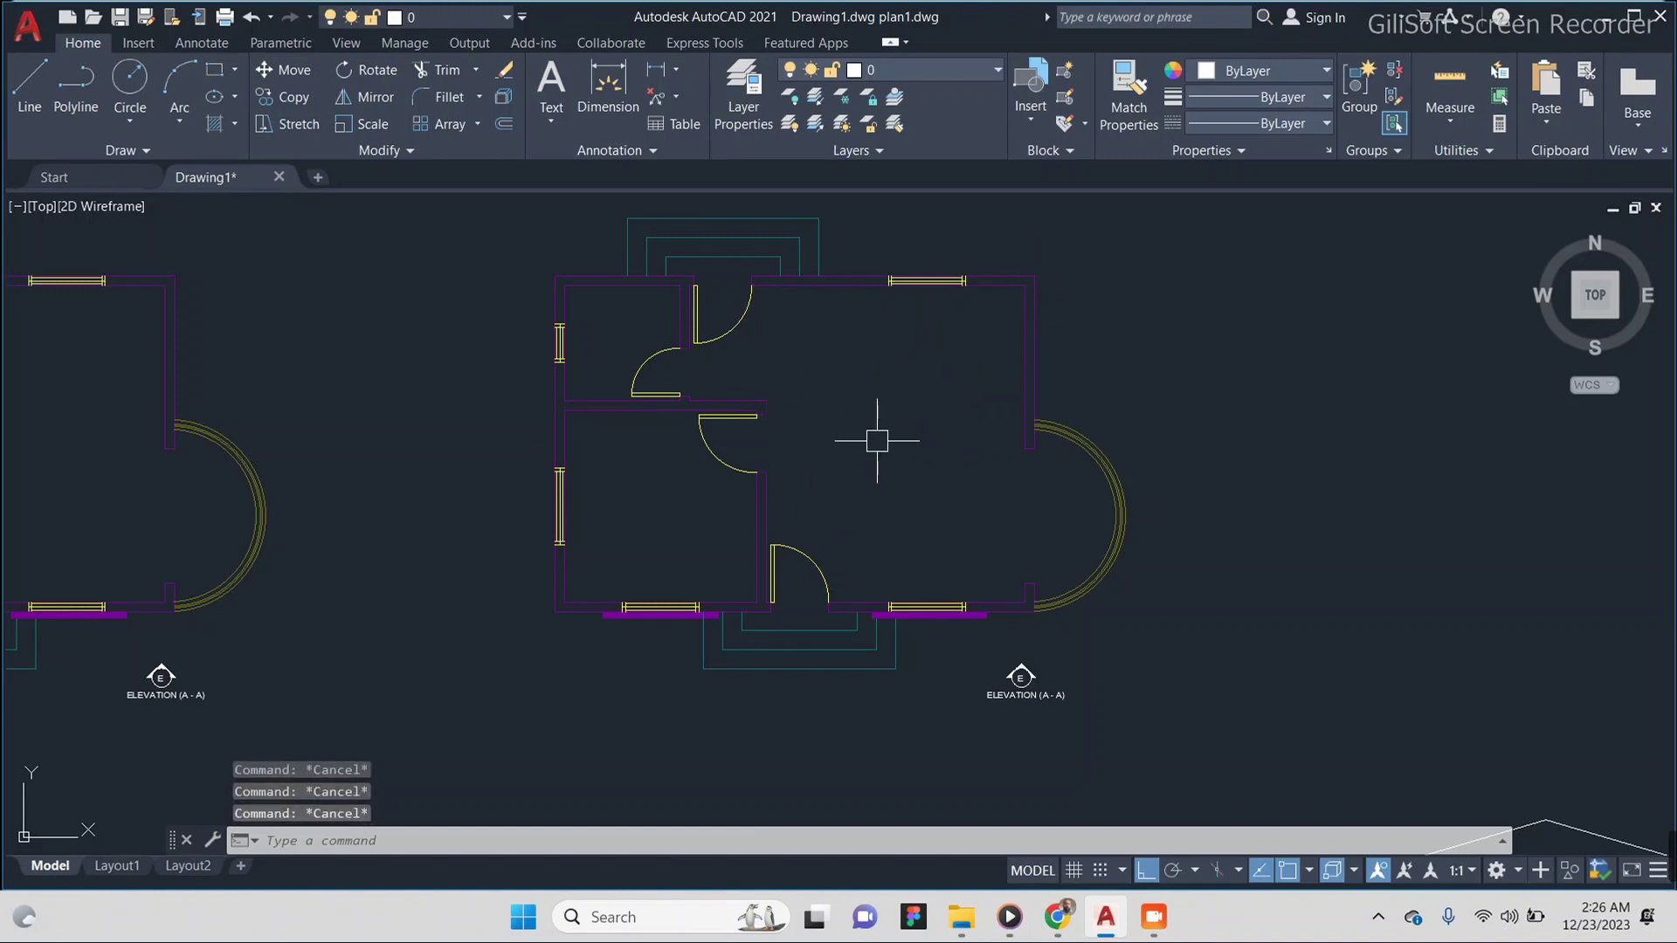
scroll(877, 440, "down", 4)
Move the copied floor plan further to the right.
type("m")
key("Return")
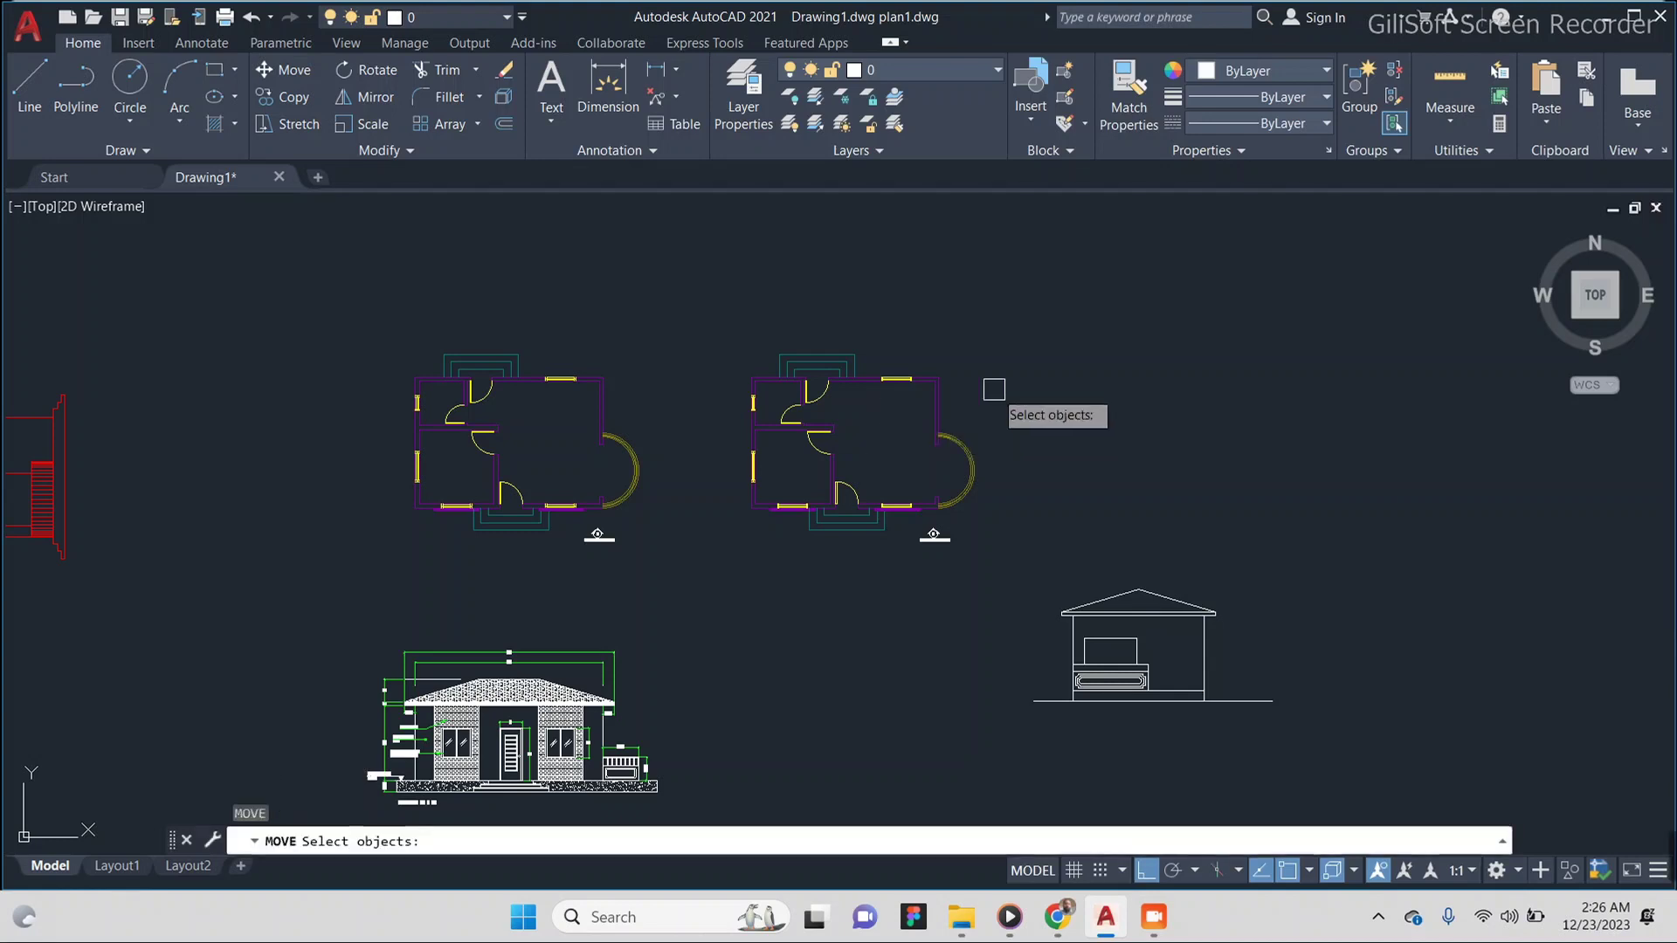
left_click(1030, 320)
left_click(730, 600)
key("Return")
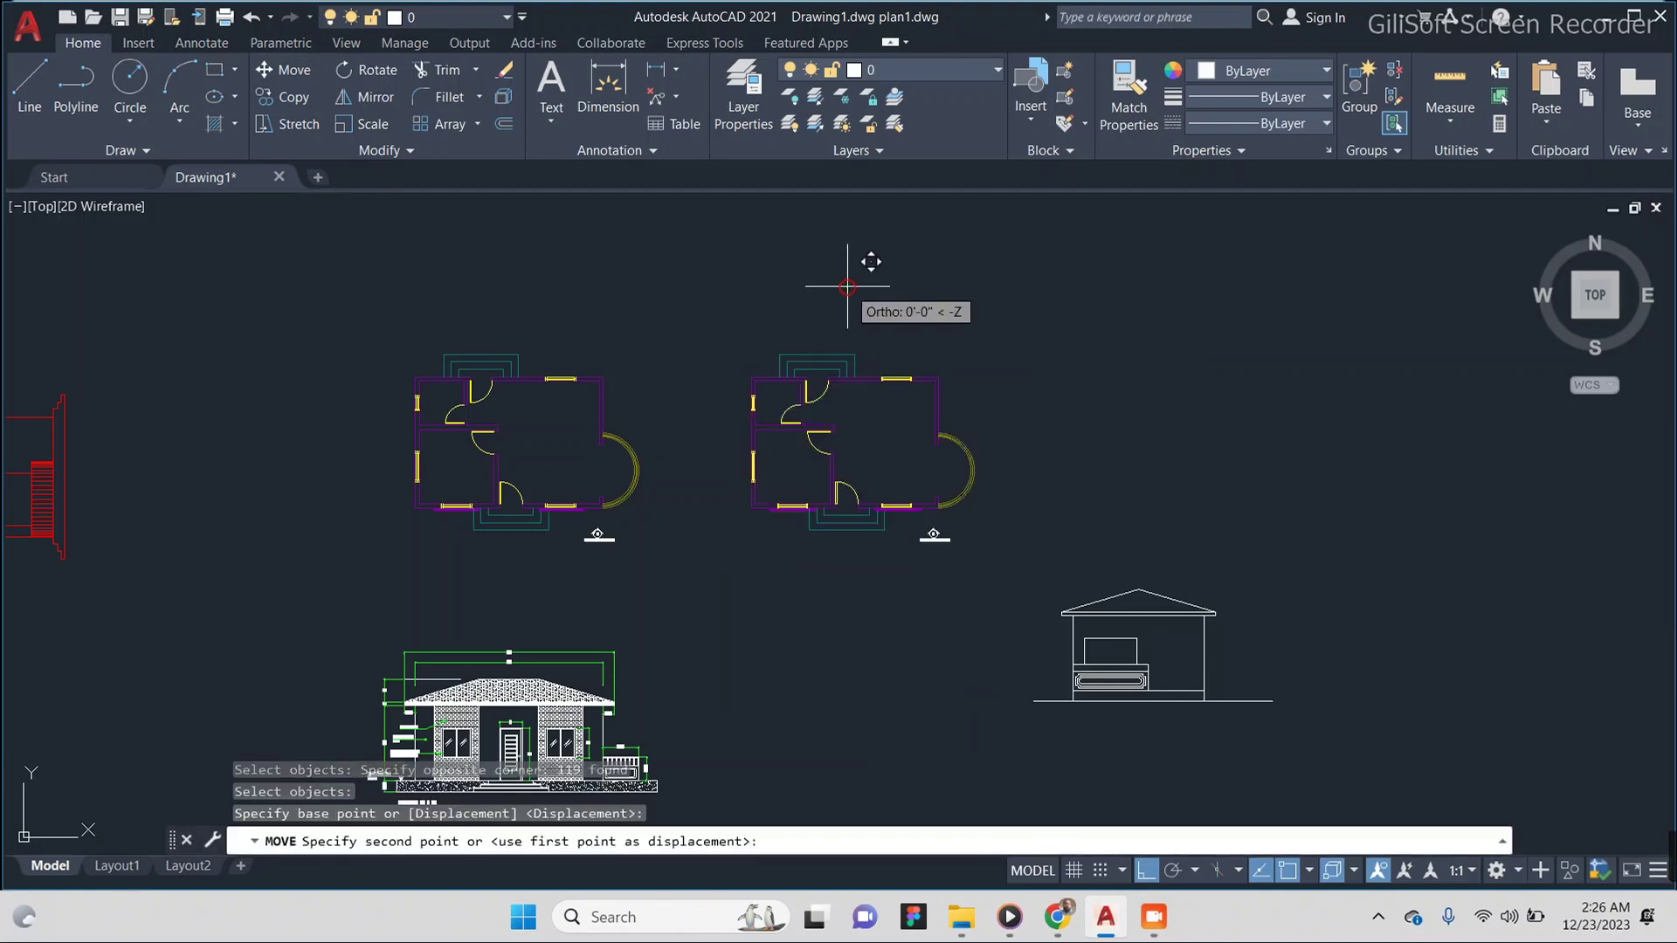
left_click(863, 266)
scroll(863, 266, "down", 3)
left_click(1190, 262)
key("Escape")
key("Escape")
scroll(1206, 372, "up", 3)
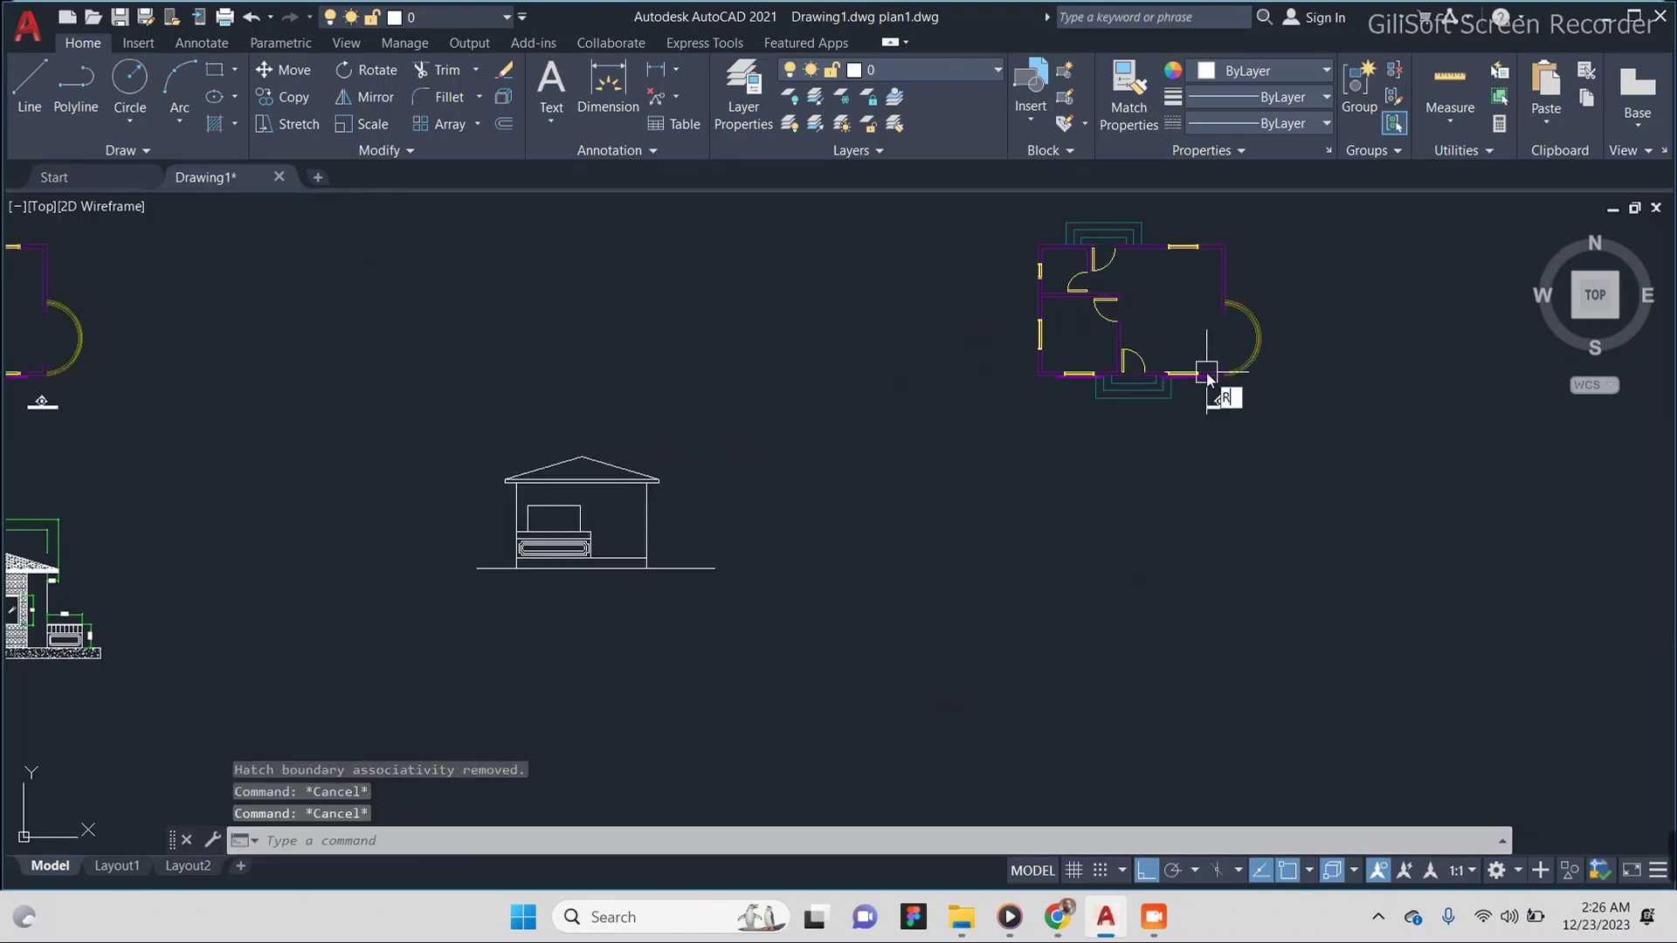
Rotate the moved floor plan 90° clockwise about a pivot point.
type("o")
key("Return")
scroll(1261, 281, "down", 2)
scroll(1291, 292, "down", 2)
left_click(1206, 322)
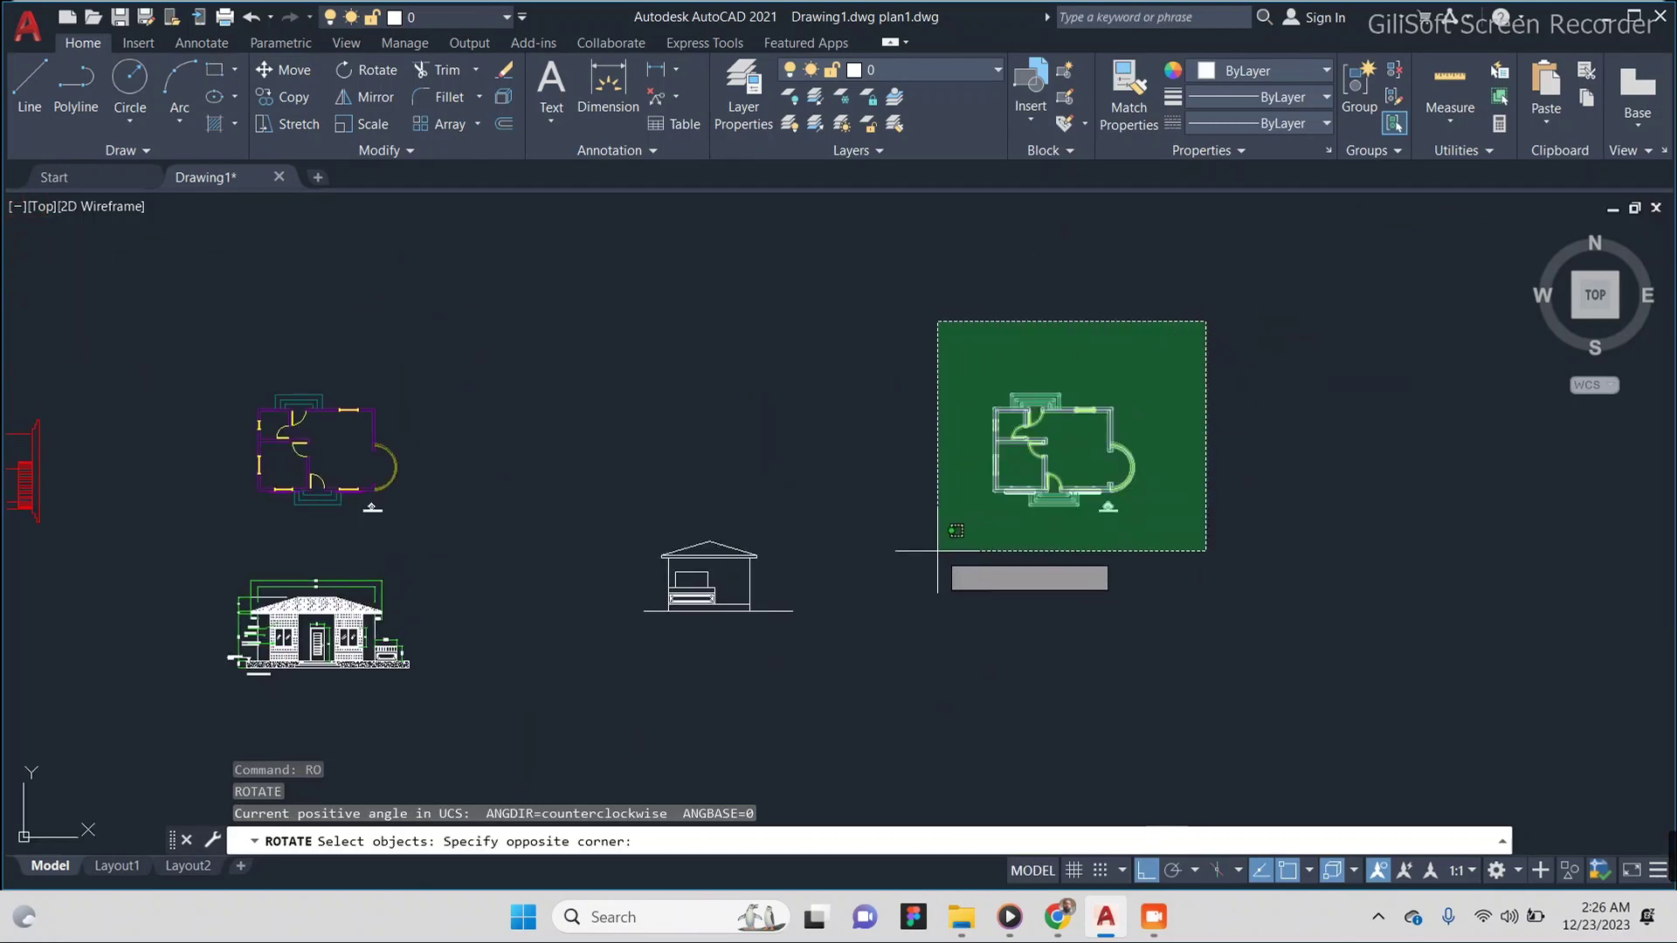
left_click(938, 551)
key("Return")
left_click(1134, 467)
left_click(1127, 550)
key("Escape")
key("Escape")
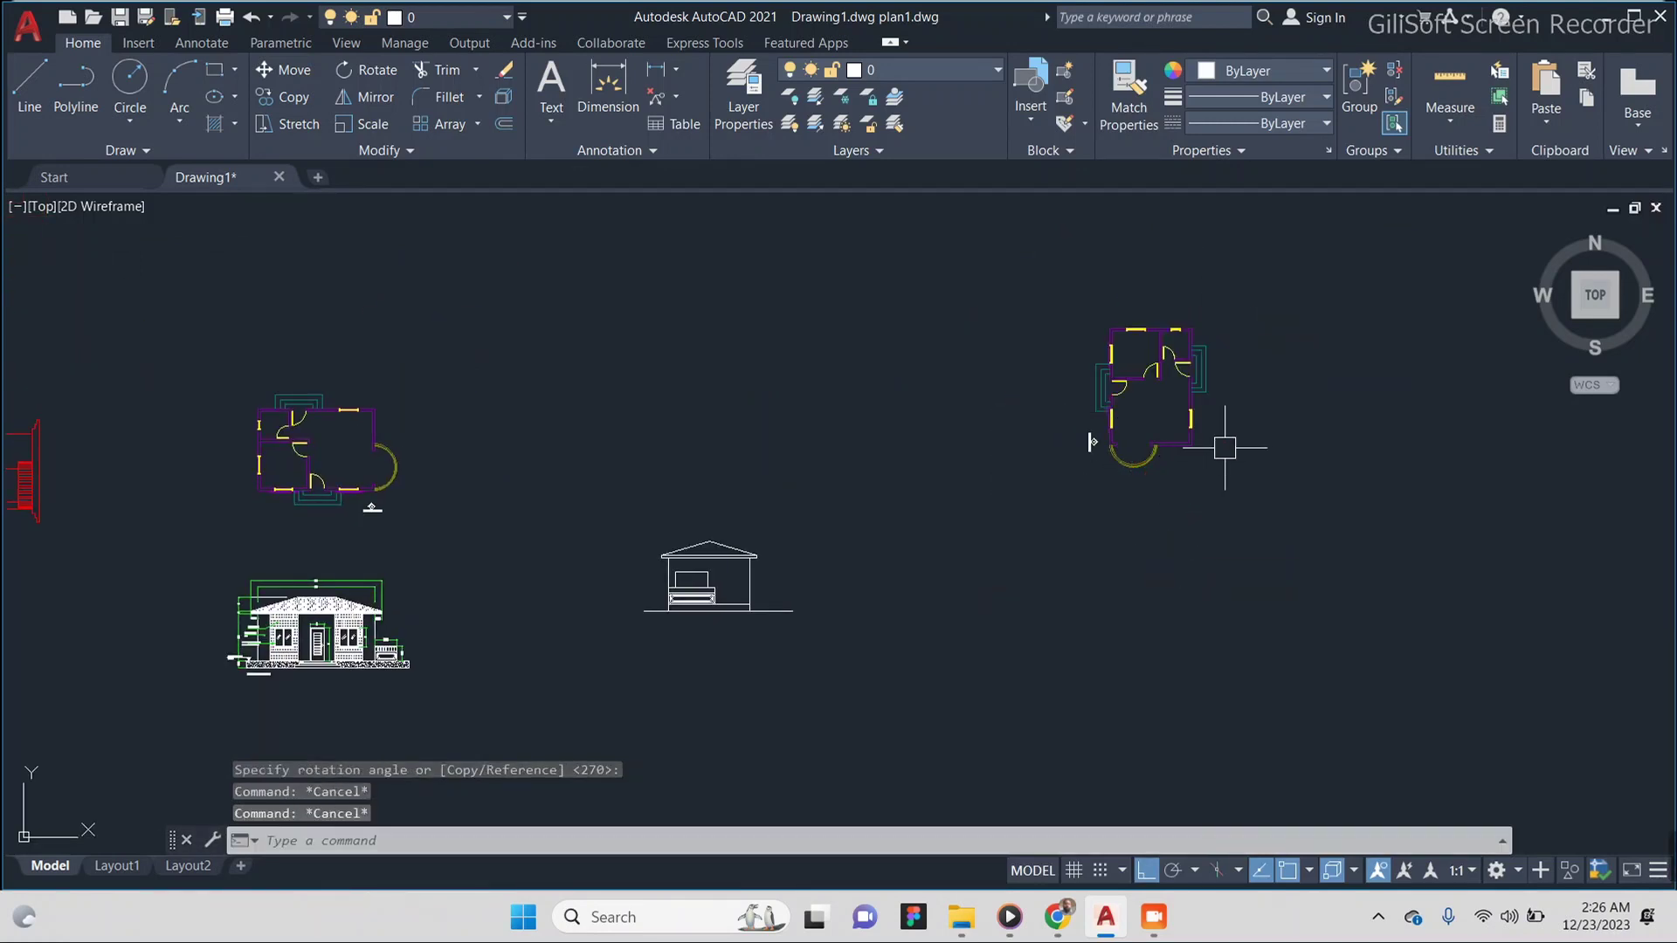
scroll(1224, 447, "up", 3)
scroll(1062, 494, "up", 2)
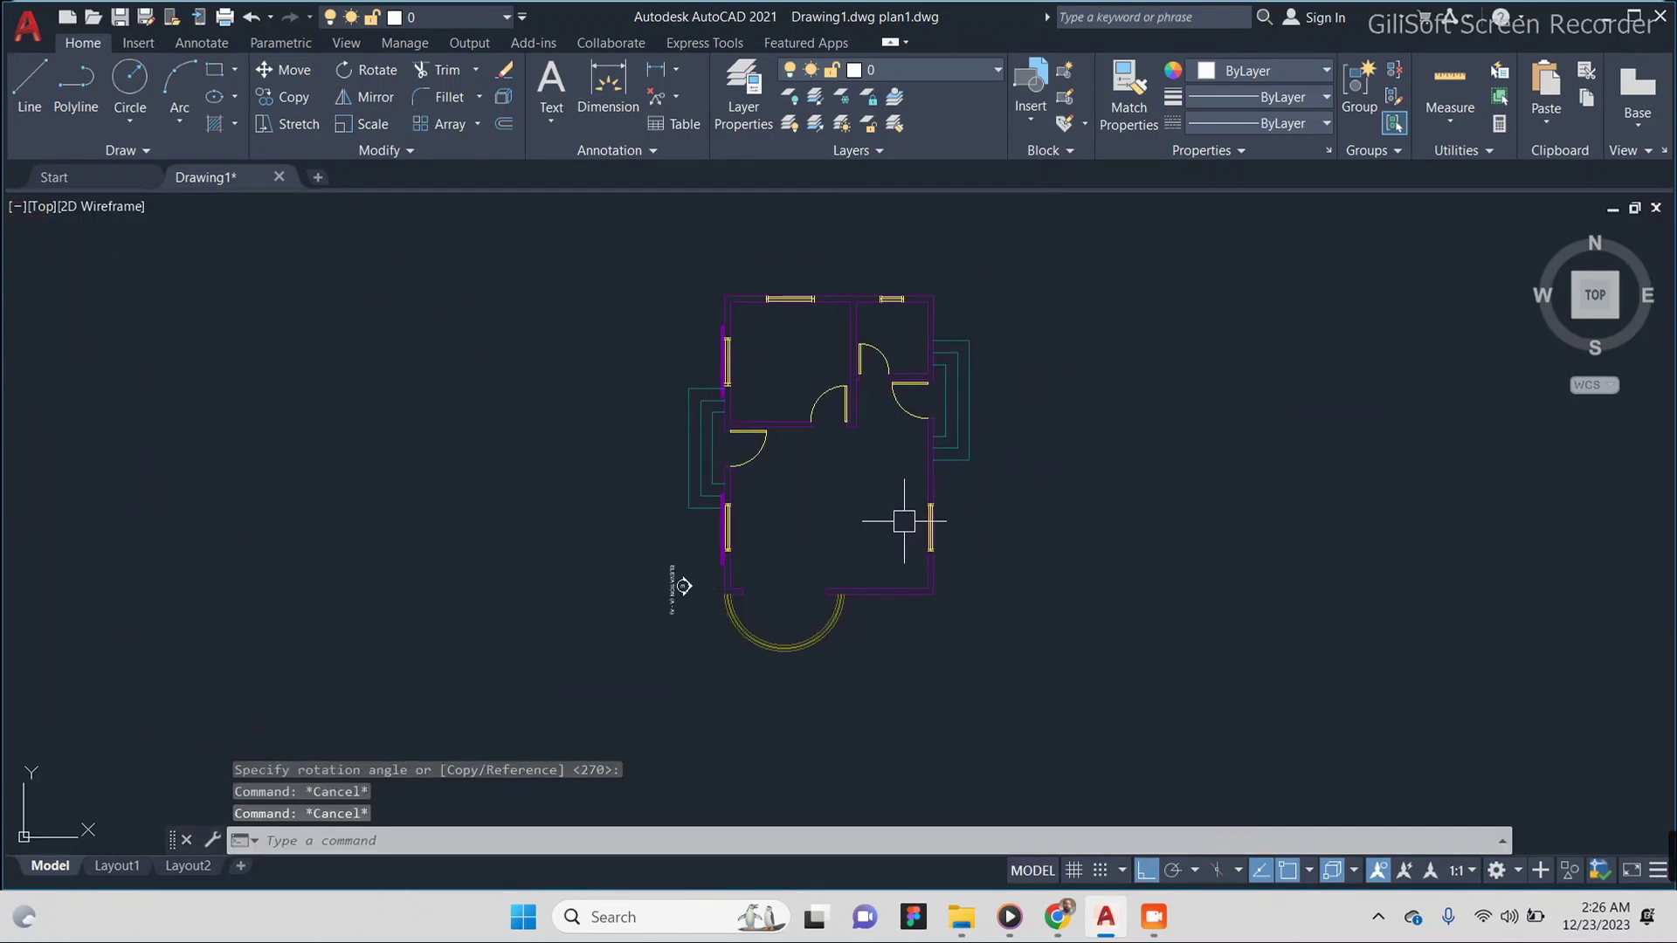
scroll(830, 524, "up", 4)
Draw a horizontal section line spanning the full width of the plan.
type("l")
key("Return")
left_click(362, 535)
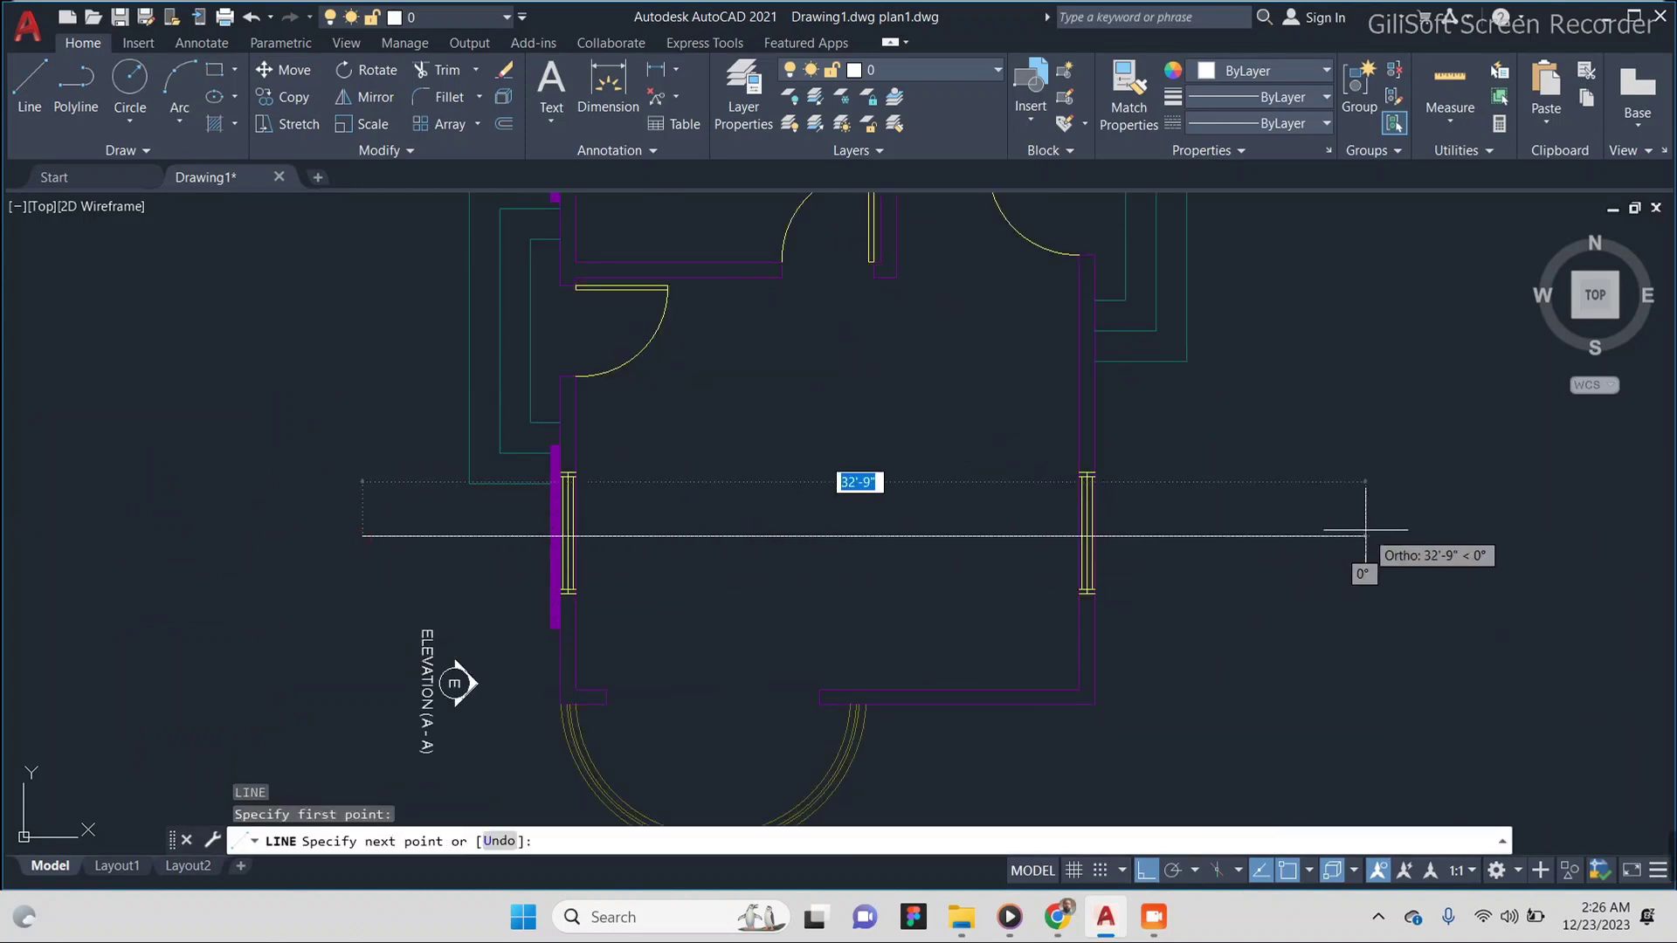
left_click(1249, 537)
key("Escape")
key("Escape")
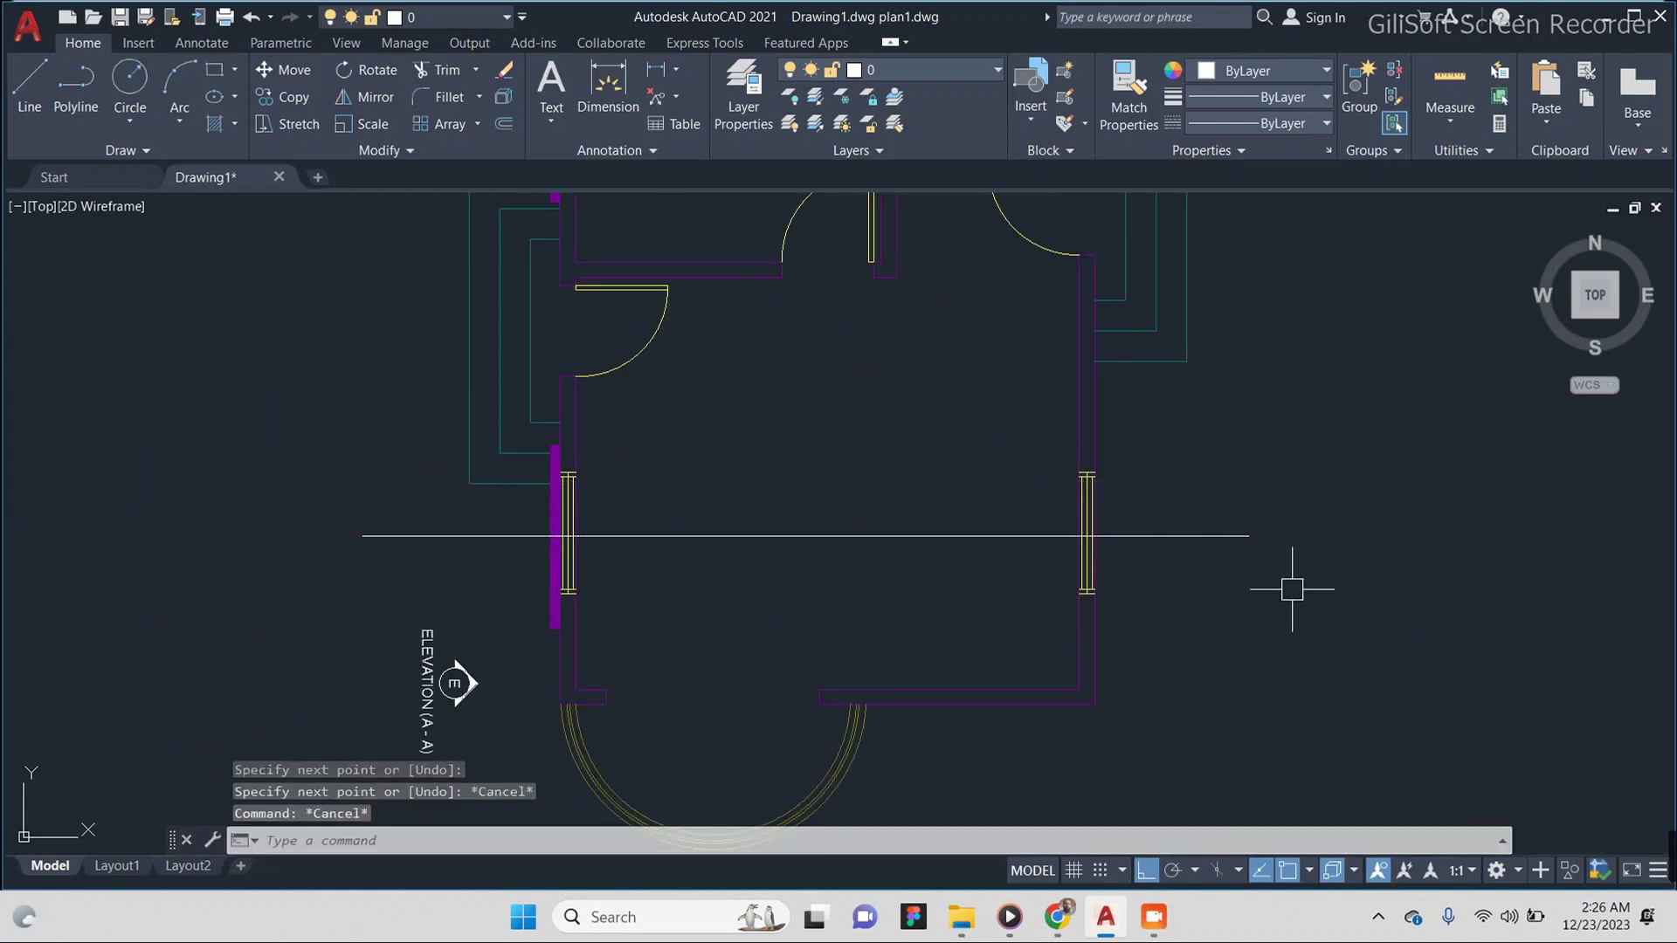
scroll(1288, 589, "down", 2)
mouse_move(1284, 588)
middle_mouse_down()
mouse_move(1029, 673)
mouse_move(857, 601)
middle_mouse_up()
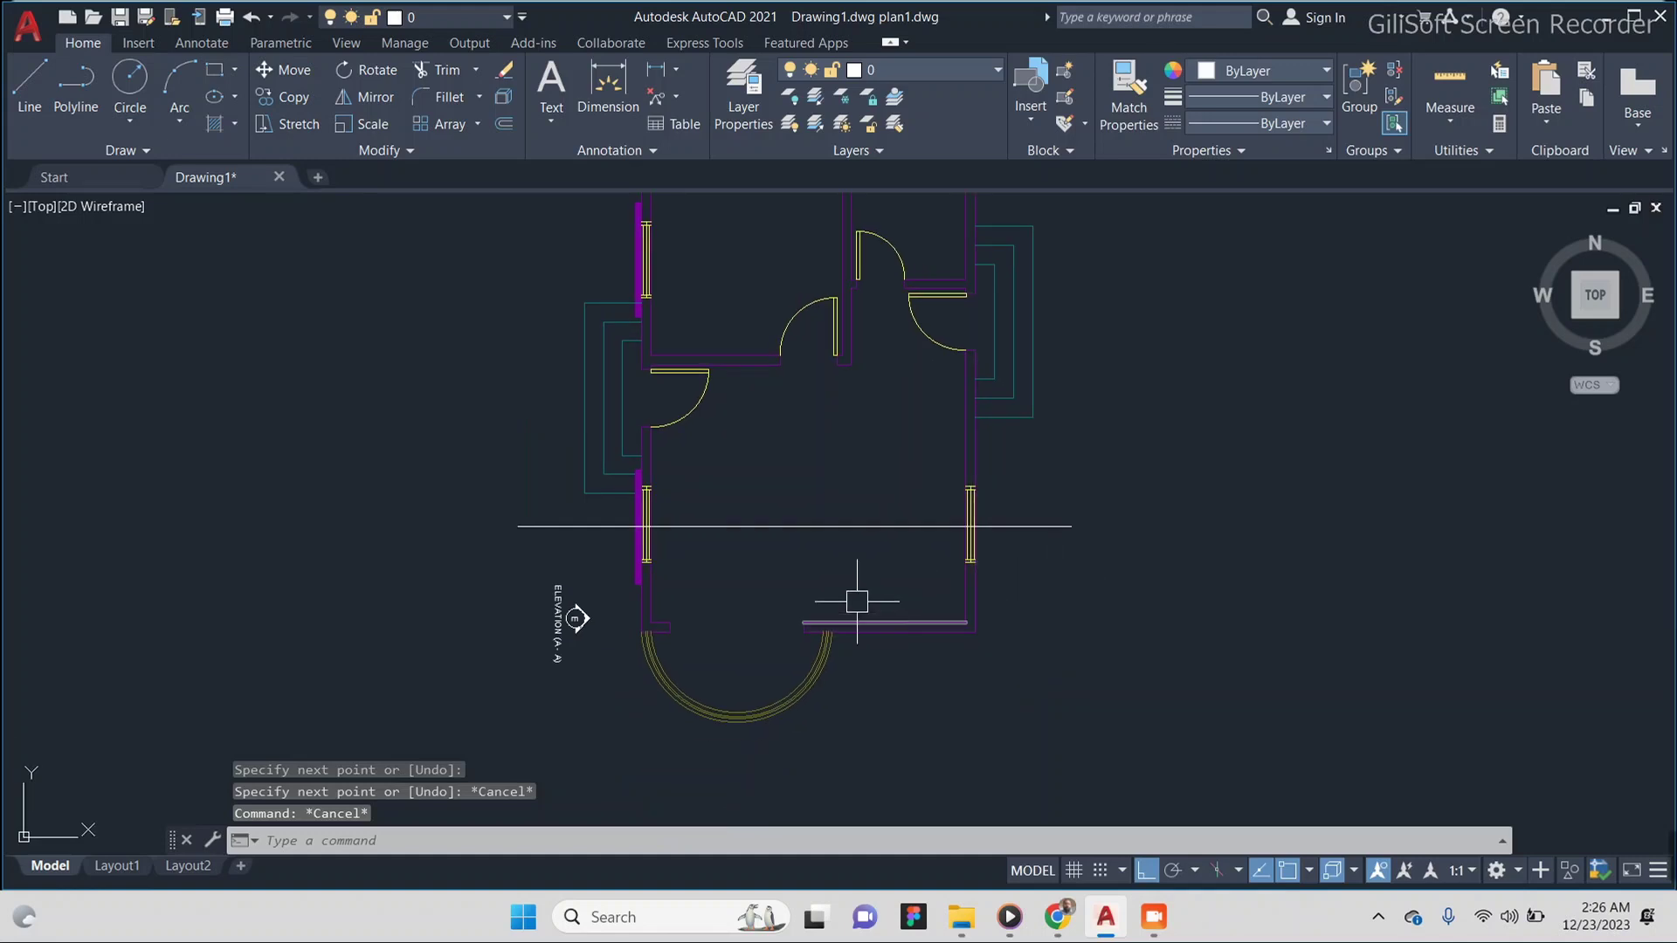
Move the section line lower on the plan.
type("m")
key("Return")
left_click(835, 526)
key("Return")
left_click(1296, 436)
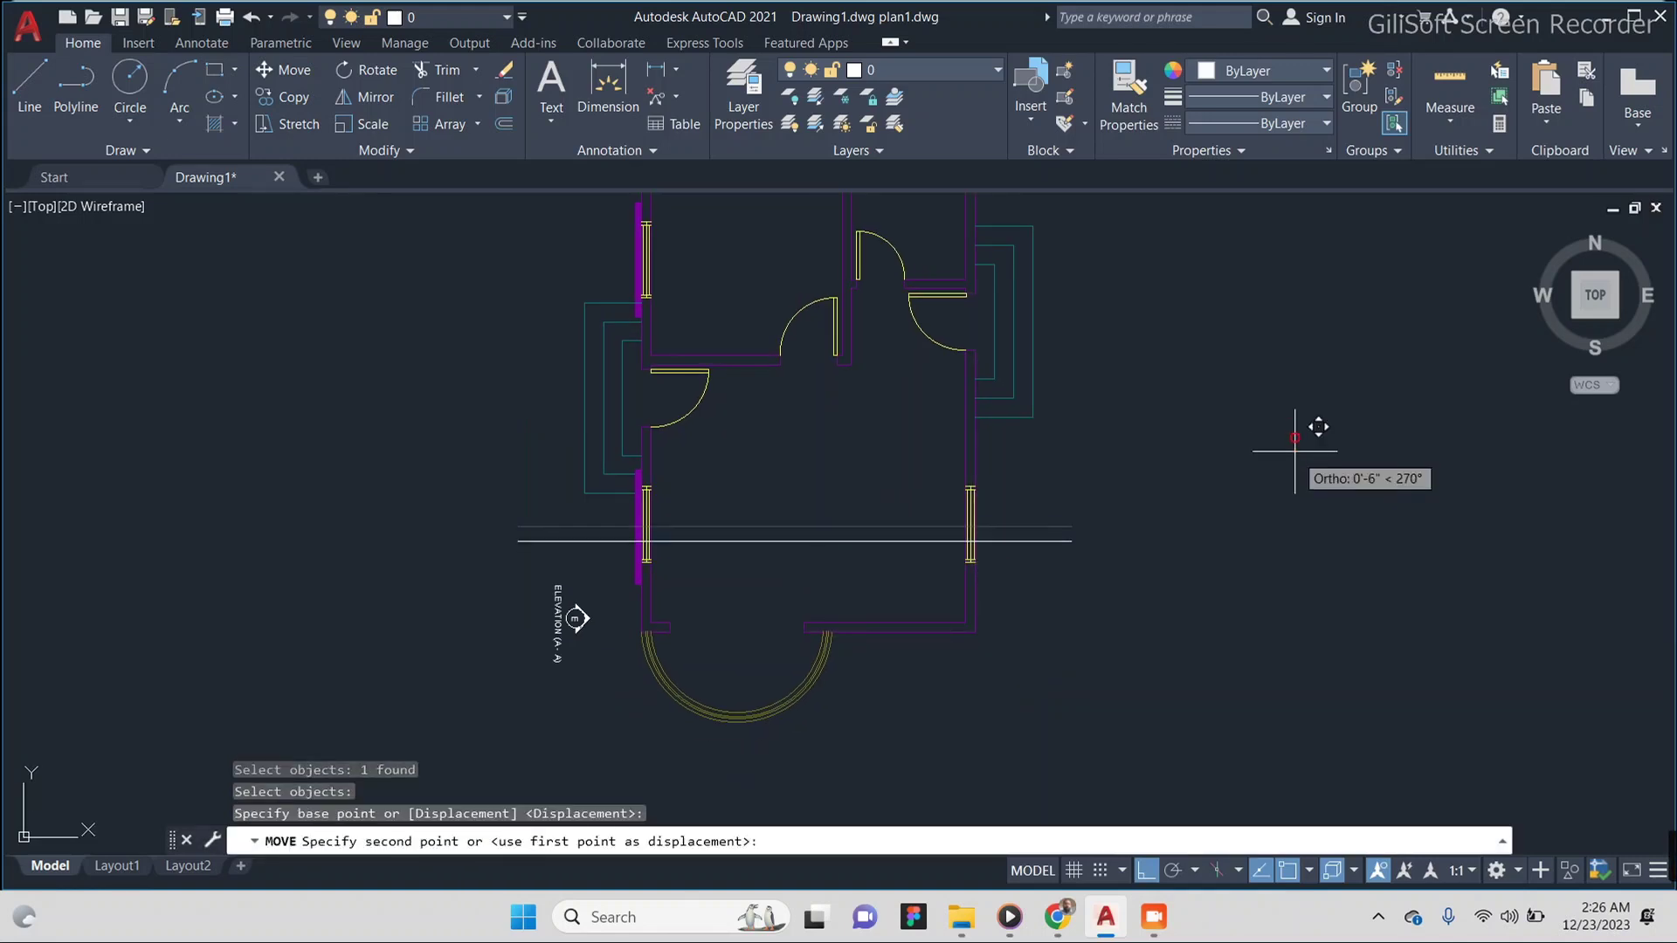
left_click(1301, 504)
Reposition the section line so it cuts through the side windows.
type("m")
key("Return")
left_click(1048, 594)
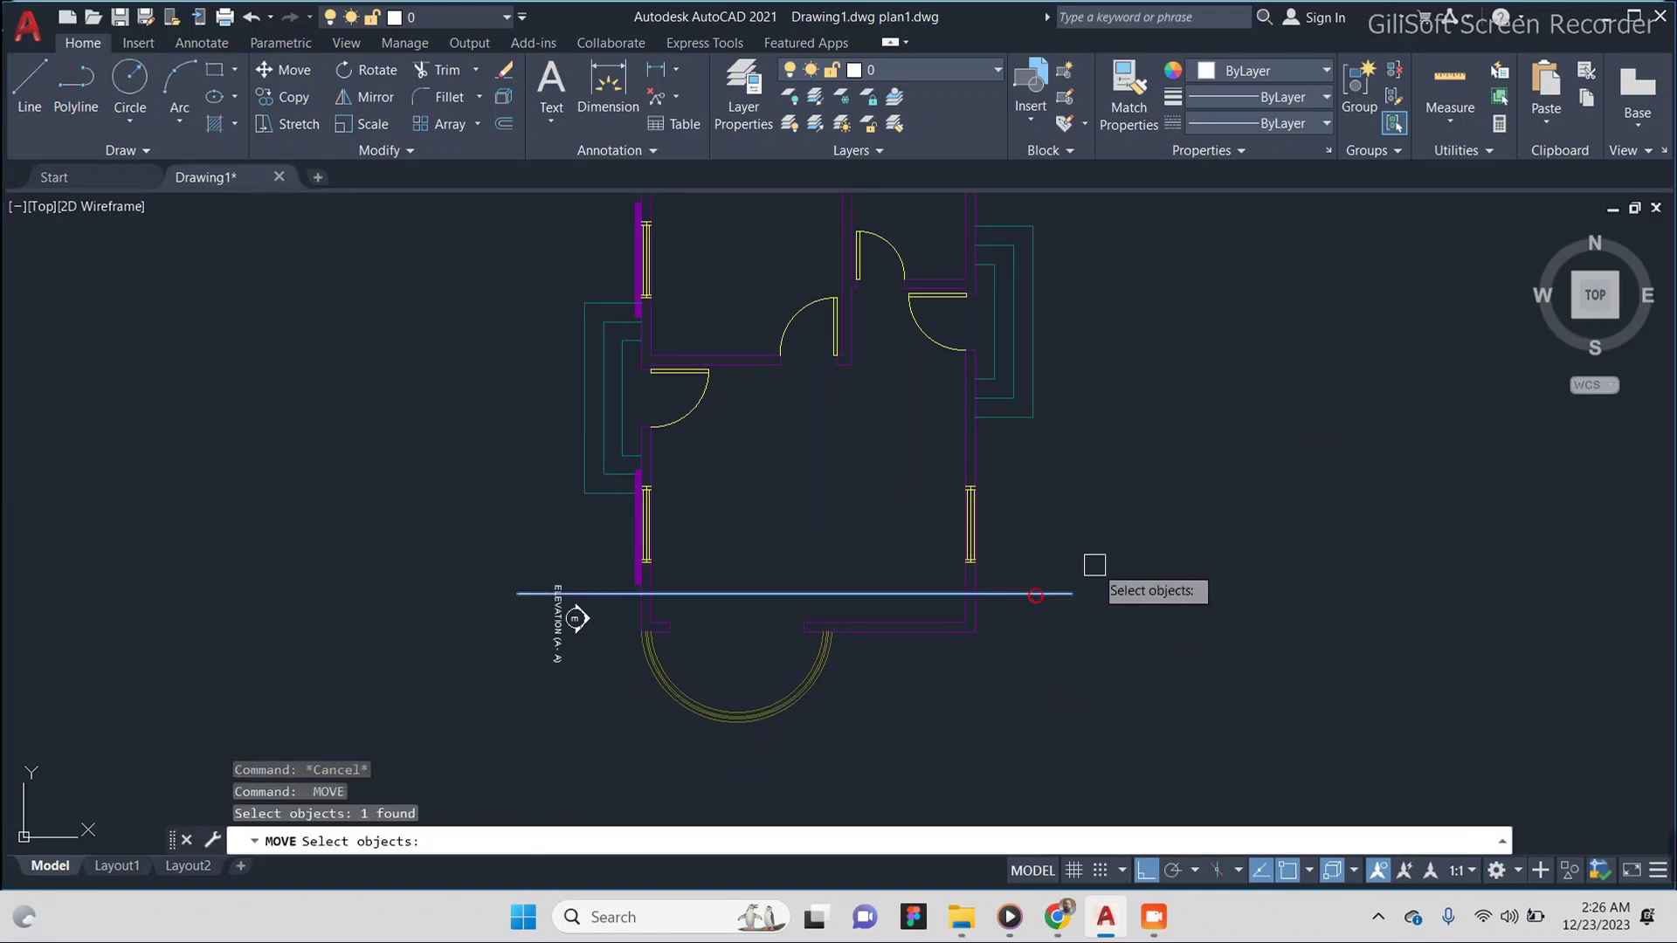
key("Return")
left_click(1147, 531)
left_click(1147, 470)
key("Escape")
key("Escape")
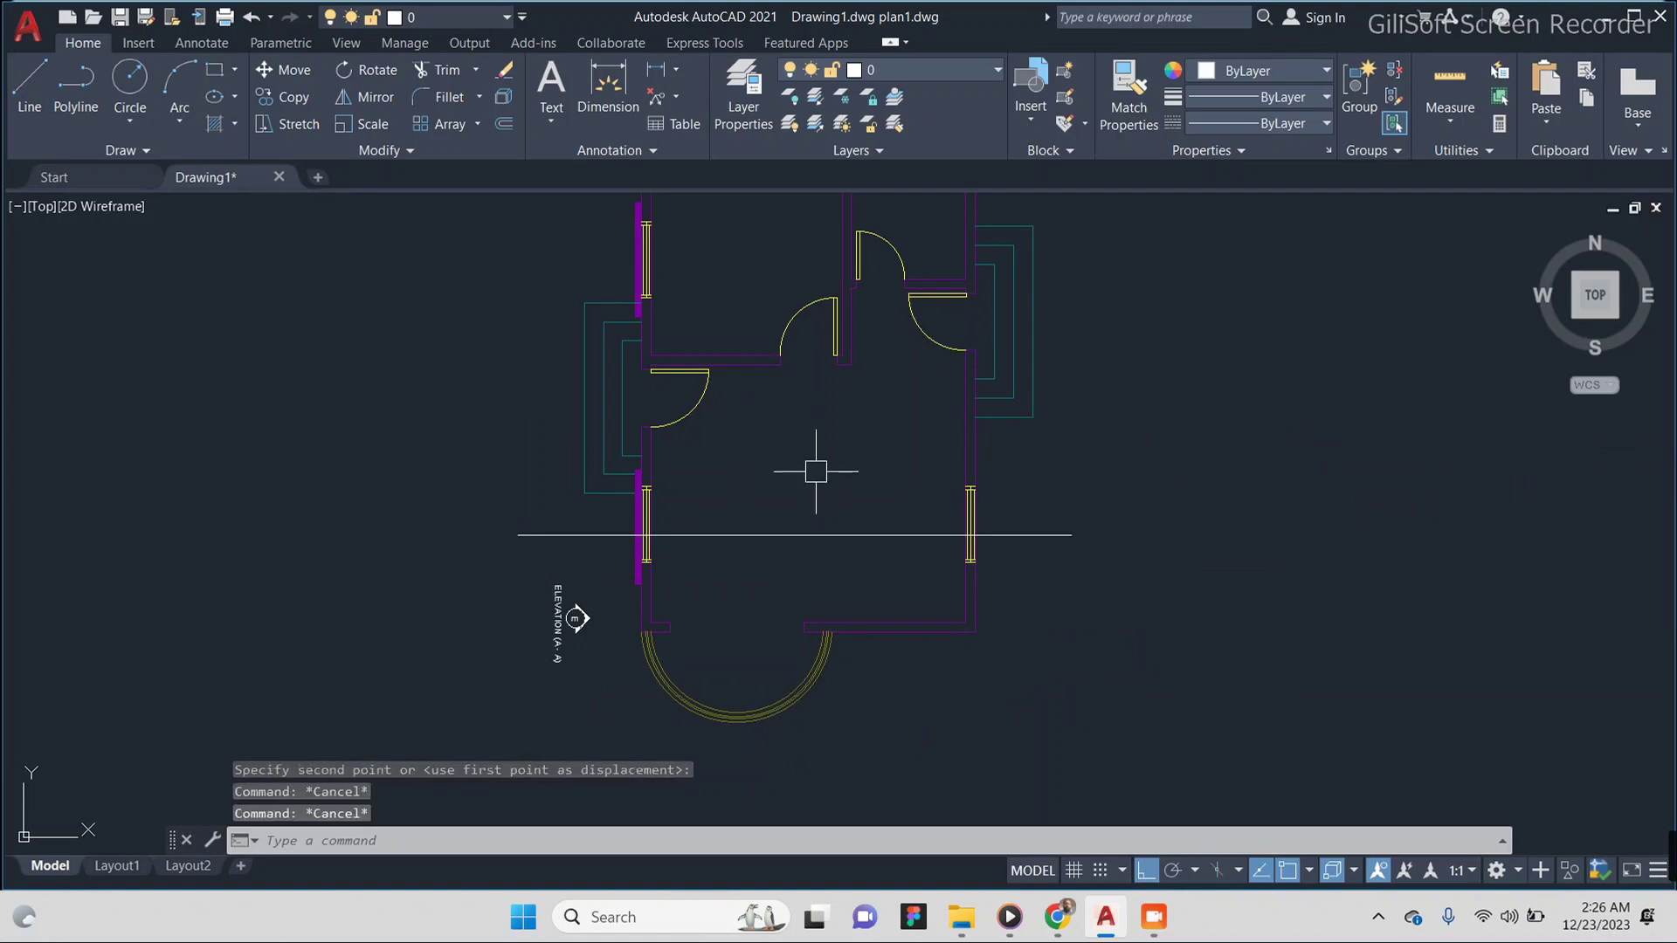
middle_click_drag(816, 472, 799, 528)
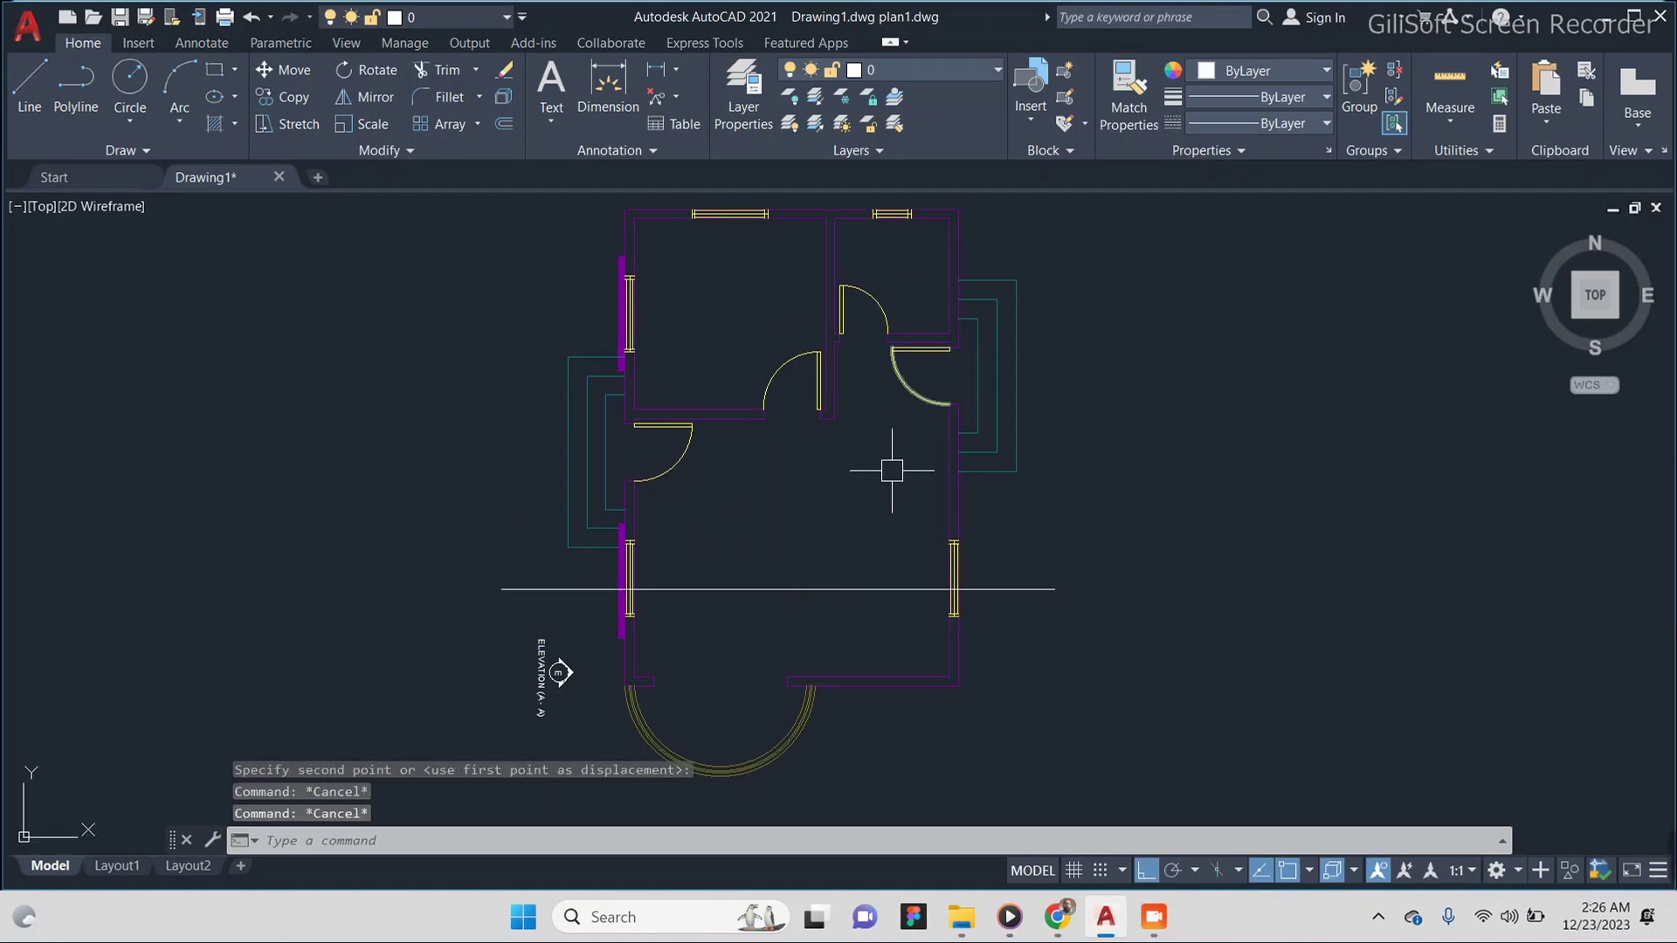
middle_click_drag(830, 609, 763, 622)
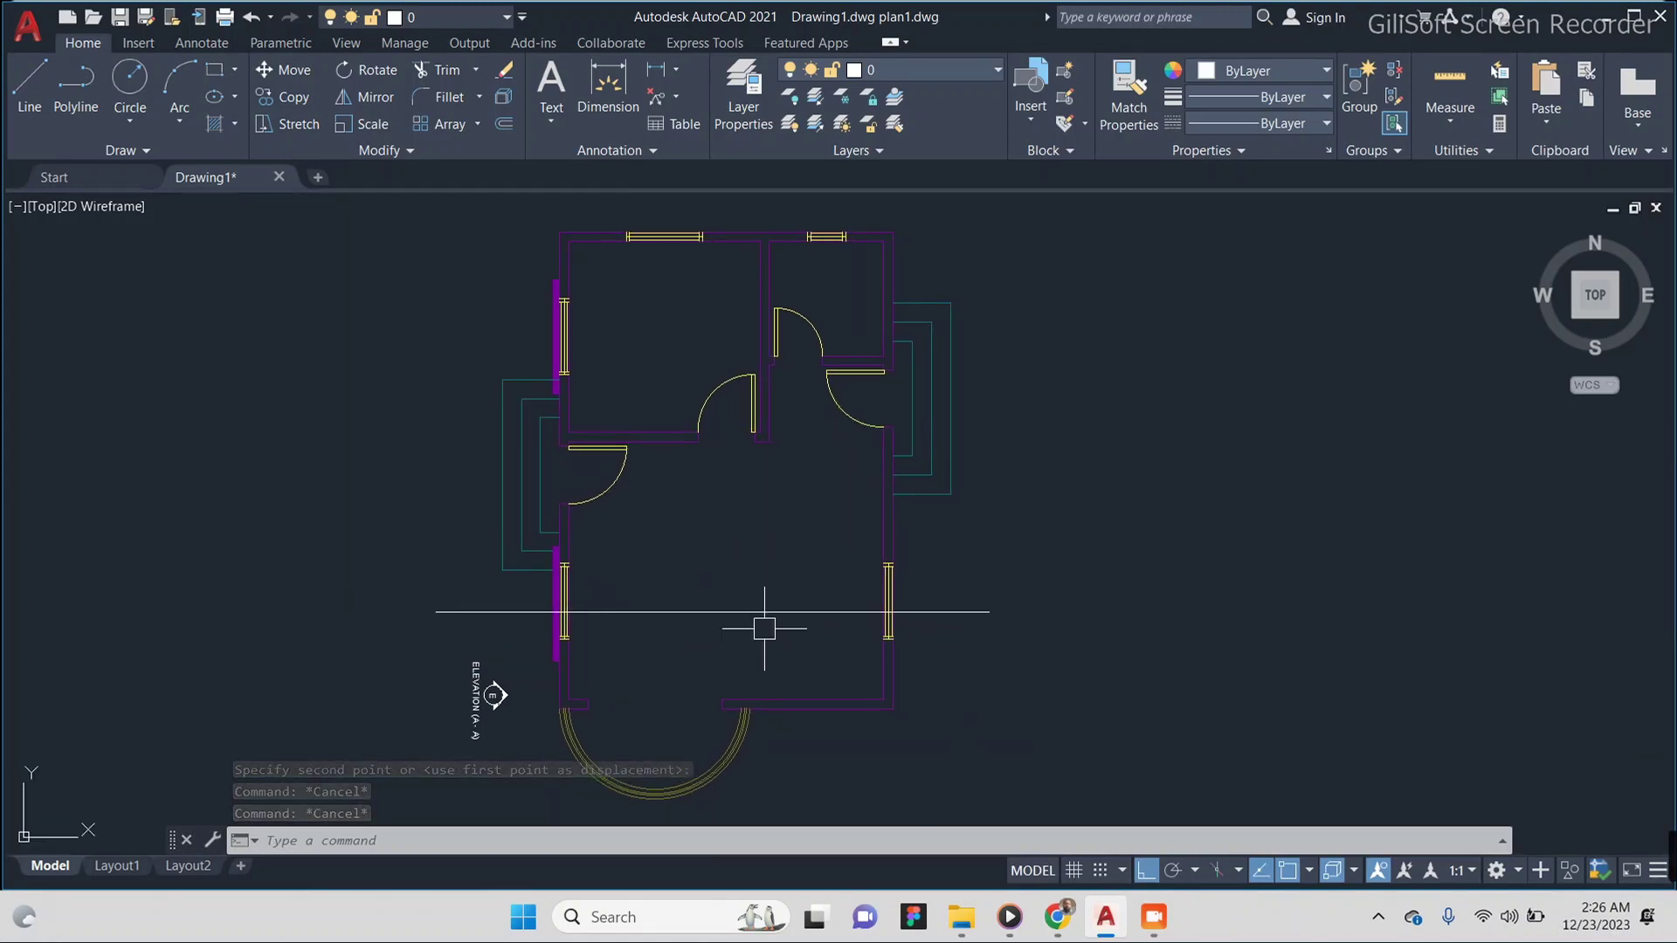
key("Escape")
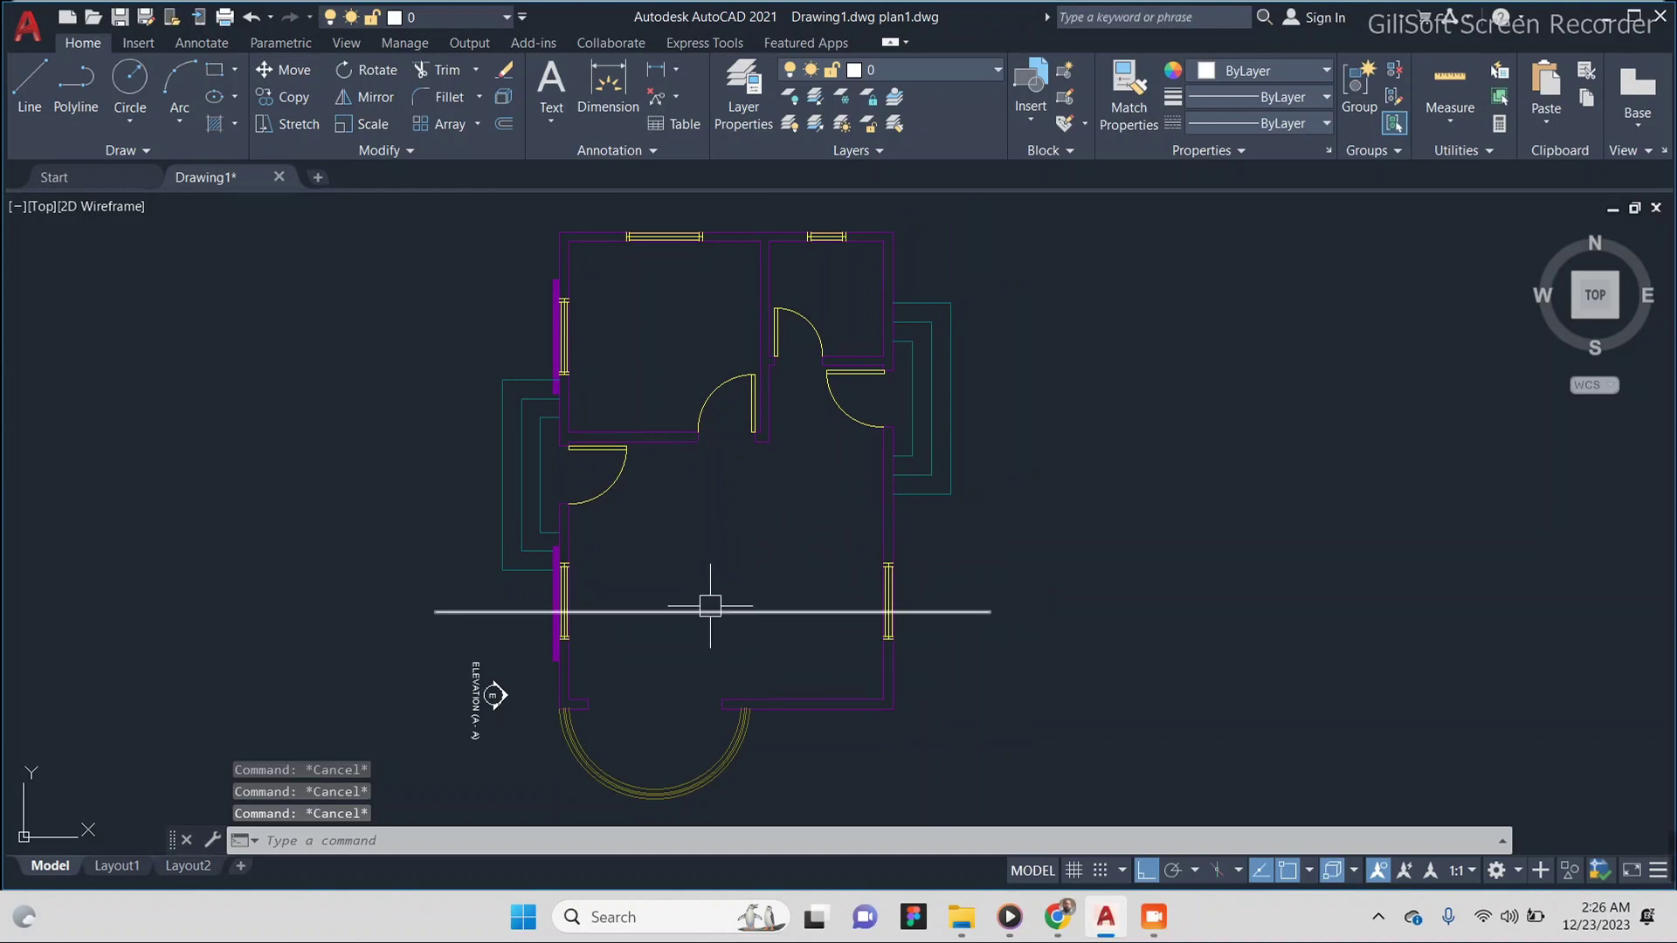
Draw a small triangular arrowhead at the section line's right end.
scroll(961, 594, "up", 2)
type("l")
key("Return")
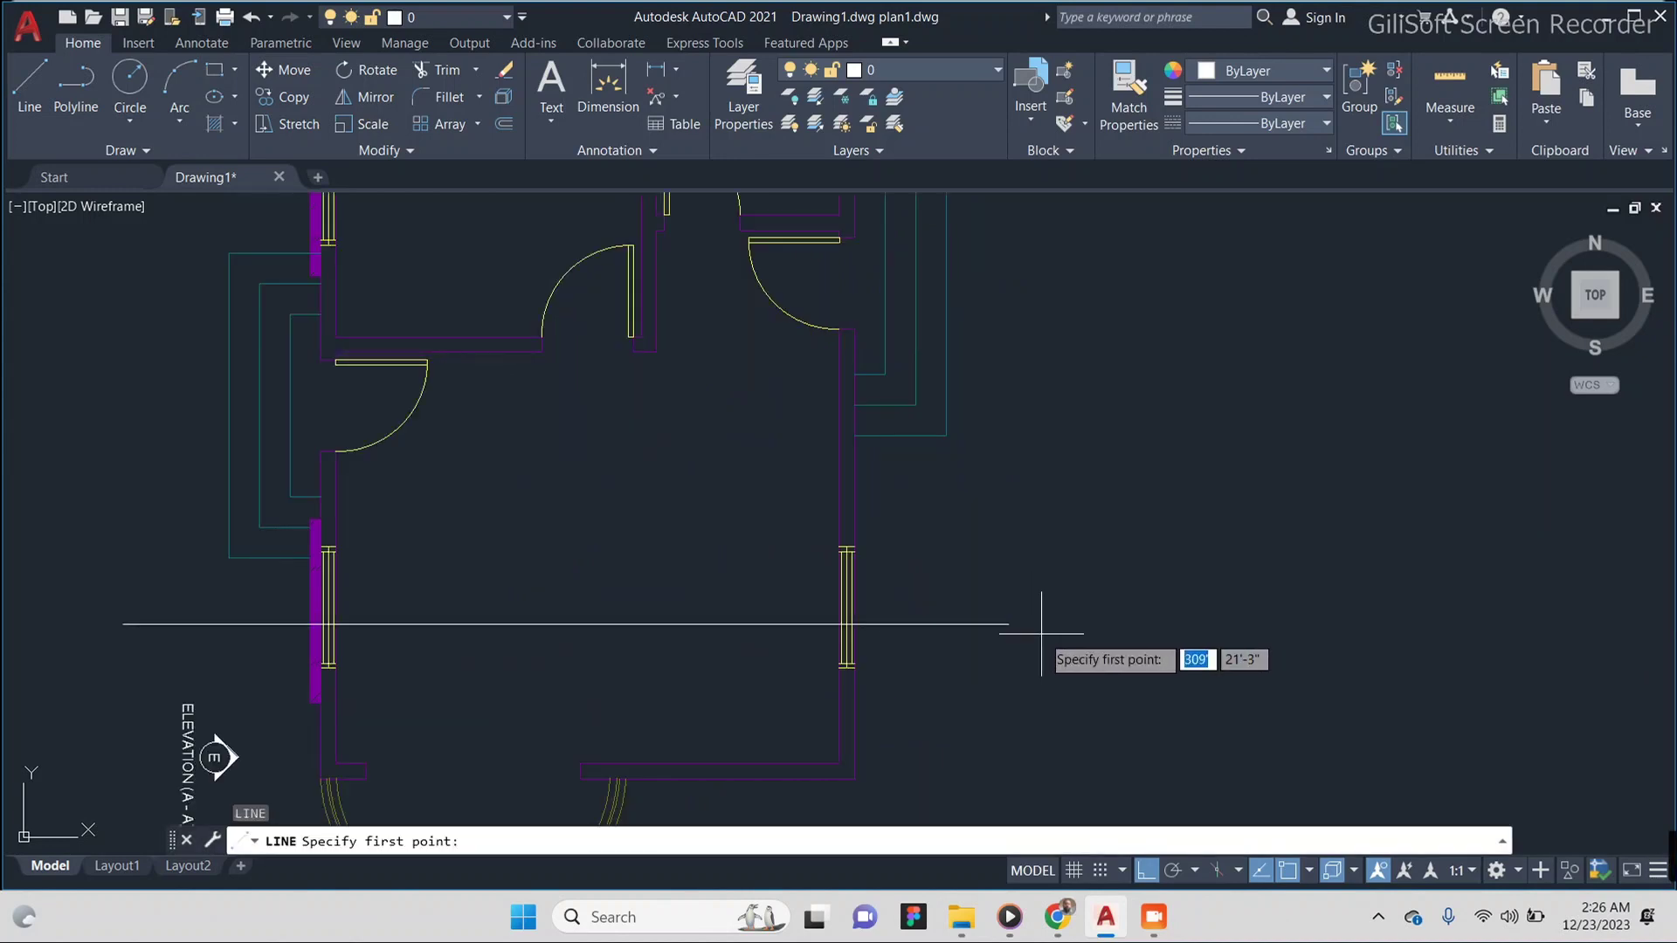
left_click(1008, 624)
scroll(1008, 624, "up", 2)
scroll(1009, 568, "up", 2)
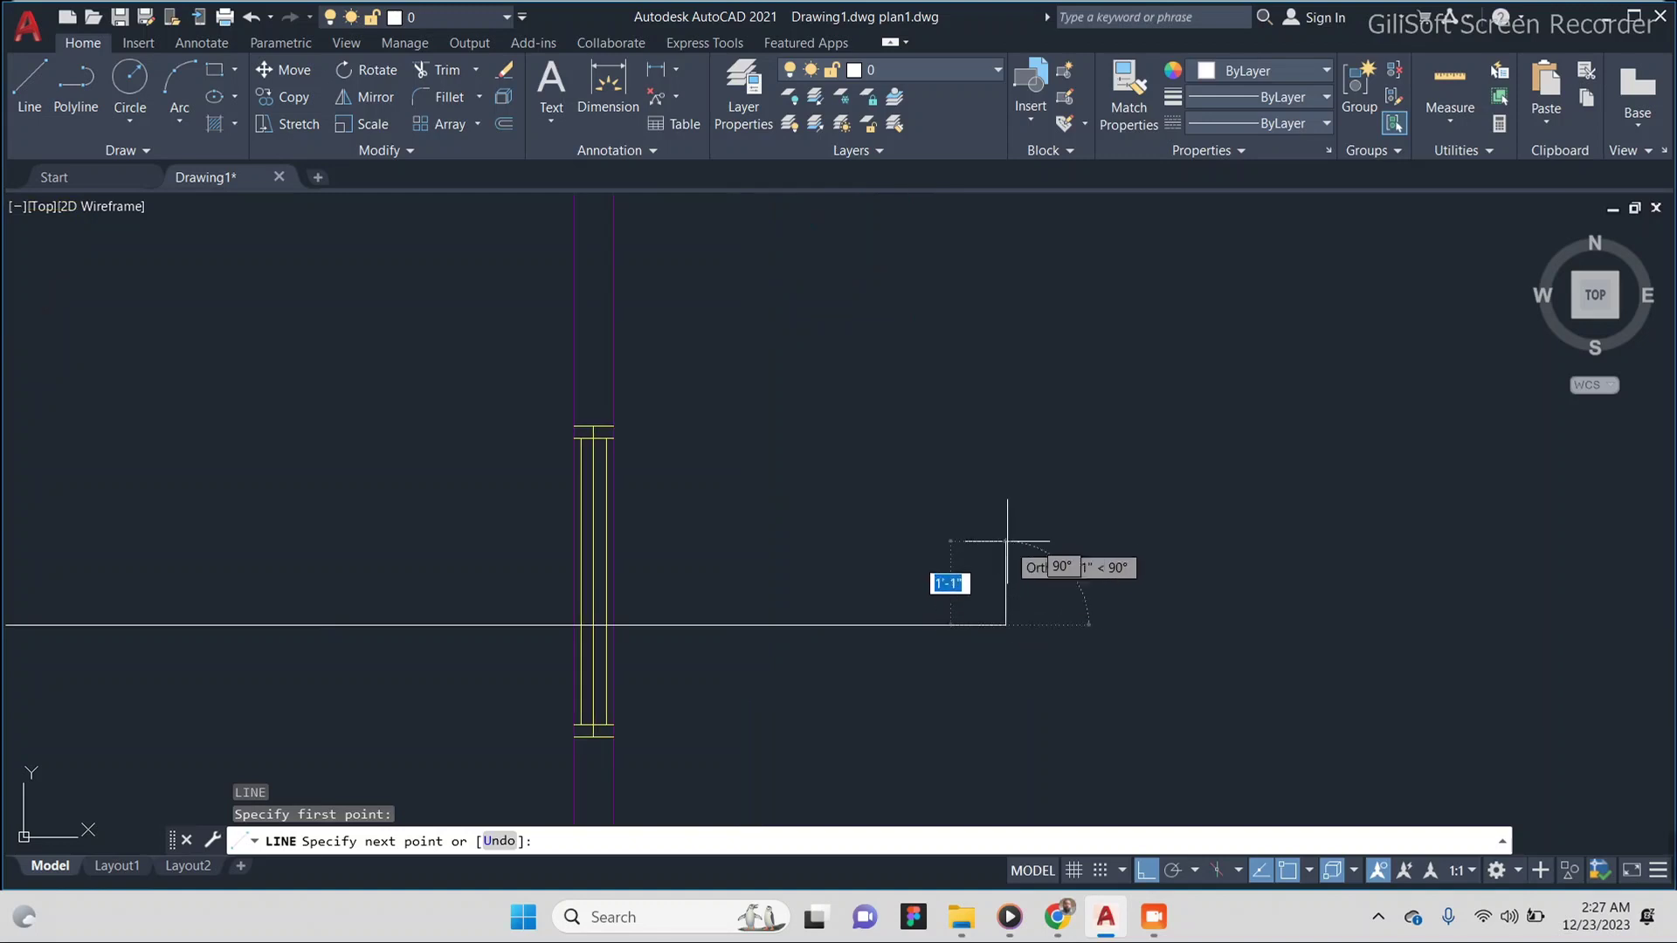
left_click(933, 623)
key("Escape")
scroll(1108, 594, "down", 2)
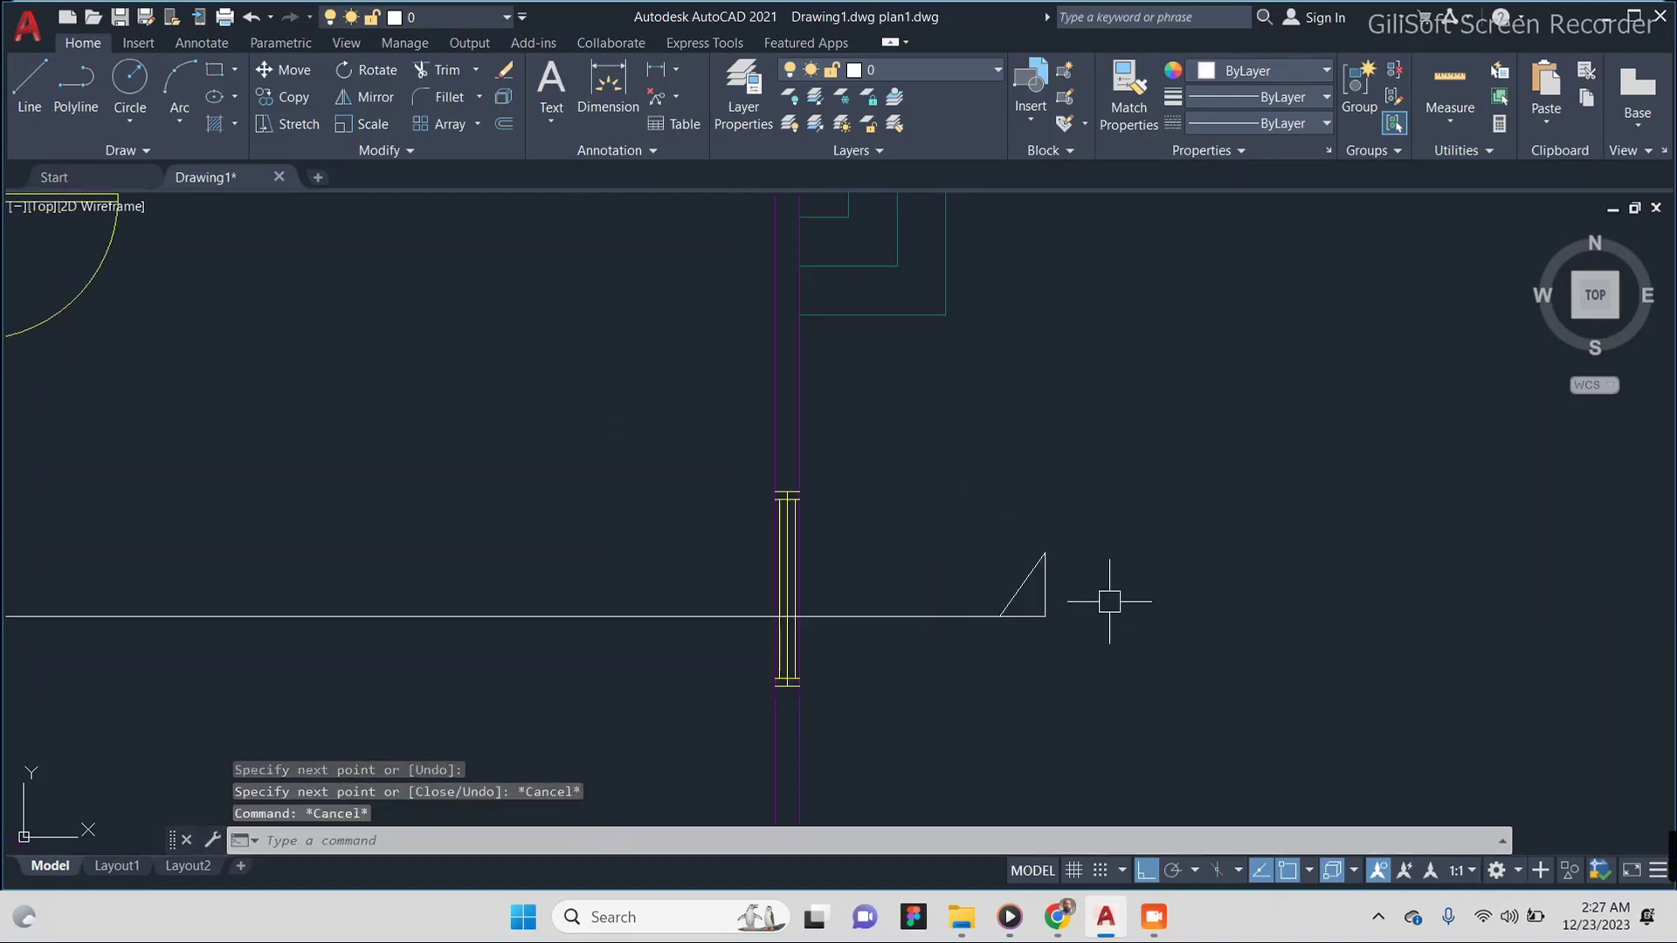
scroll(1111, 602, "down", 2)
Fill the arrowhead triangle with a Solid hatch.
type("mi")
key("Return")
left_click(1113, 552)
key("Escape")
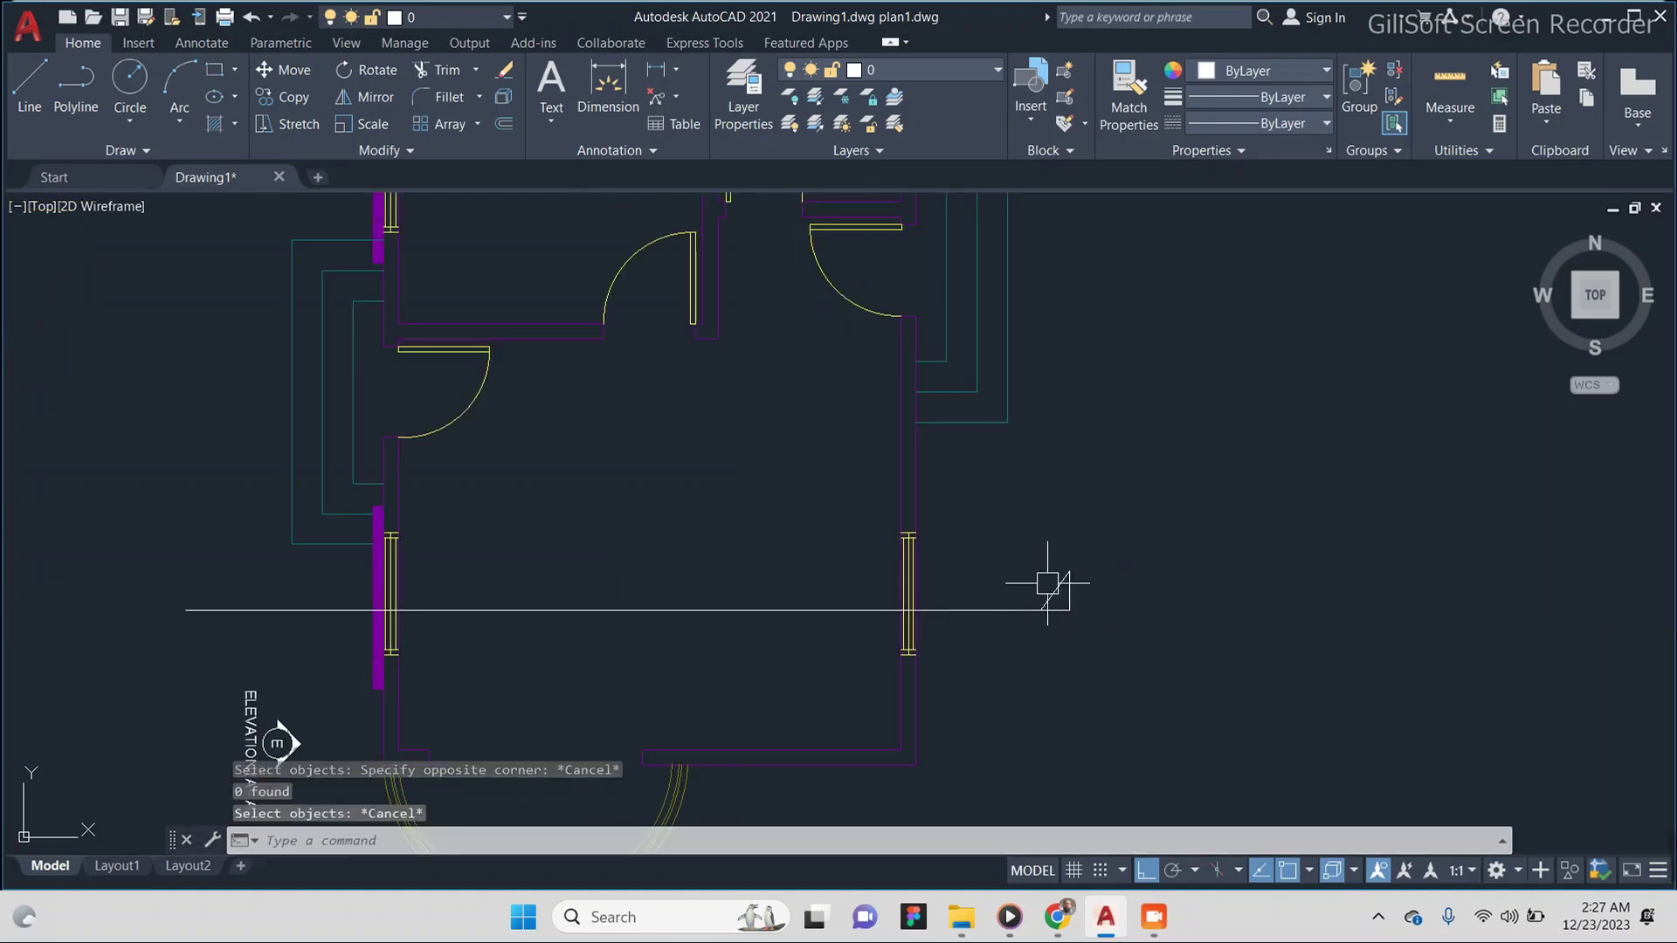
type("h")
key("Return")
left_click(1055, 594)
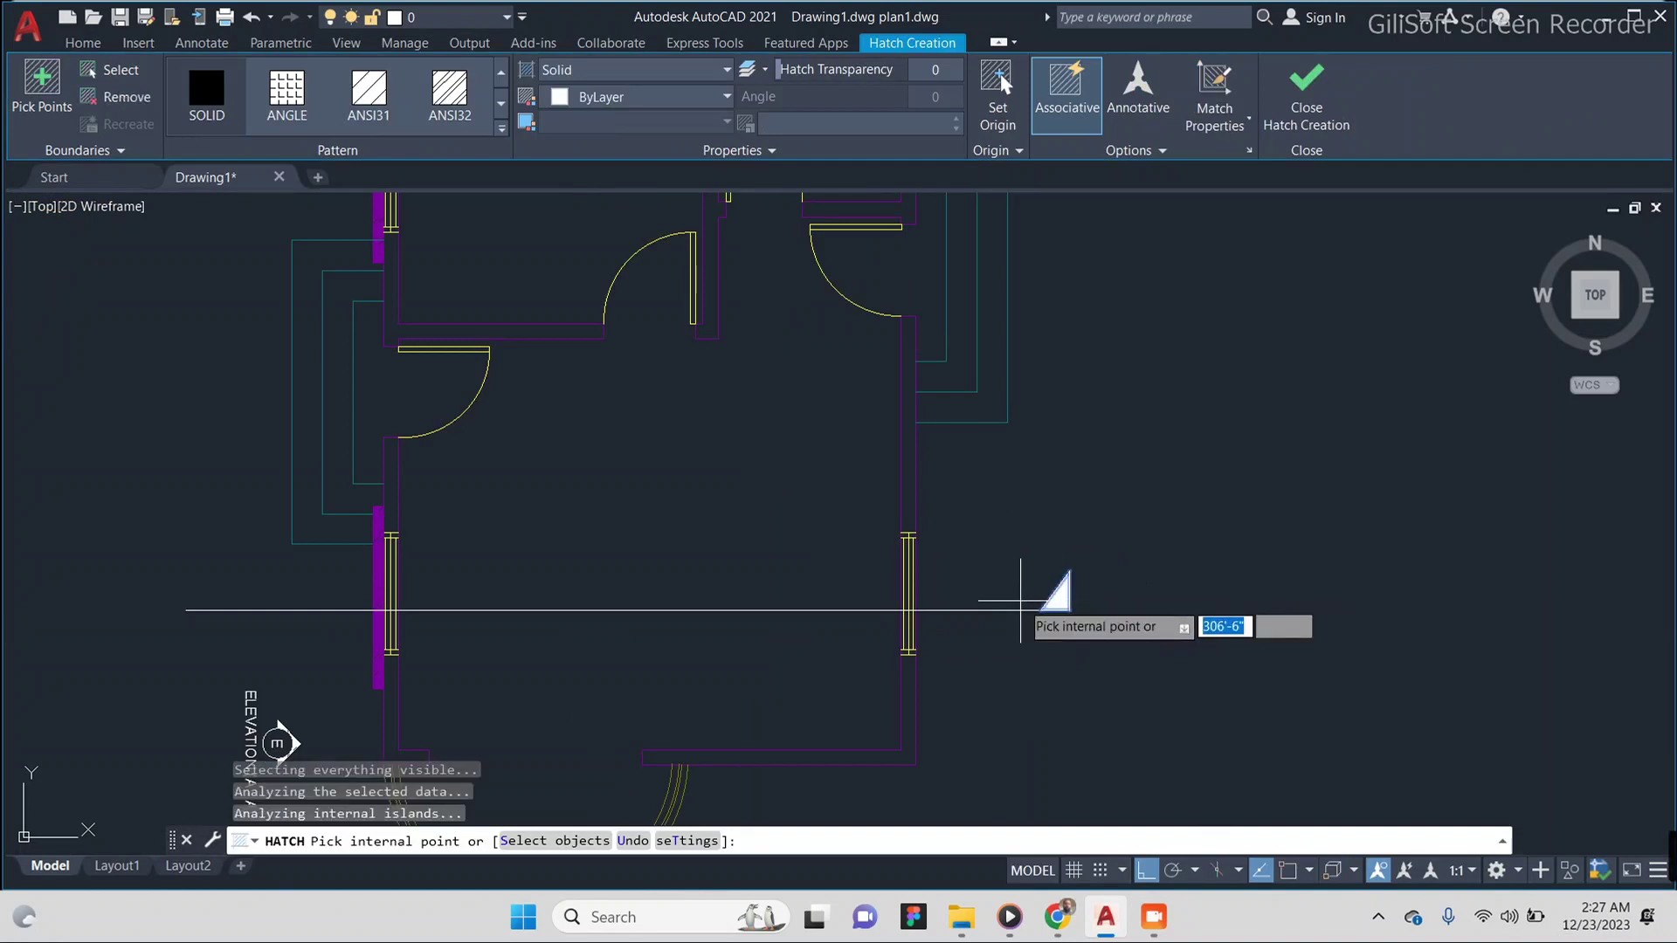
key("Escape")
key("Escape")
Mirror the arrowhead and its fill about the plan centre to the line's left end.
type("i")
key("Return")
left_click(1113, 552)
left_click(966, 580)
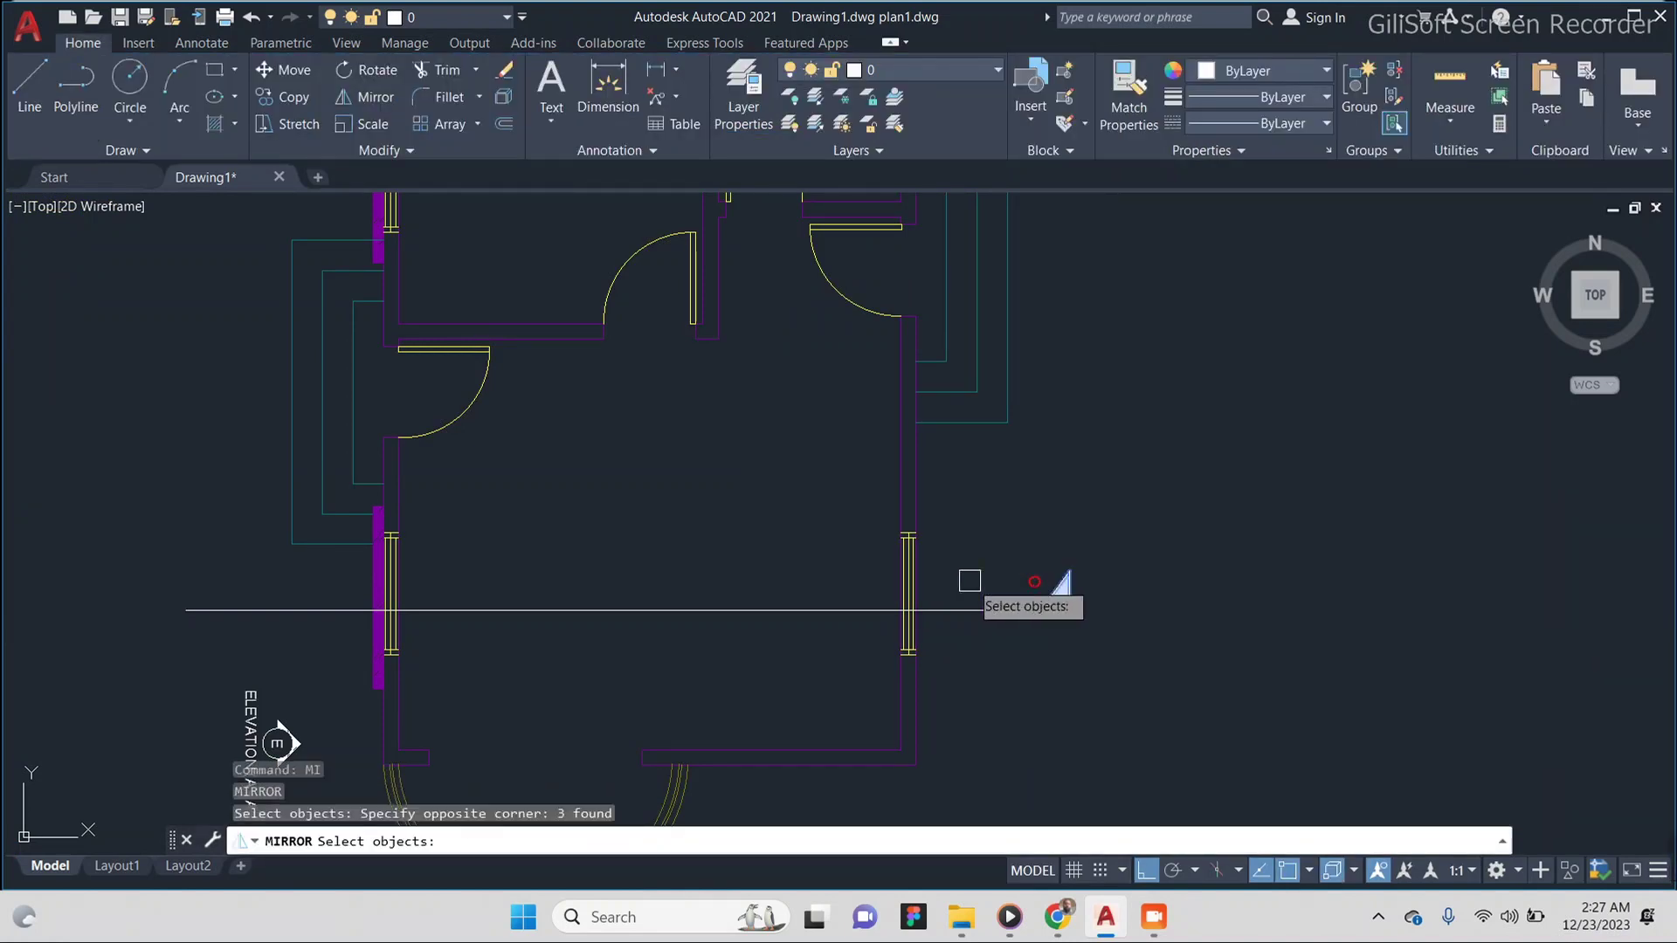
key("Return")
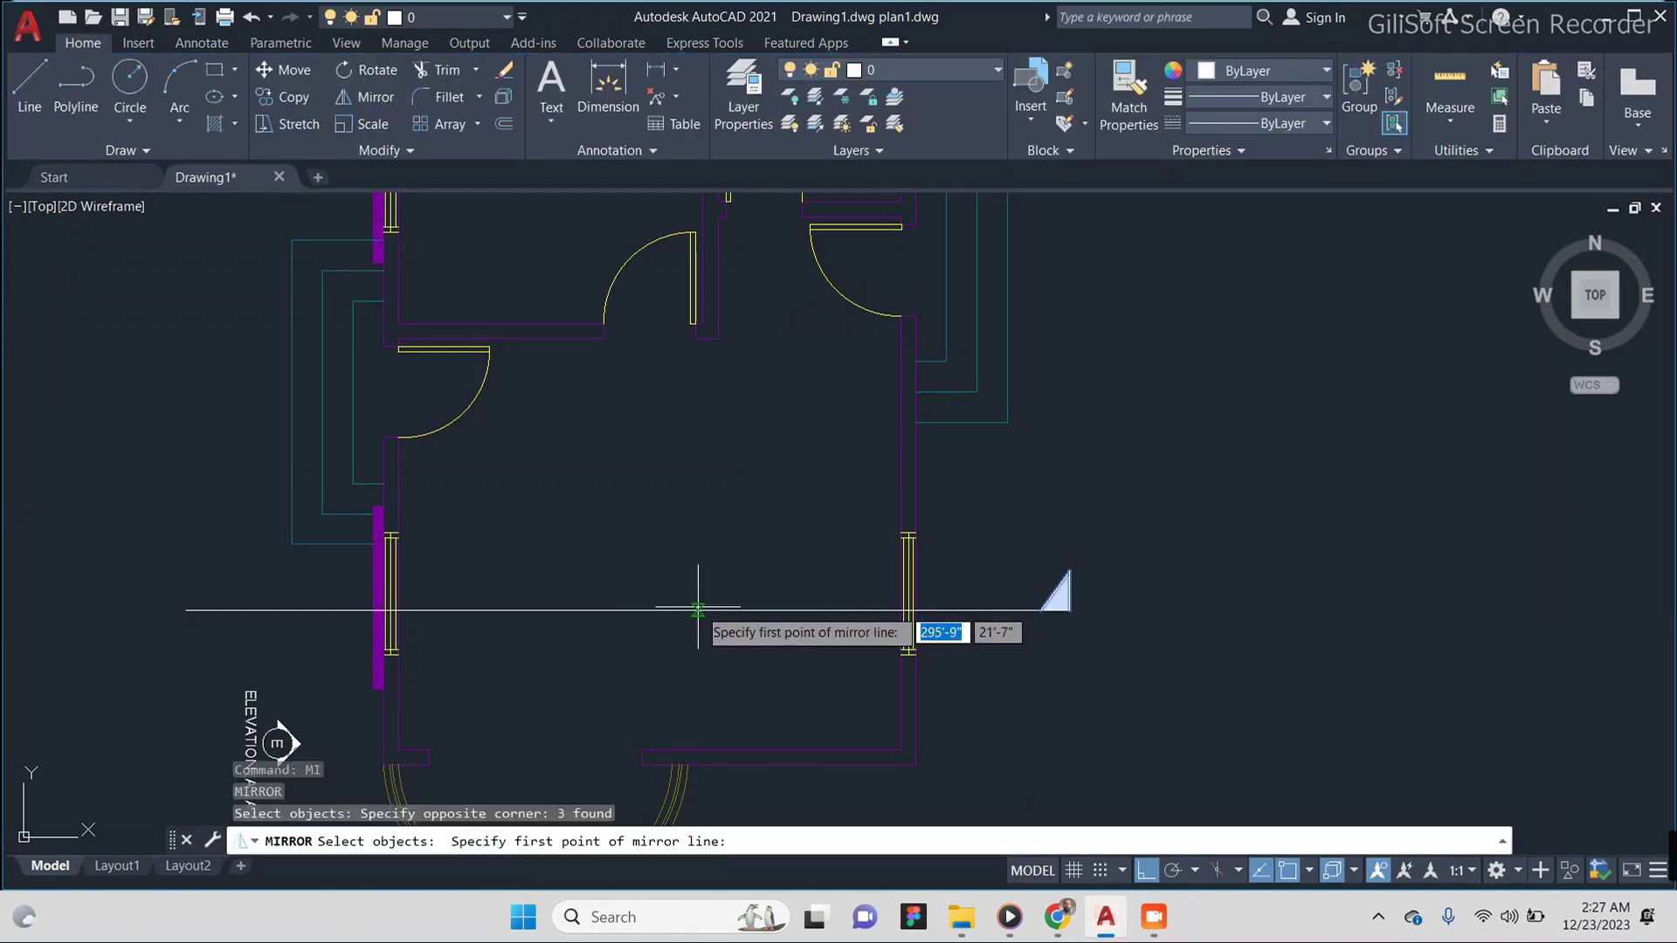
left_click(627, 610)
left_click(625, 485)
key("Return")
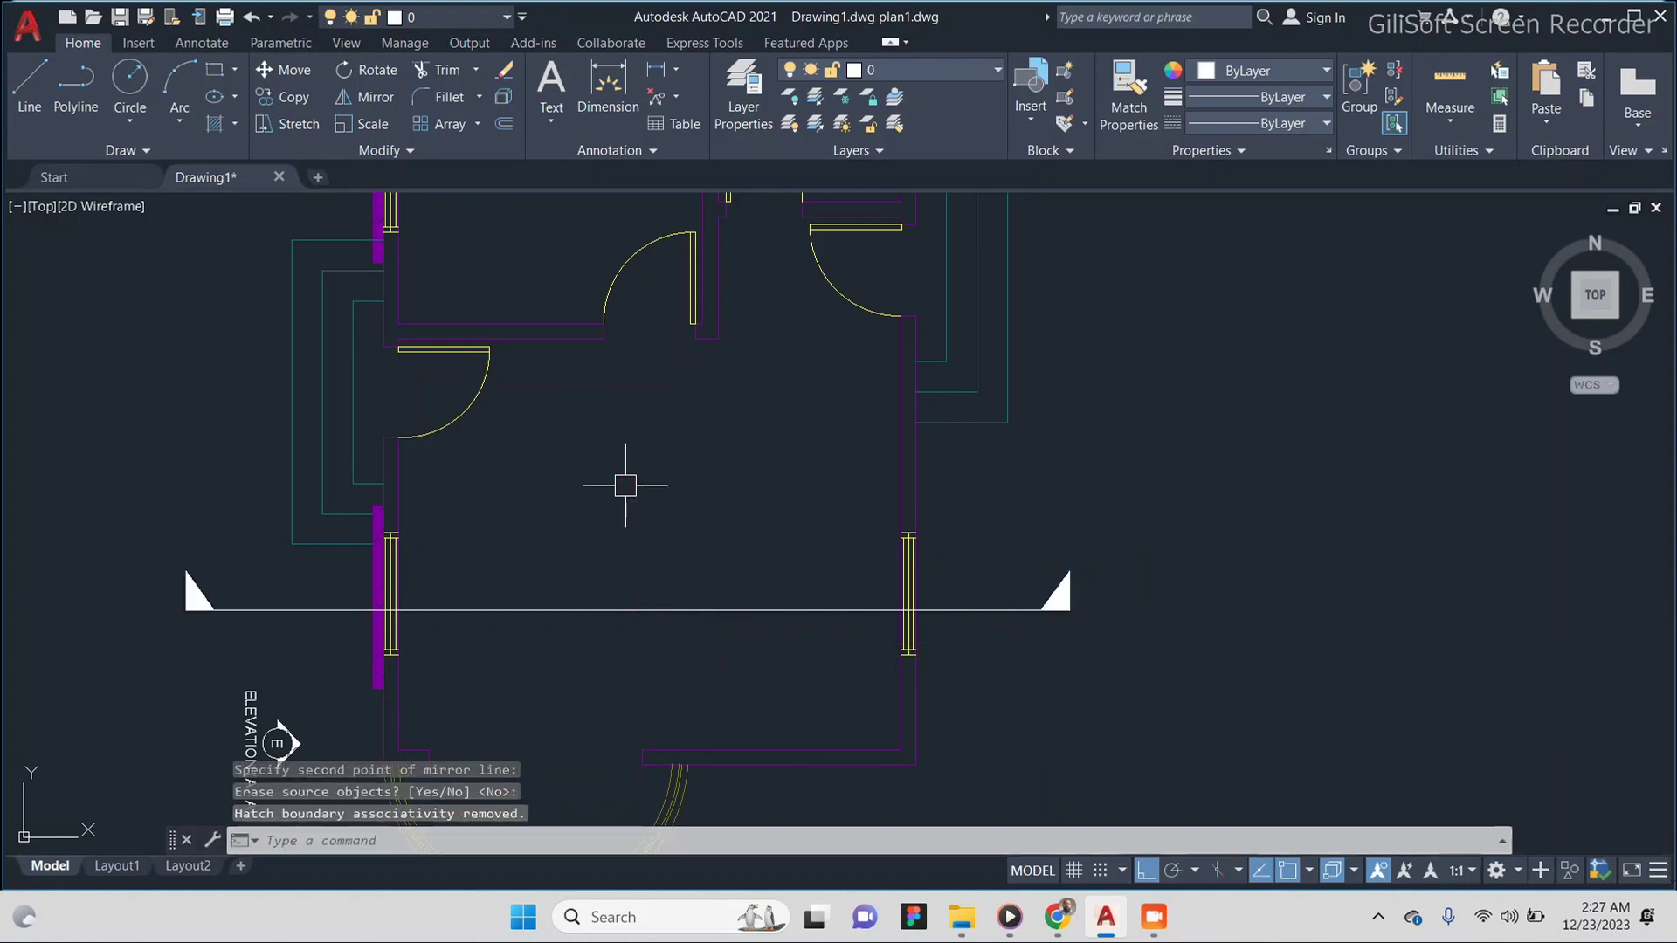
scroll(622, 479, "down", 2)
scroll(622, 480, "down", 2)
key("Escape")
key("Escape")
scroll(888, 579, "up", 2)
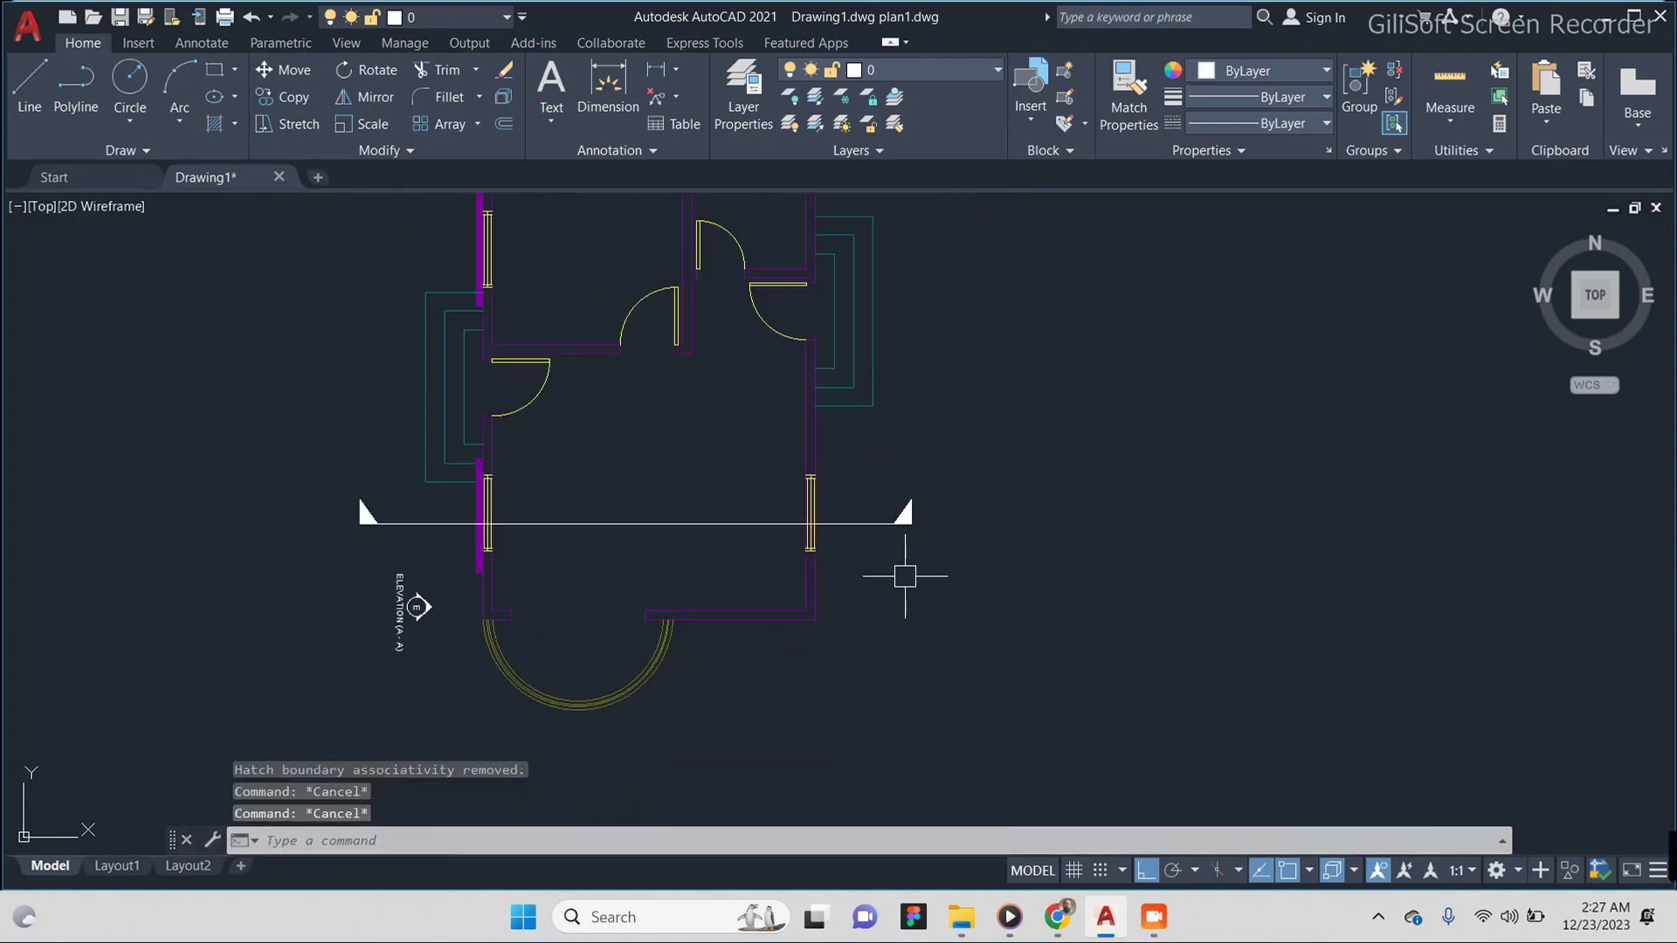
middle_click_drag(722, 384, 745, 419)
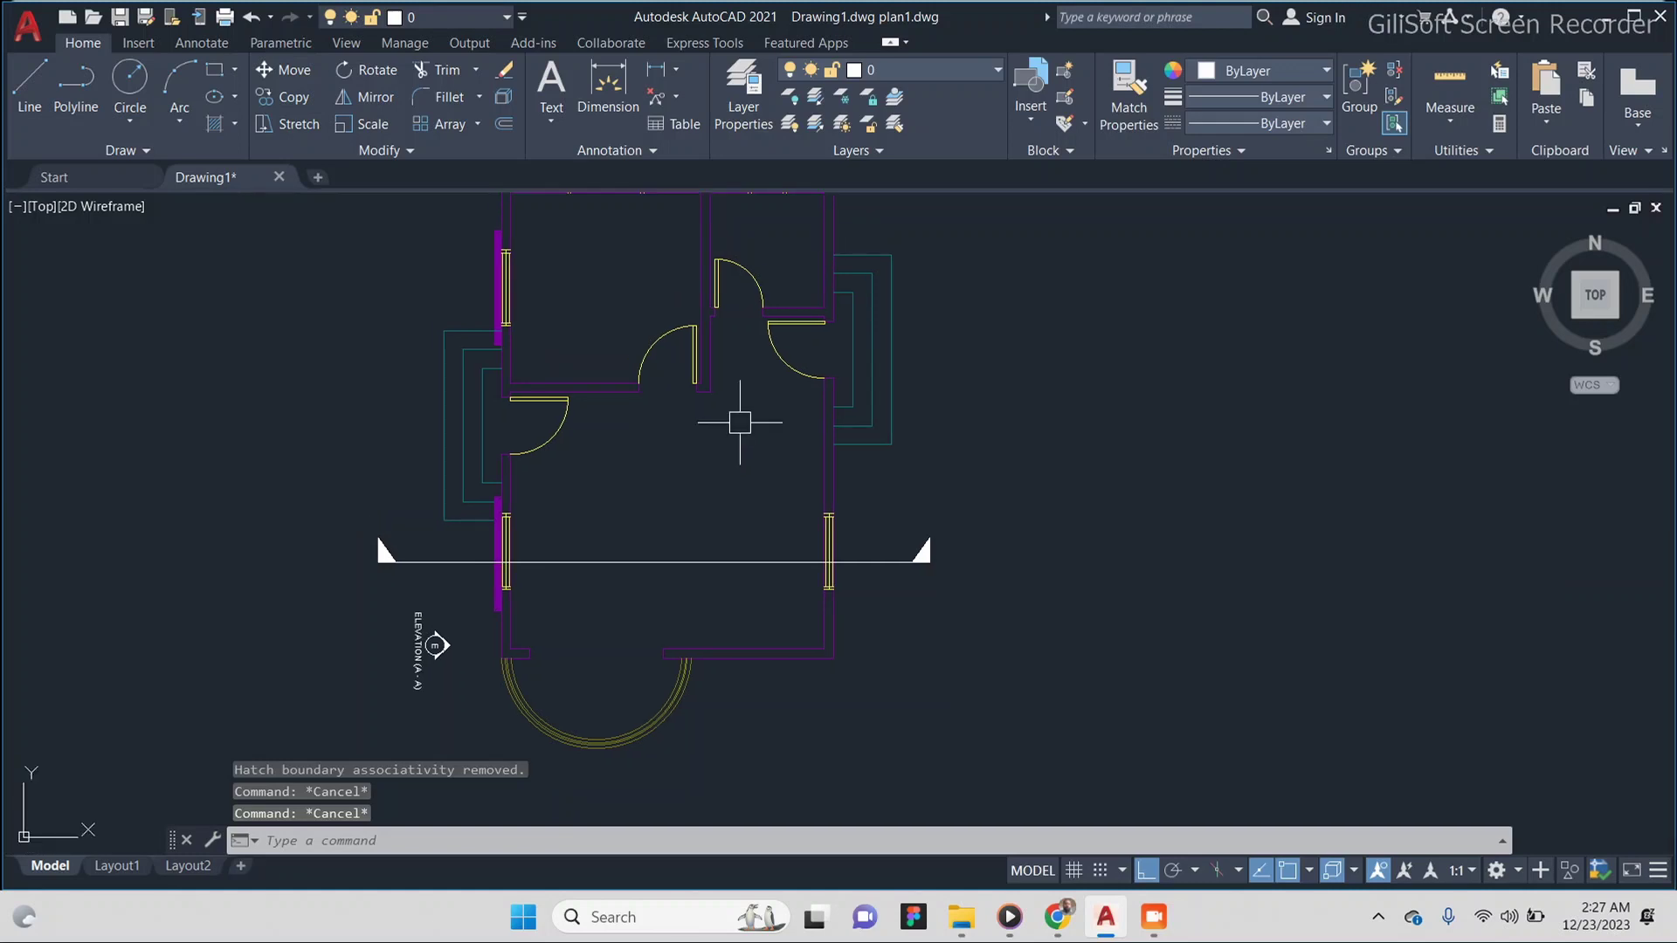
Draw a long horizontal ground line below the floor plan.
scroll(704, 378, "down", 2)
type("L")
key("Return")
scroll(760, 629, "down", 4)
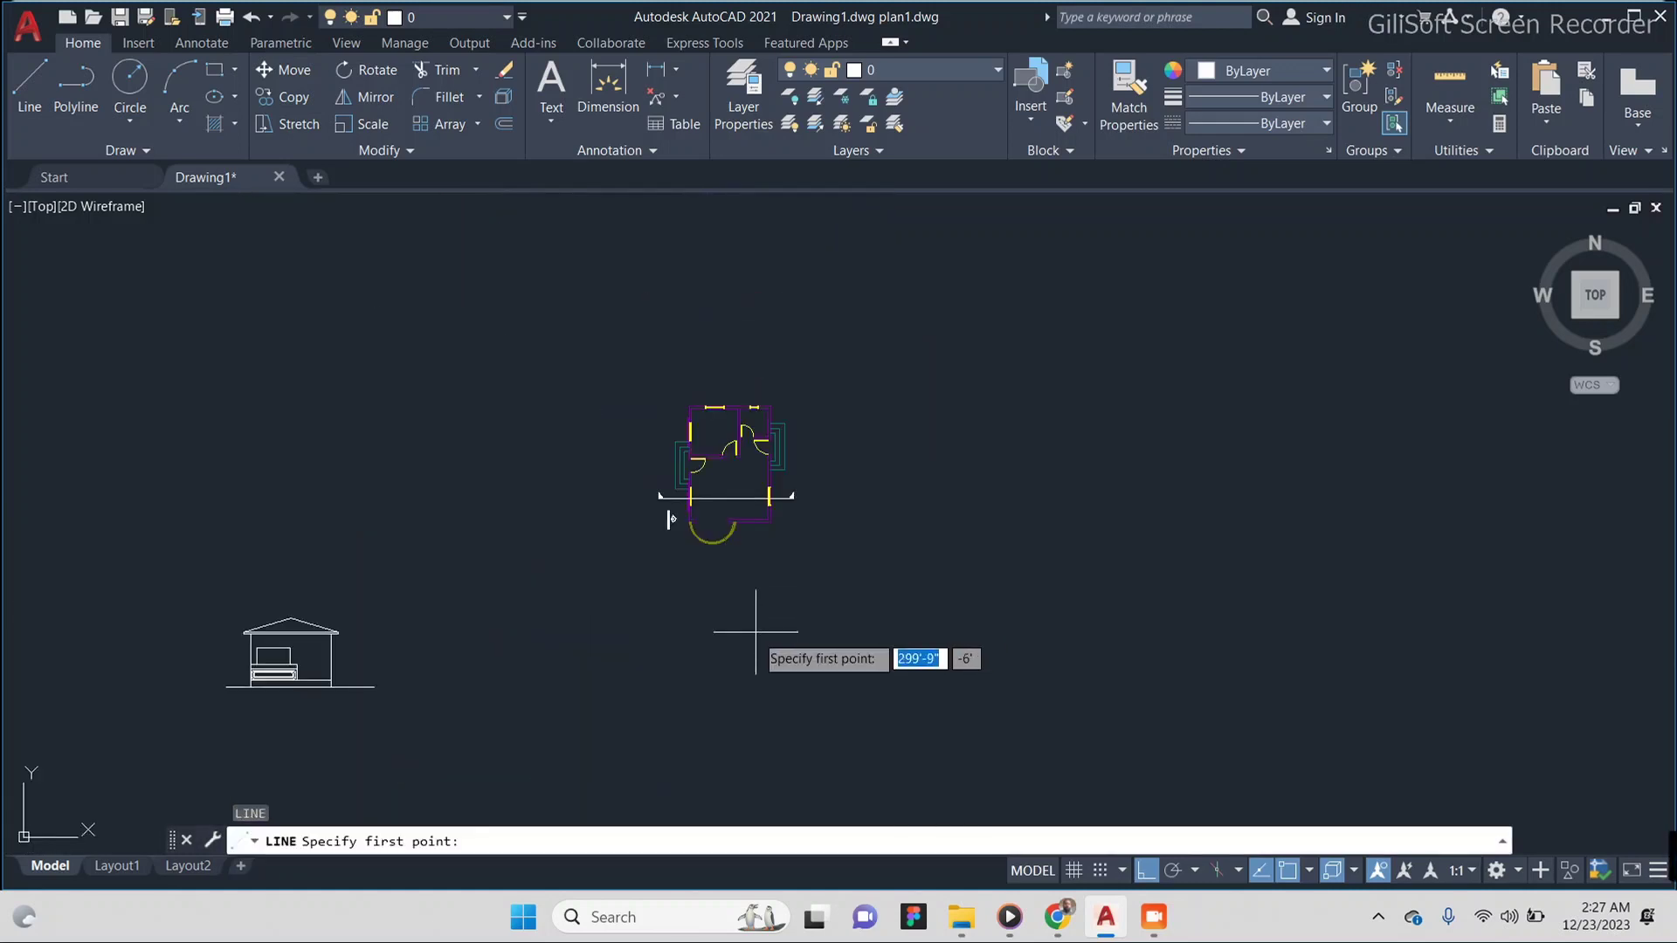
scroll(711, 477, "up", 1)
scroll(600, 599, "up", 3)
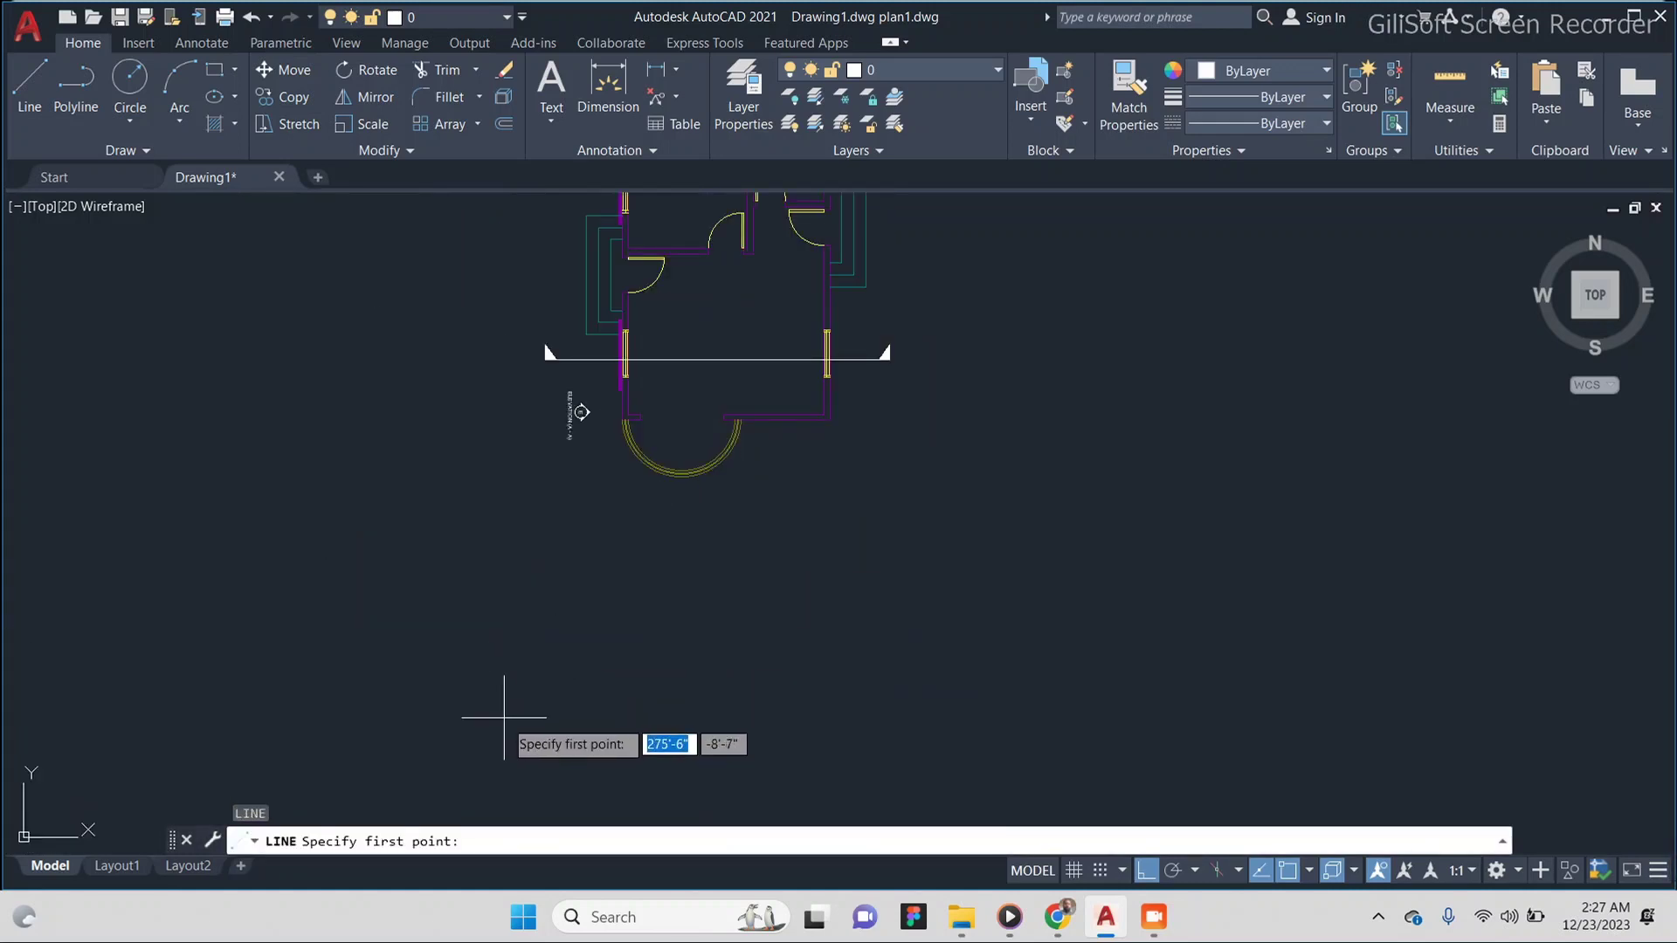
left_click(495, 724)
left_click(1072, 710)
key("Escape")
key("Escape")
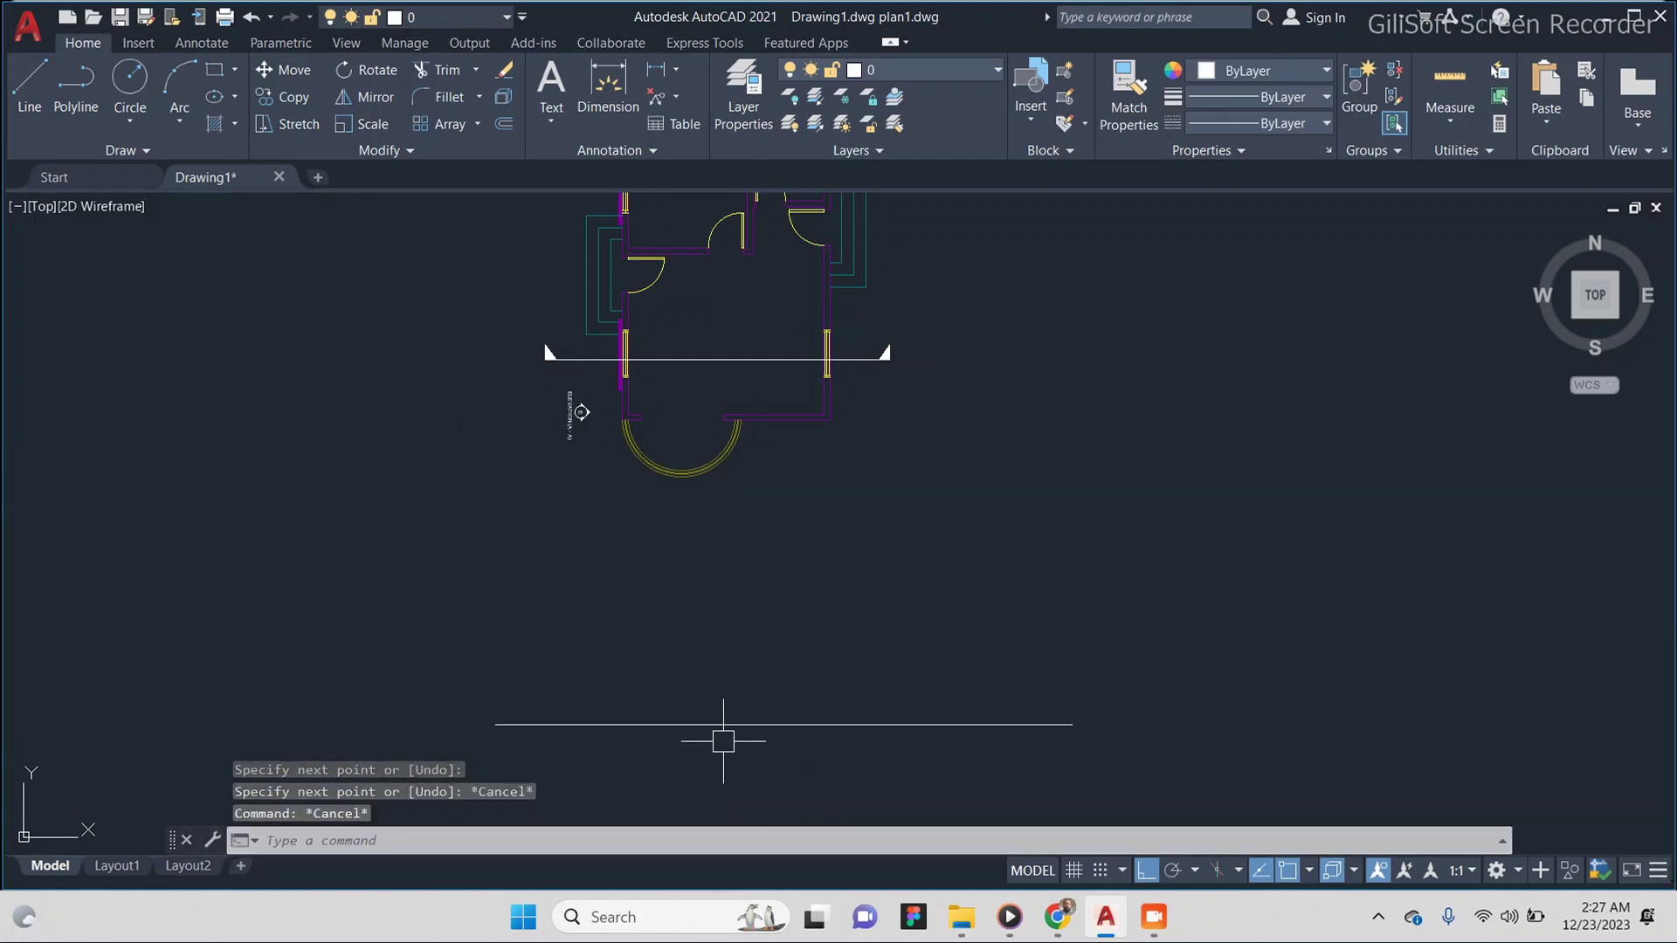
Offset the ground line upward by 18 to make the first elevation line.
middle_click_drag(723, 742, 749, 667)
key("Return")
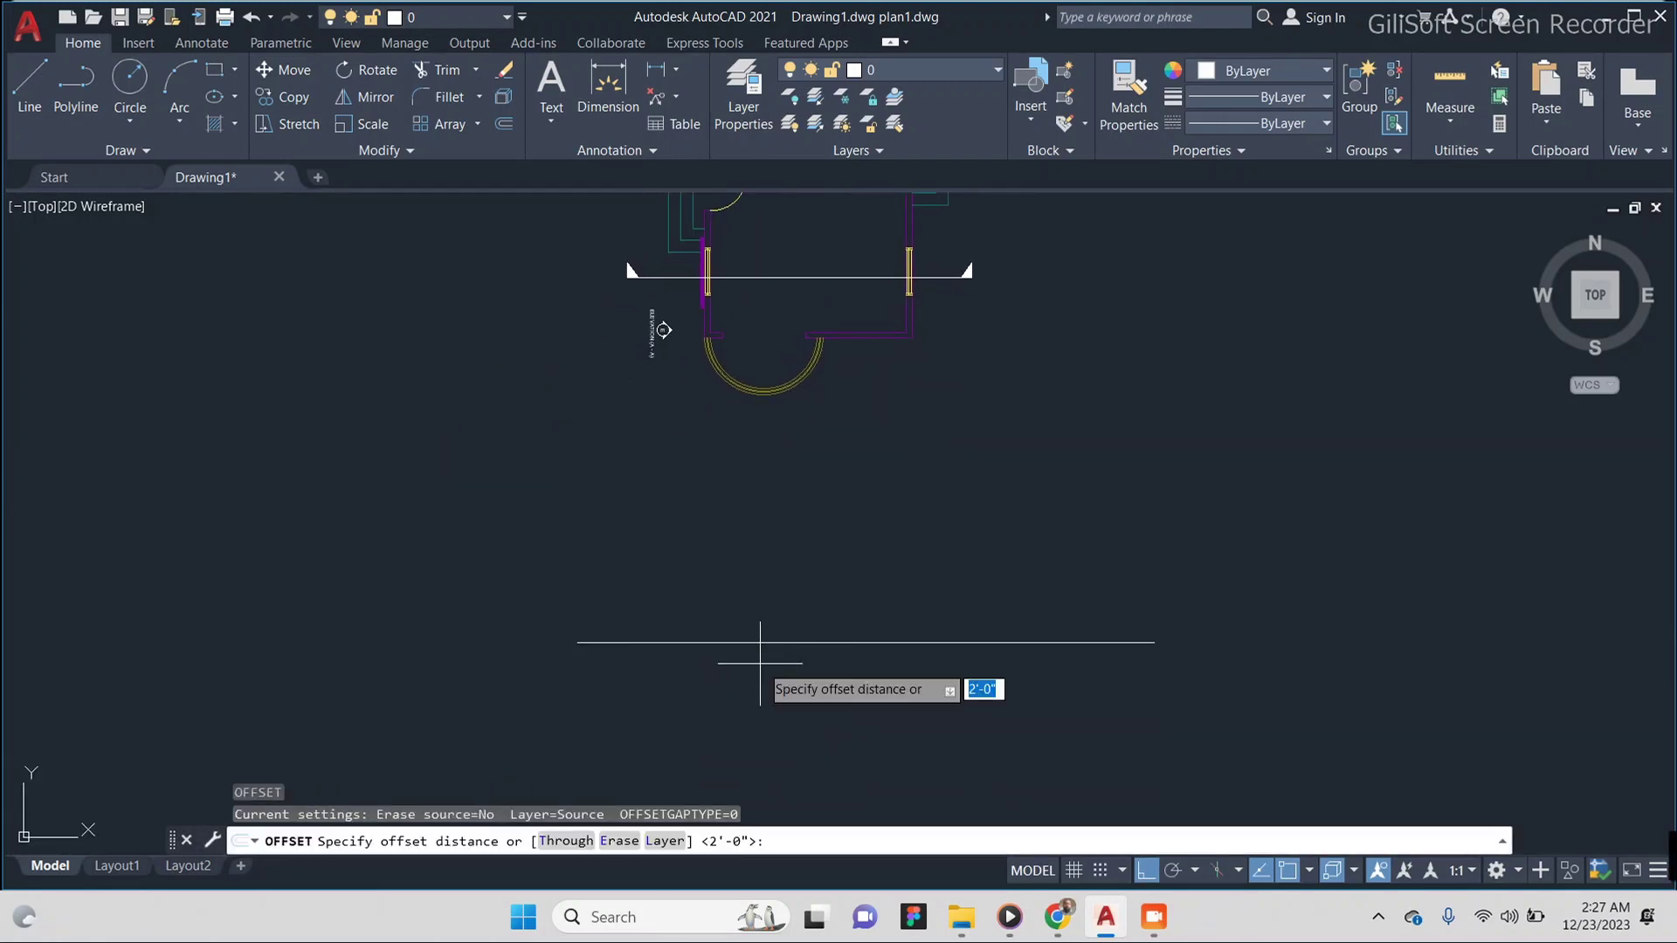
type("18")
key("Return")
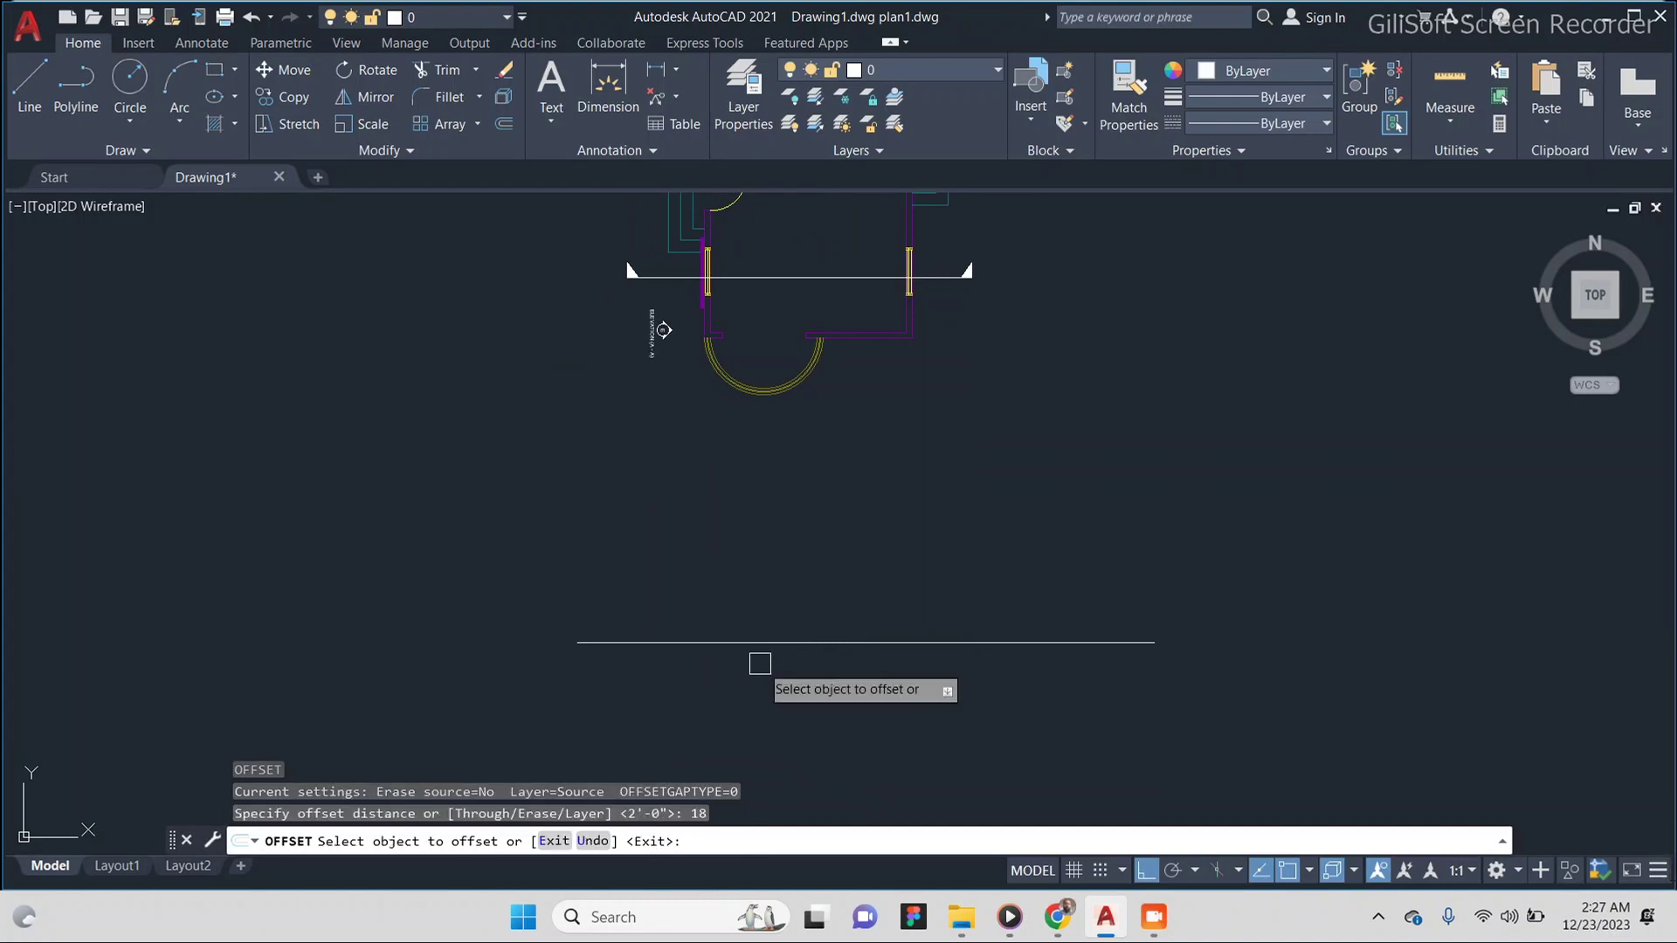
left_click(760, 644)
left_click(764, 582)
key("Escape")
key("Escape")
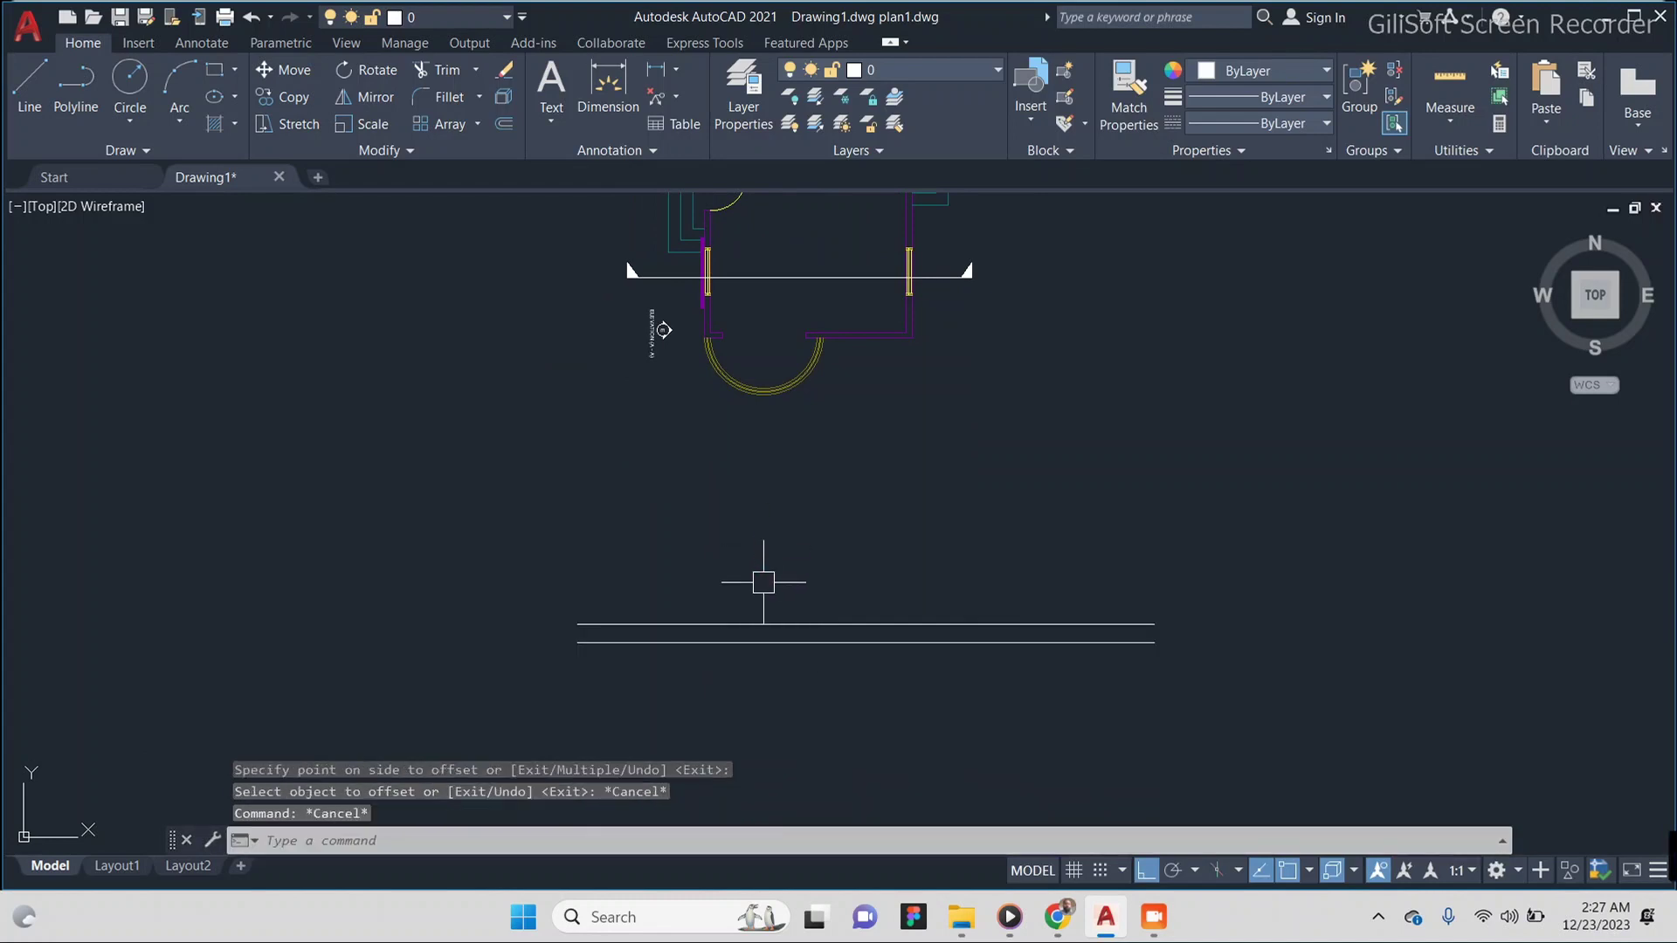
Offset the top elevation line upward by 3', then the new top line by 4'.
key("Return")
type("3'")
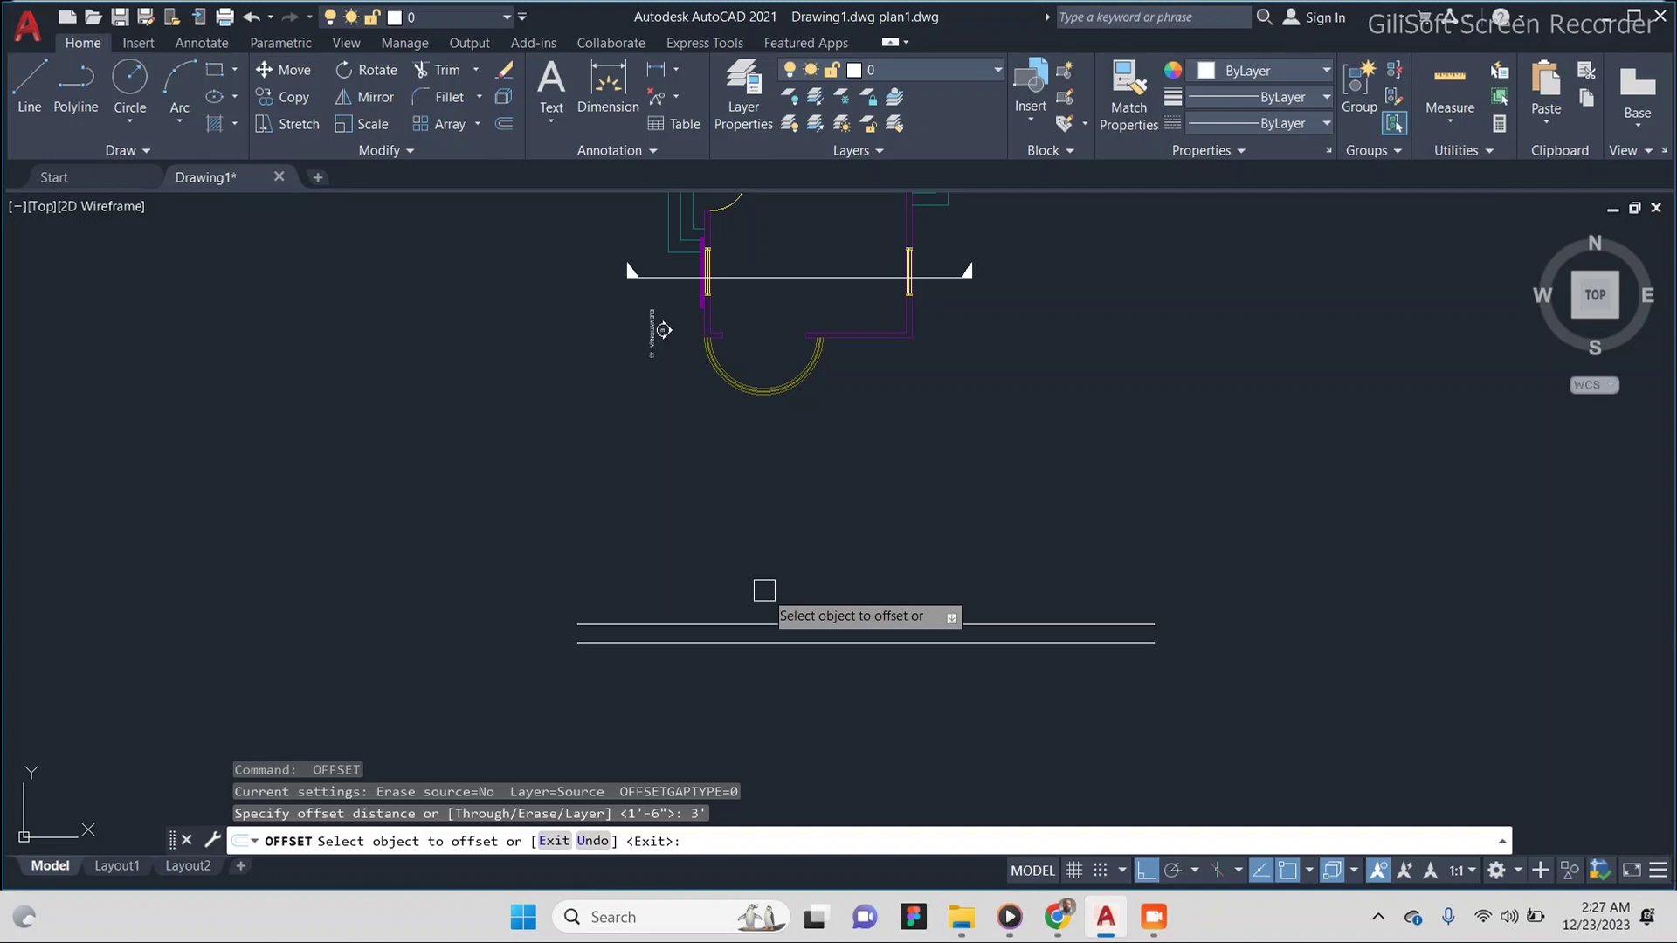
left_click(768, 624)
left_click(768, 516)
key("Return")
key("Return")
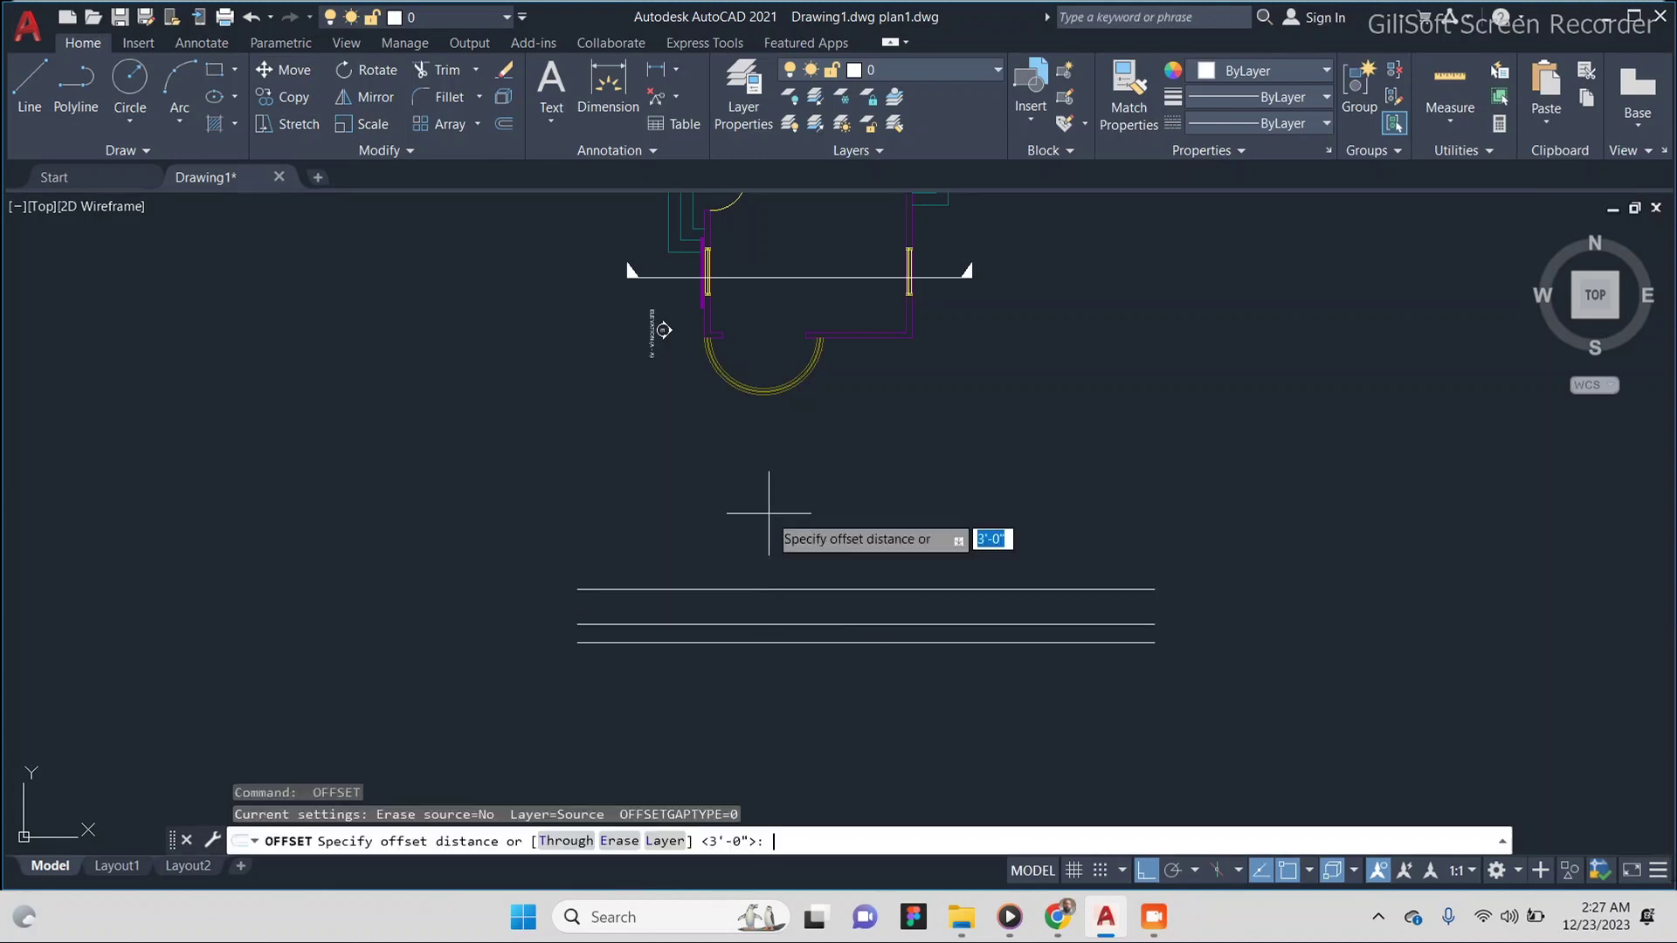
key("Return")
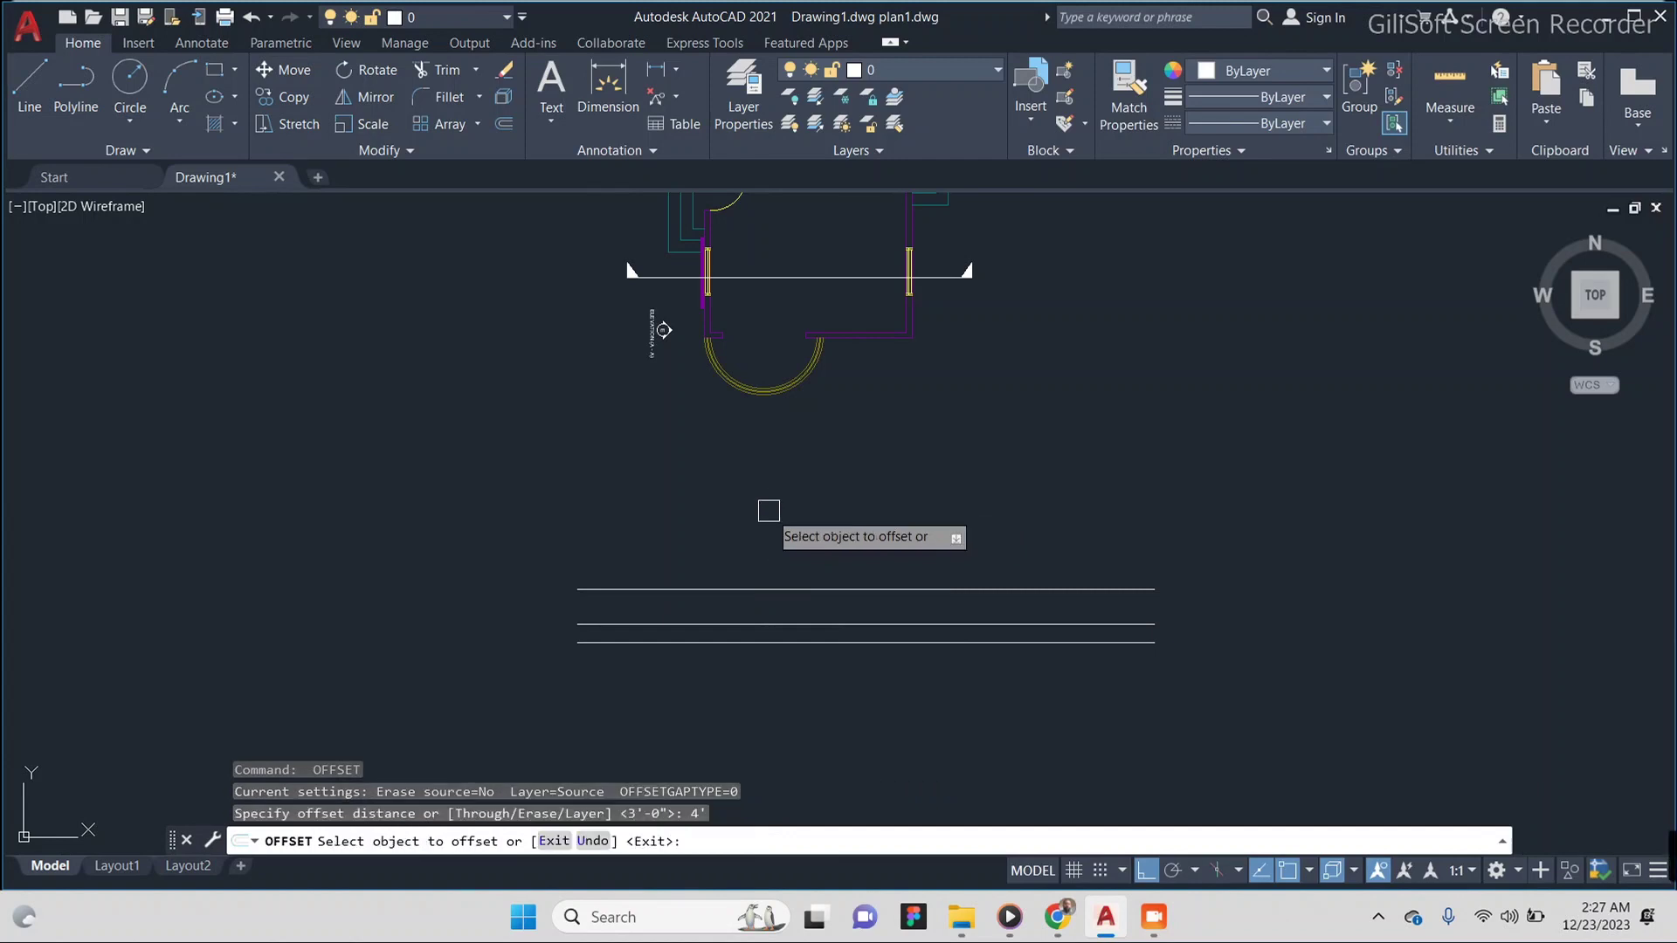
left_click(768, 590)
left_click(767, 476)
key("Return")
Add two more offsets above the newest top line: 3', then 6".
key("Return")
type("3")
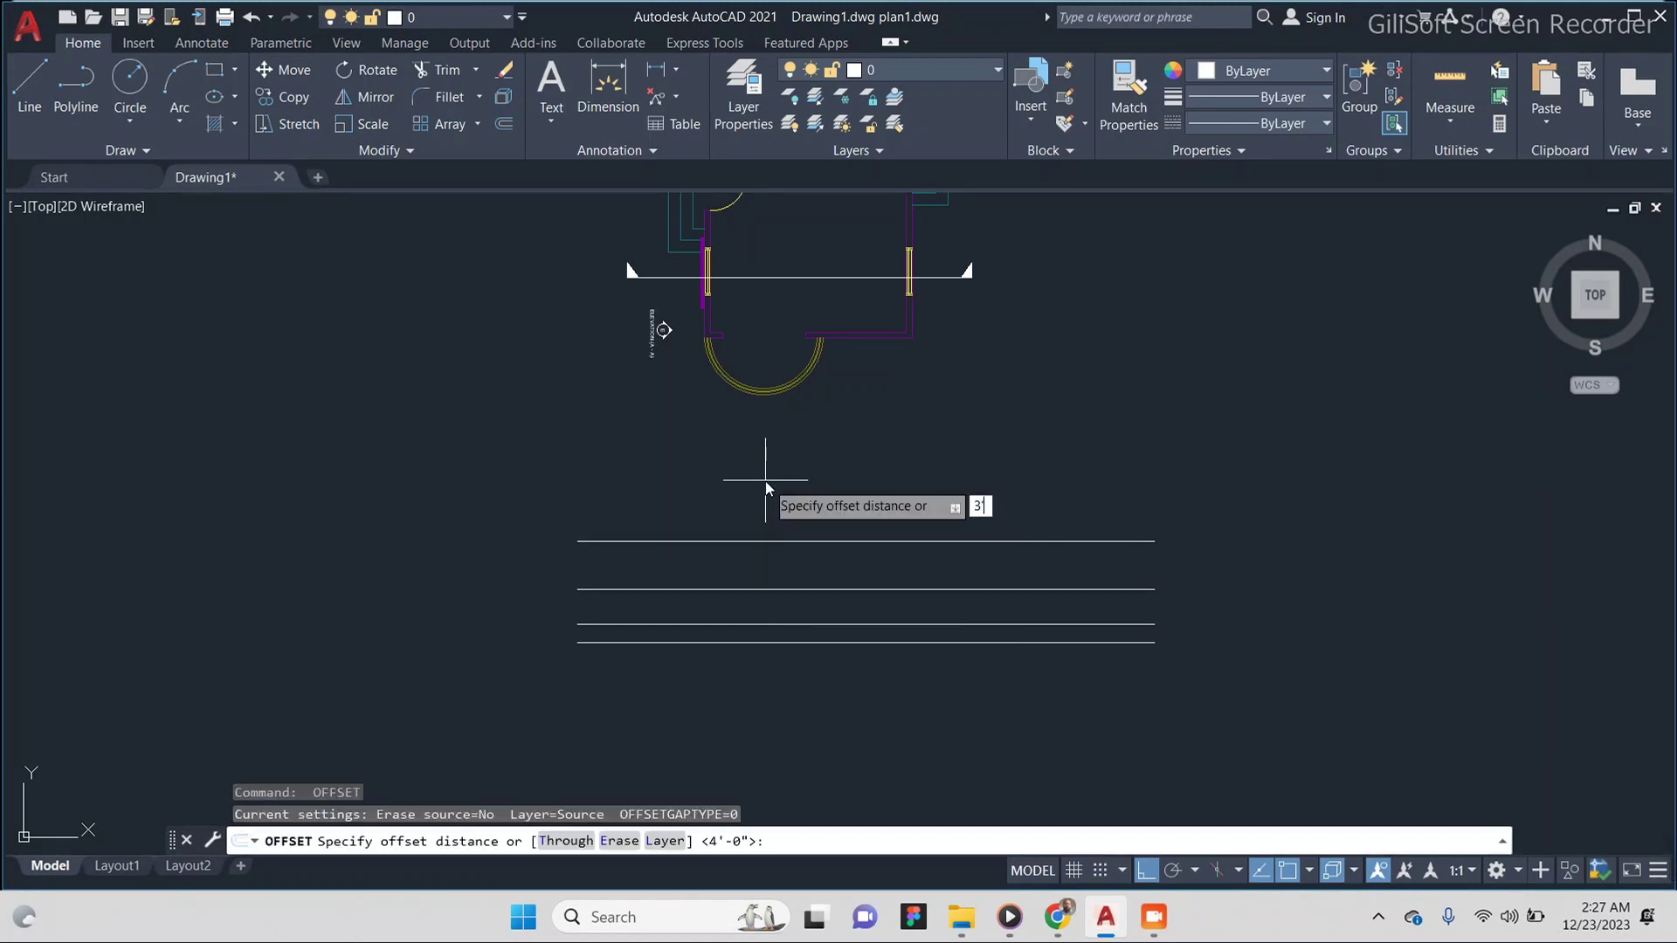
key("Return")
left_click(767, 541)
left_click(790, 461)
key("Escape")
key("Escape")
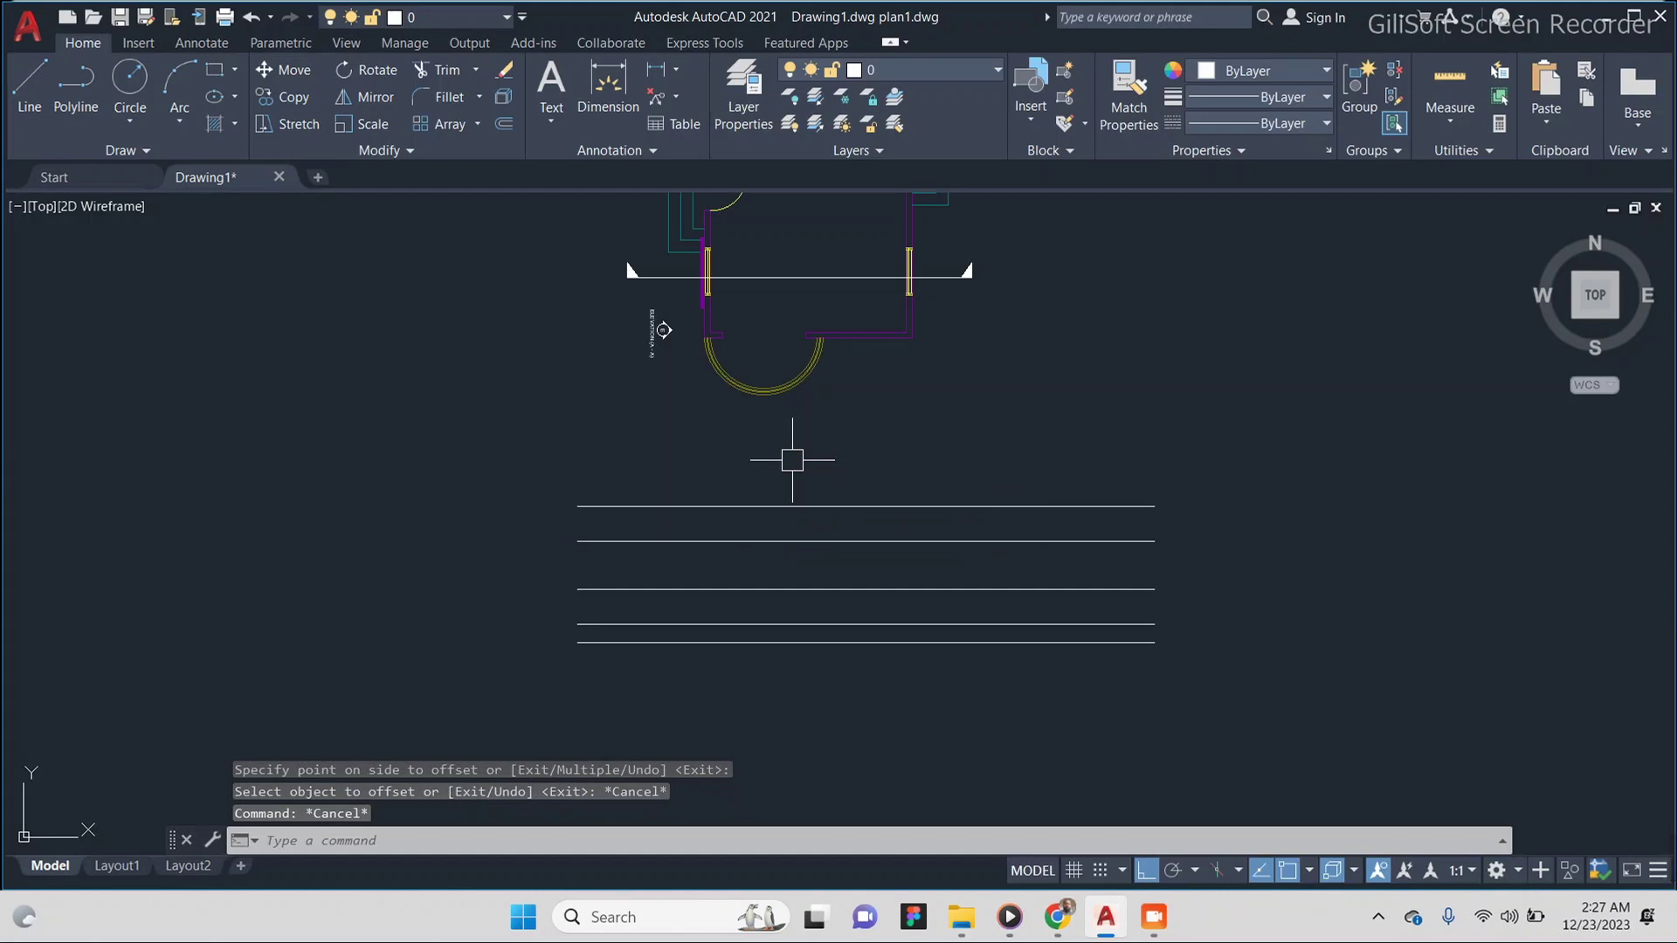
key("Return")
type("6")
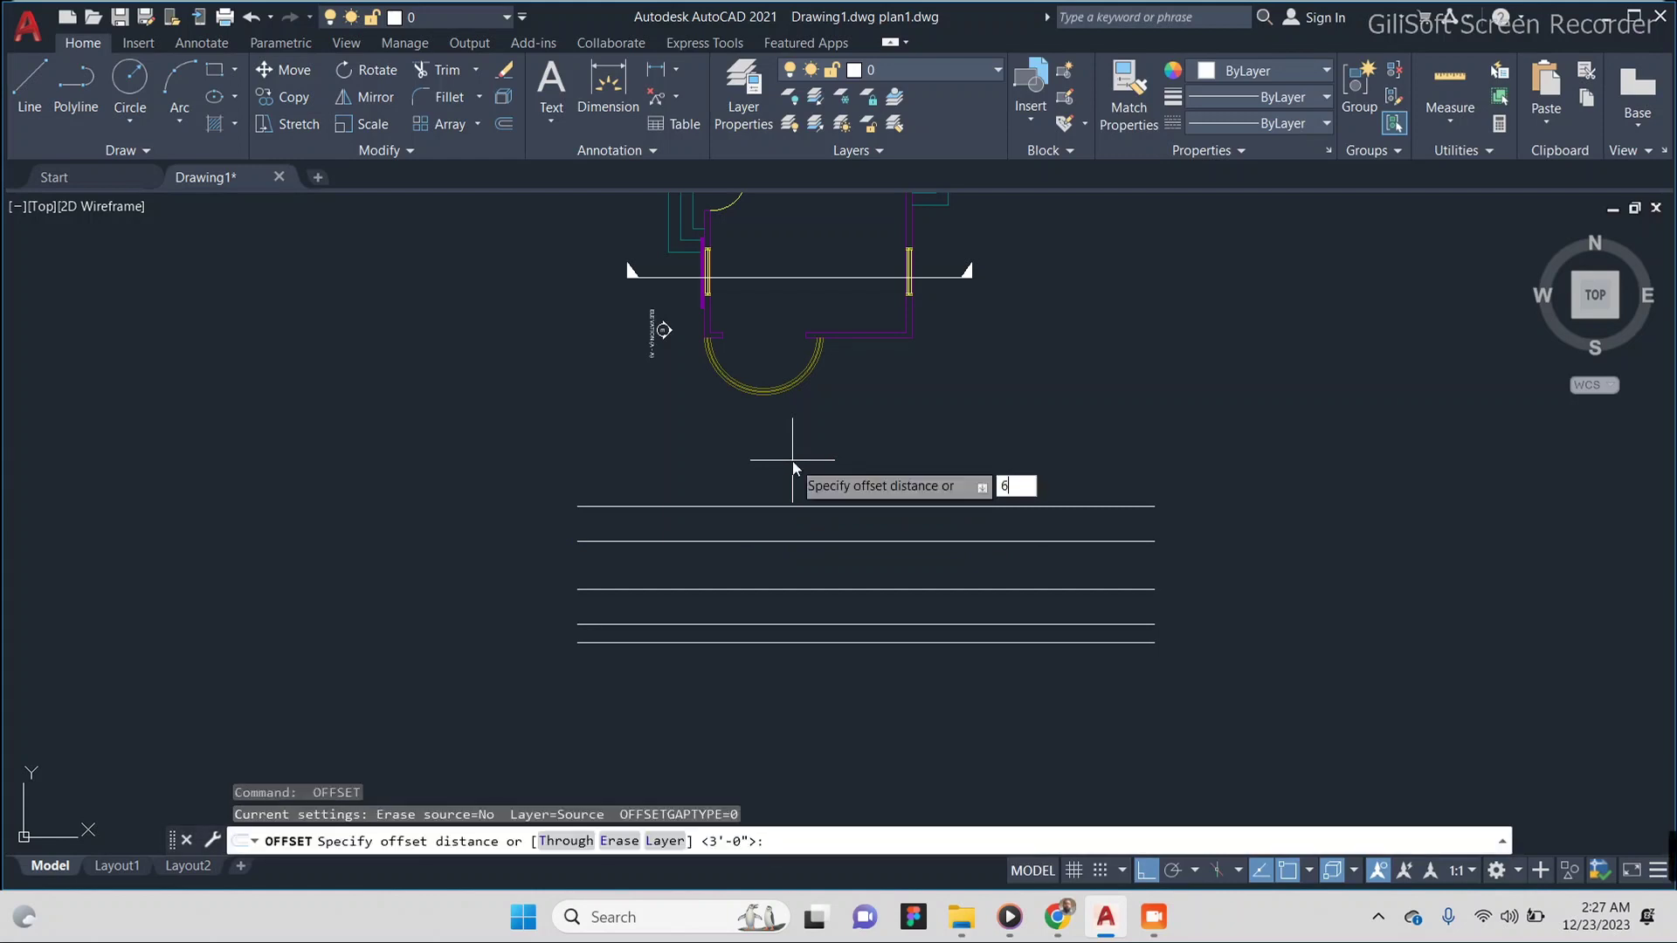
key("Return")
left_click(814, 506)
left_click(824, 444)
key("Escape")
key("Escape")
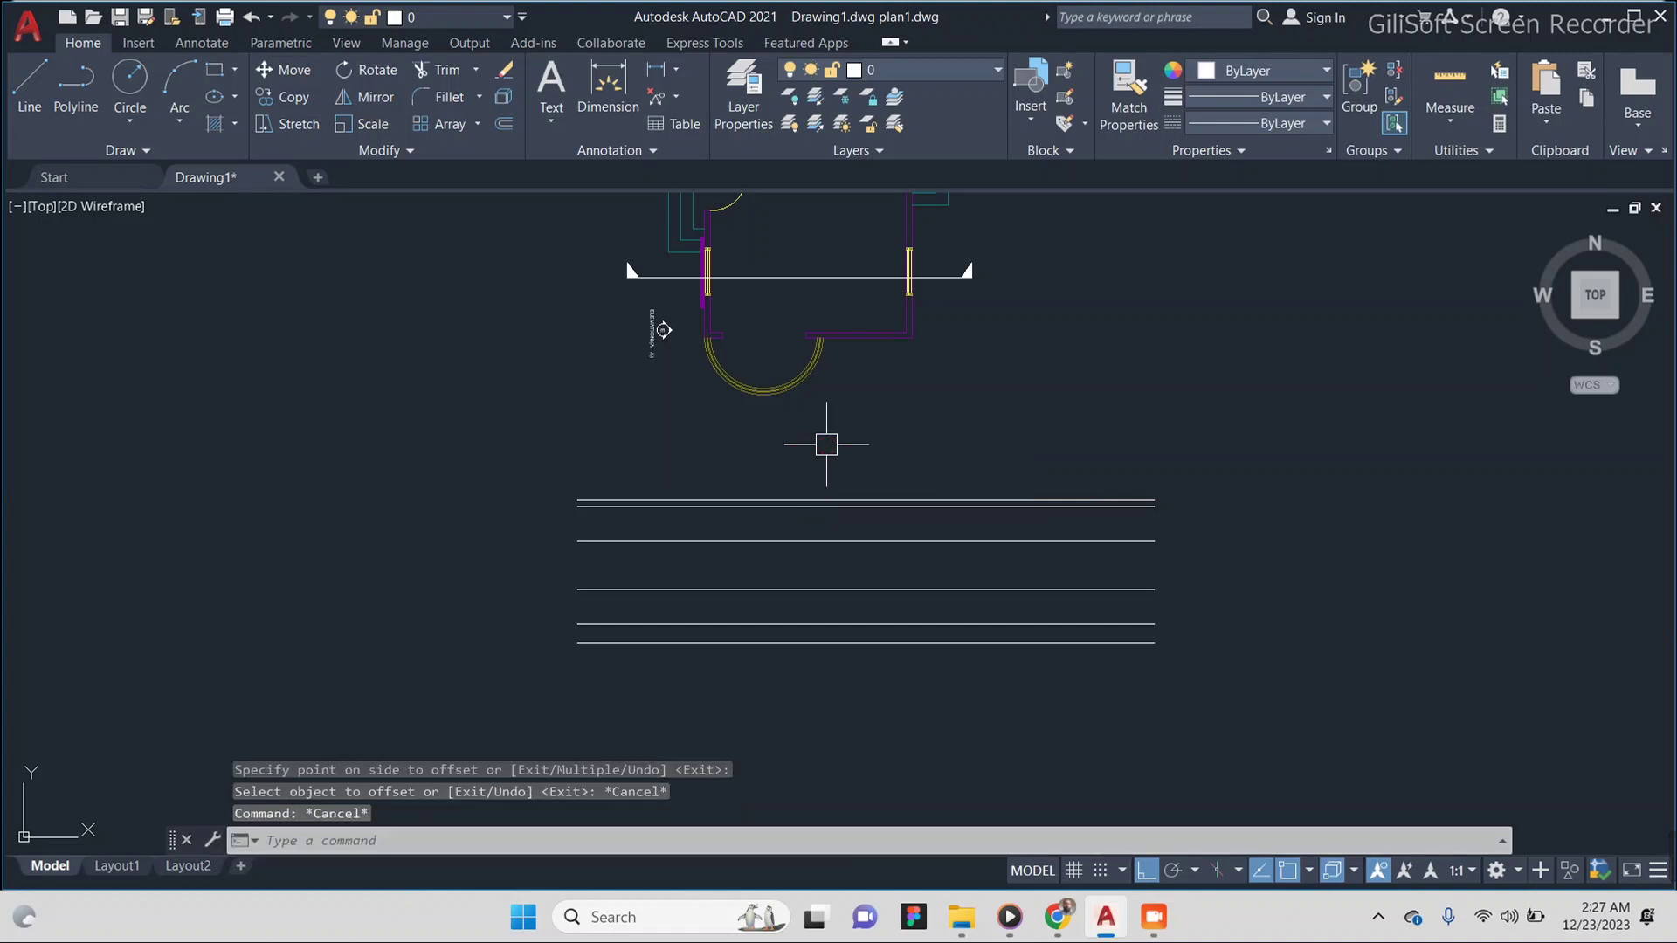
middle_click_drag(815, 459, 804, 497)
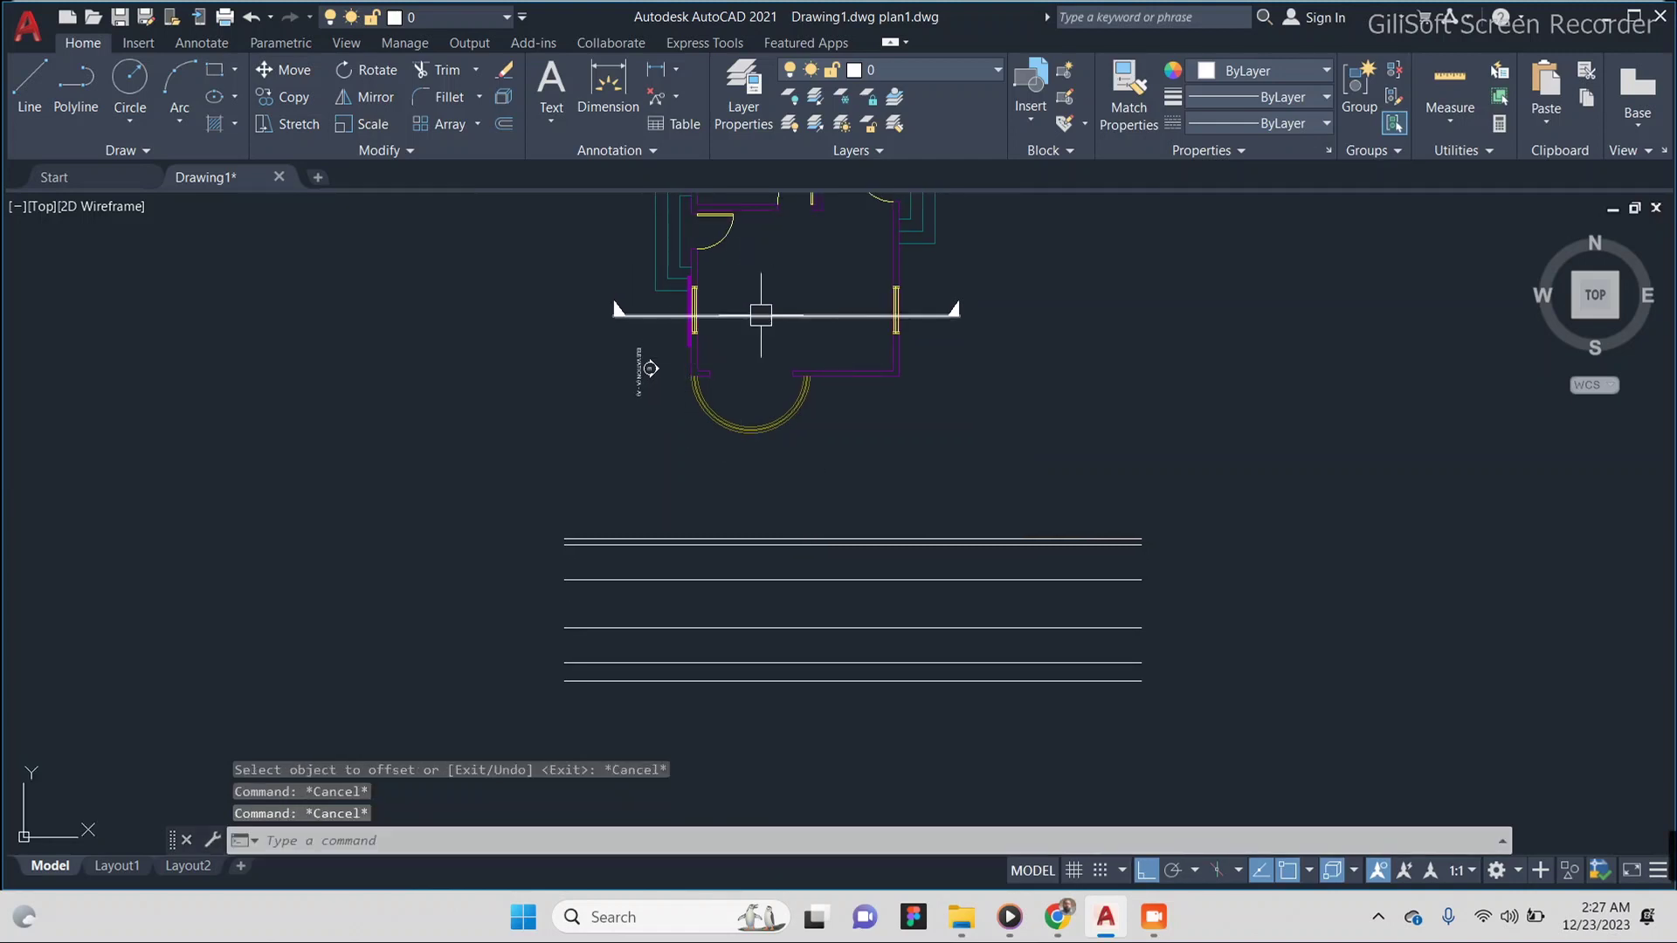
Project vertical construction lines (XL, Ver) from the left wall's outer and inner faces.
middle_click_drag(768, 341, 745, 421)
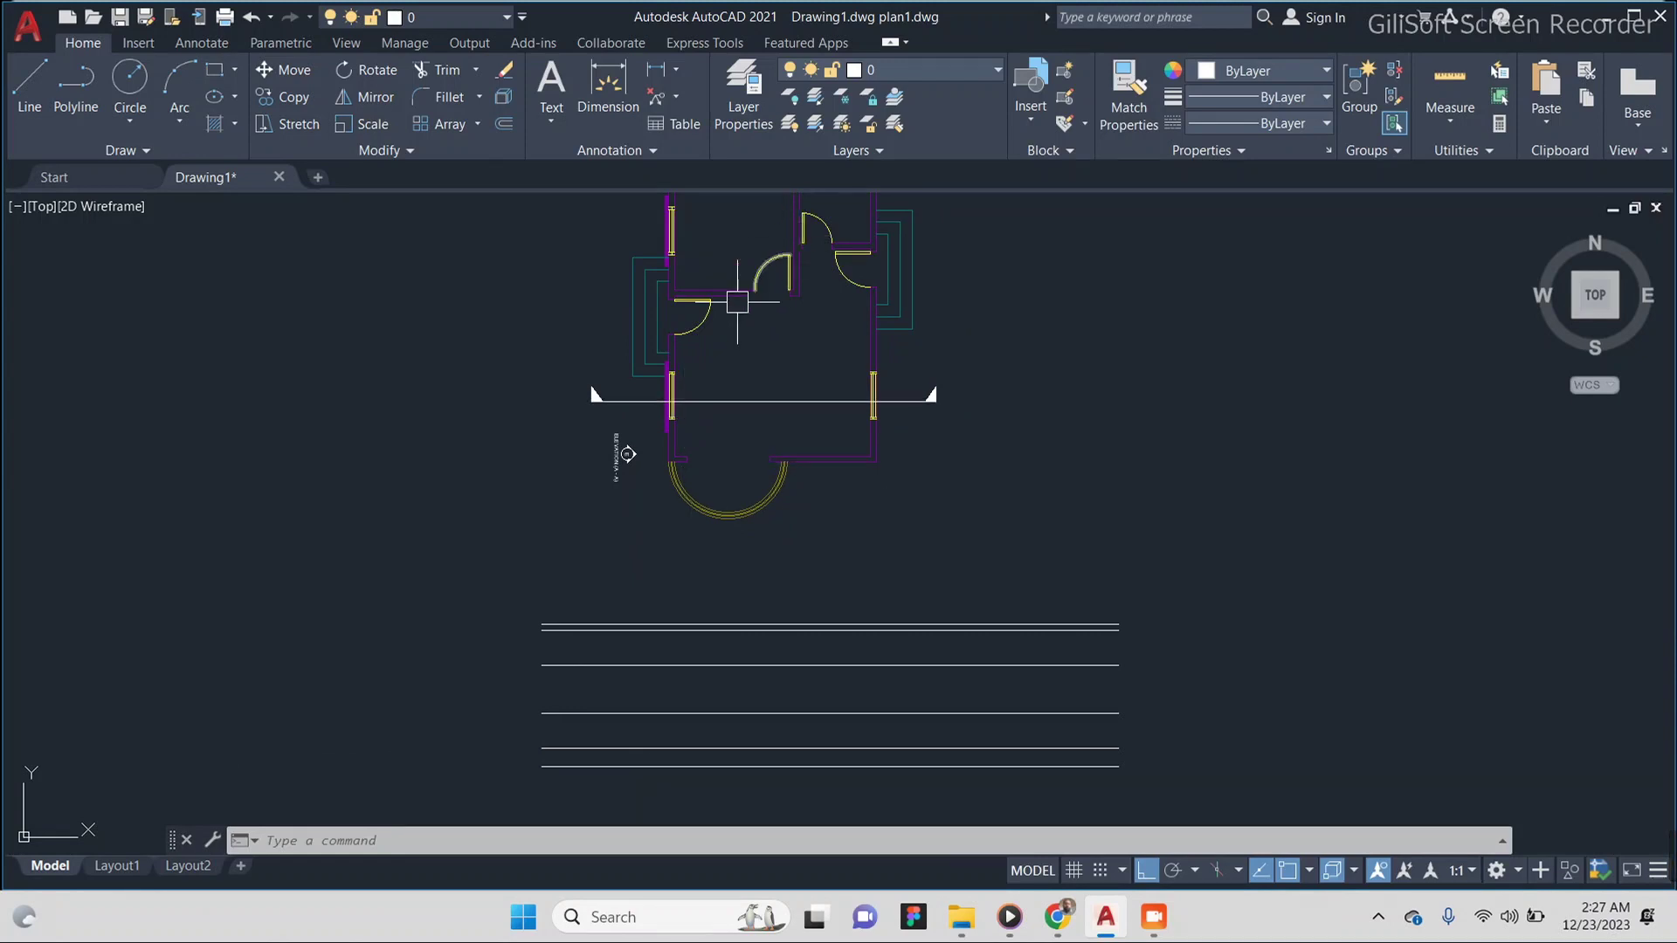
middle_click_drag(794, 377, 782, 311)
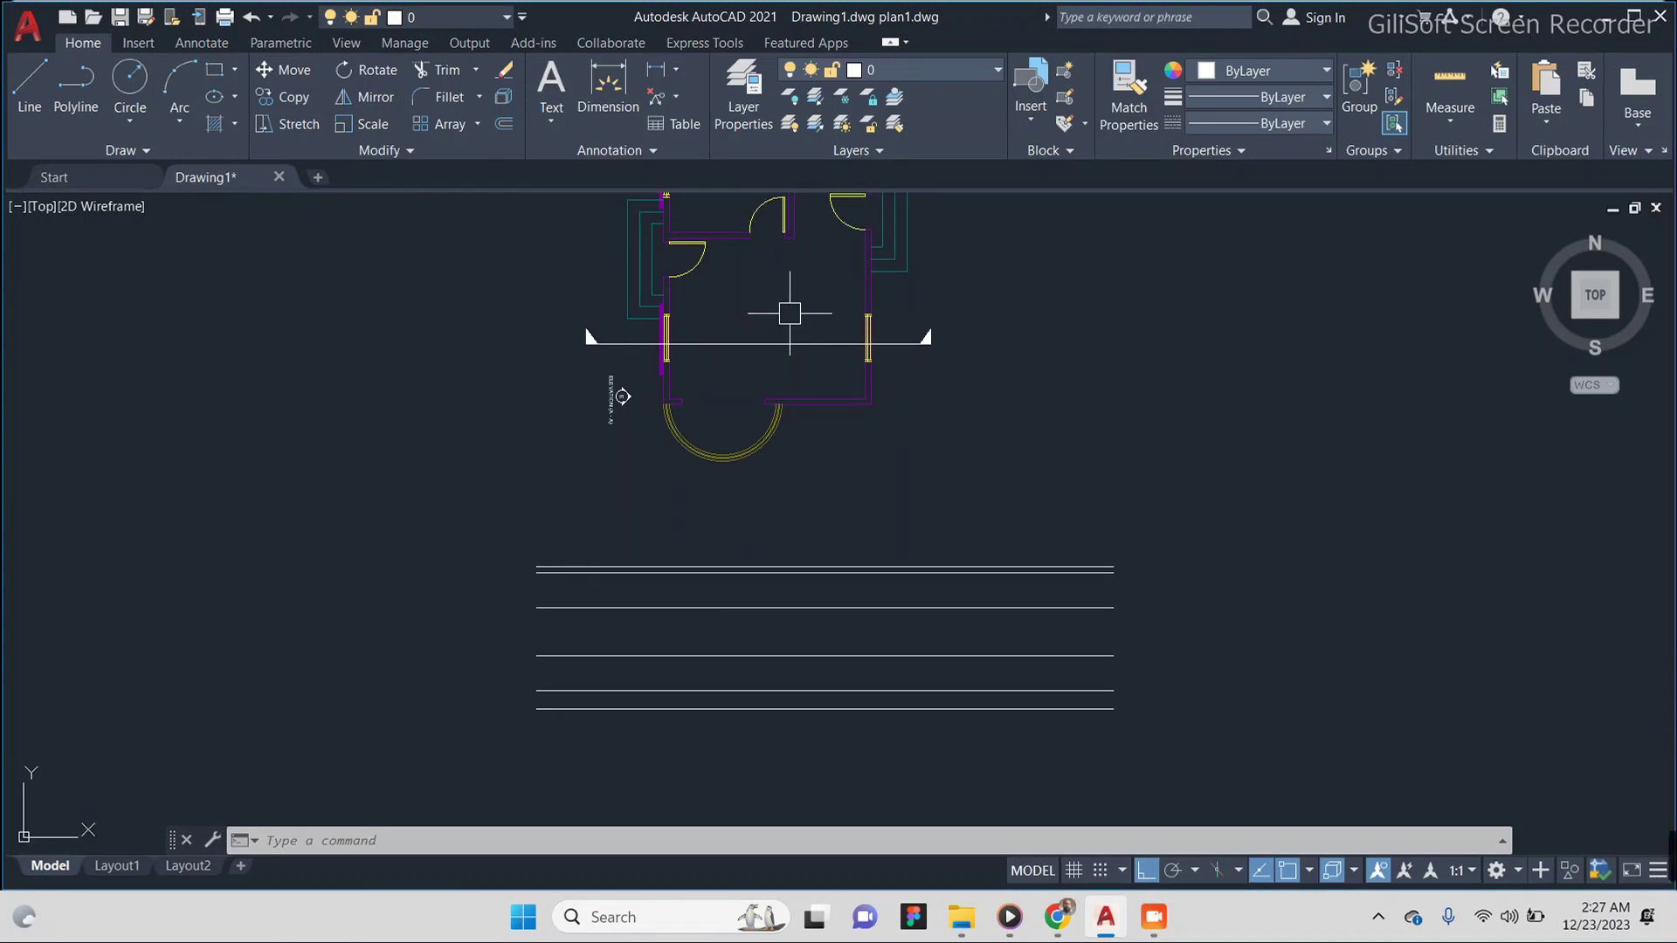
middle_click_drag(771, 389, 780, 399)
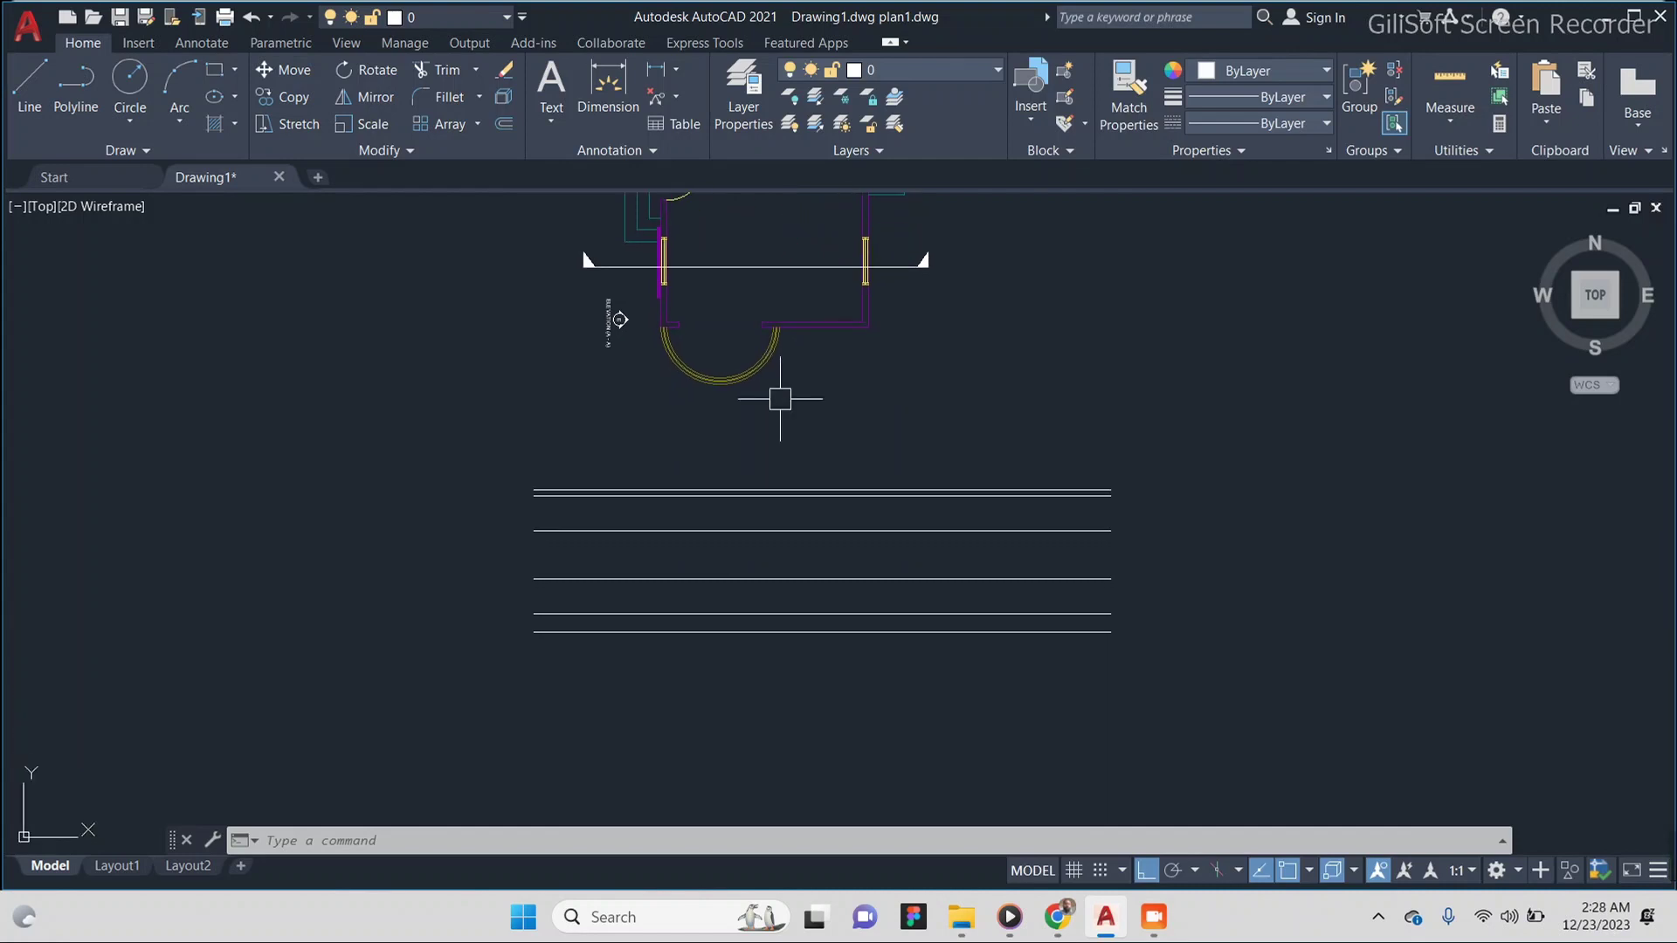
type("XL")
key("Return")
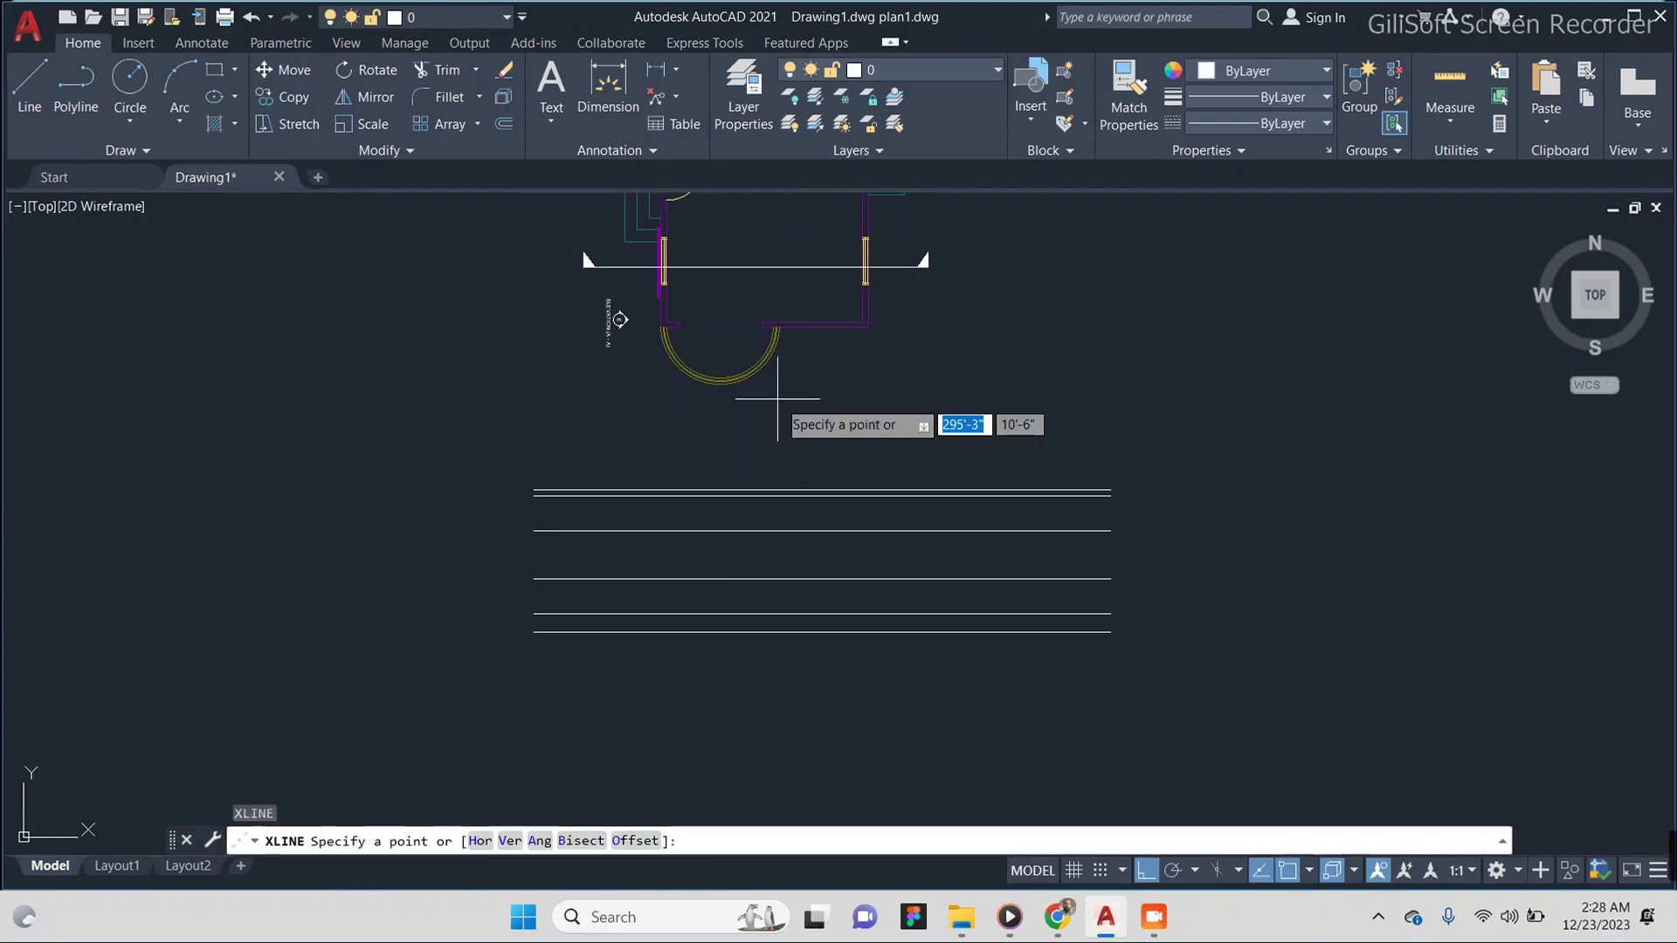
type("v")
key("Return")
scroll(655, 311, "up", 6)
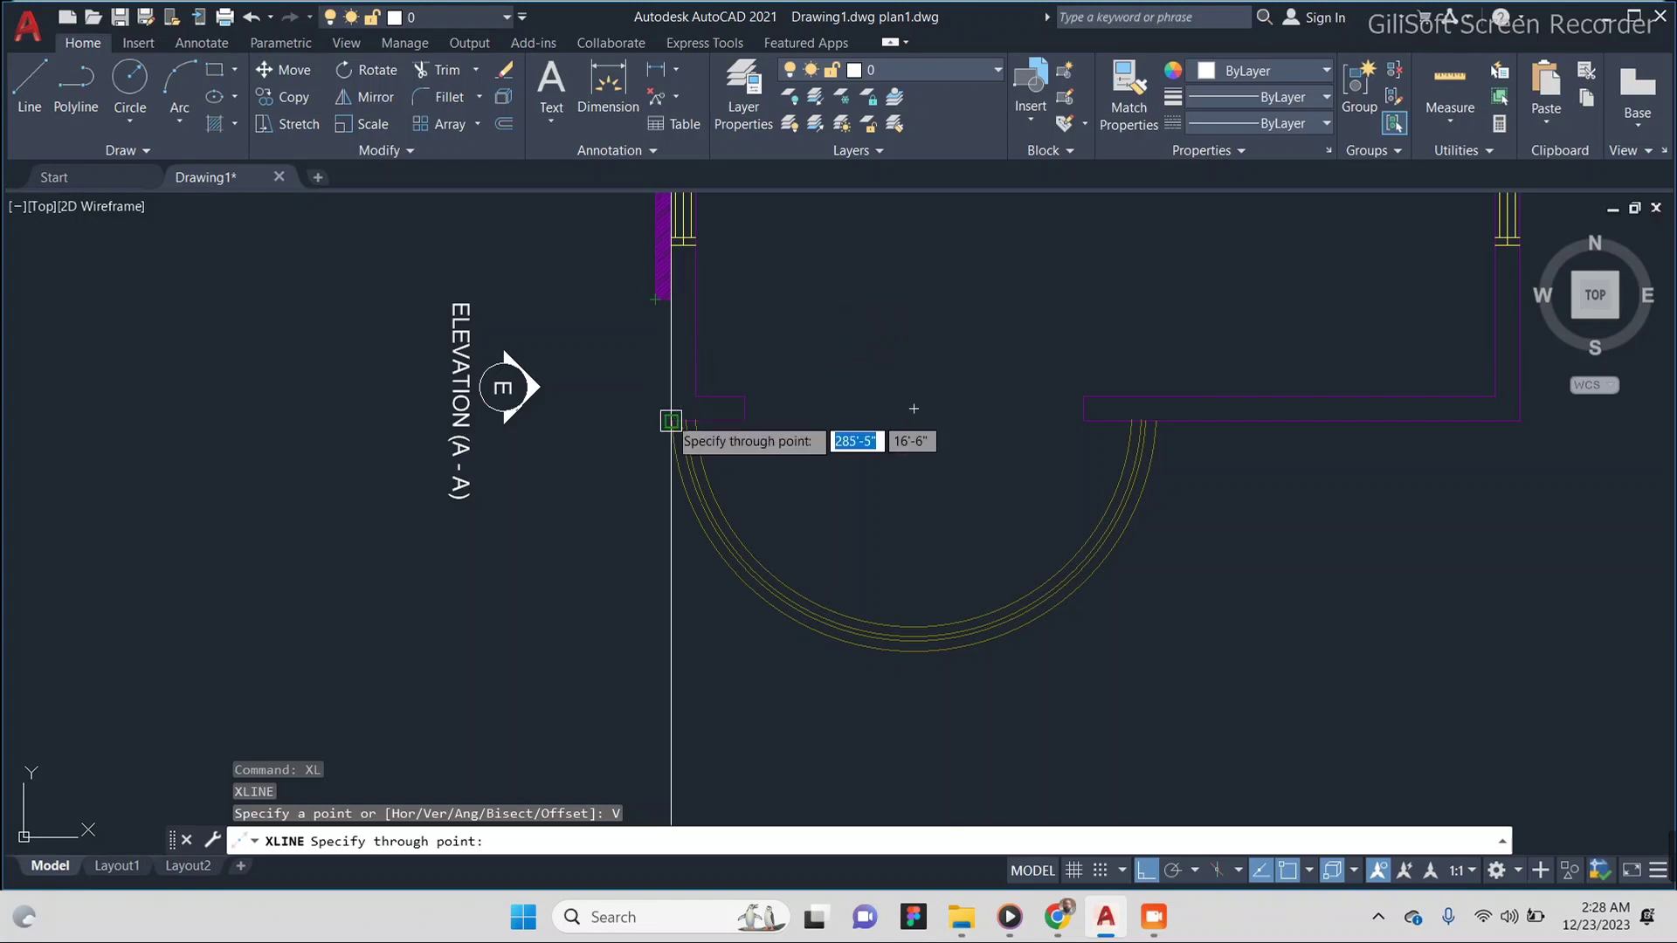
scroll(672, 434, "up", 3)
left_click(670, 385)
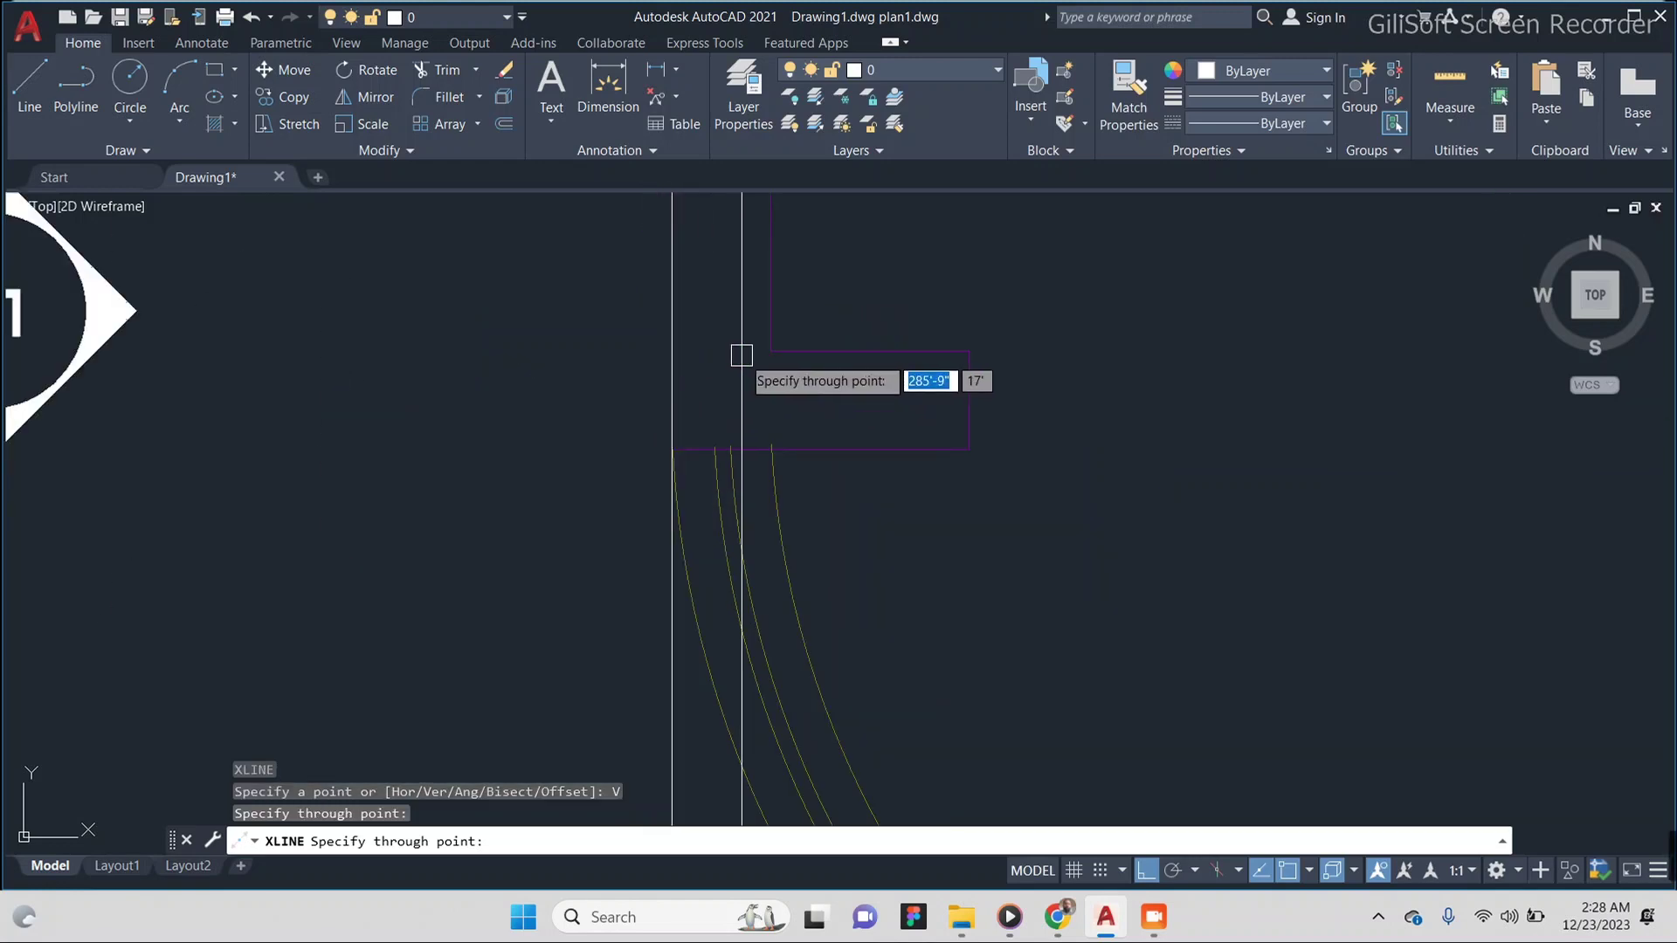
left_click(770, 351)
Project vertical construction lines from the right wall's inner and outer faces.
scroll(771, 355, "down", 5)
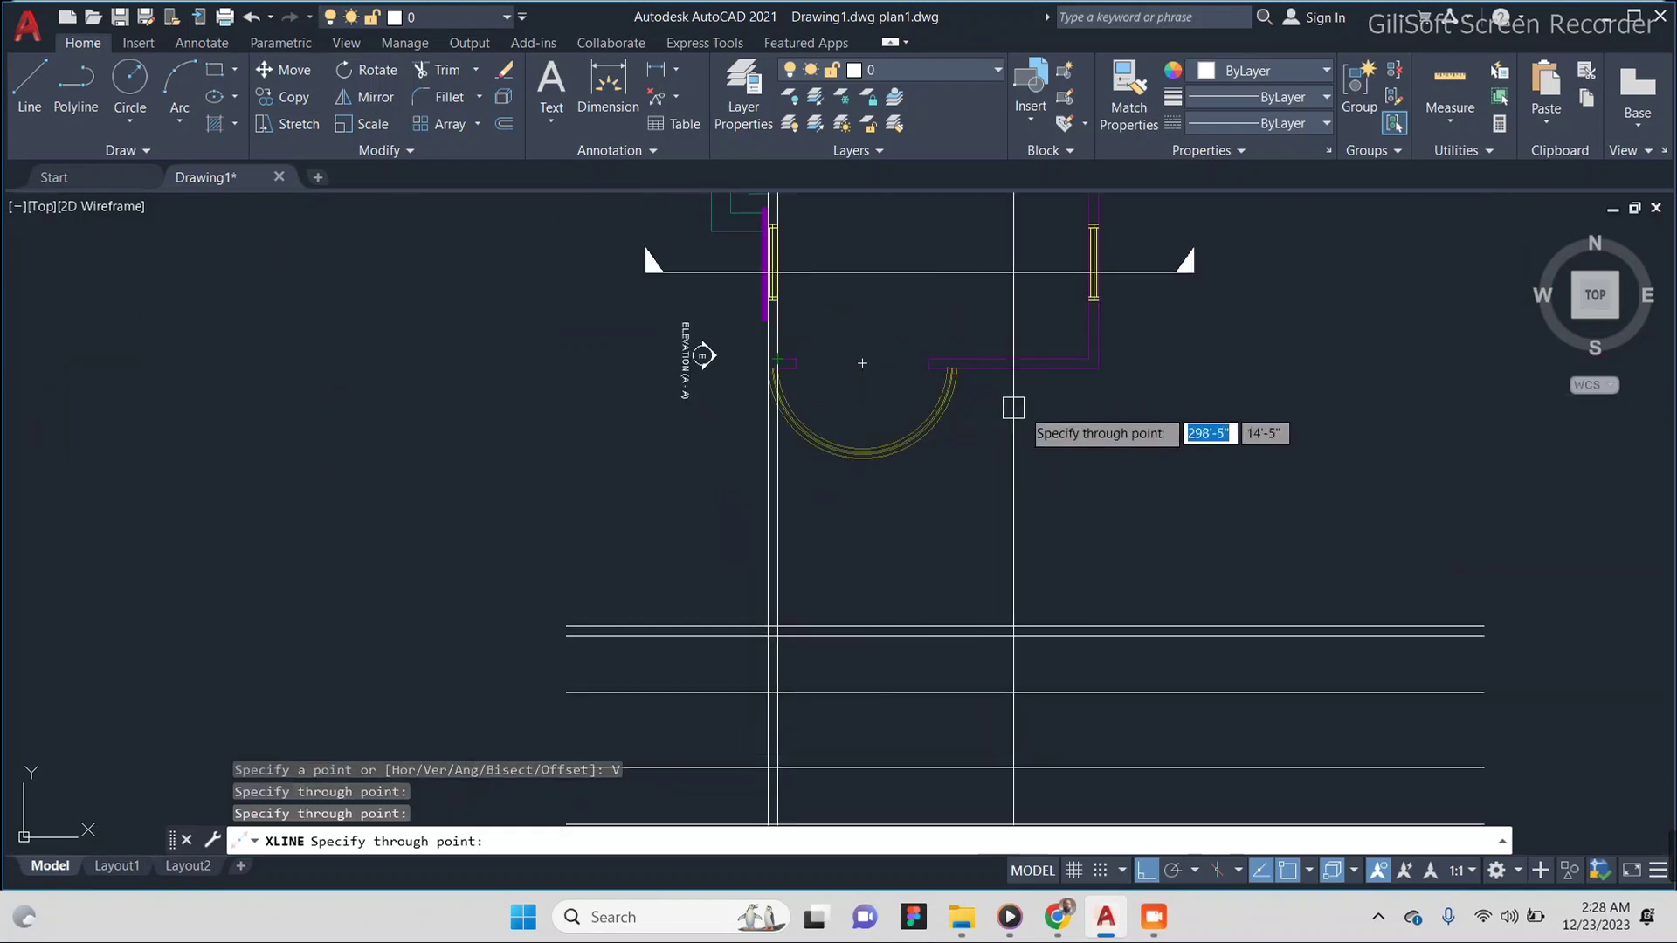
scroll(1135, 341, "up", 5)
left_click(918, 382)
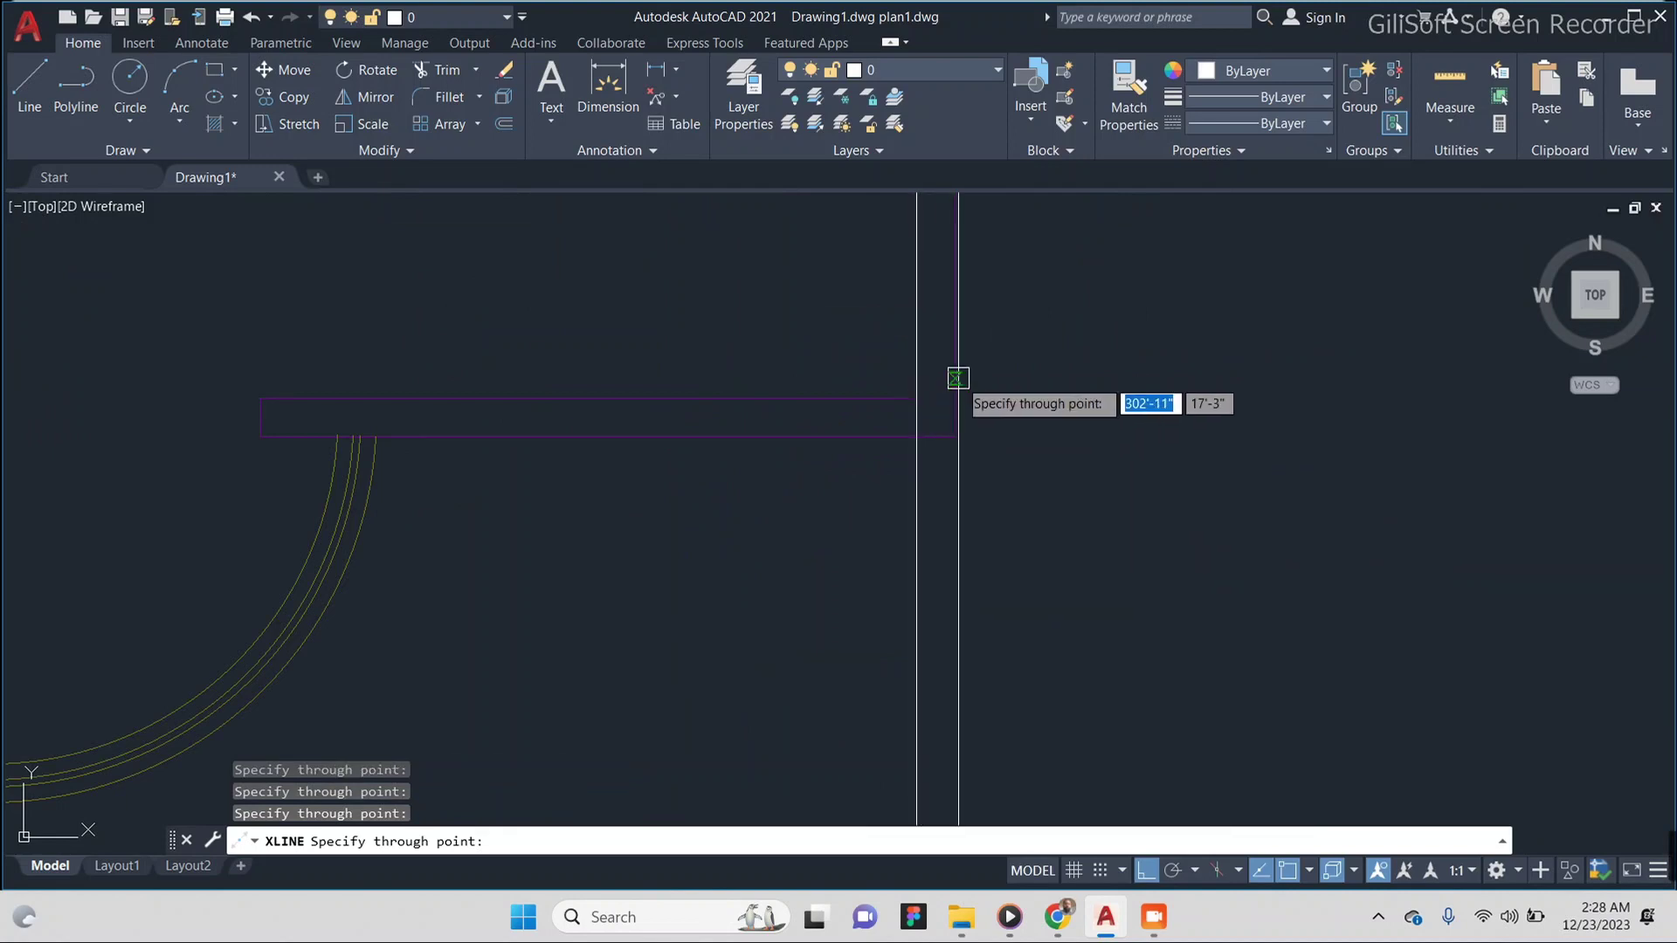
left_click(956, 382)
scroll(1073, 381, "down", 3)
key("Escape")
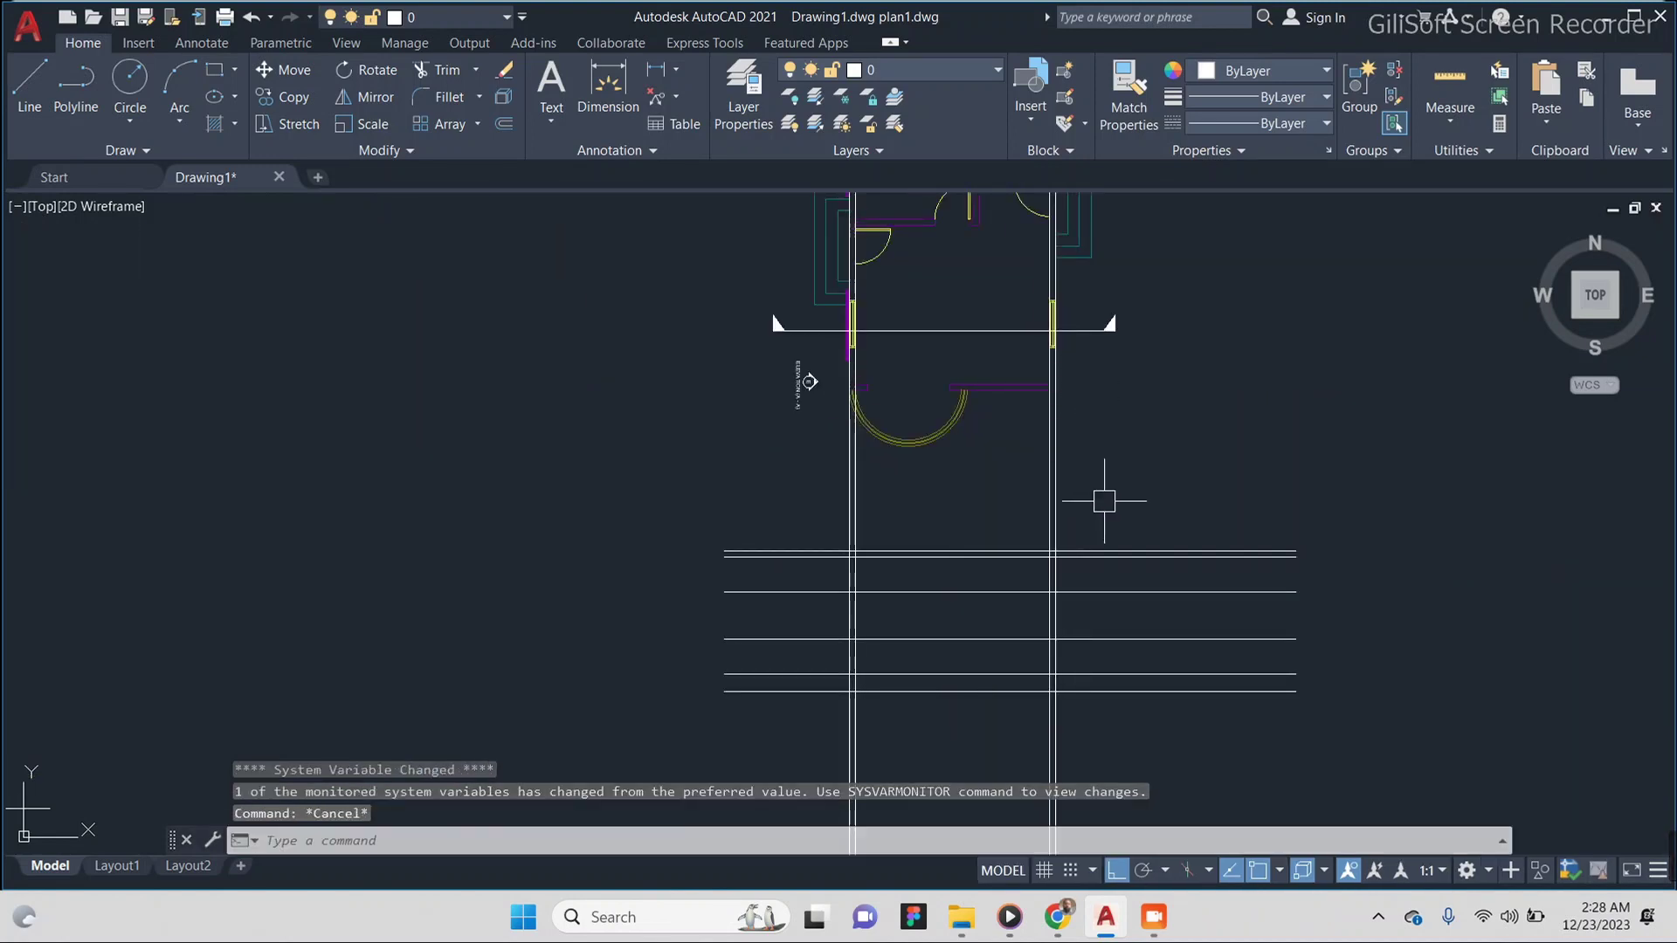
mouse_move(1104, 498)
middle_mouse_down()
mouse_move(996, 427)
mouse_move(995, 504)
middle_mouse_up()
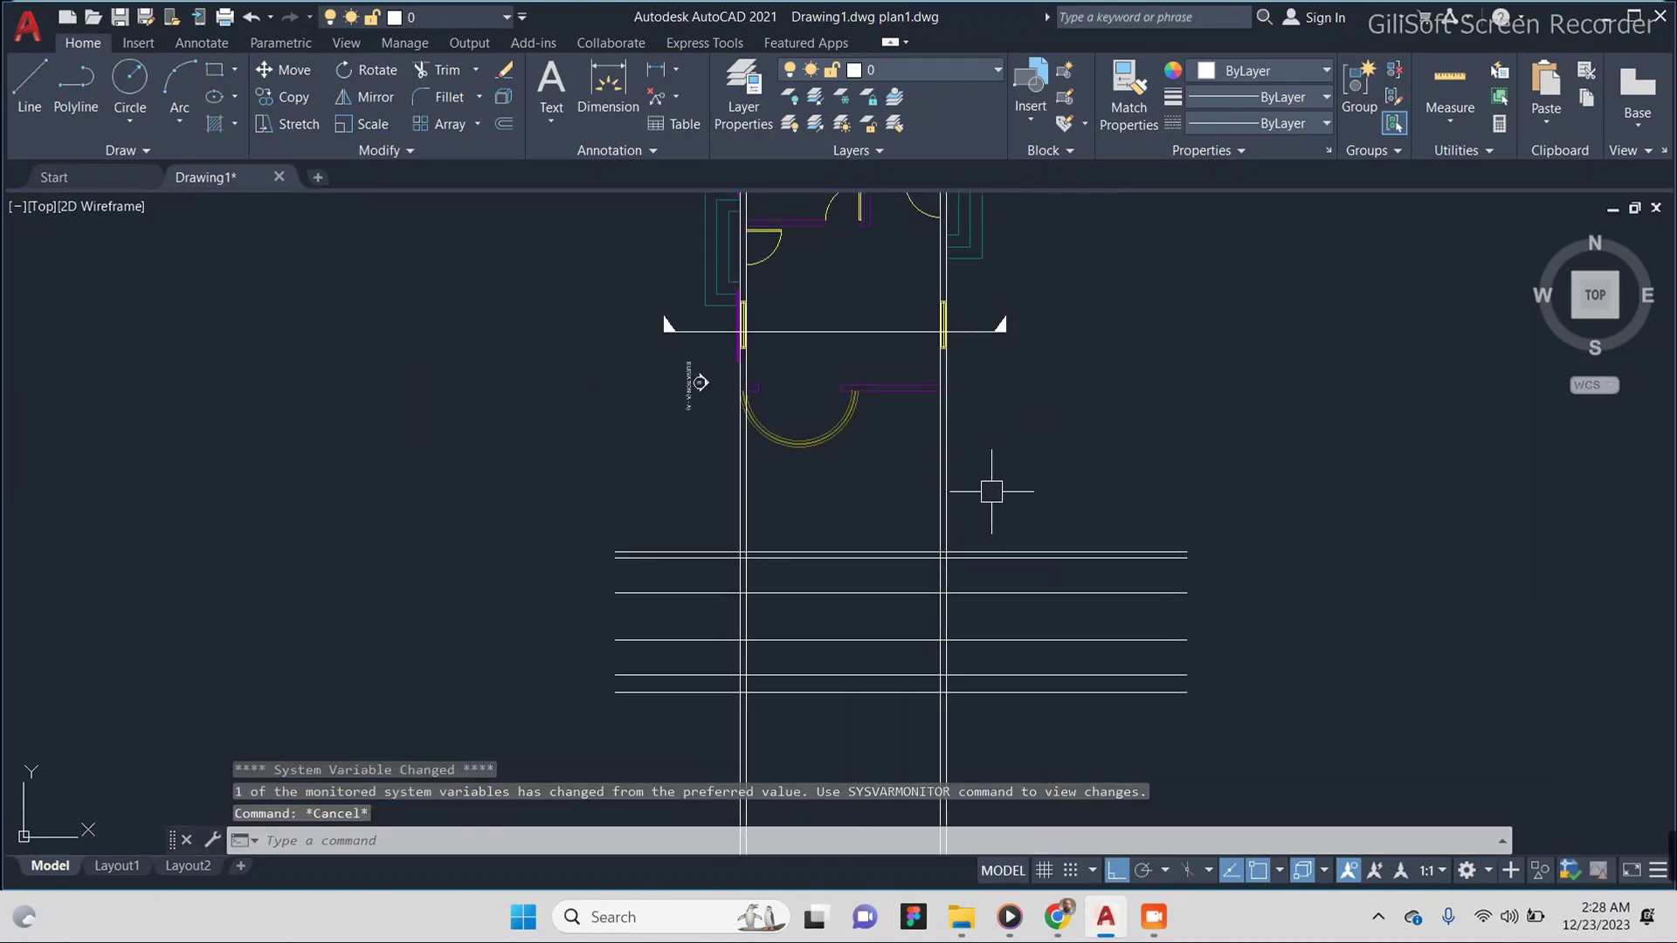
type("TR")
Trim the vertical construction lines back to the top elevation line.
key("Return")
type("t")
key("Return")
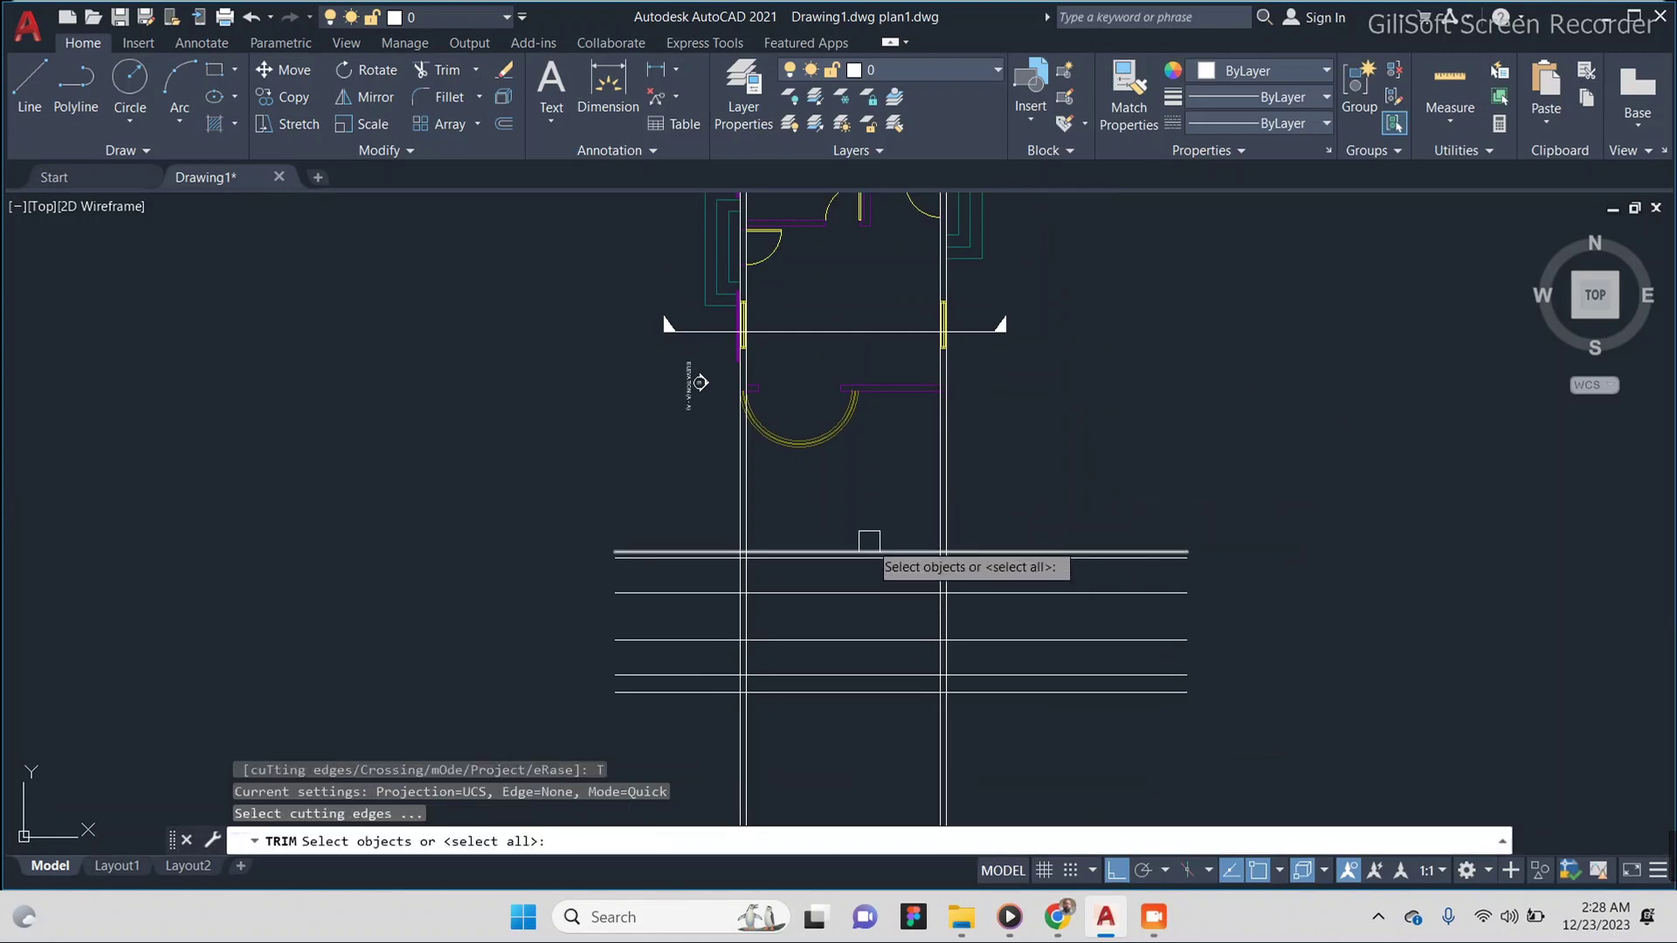
left_click(869, 543)
key("Return")
mouse_move(1097, 513)
left_mouse_down()
mouse_move(693, 490)
mouse_move(1001, 548)
left_mouse_up()
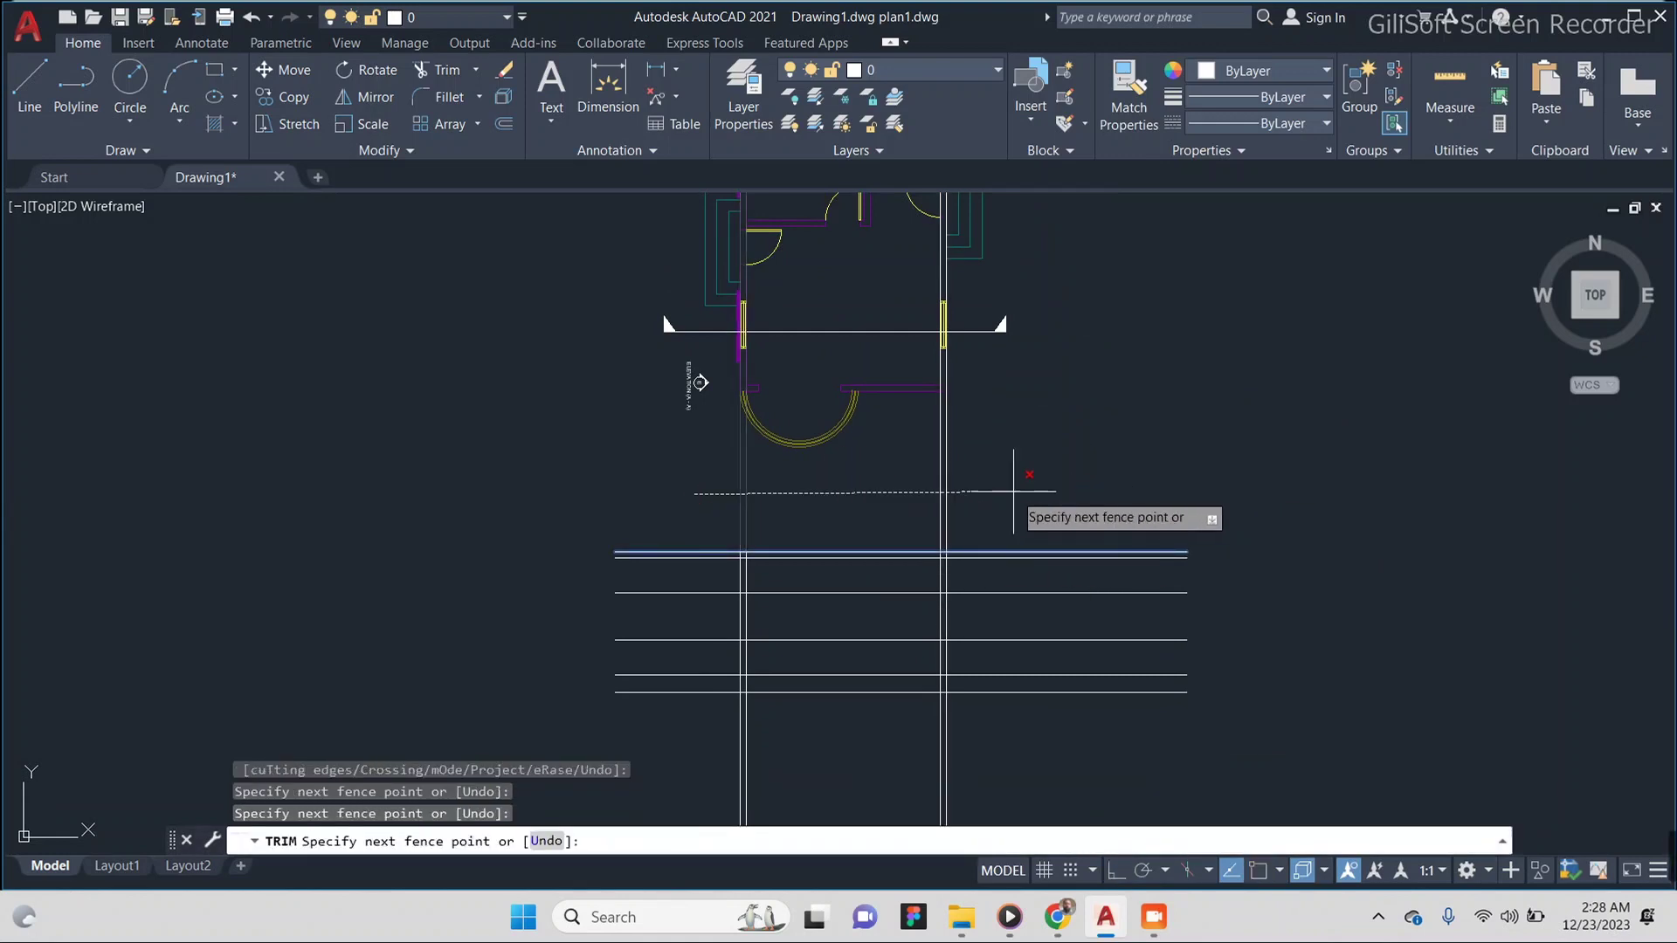
key("Escape")
middle_click_drag(990, 613, 982, 511)
Trim the vertical construction lines below the elevation's bottom line.
key("Return")
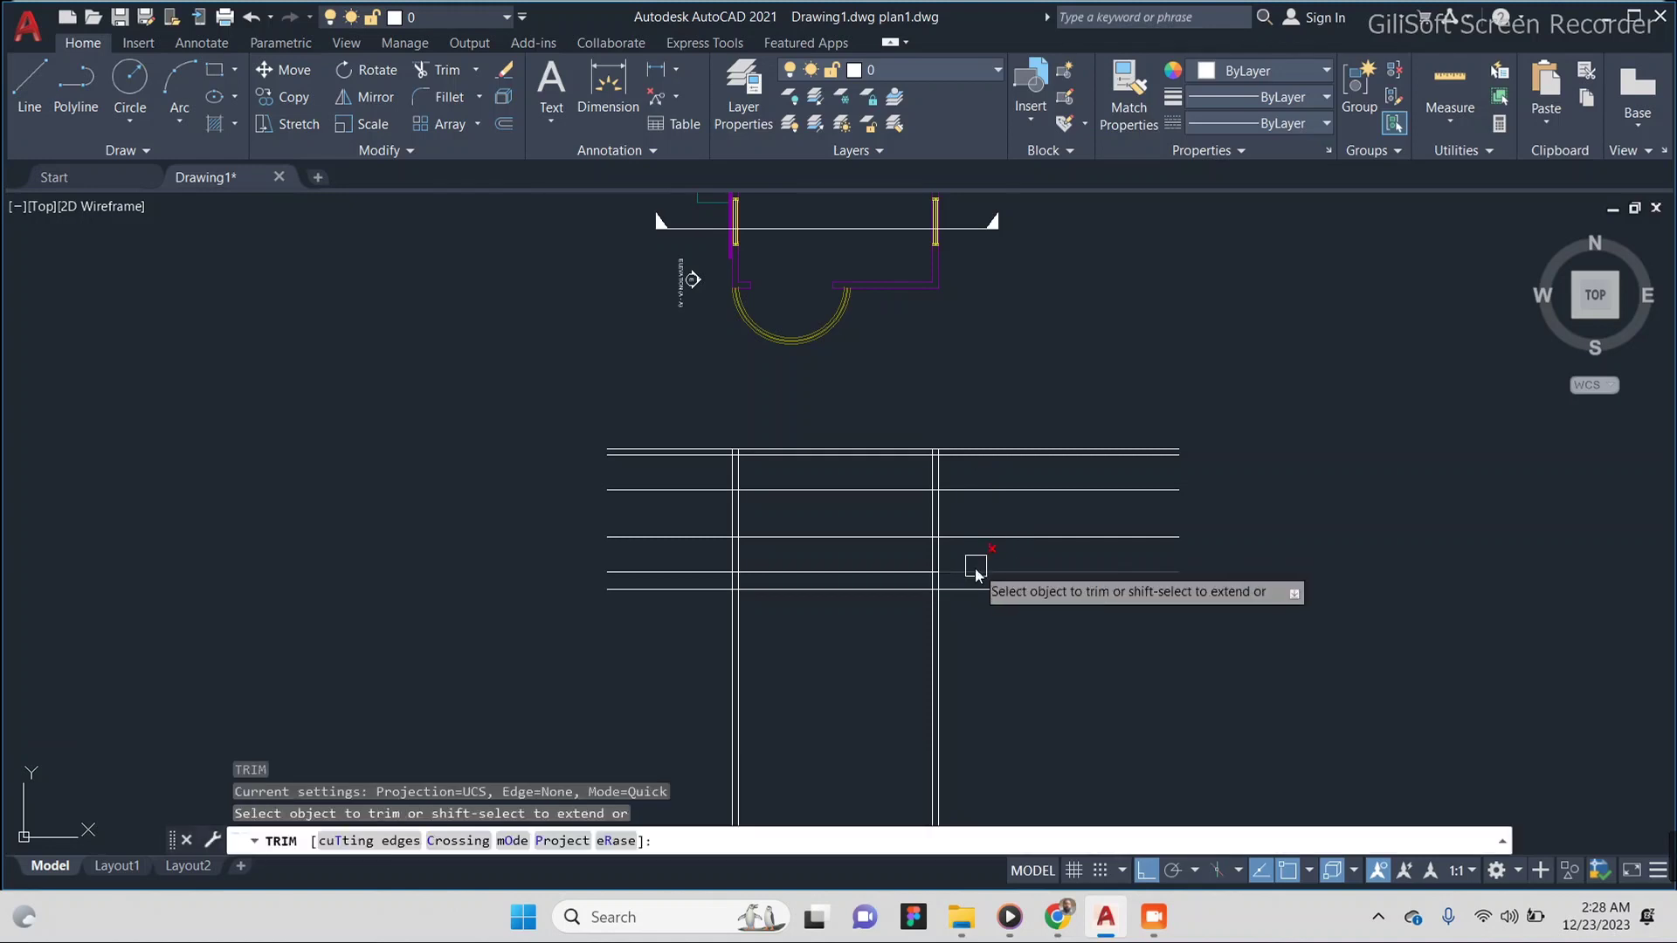
type("t")
key("Return")
left_click(816, 590)
key("Return")
left_click_drag(1071, 629, 648, 651)
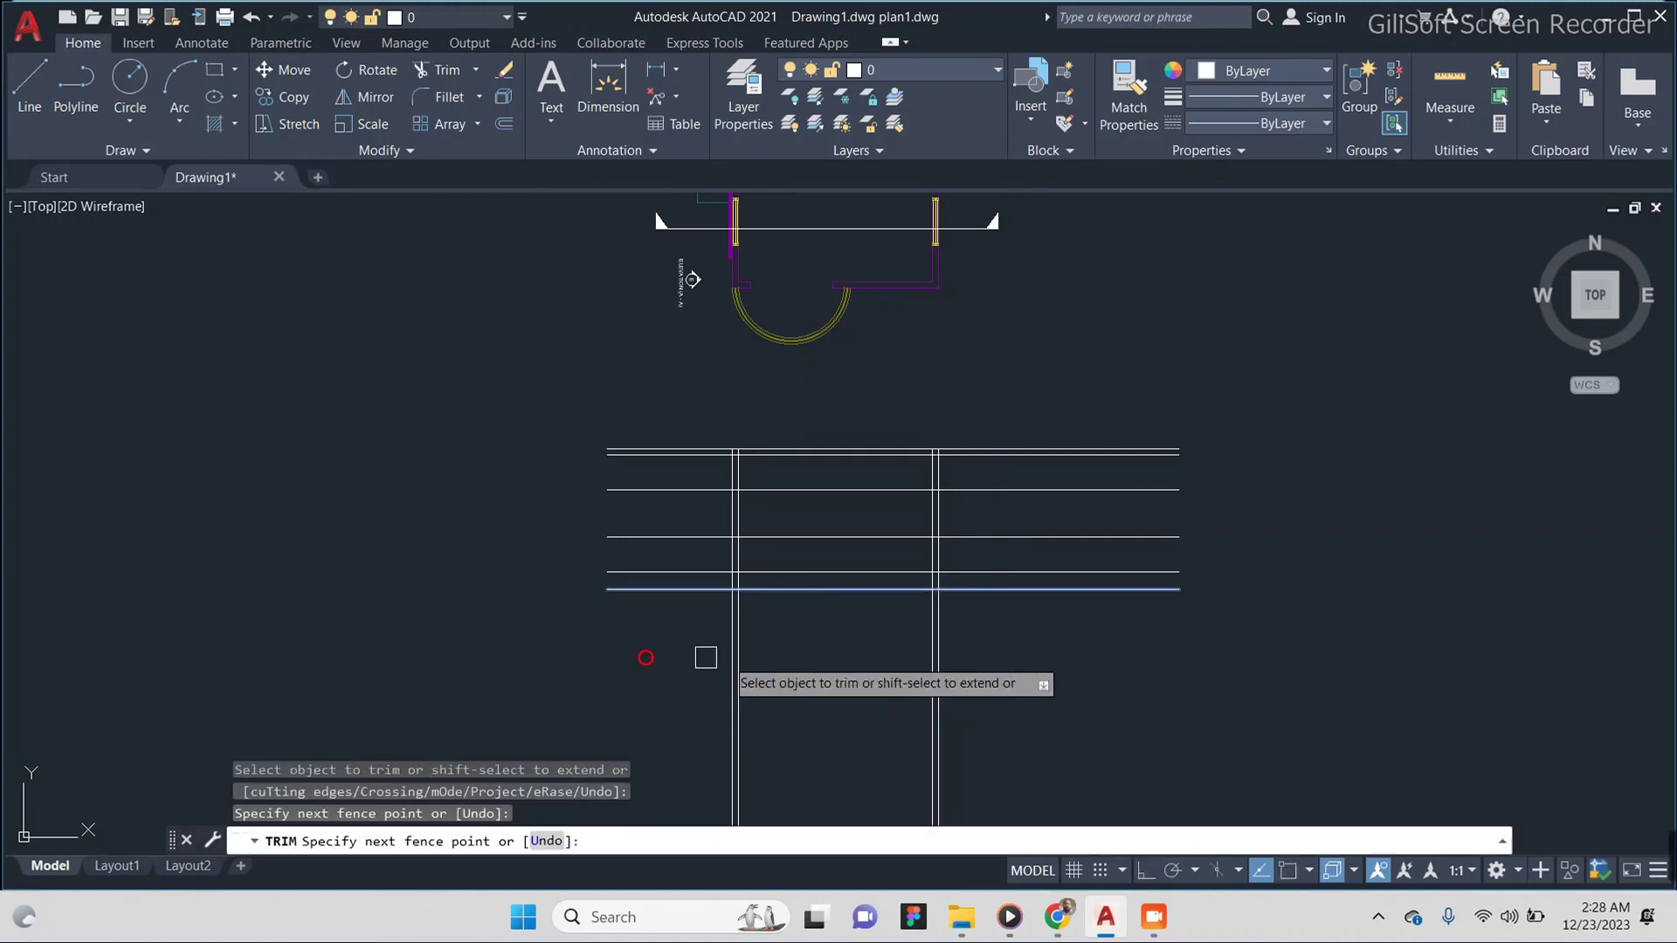
left_click_drag(1085, 655, 498, 655)
key("Escape")
key("Escape")
key("Escape")
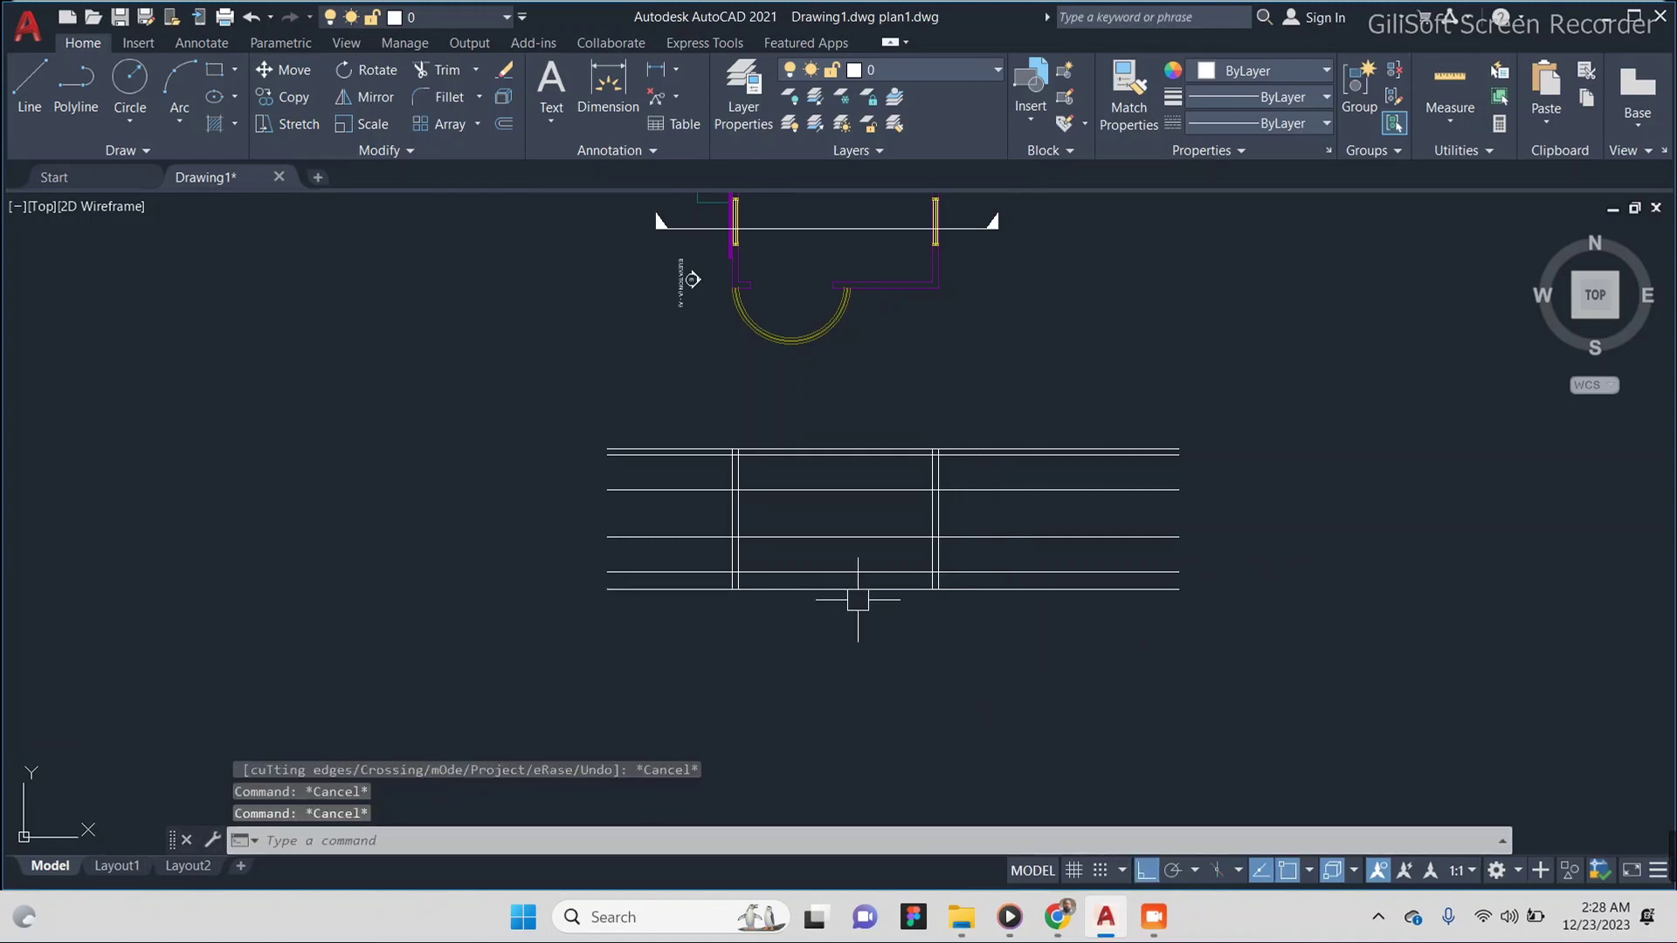
middle_click_drag(858, 599, 867, 646)
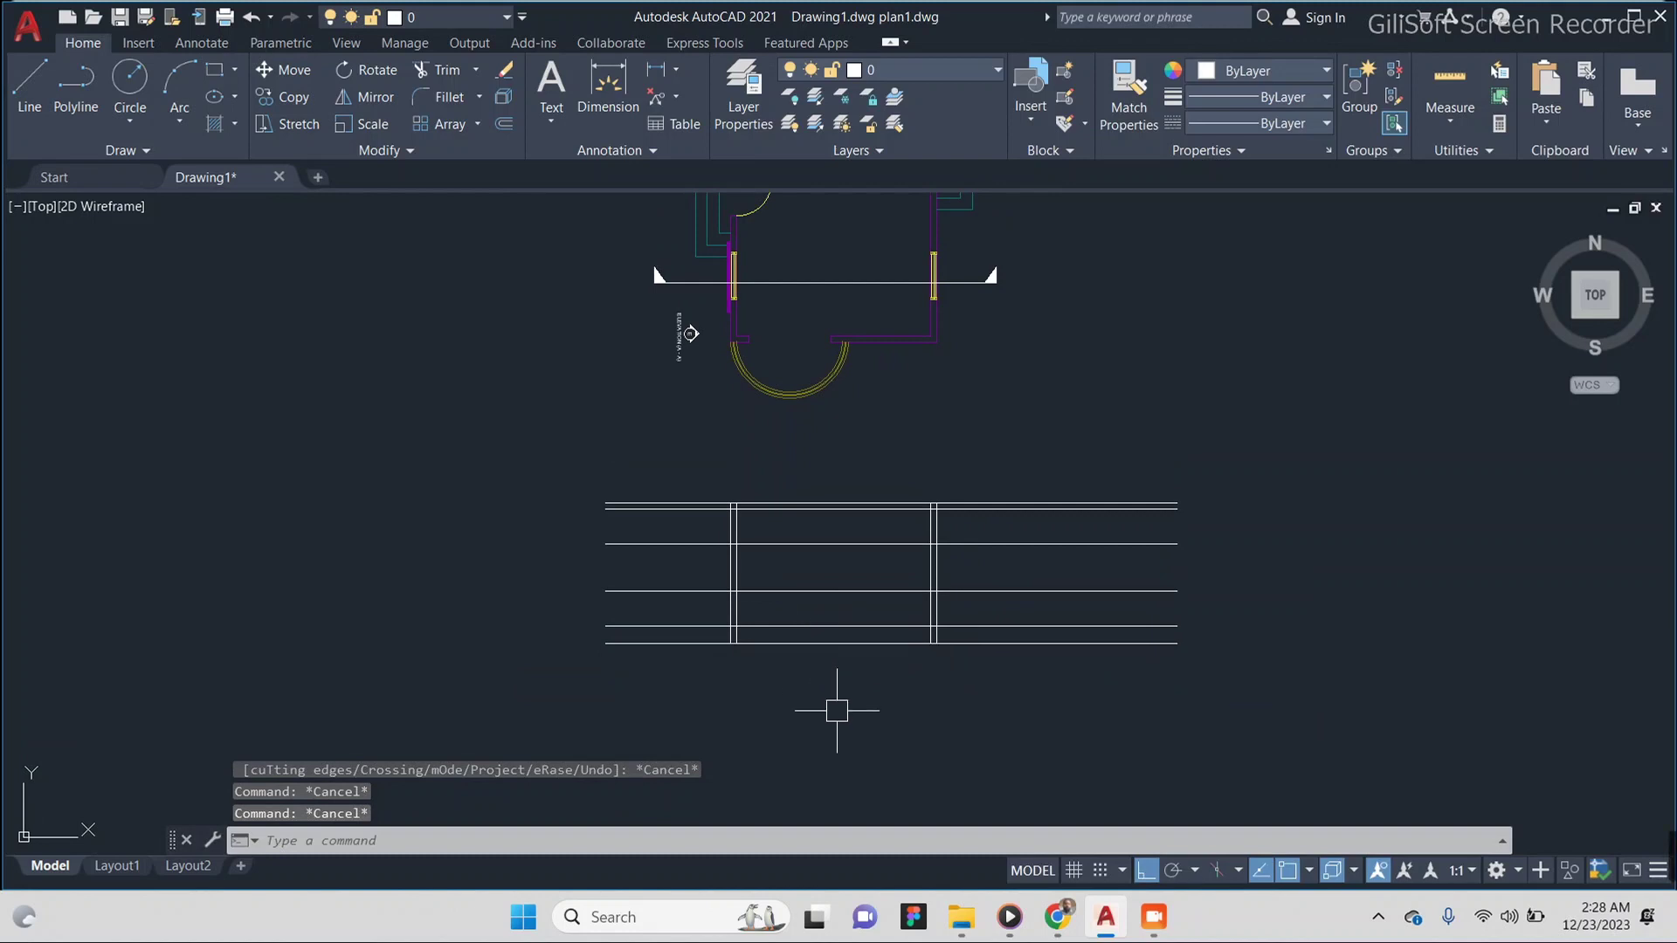
scroll(756, 662, "up", 2)
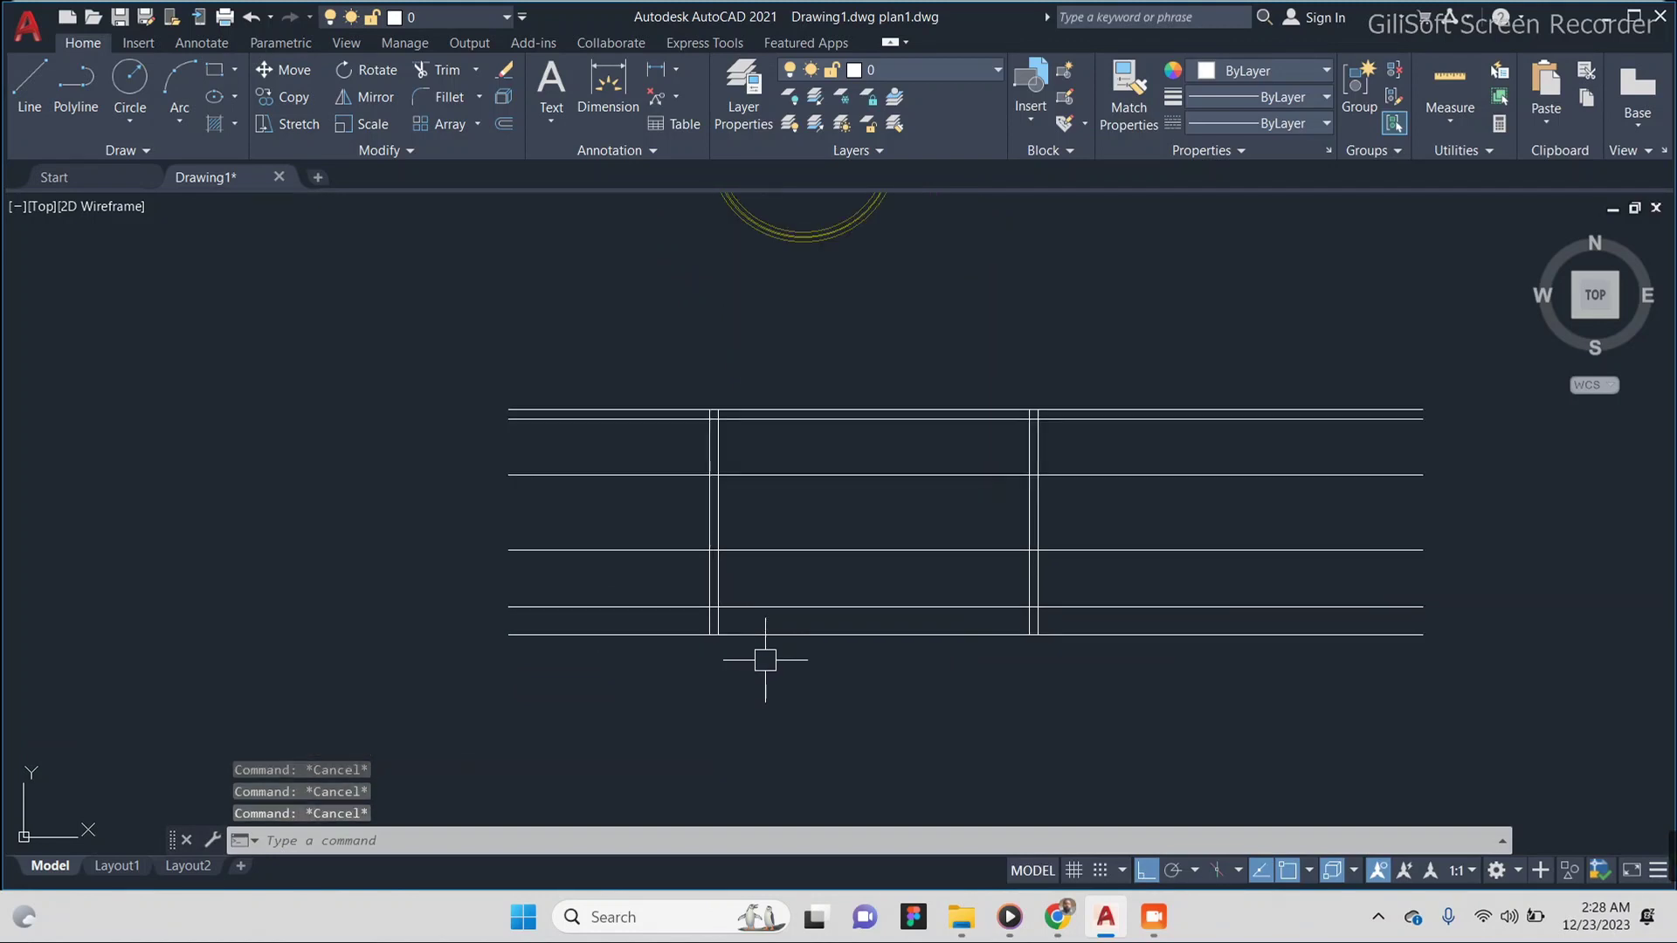
scroll(766, 659, "up", 2)
scroll(765, 659, "down", 4)
Trim the two middle horizontal lines on the left side and between the walls.
mouse_move(816, 411)
middle_mouse_down()
mouse_move(745, 618)
mouse_move(748, 530)
middle_mouse_up()
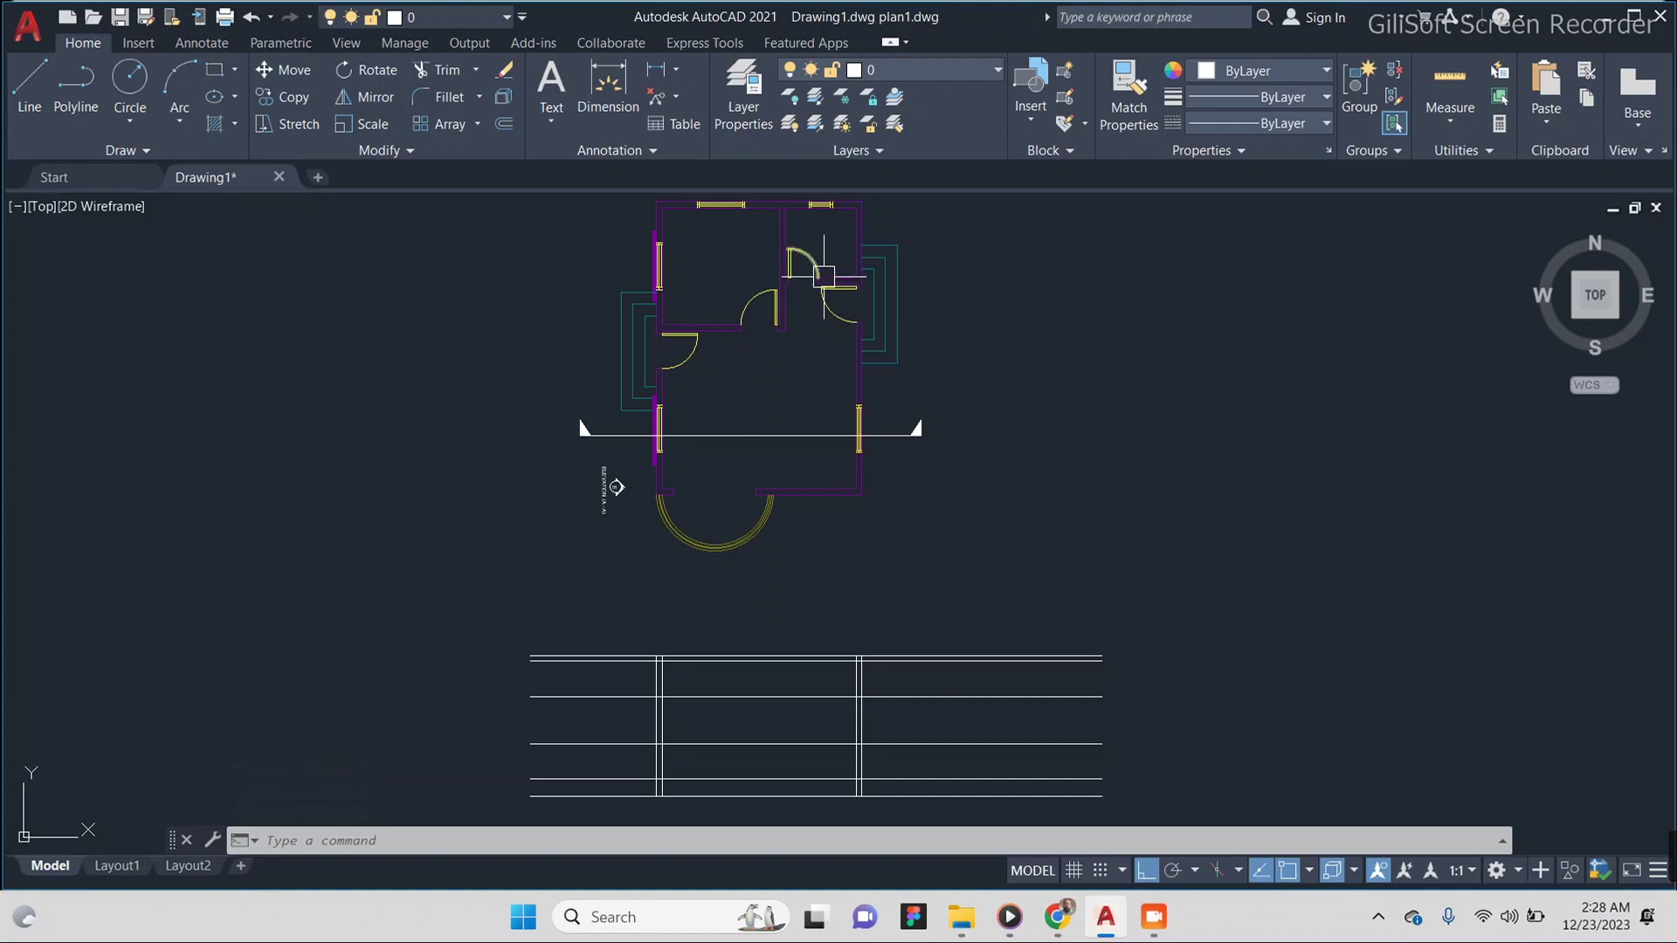
middle_click_drag(762, 490, 764, 423)
key("Escape")
key("Escape")
key("Escape")
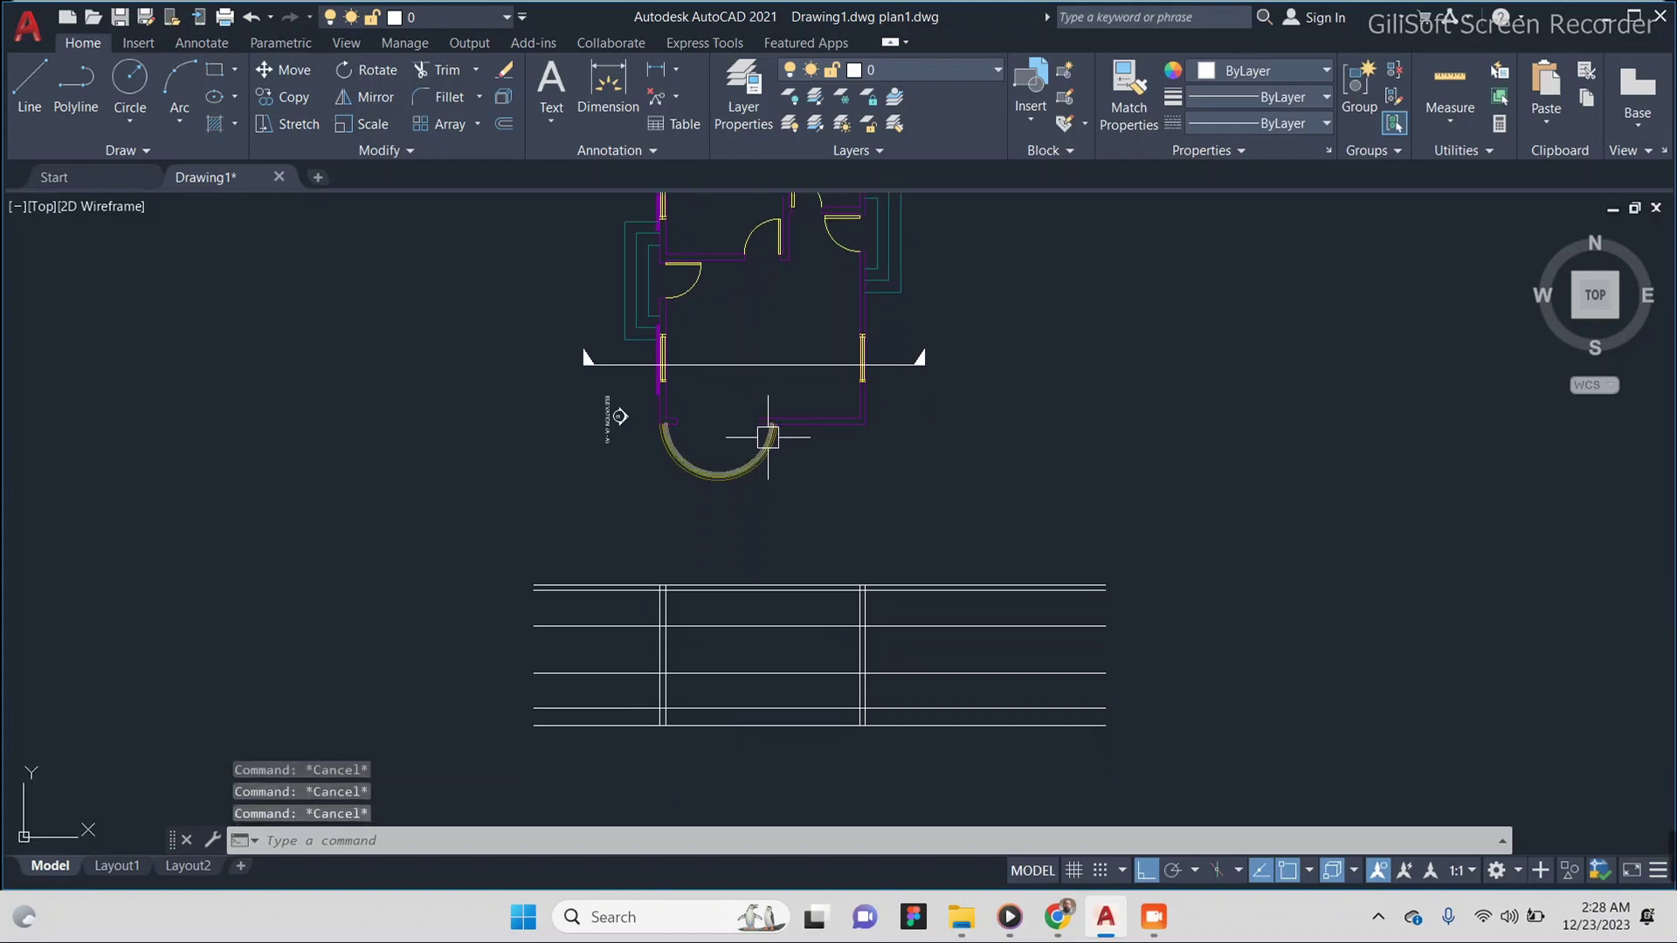
middle_click_drag(771, 276, 759, 317)
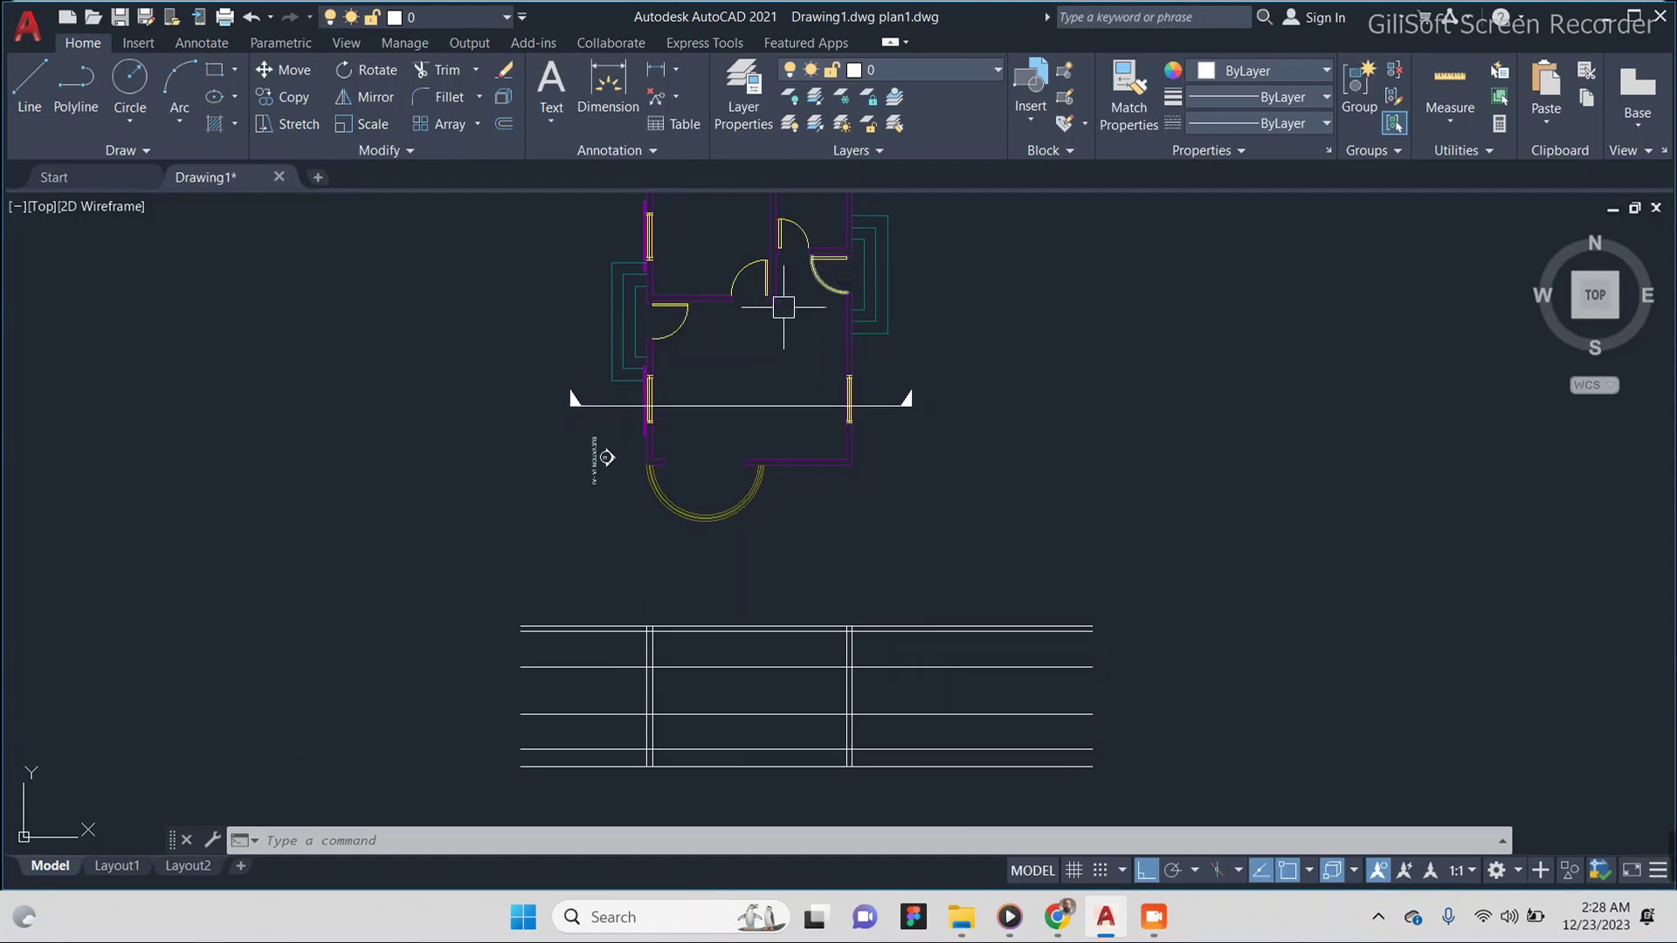
key("Escape")
key("Escape")
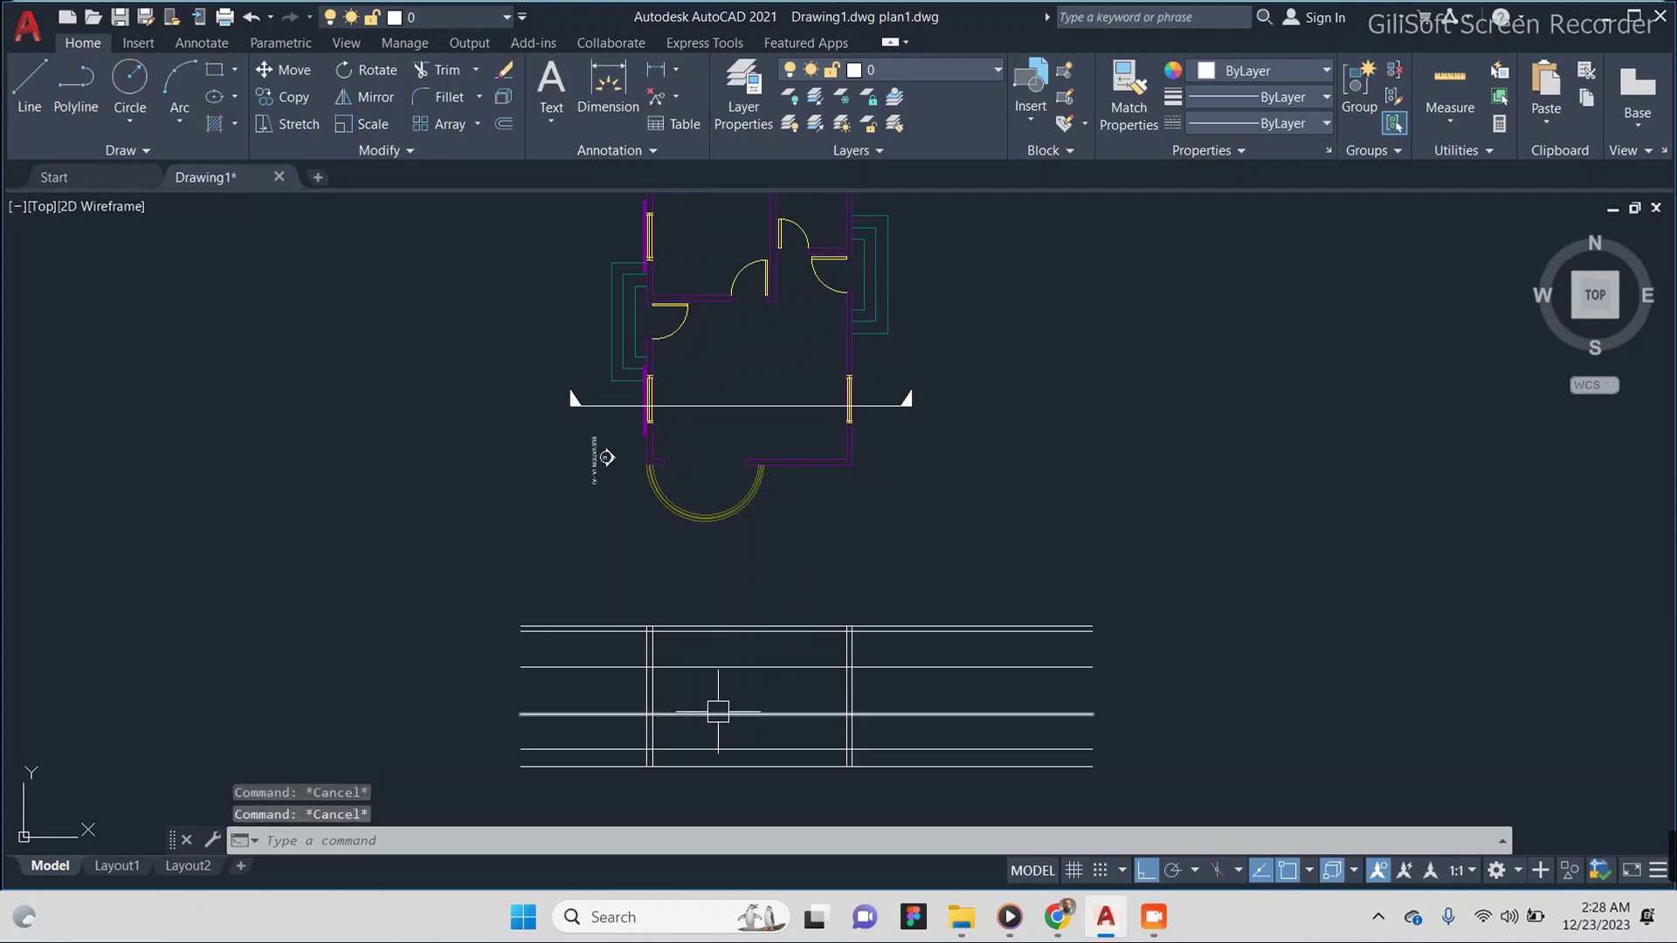
scroll(718, 712, "up", 1)
key("Escape")
scroll(641, 687, "up", 3)
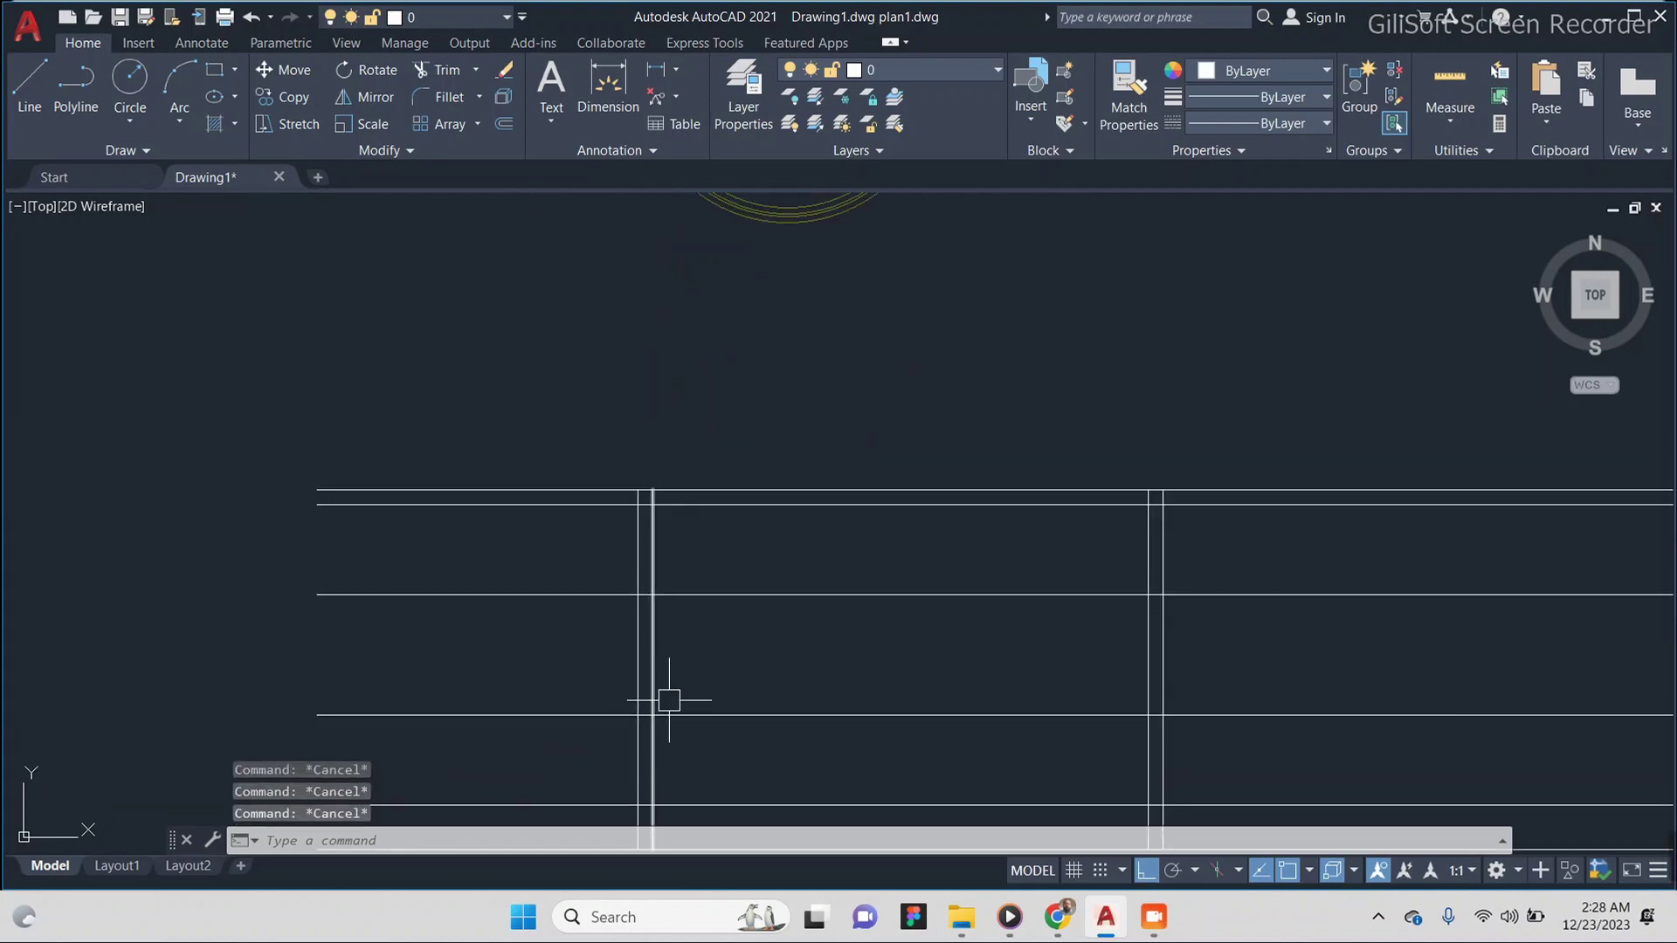
type("Tr")
key("Return")
mouse_move(580, 588)
left_mouse_down()
mouse_move(598, 710)
mouse_move(640, 727)
left_mouse_up()
left_click(838, 716)
left_click(856, 596)
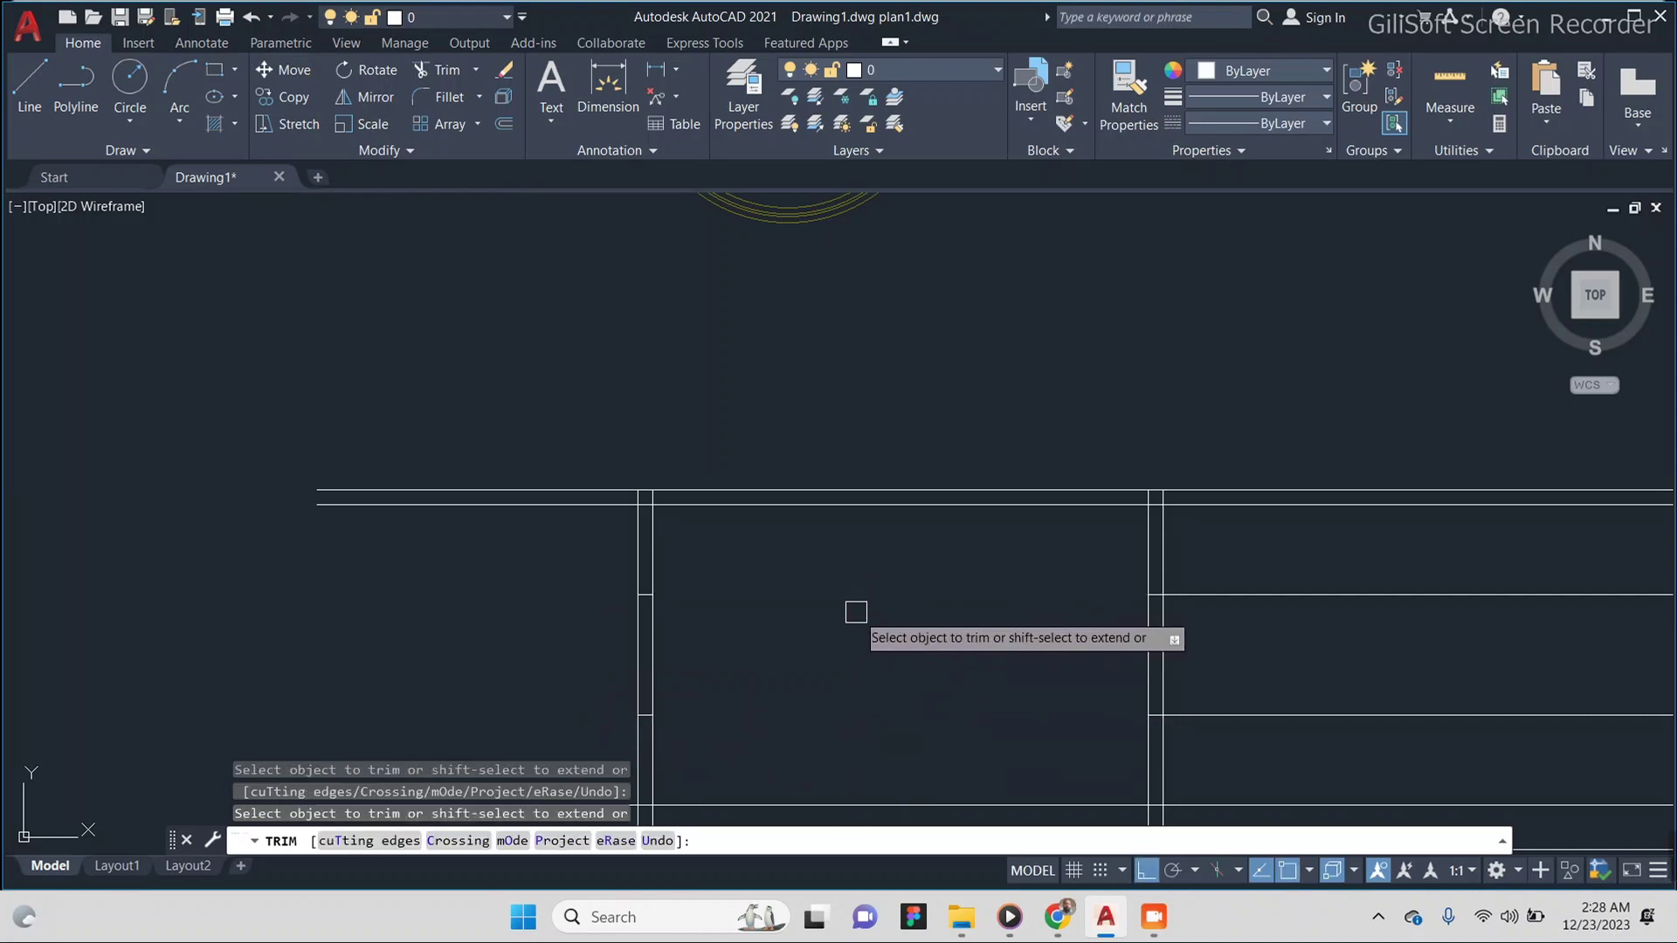
key("Escape")
Trim the remaining right-hand pieces of the two middle lines.
key("Return")
left_click(1268, 595)
left_click(1280, 716)
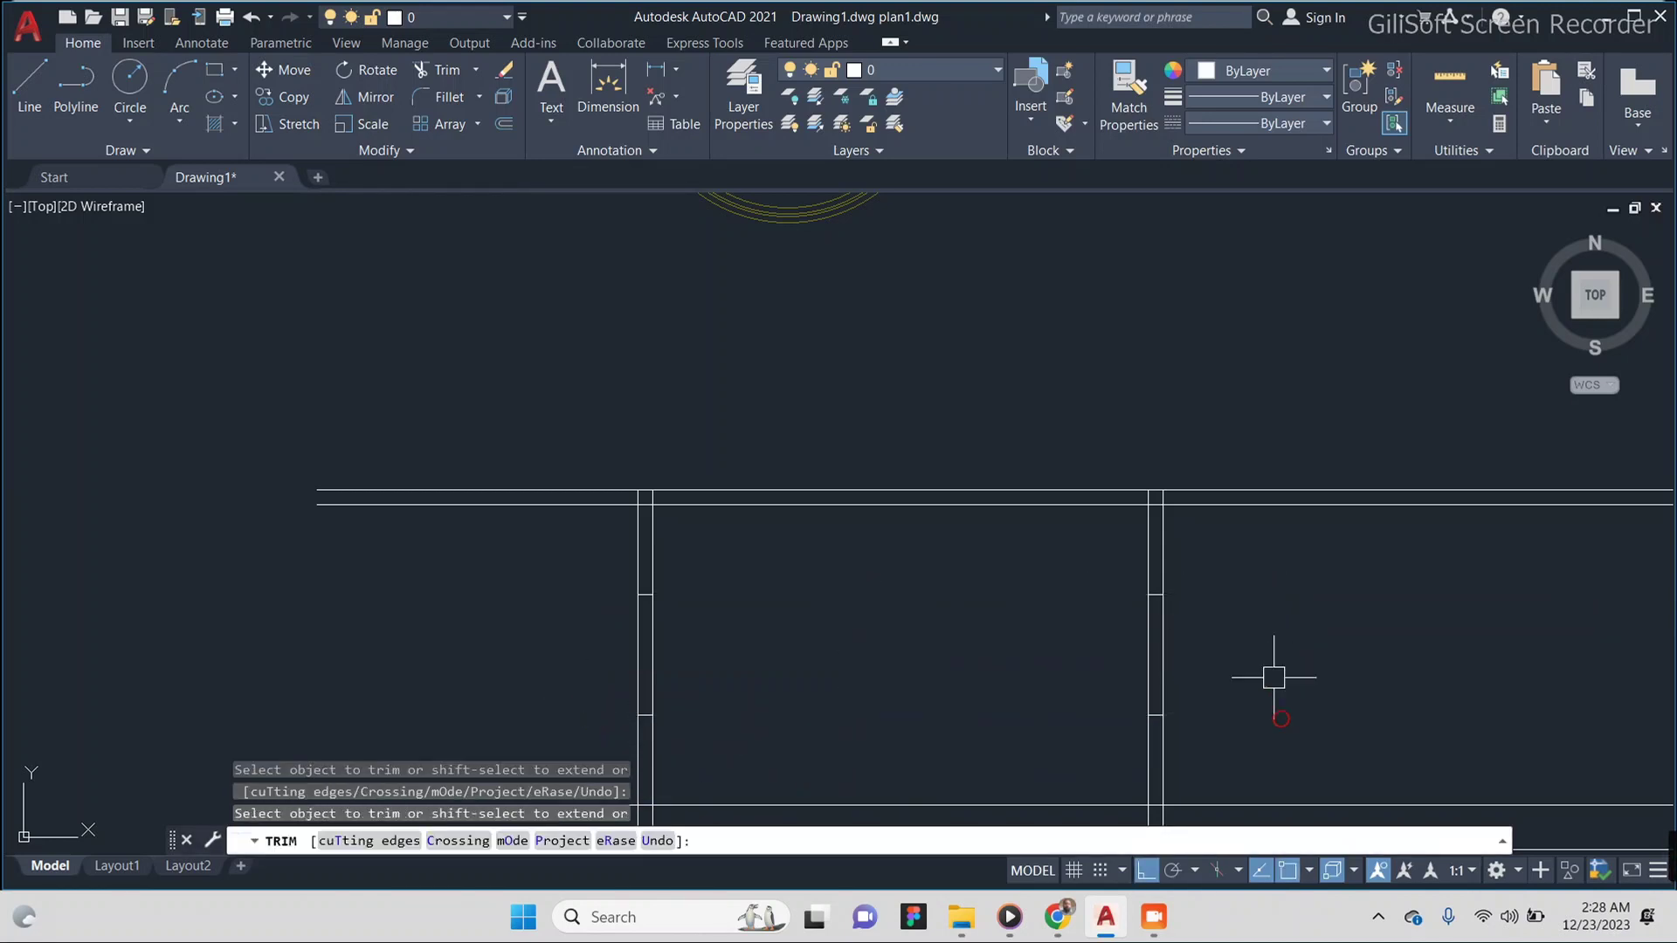
key("Escape")
scroll(1266, 656, "down", 2)
middle_click_drag(1191, 699, 1033, 685)
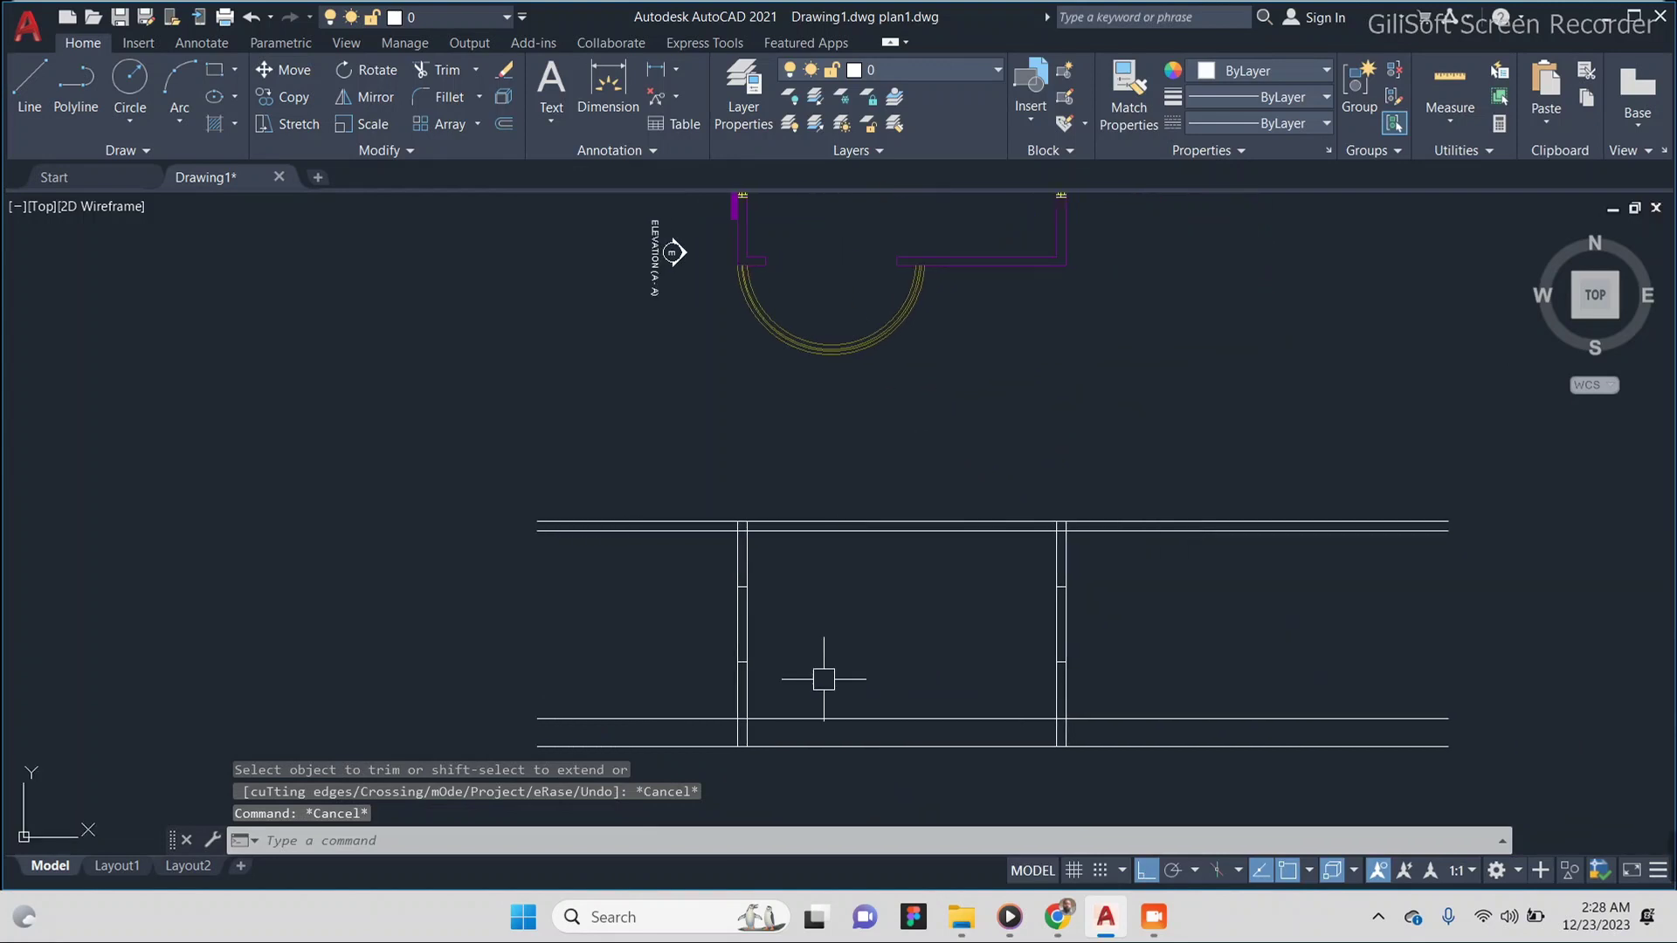
type("DA")
Start an aligned dimension from the wall corner, then cancel it.
key("Return")
scroll(699, 664, "up", 3)
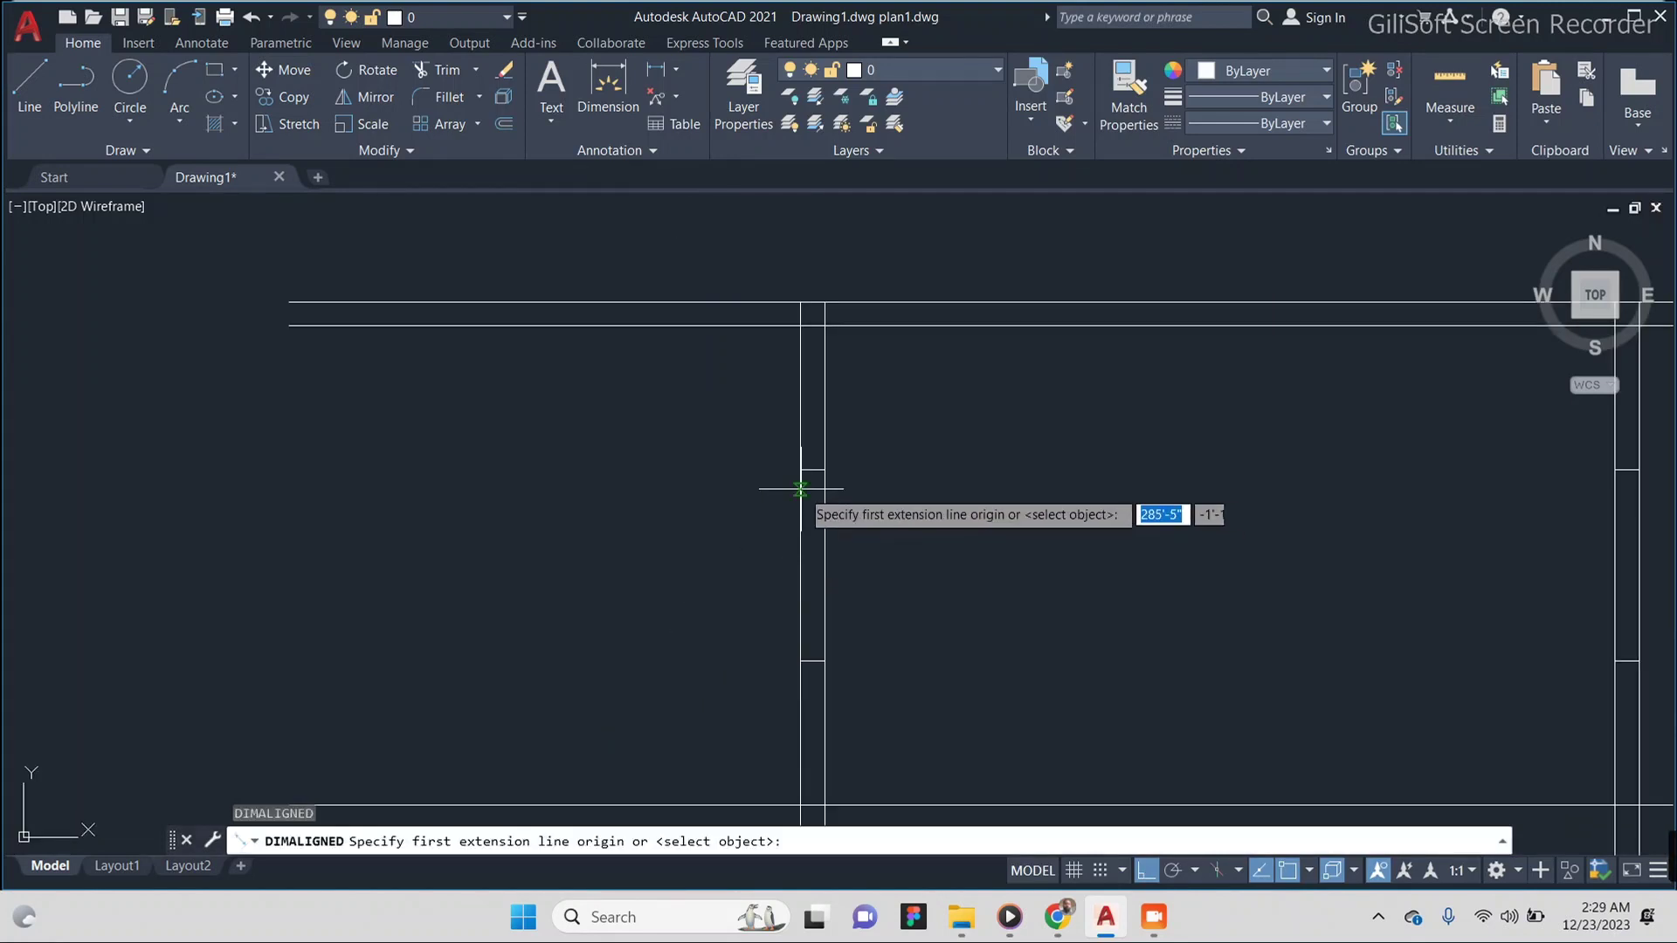
left_click(801, 470)
left_click(801, 661)
key("Escape")
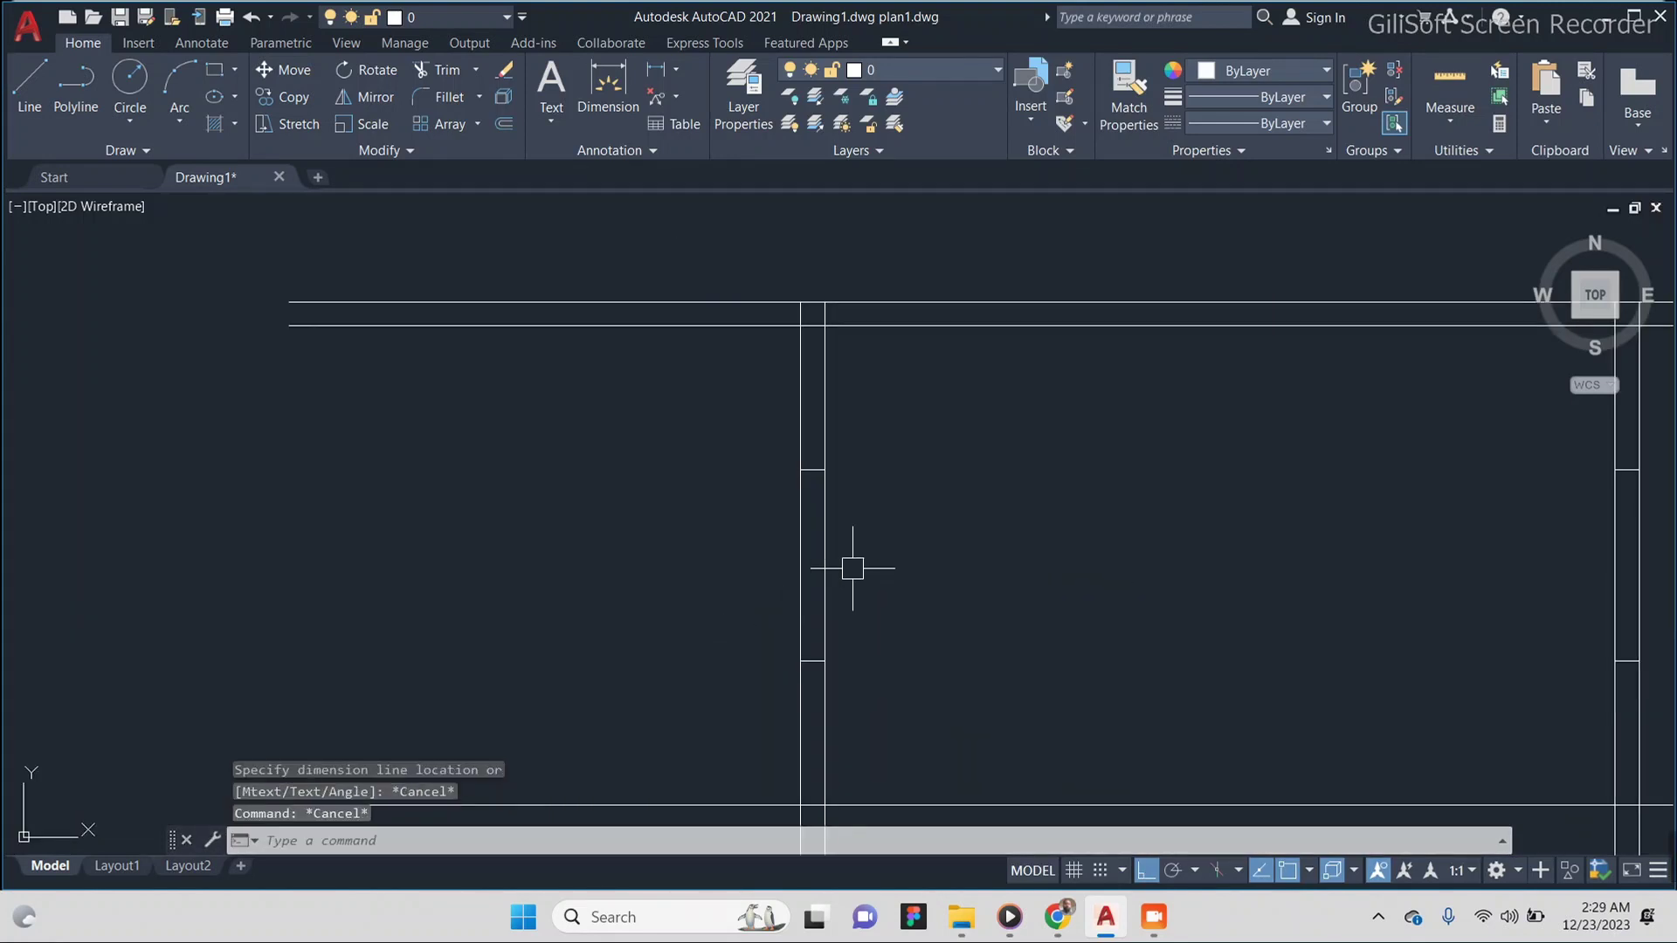
Draw a vertical jamb line down from the top wall corner and begin another at the right wall.
key("Return")
scroll(872, 624, "up", 2)
left_click(801, 387)
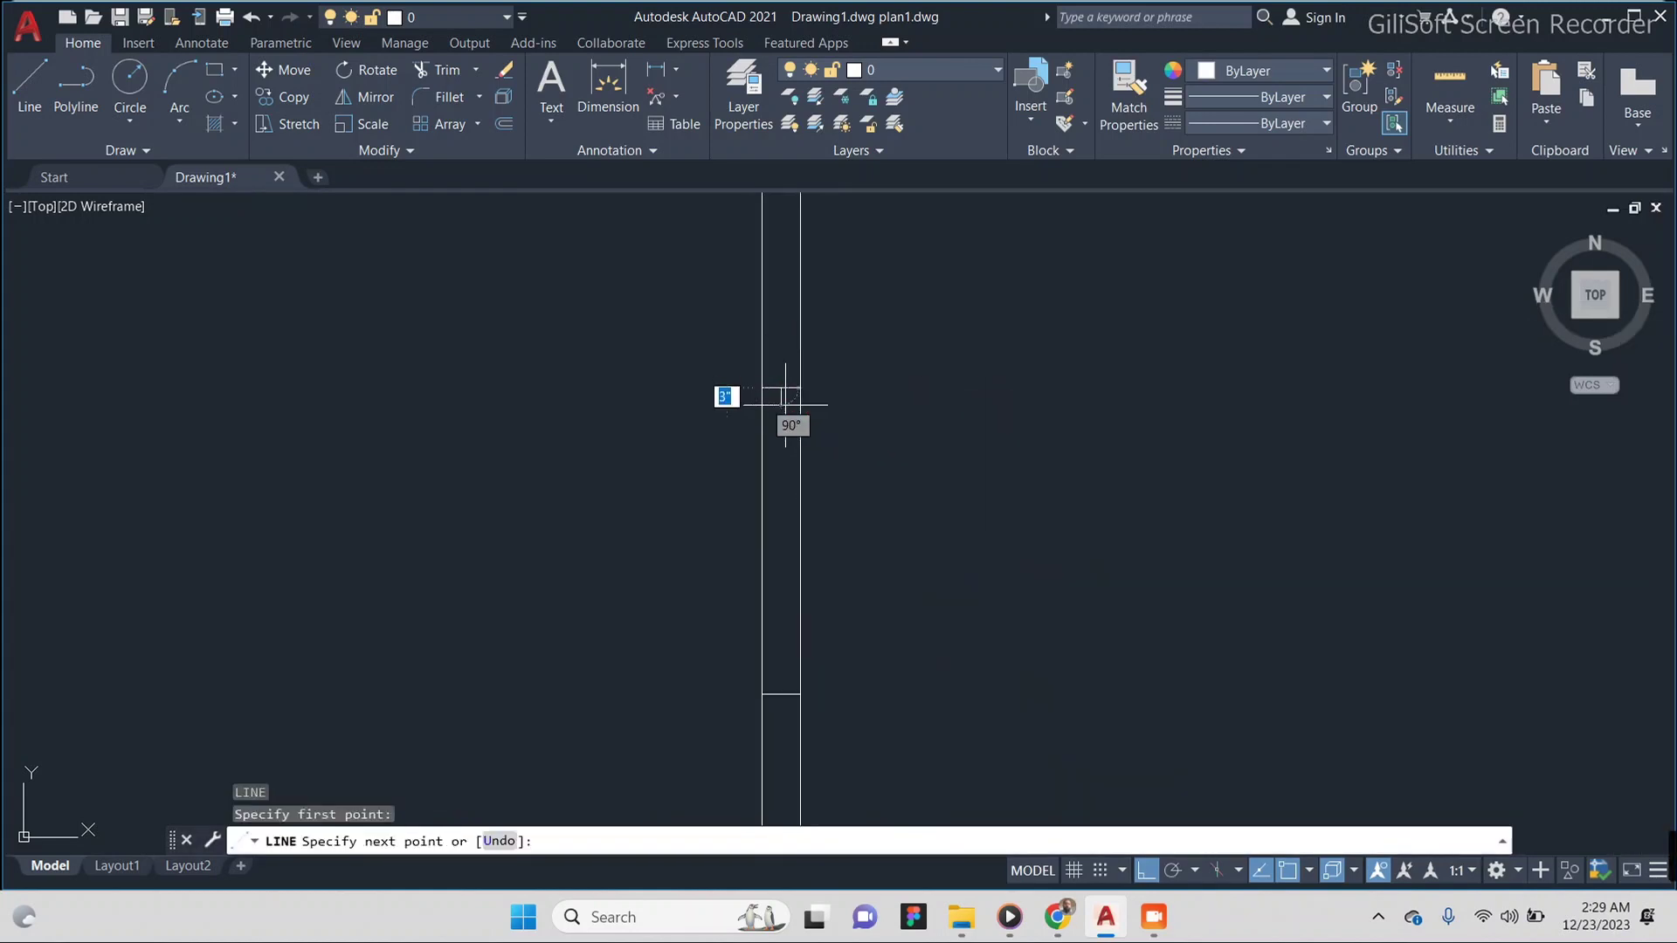
left_click(800, 681)
key("Escape")
key("Escape")
scroll(1037, 685, "down", 4)
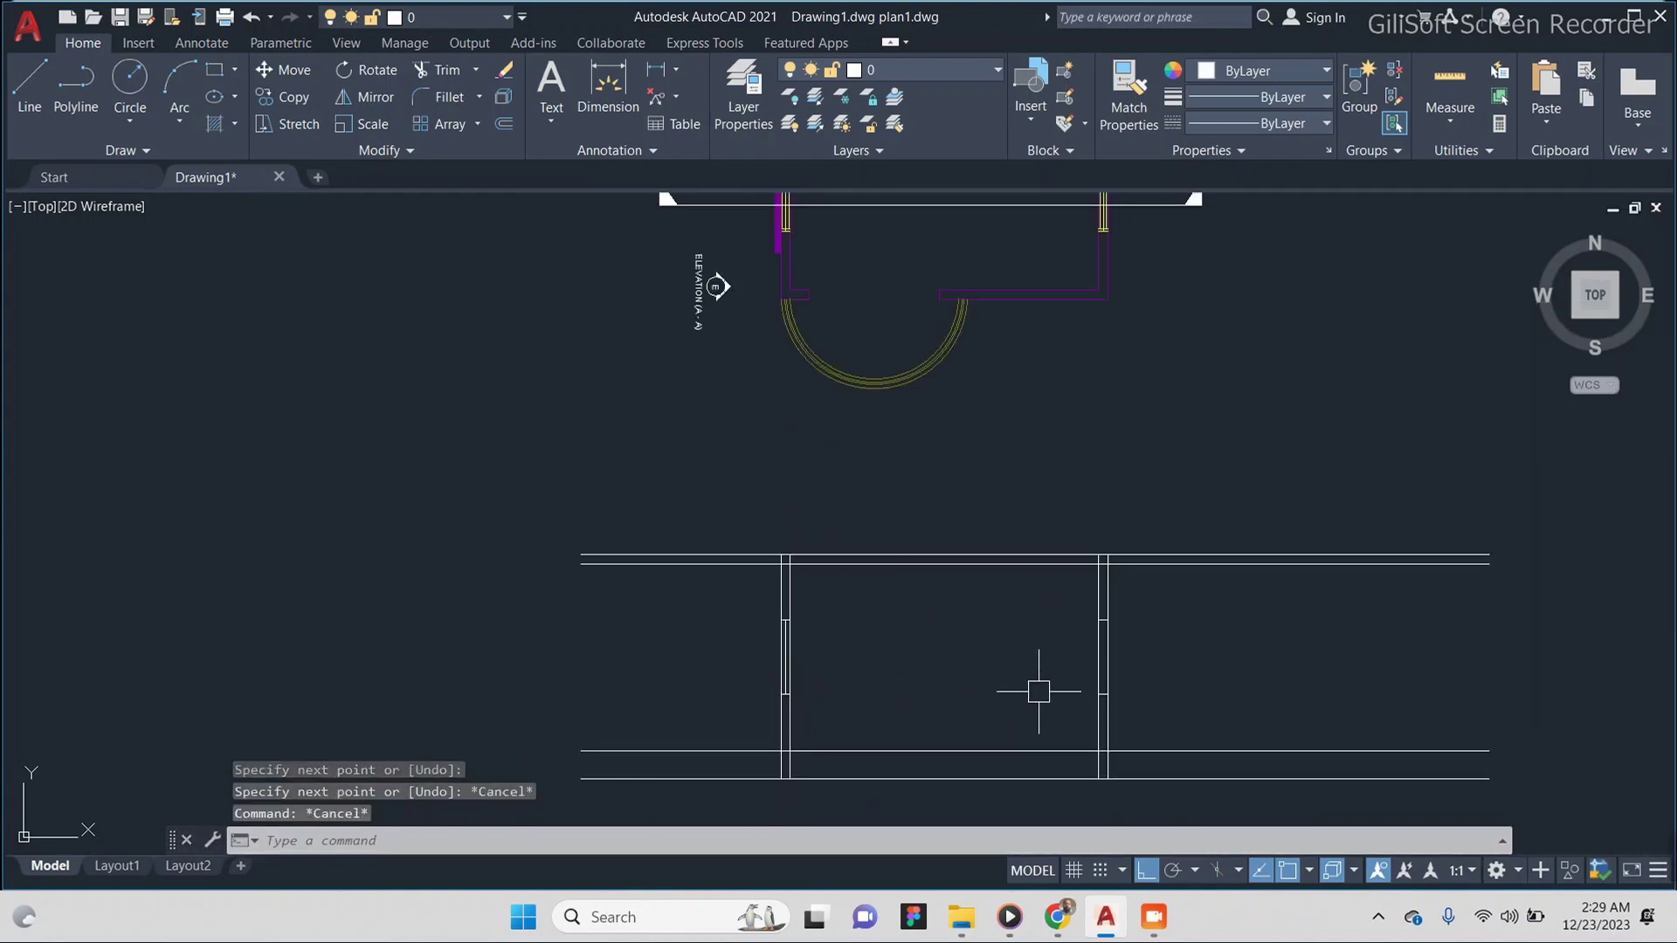
scroll(1148, 636, "up", 2)
scroll(1149, 637, "up", 3)
key("Return")
left_click(1055, 494)
Place a vertical construction line (XL) at the elevation's wall corner.
scroll(1078, 618, "down", 3)
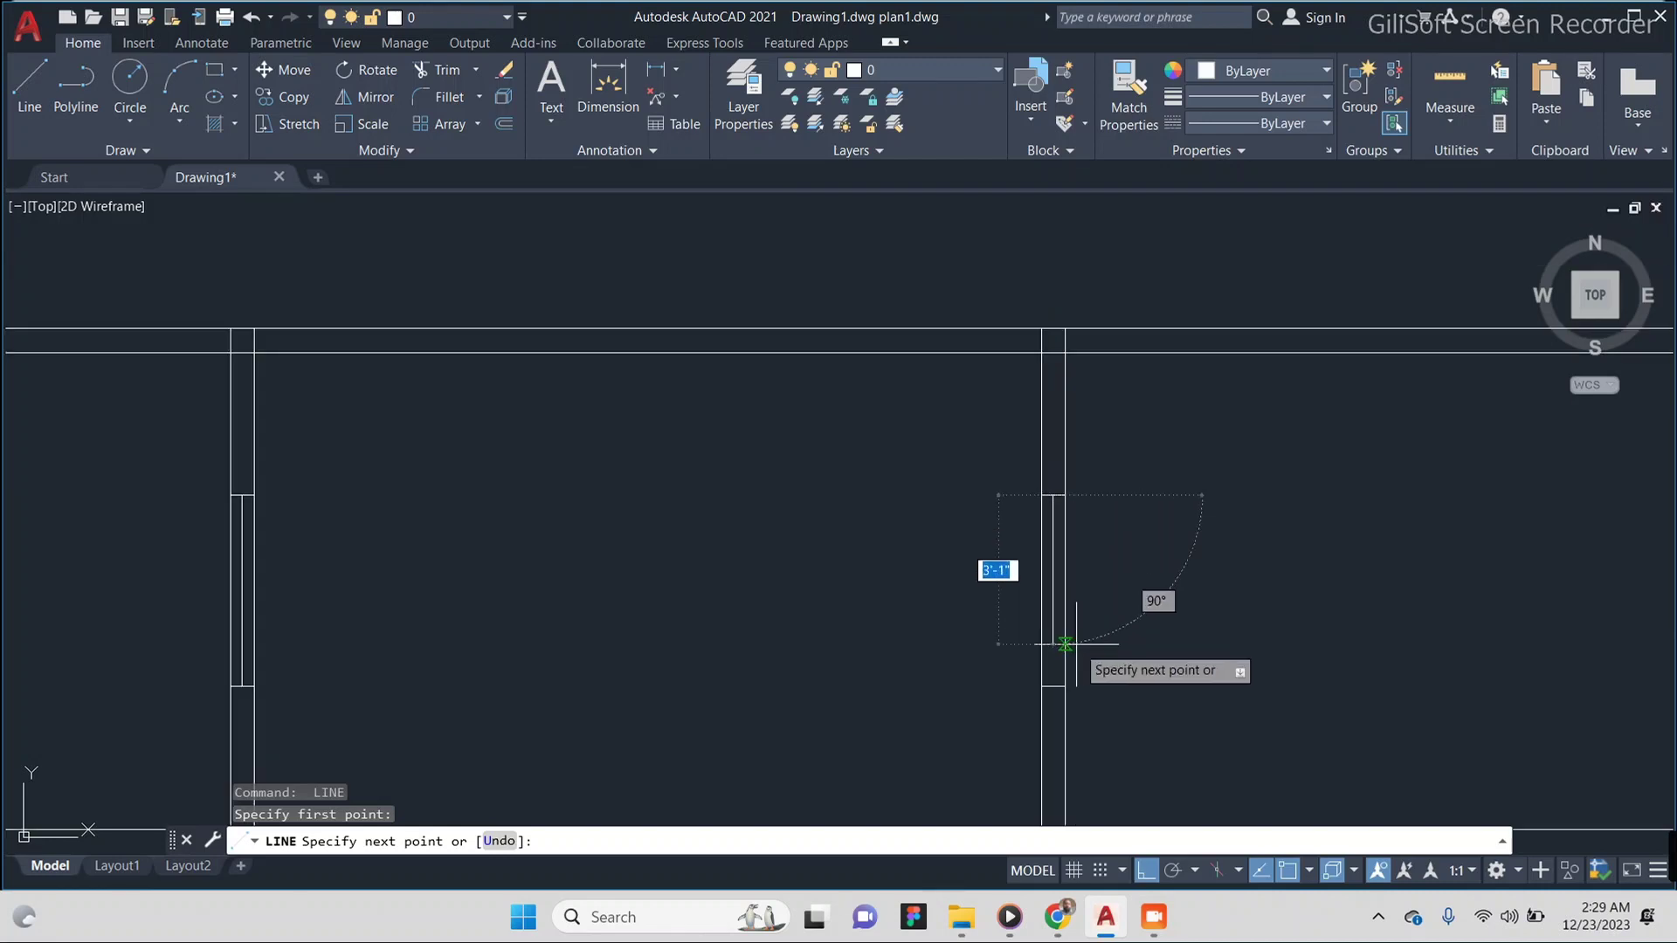
scroll(1031, 749, "up", 2)
key("Escape")
key("Escape")
key("Escape")
scroll(1031, 748, "down", 3)
scroll(1067, 722, "down", 2)
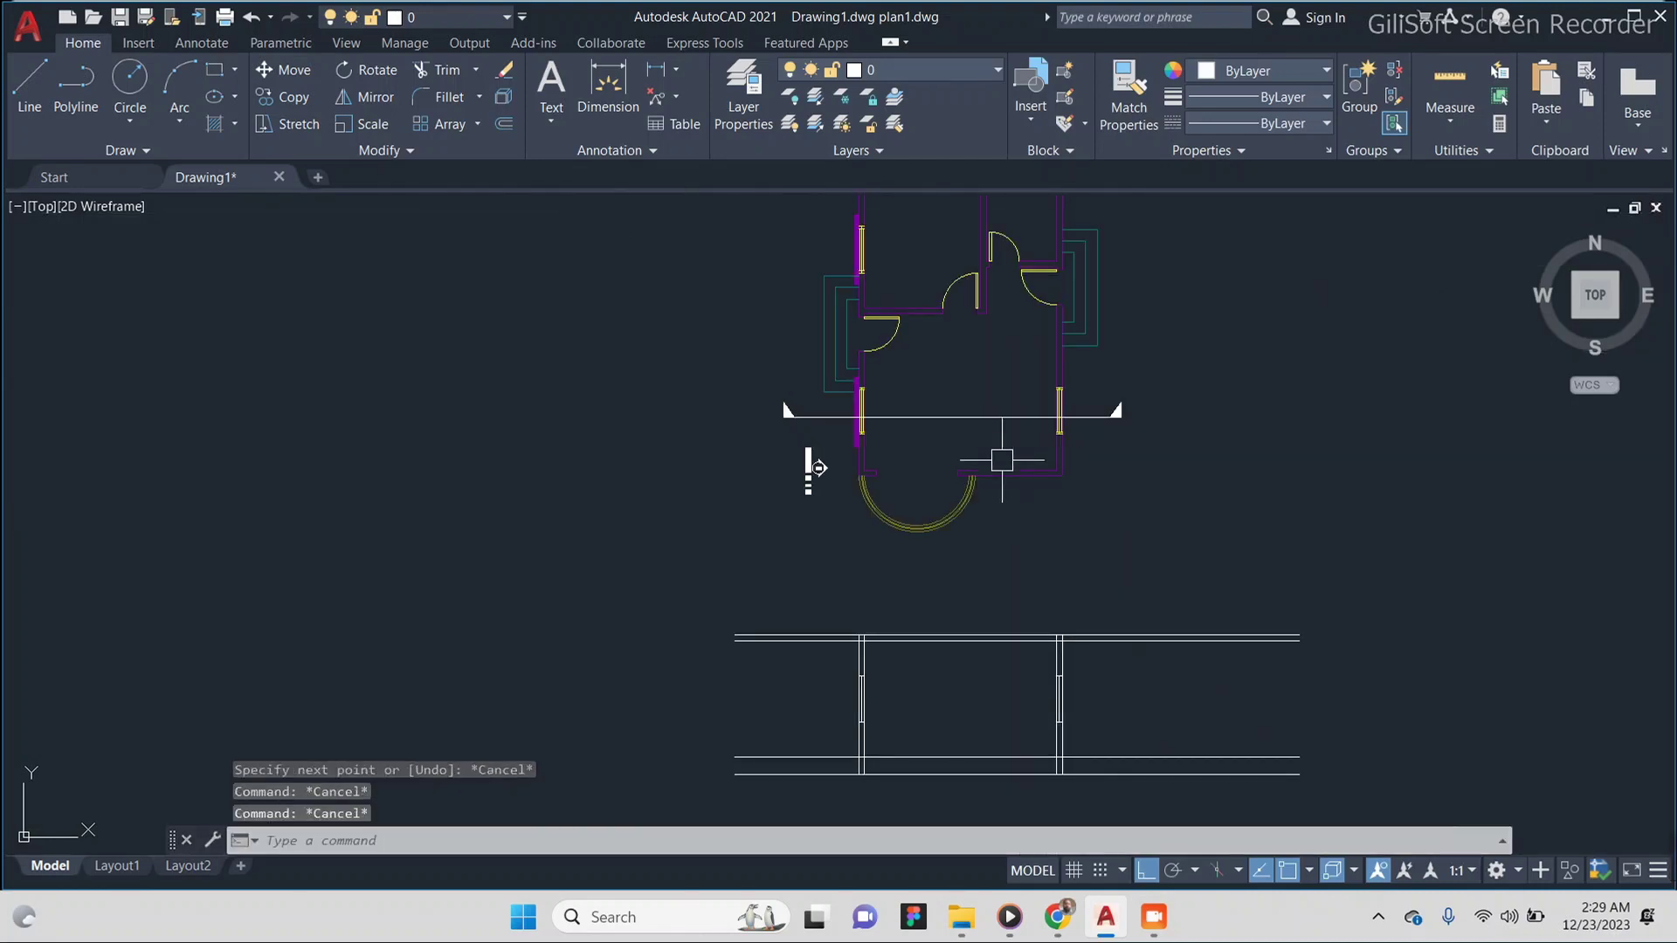
scroll(874, 529, "up", 1)
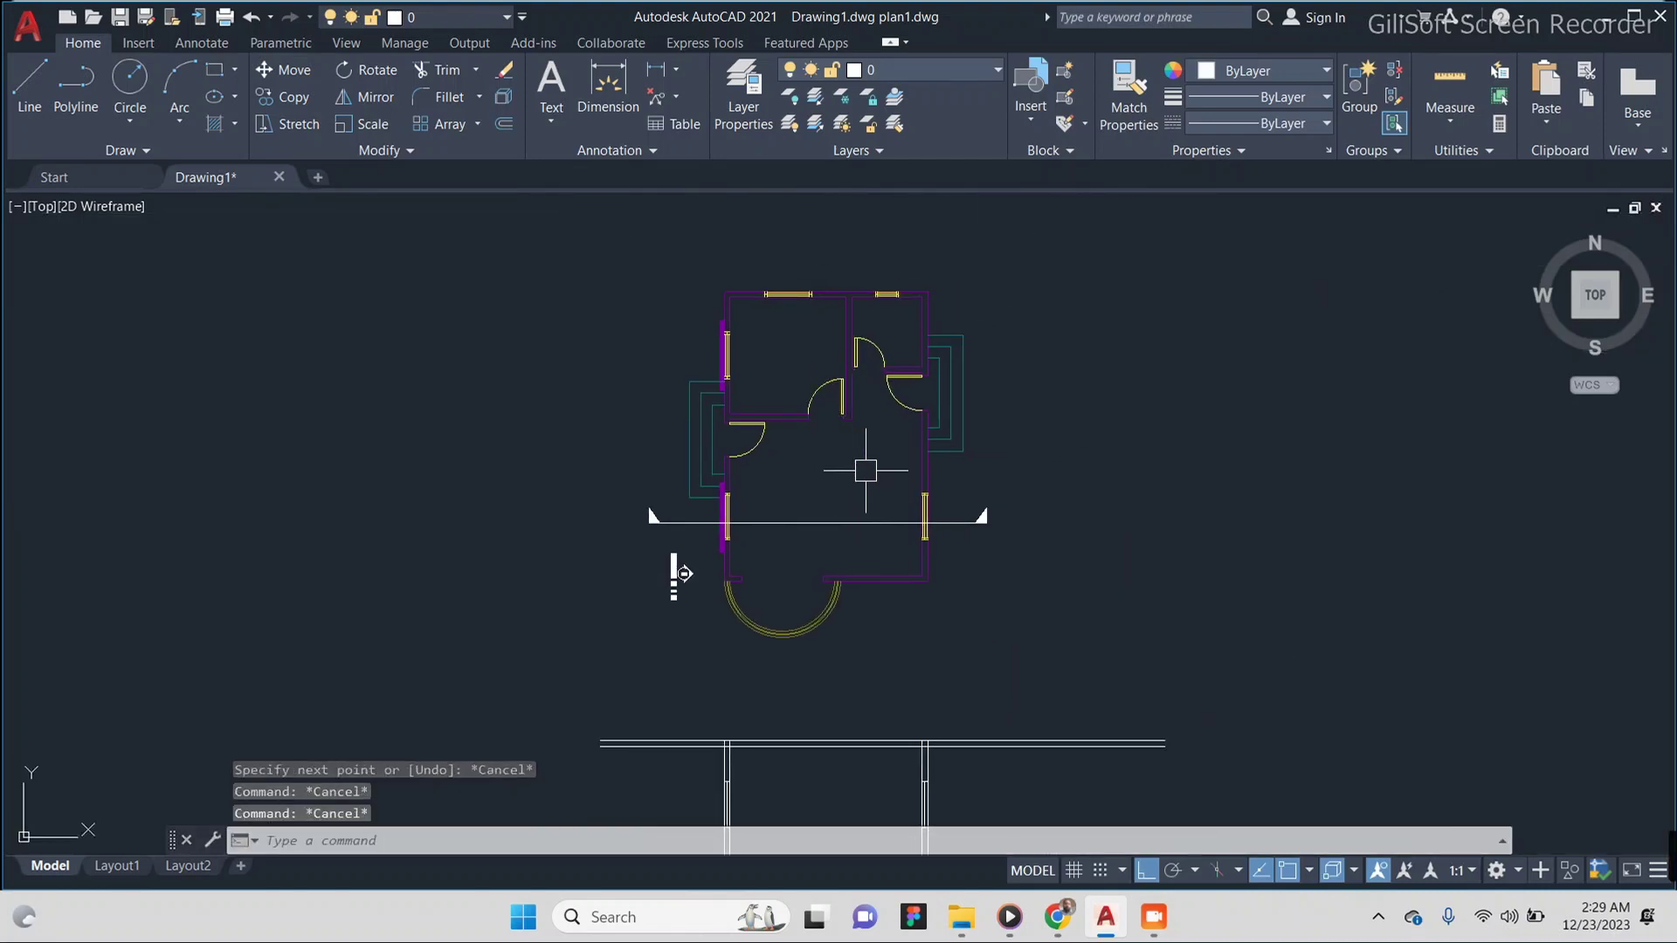
type("xl")
key("Return")
type("v")
key("Return")
scroll(860, 432, "up", 4)
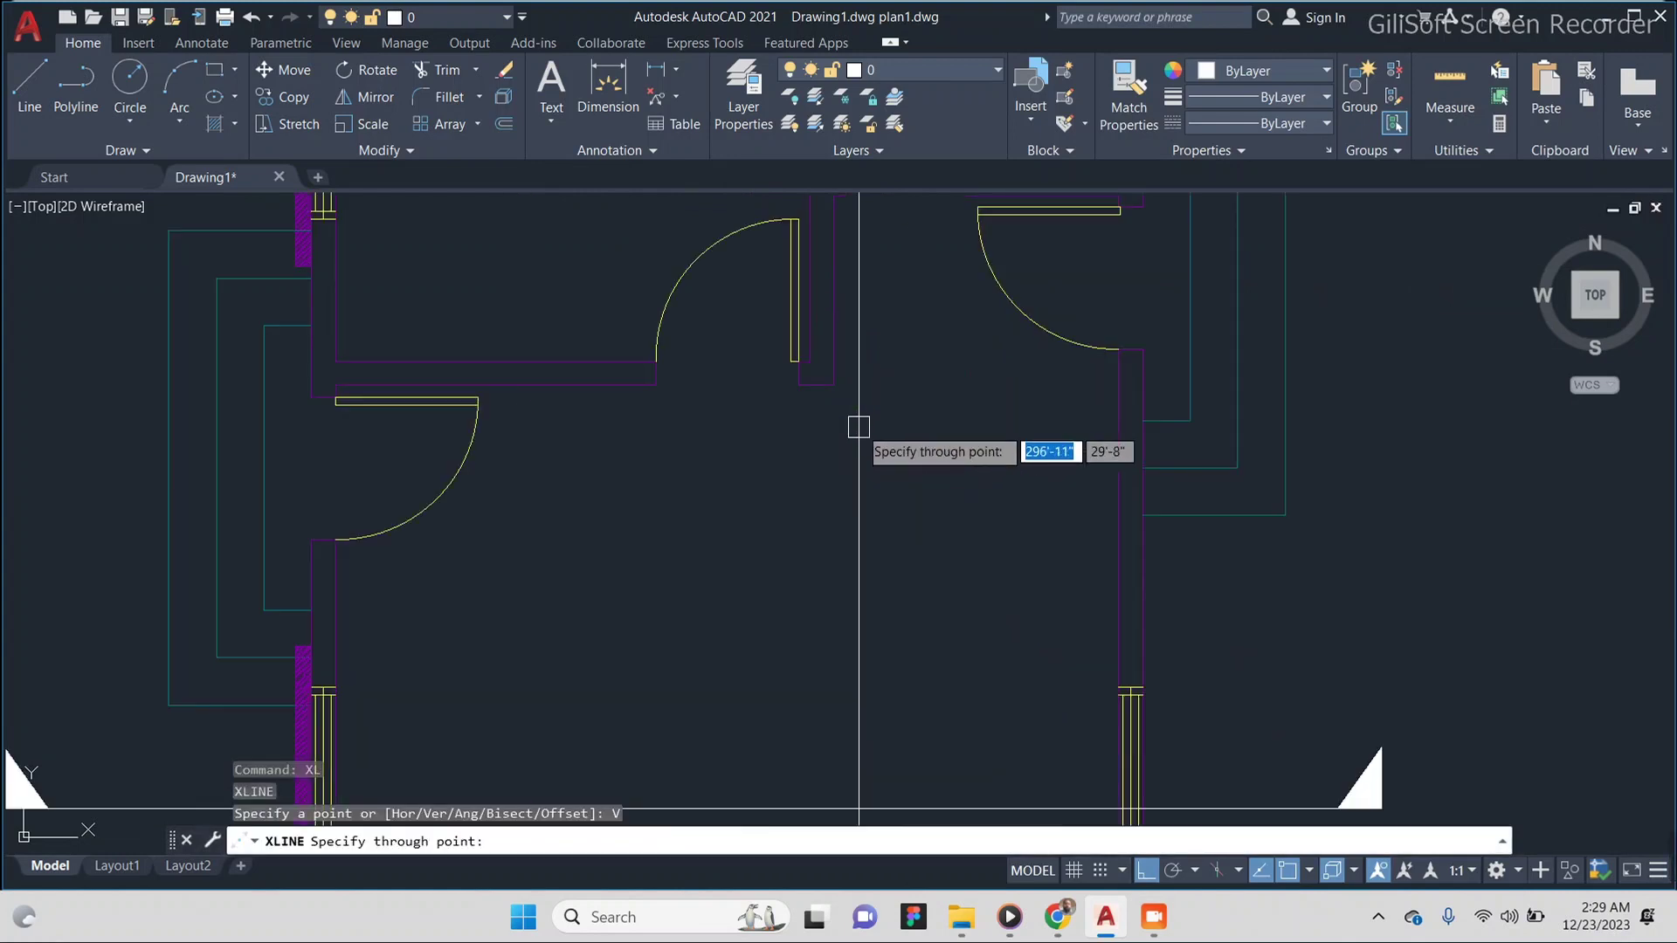
scroll(822, 367, "up", 2)
scroll(821, 369, "up", 3)
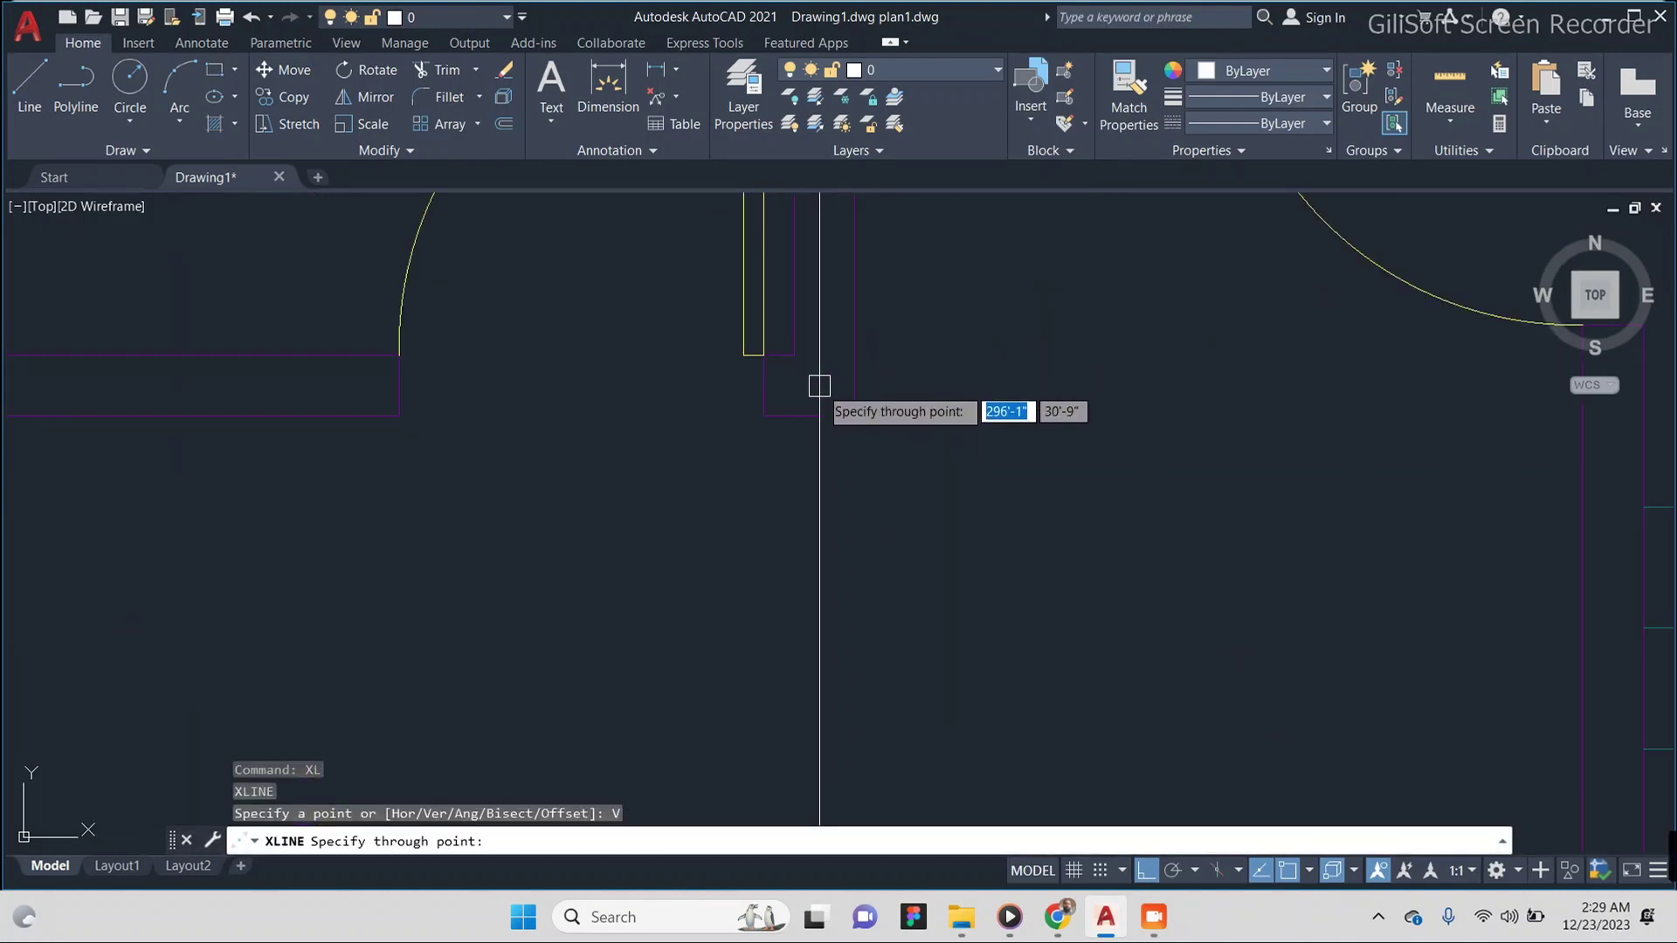
left_click(763, 416)
key("Escape")
key("Escape")
Trim the construction lines back to the elevation, above and below it.
scroll(928, 524, "down", 5)
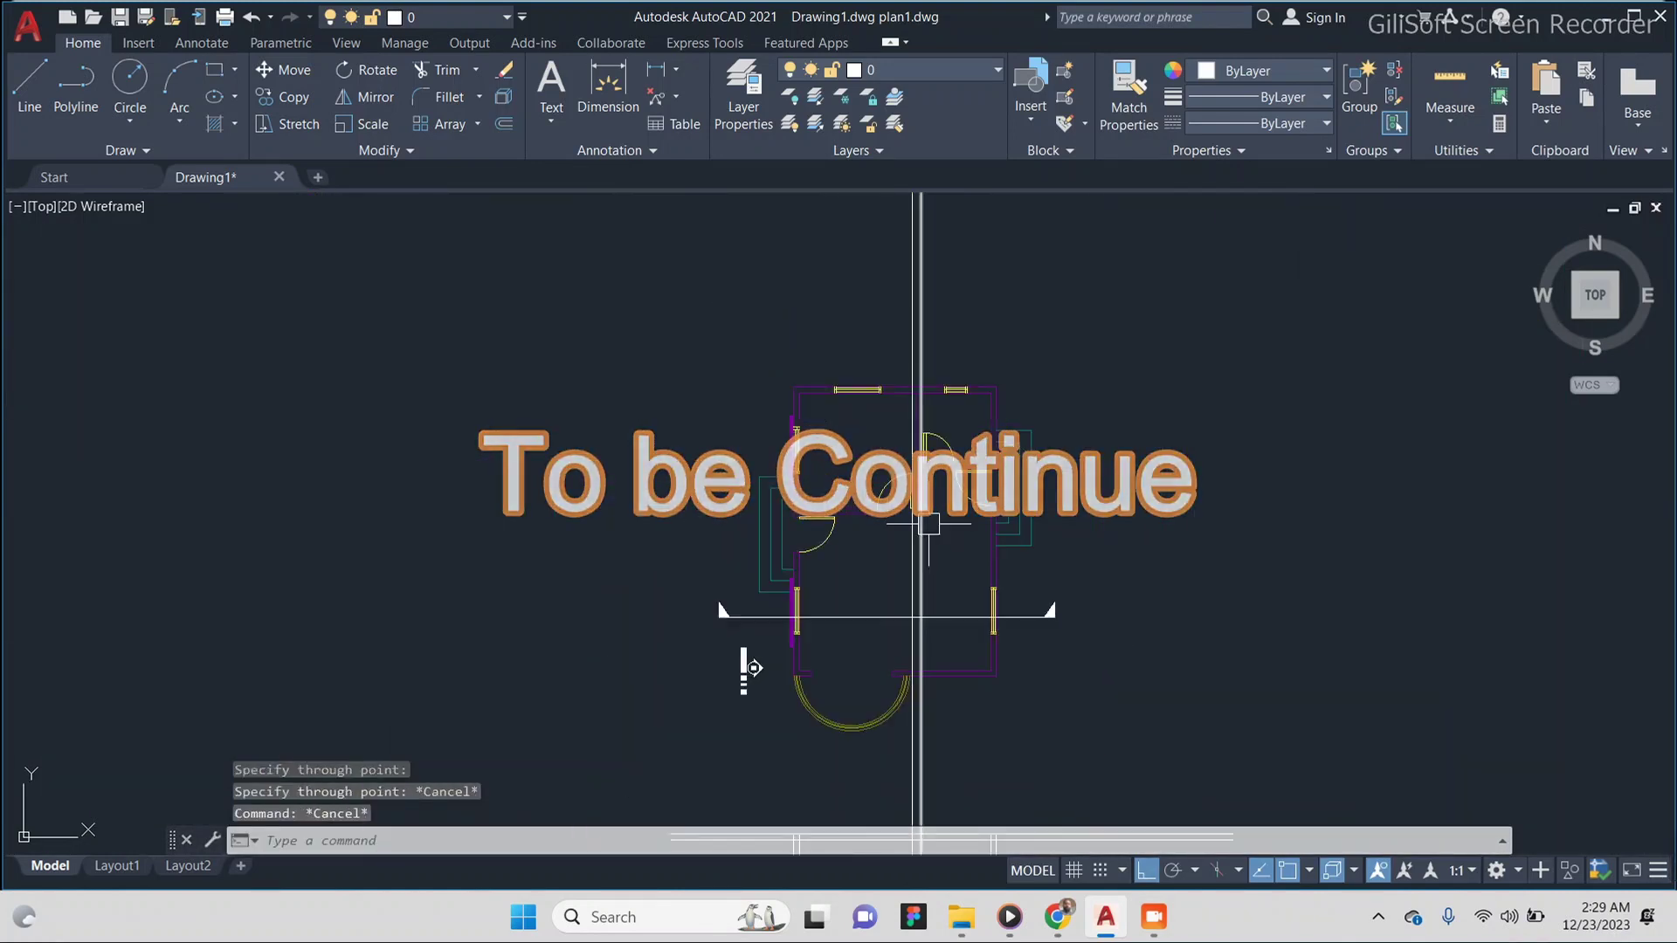
scroll(857, 581, "up", 2)
scroll(779, 393, "up", 2)
type("tr")
key("Return")
scroll(910, 569, "up", 5)
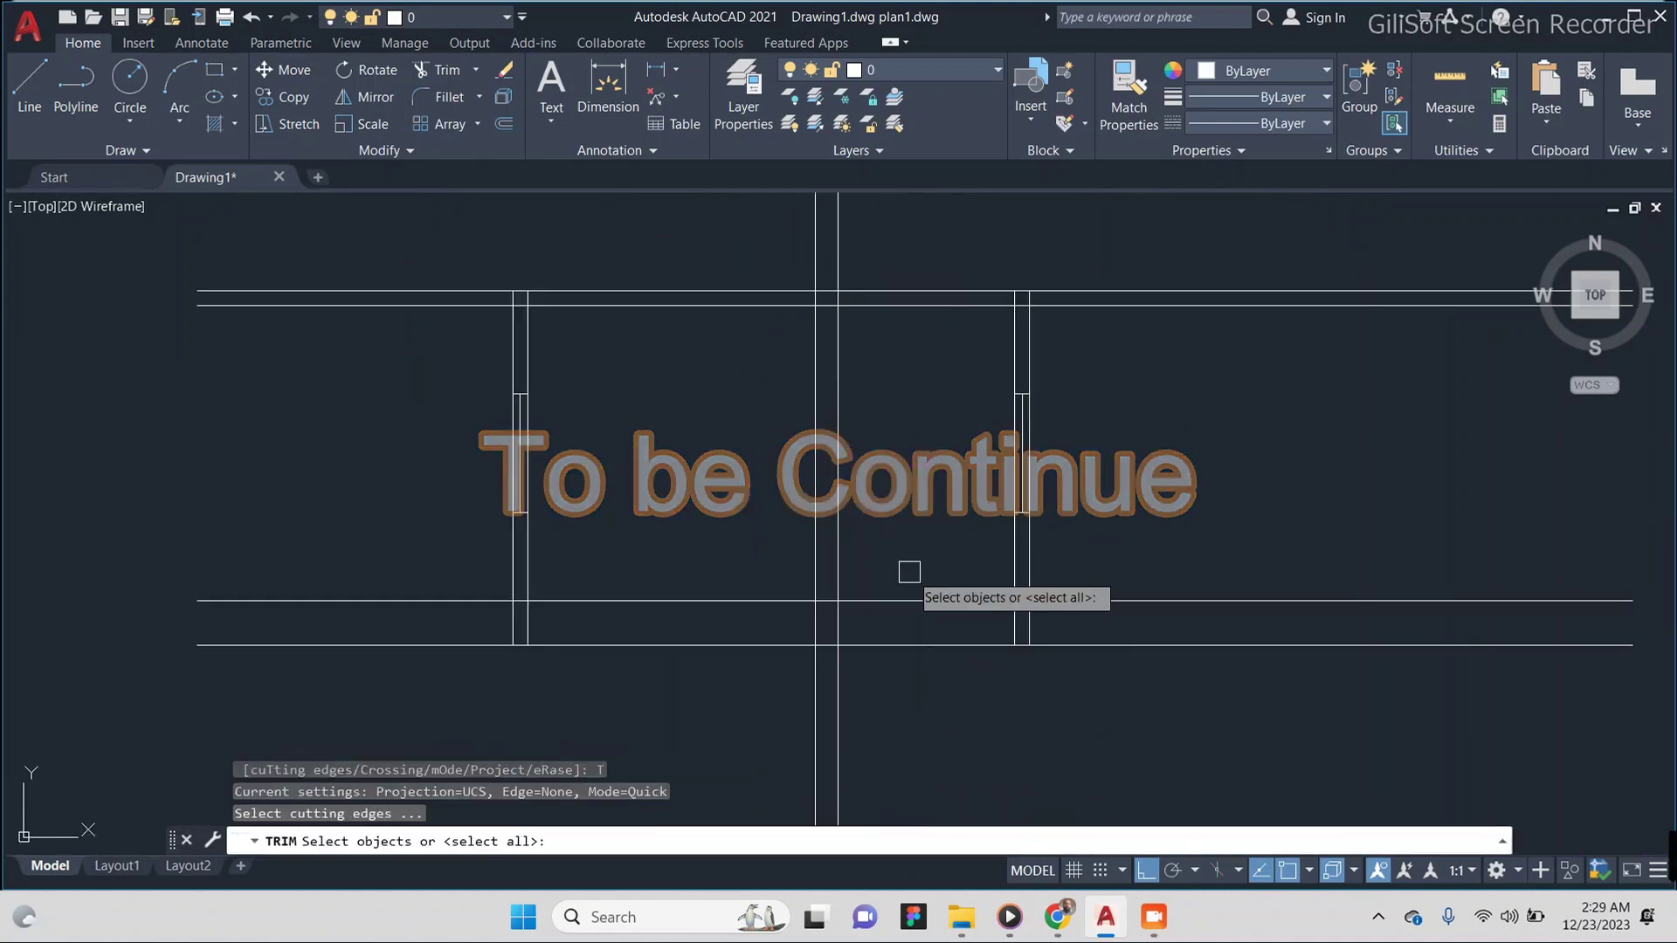
left_click(905, 603)
key("Return")
left_click(887, 722)
left_click(798, 730)
key("Return")
key("Return")
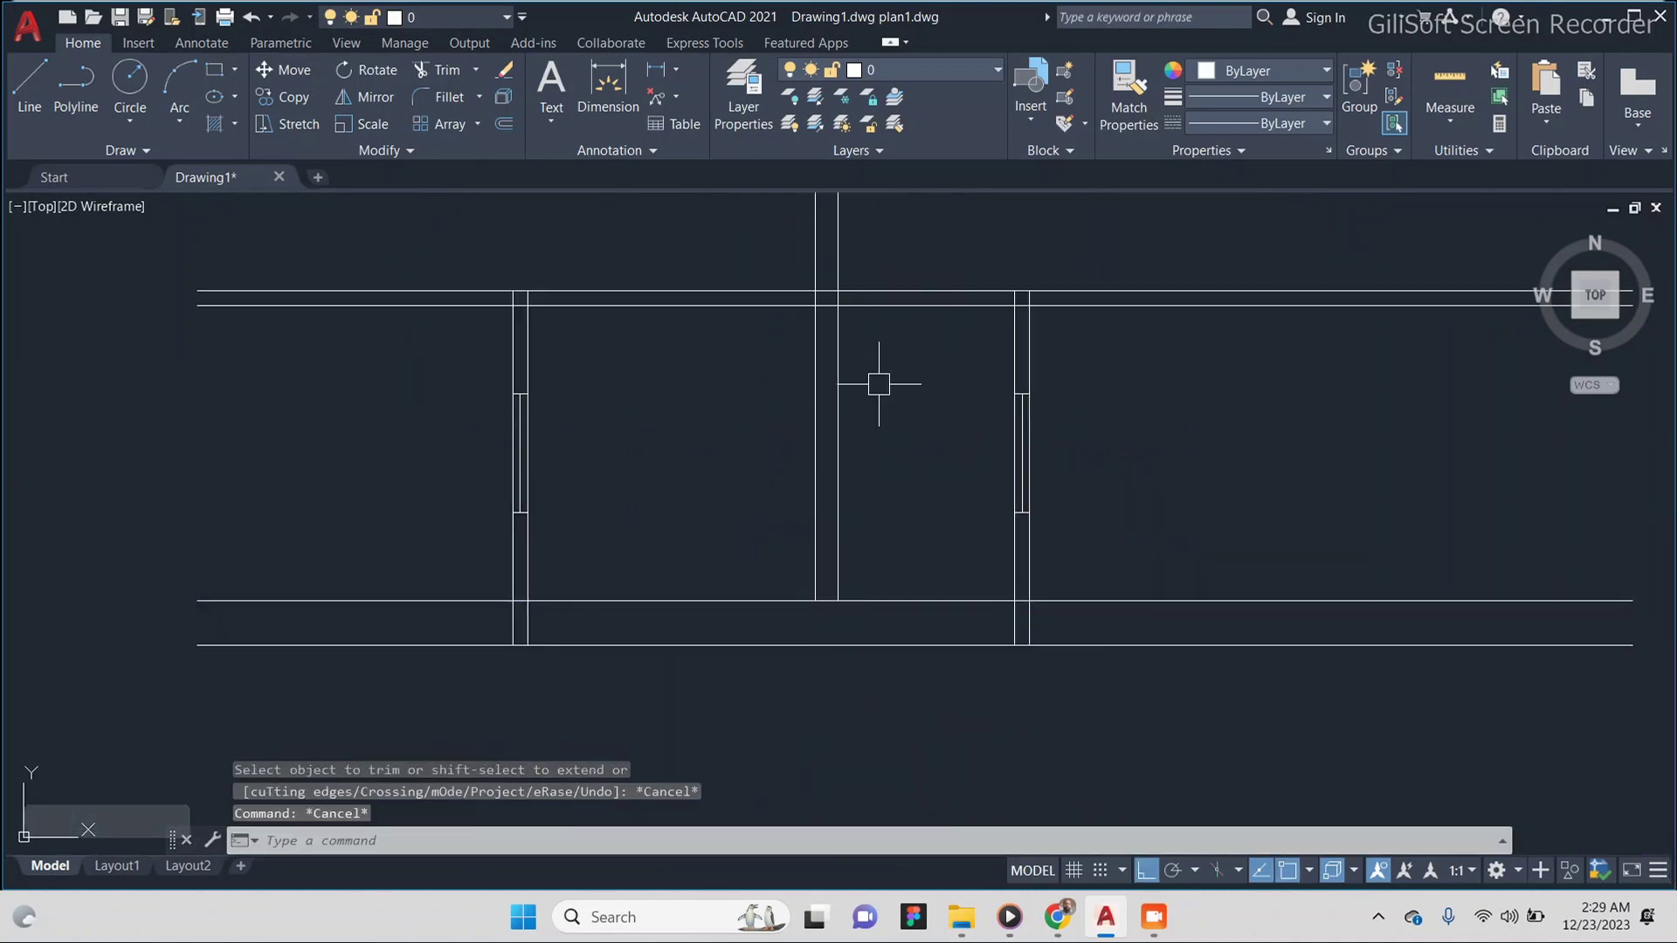
key("Return")
type("t")
key("Return")
left_click(860, 271)
key("Escape")
key("Escape")
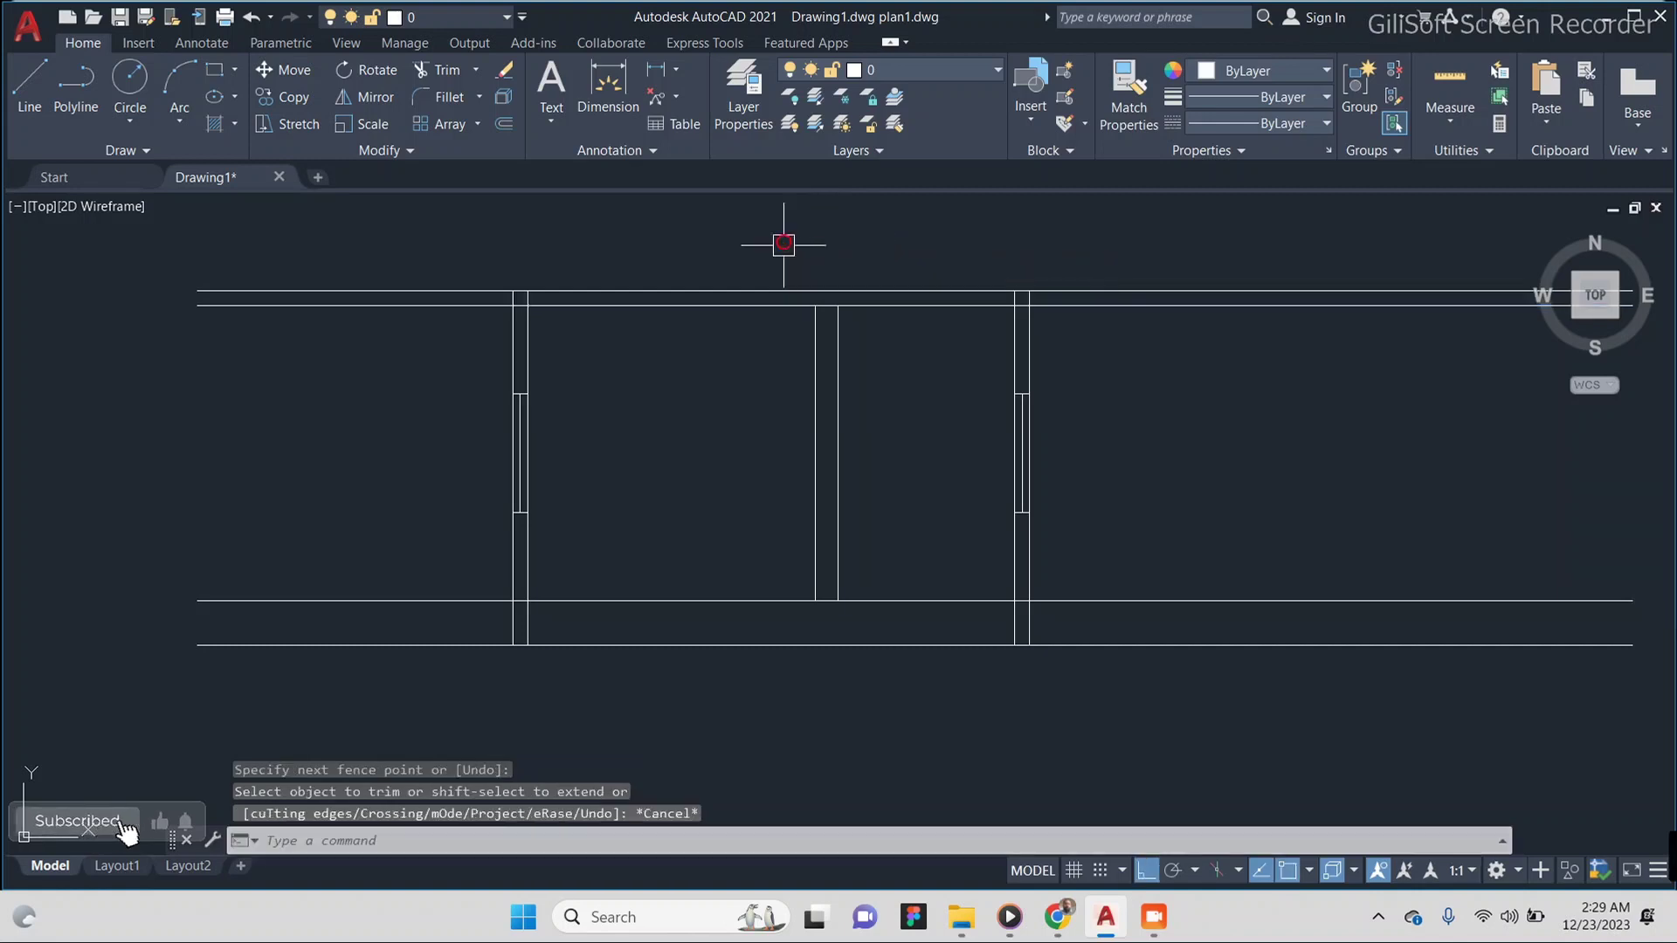
Project the plan's door opening edge down with a vertical construction line.
scroll(828, 398, "down", 3)
middle_click_drag(828, 397, 842, 599)
scroll(824, 292, "up", 4)
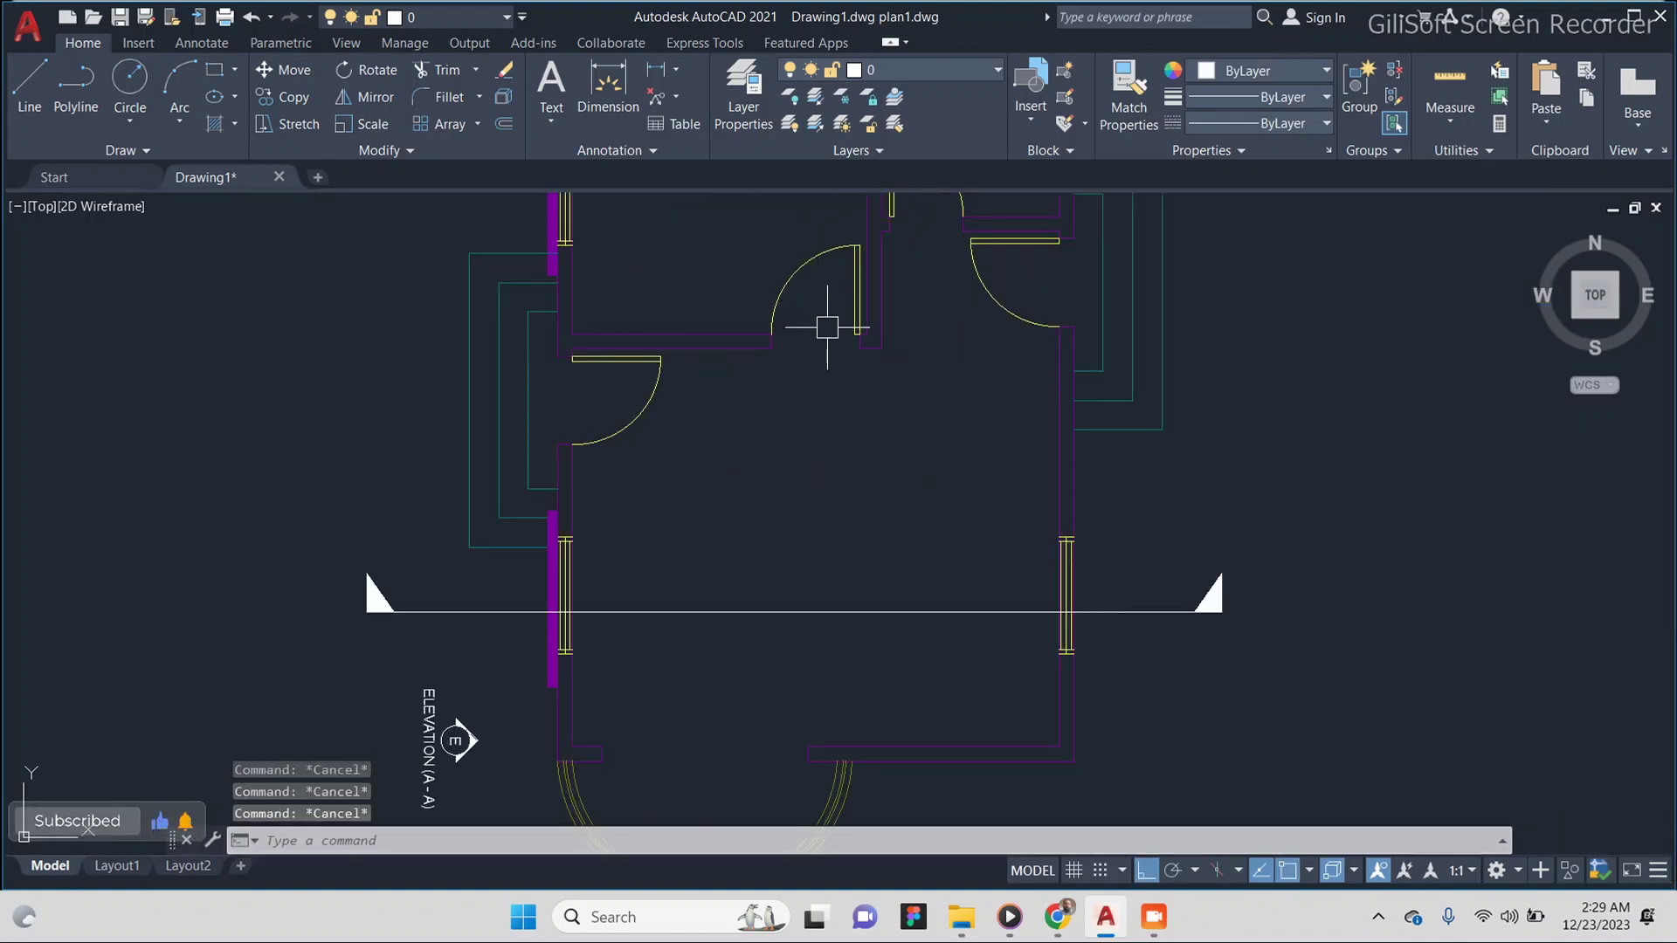
scroll(835, 339, "down", 2)
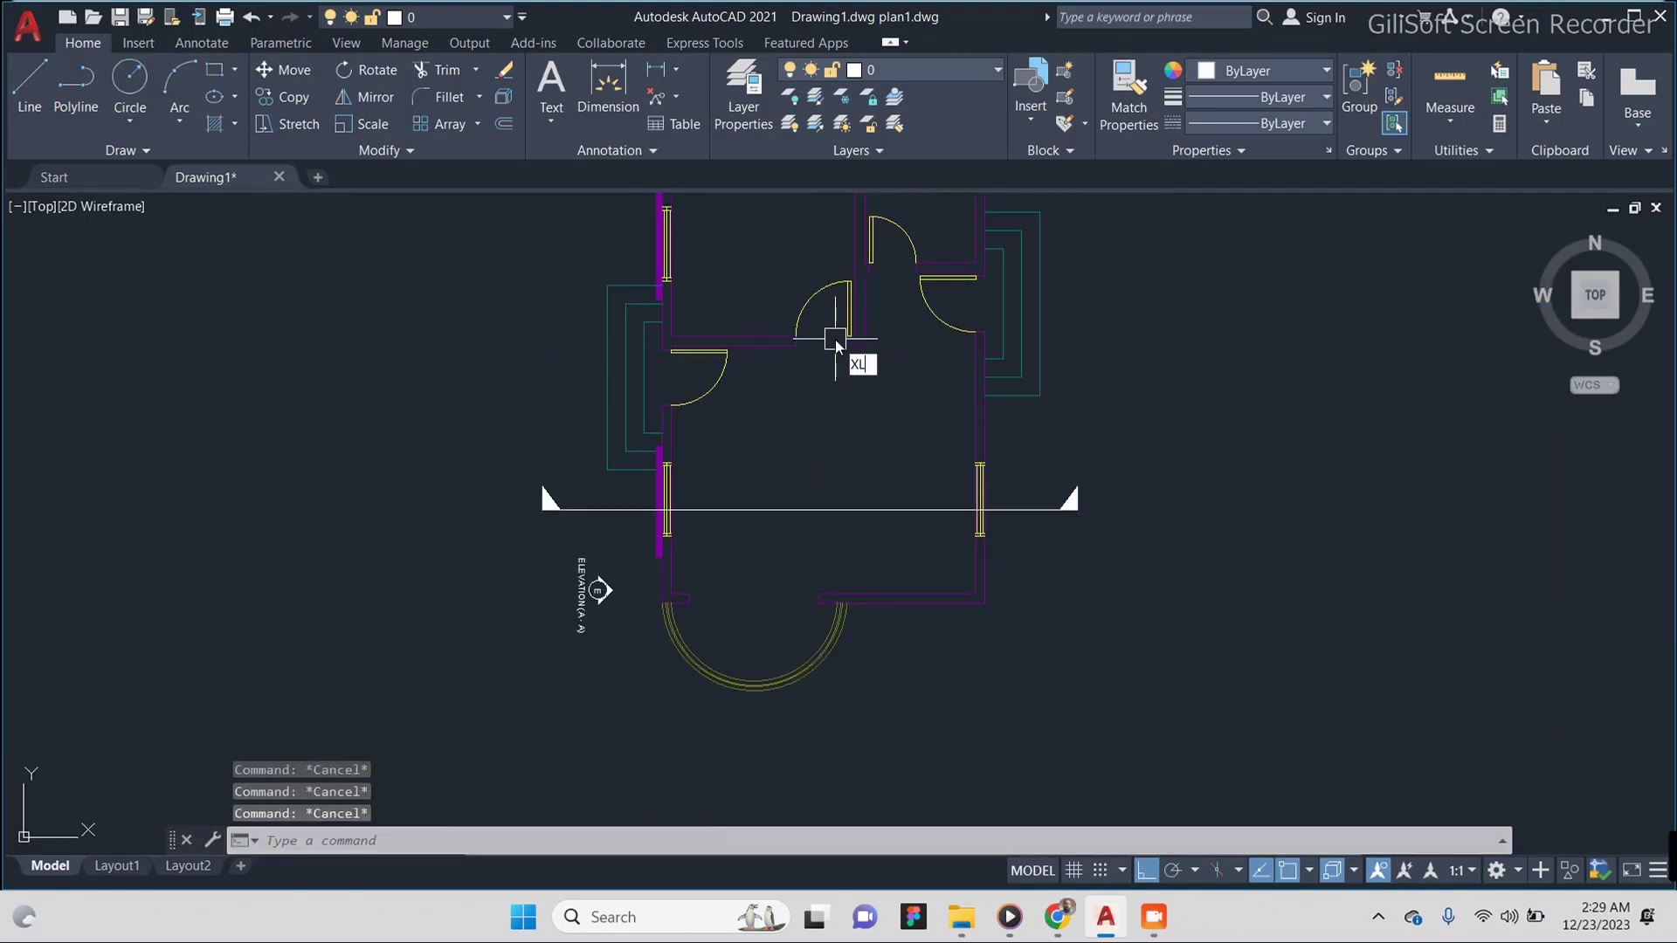
key("Return")
type("v")
key("Return")
scroll(832, 337, "up", 2)
scroll(742, 384, "up", 3)
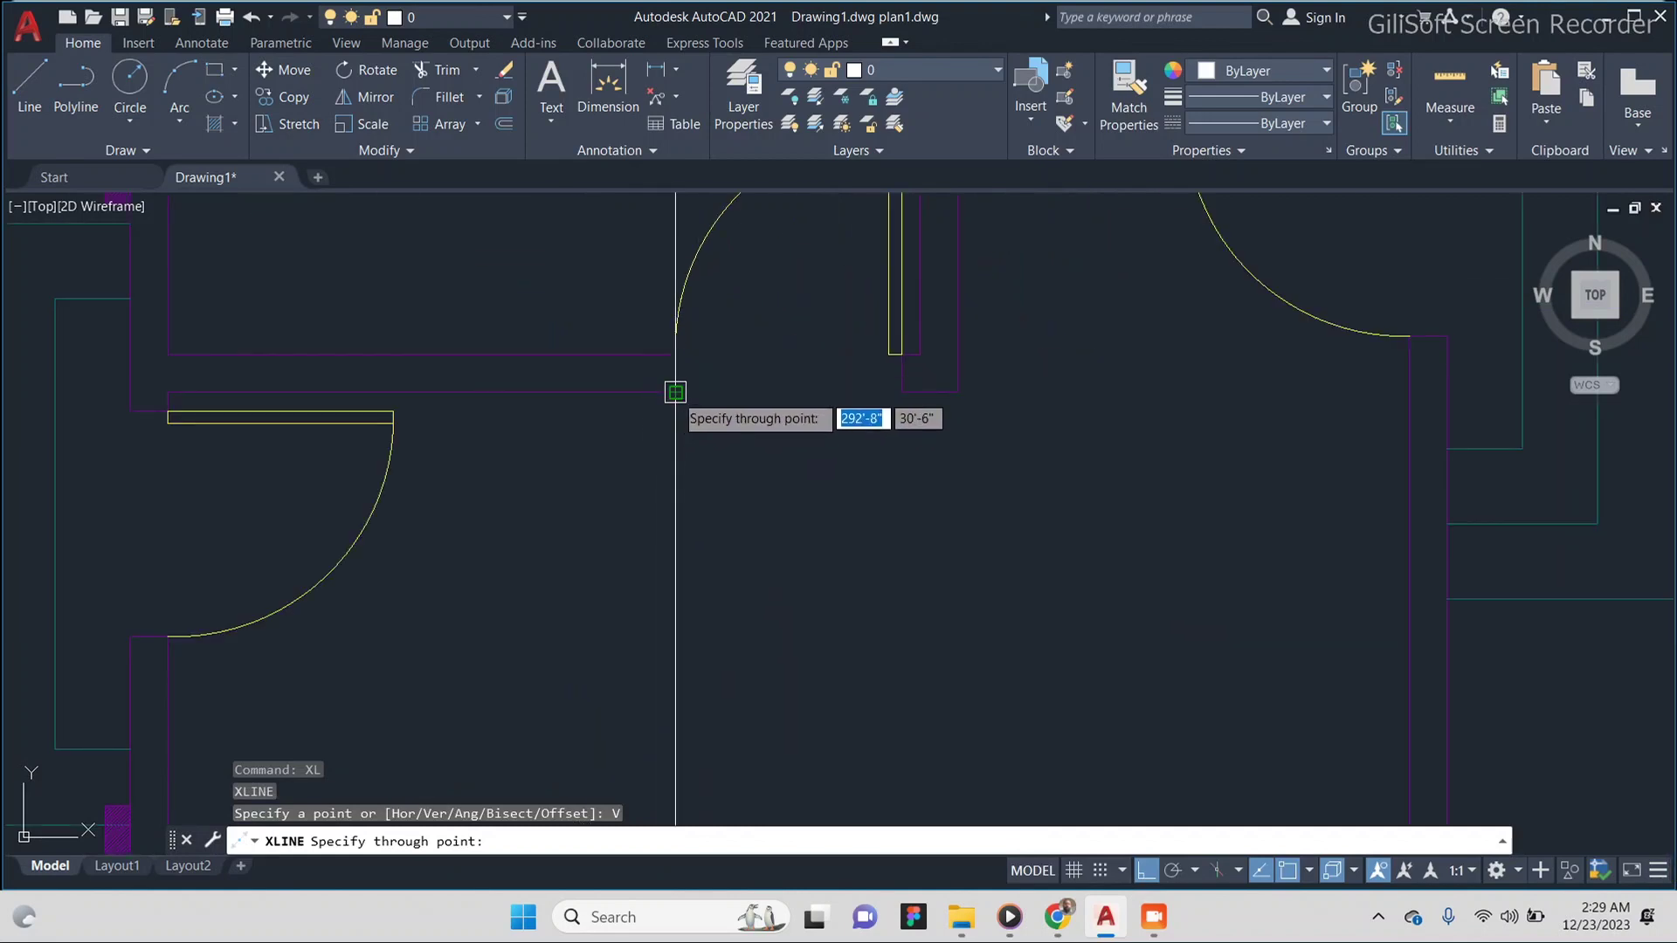
left_click(675, 392)
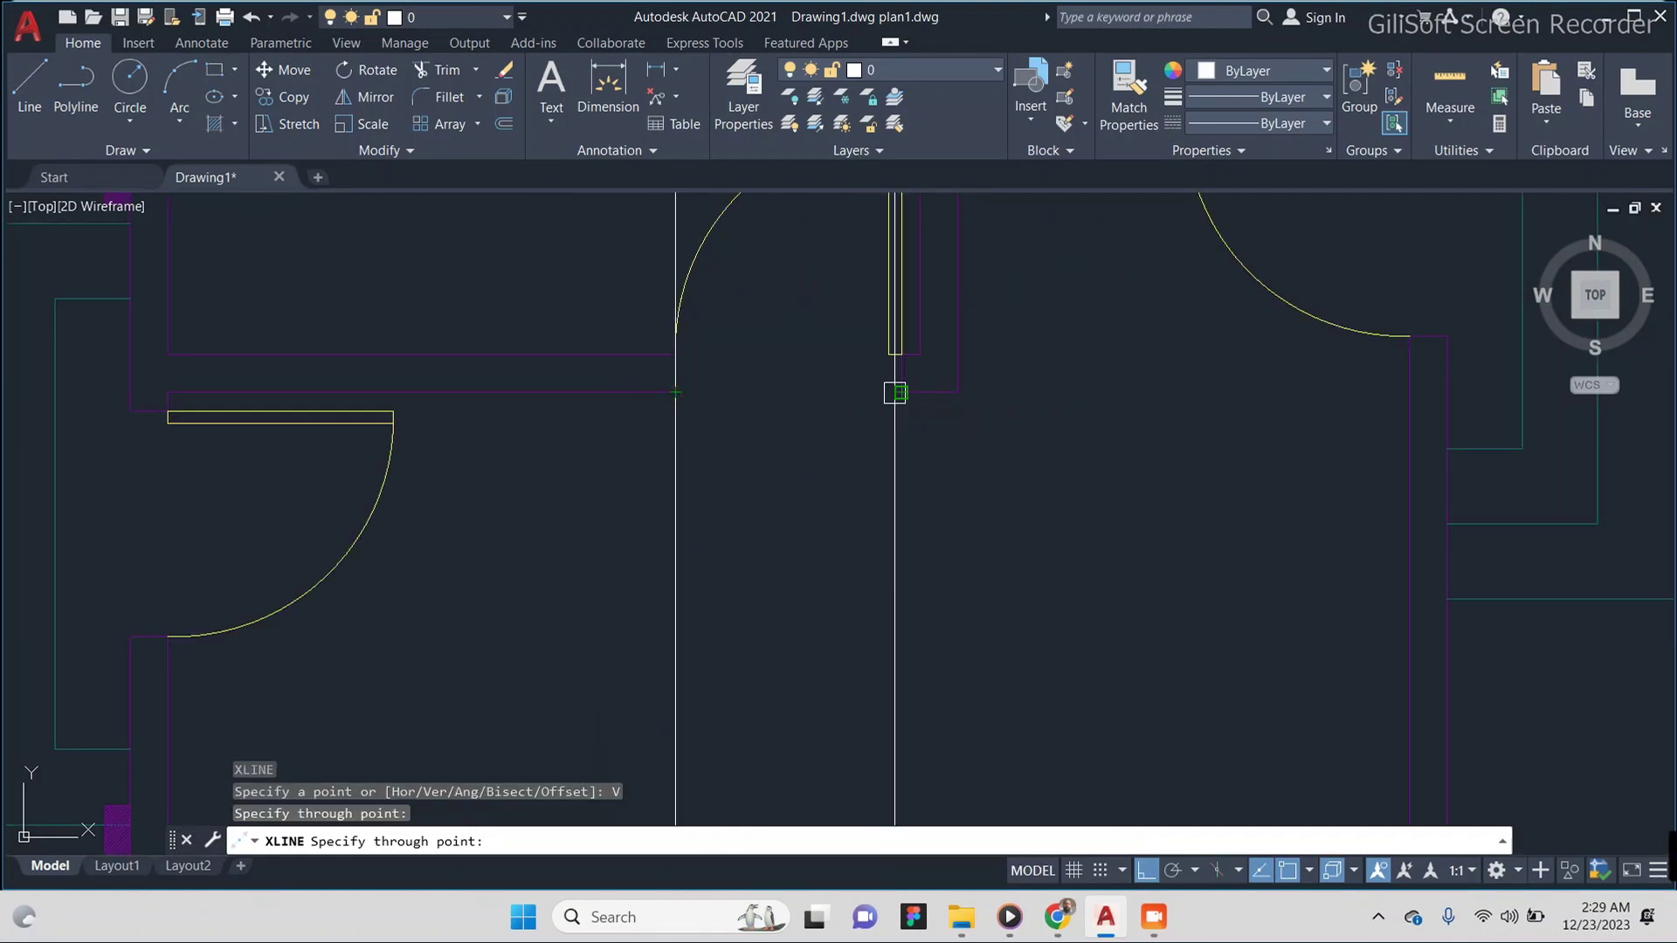
scroll(896, 392, "down", 5)
scroll(895, 392, "down", 3)
key("Escape")
key("Escape")
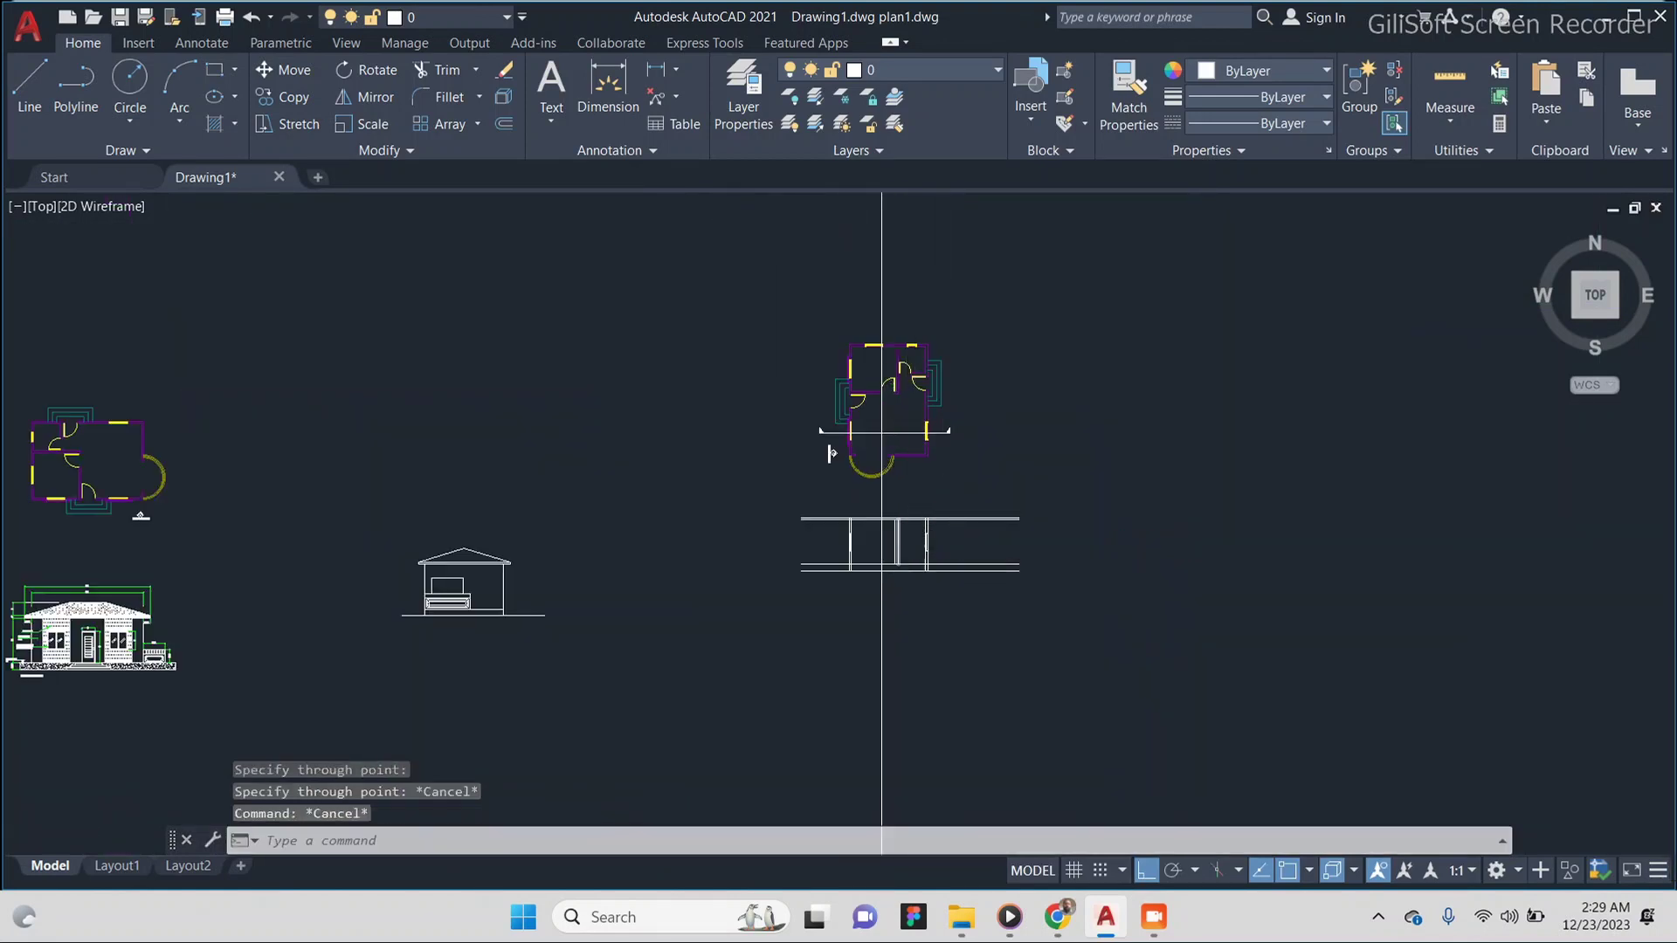
Offset the bottom line 7' up as the door head and corner it with the jamb.
scroll(830, 446, "up", 4)
middle_click_drag(846, 524, 849, 593)
key("Return")
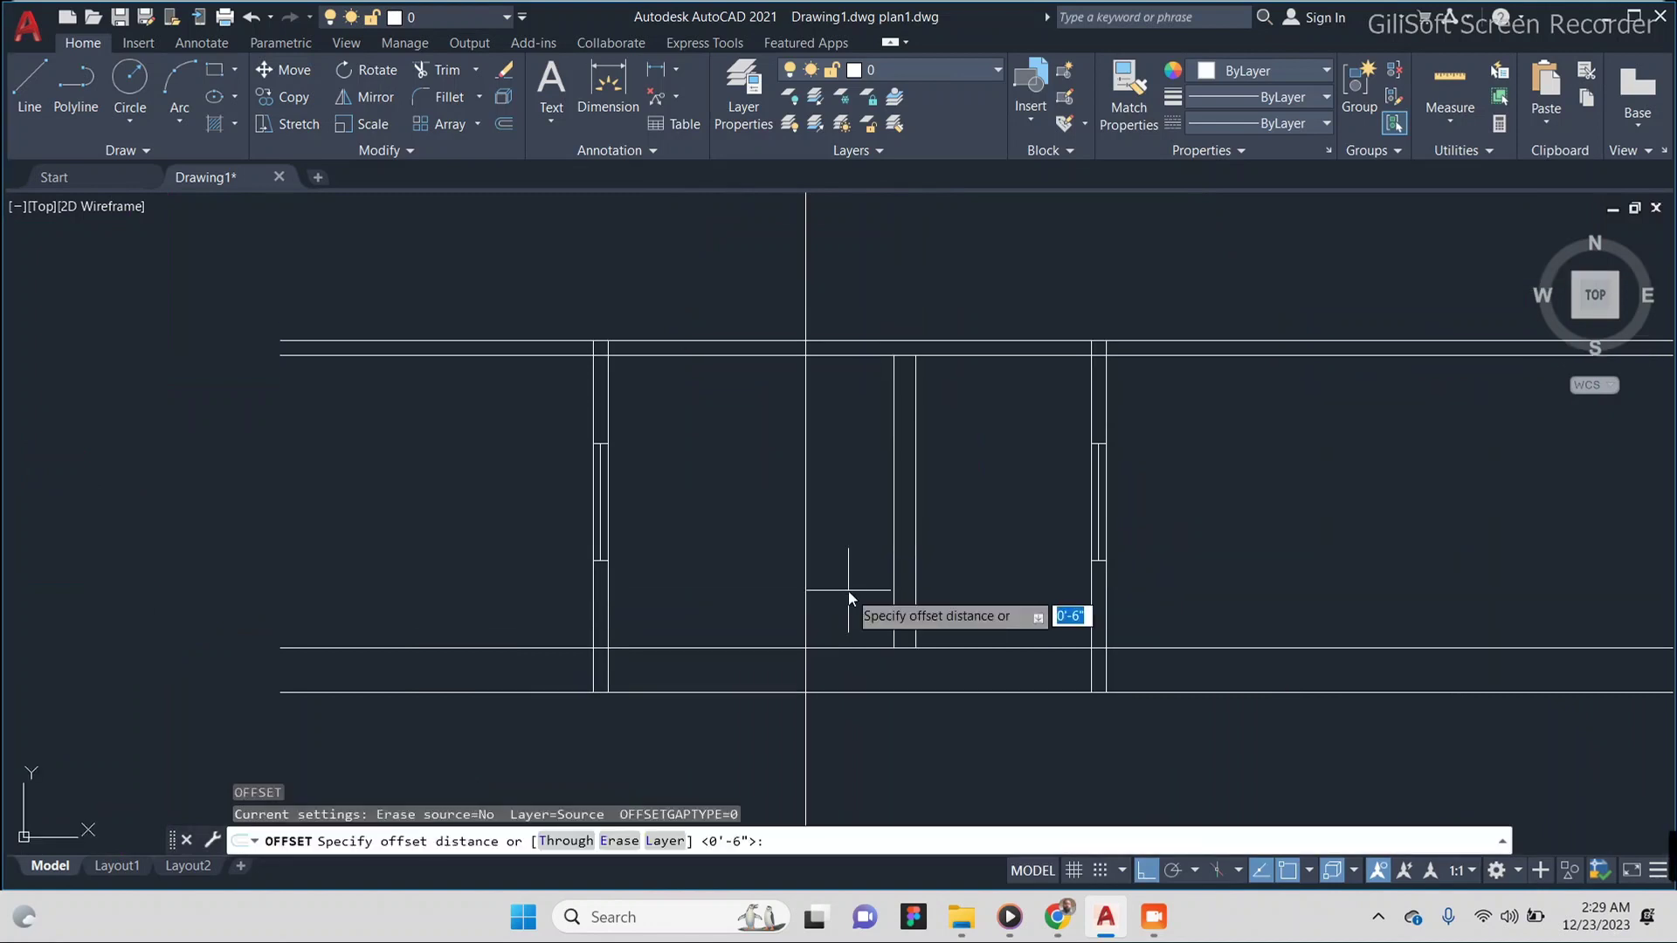
key("Return")
left_click(778, 647)
left_click(845, 462)
key("Escape")
key("Escape")
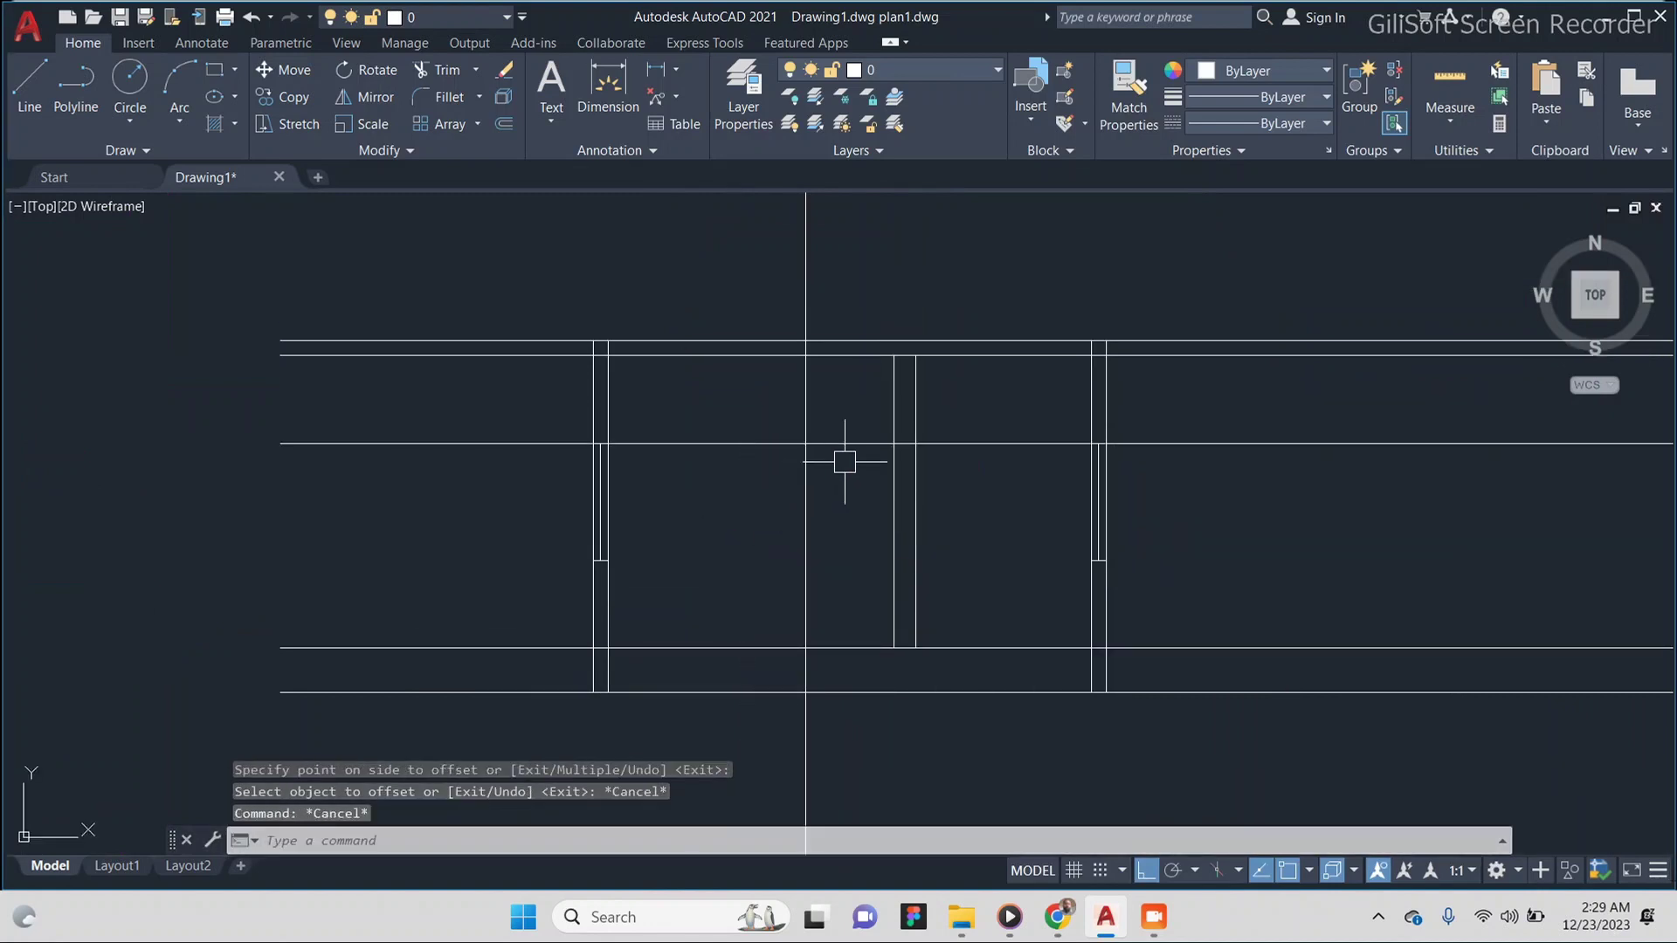
key("Return")
left_click(843, 445)
left_click(805, 479)
key("Escape")
key("Escape")
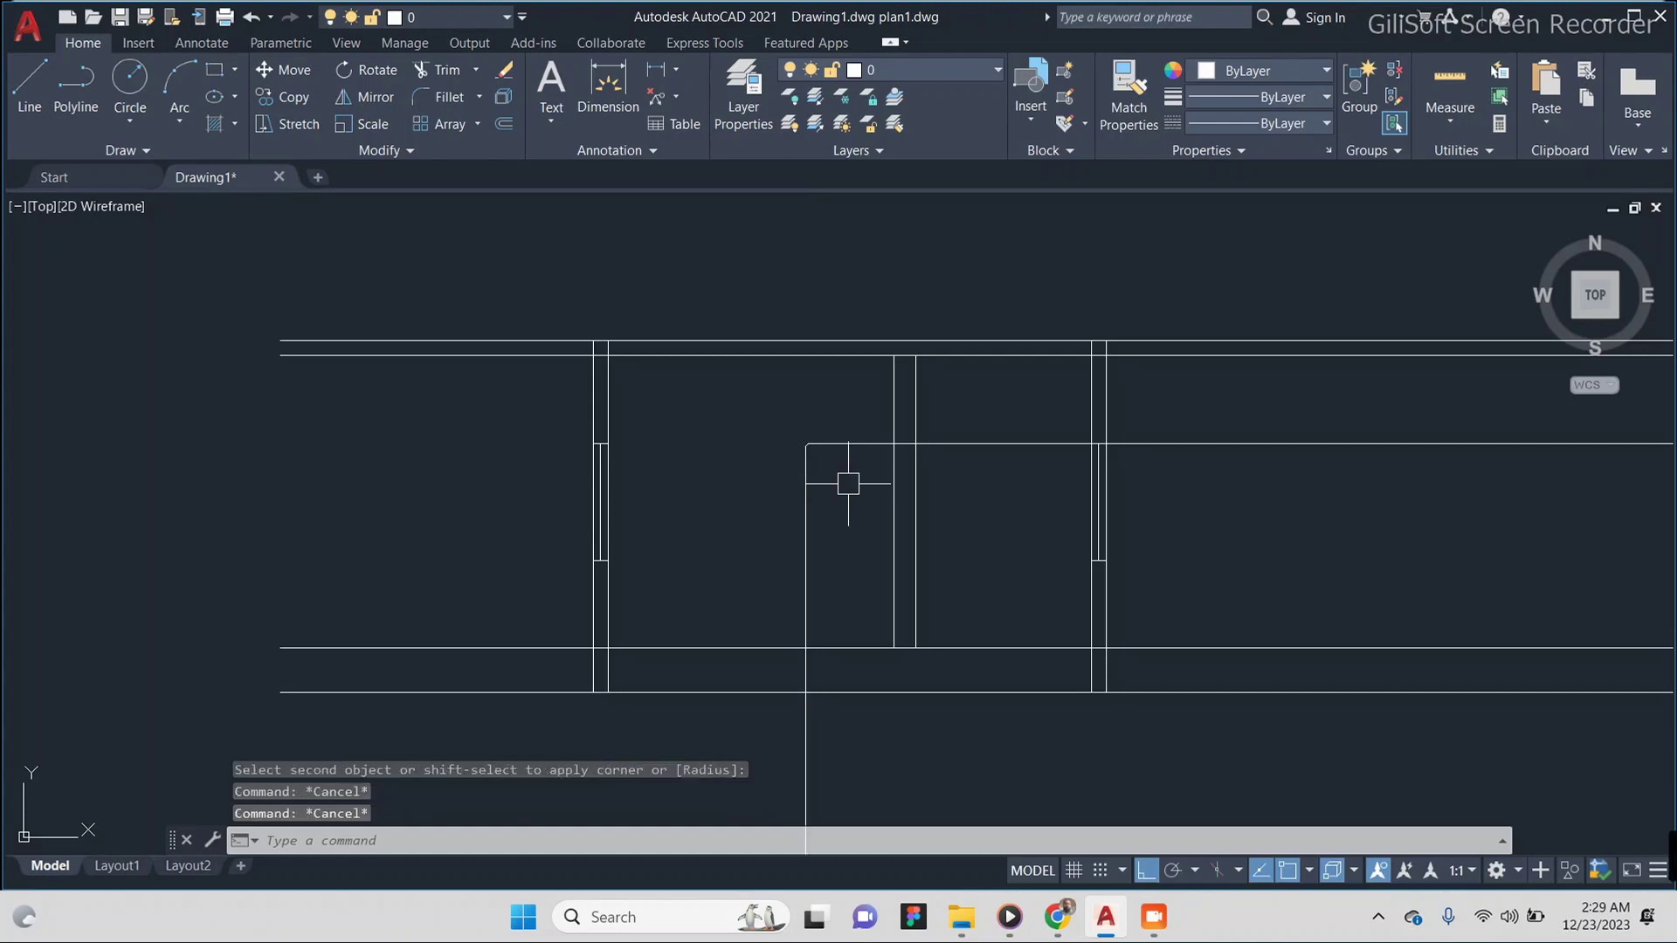
Erase the unwanted rounded corner arc from the door outline.
scroll(811, 457, "up", 5)
scroll(812, 457, "up", 2)
scroll(731, 433, "up", 2)
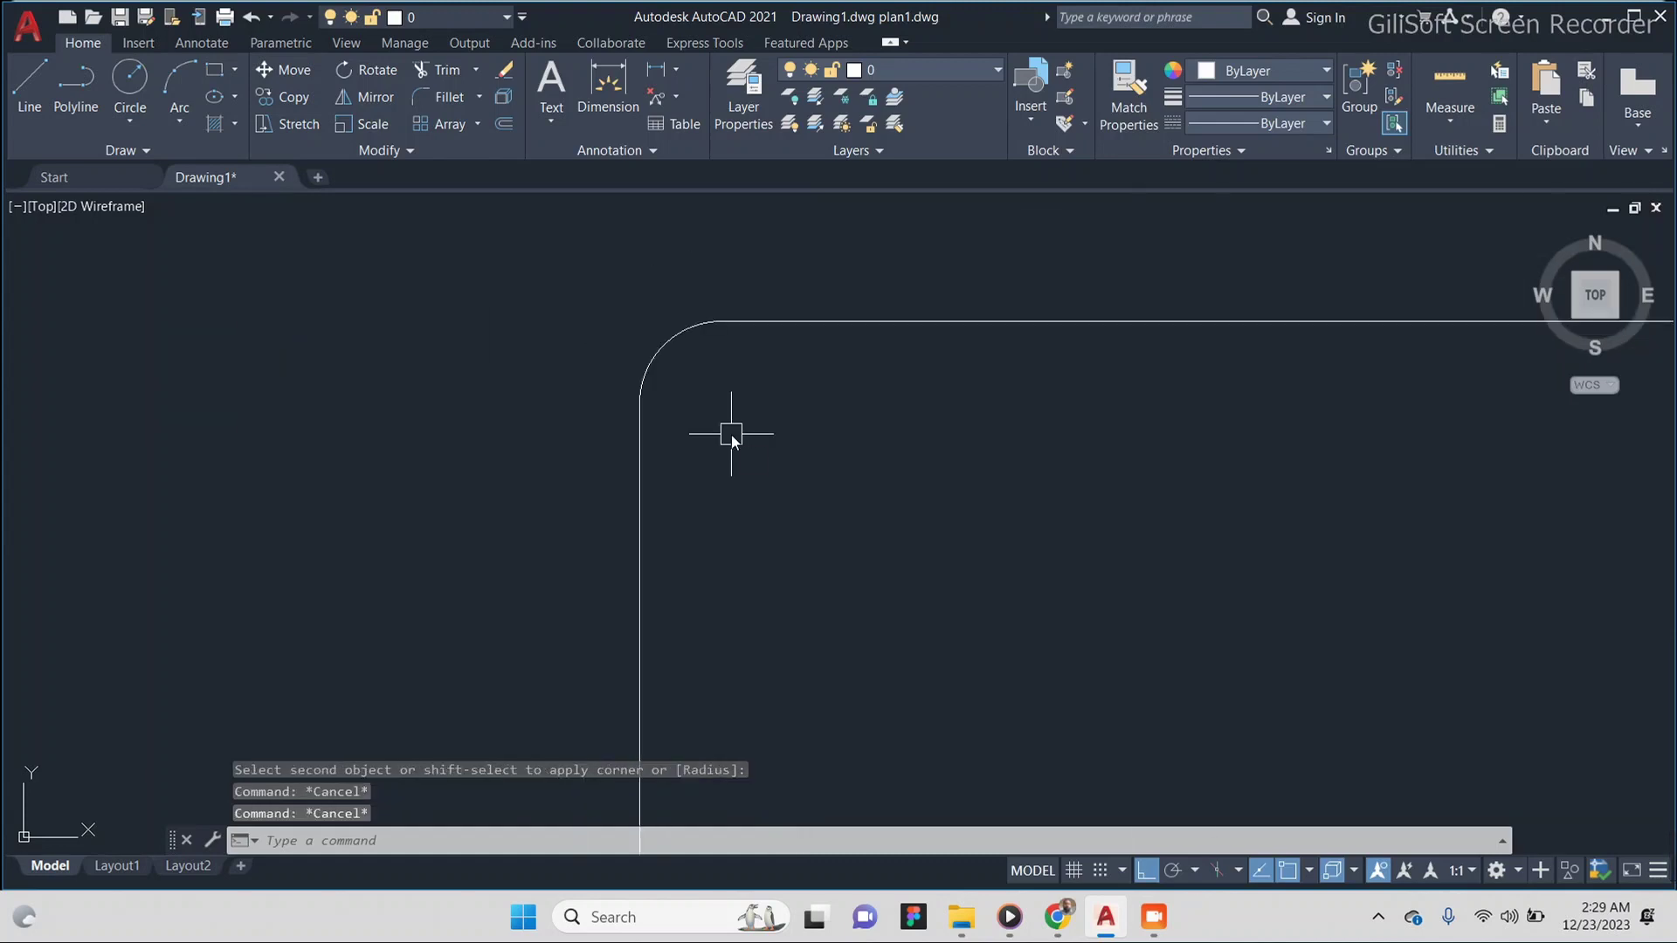
key("Return")
key("Return")
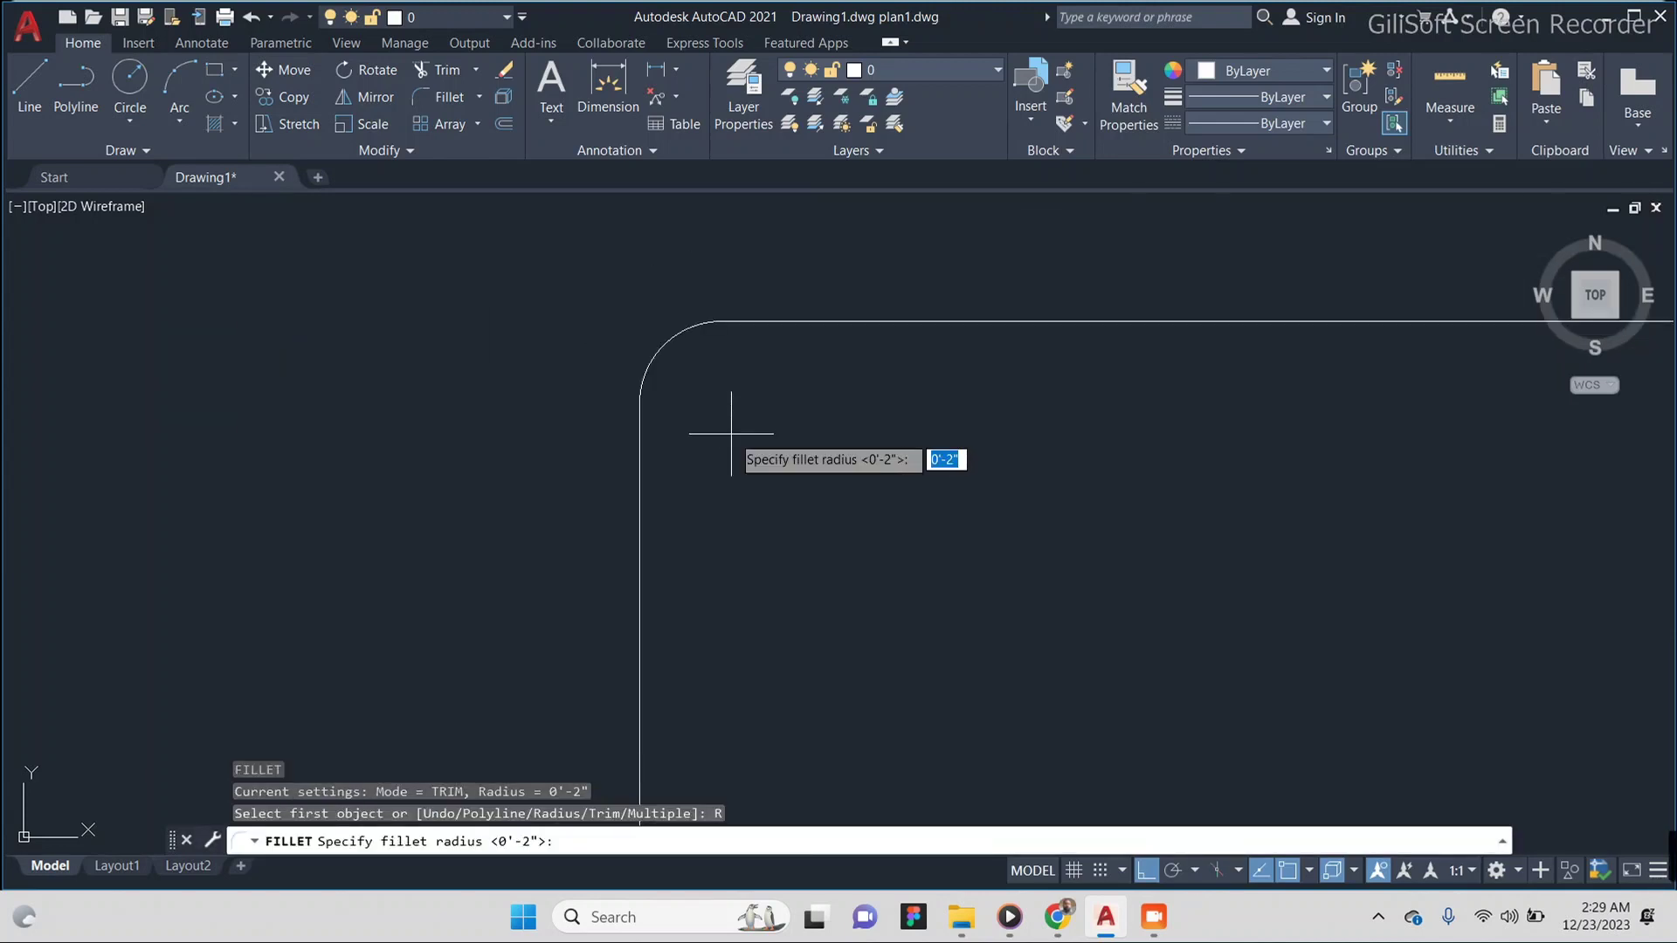
key("Return")
left_click(917, 323)
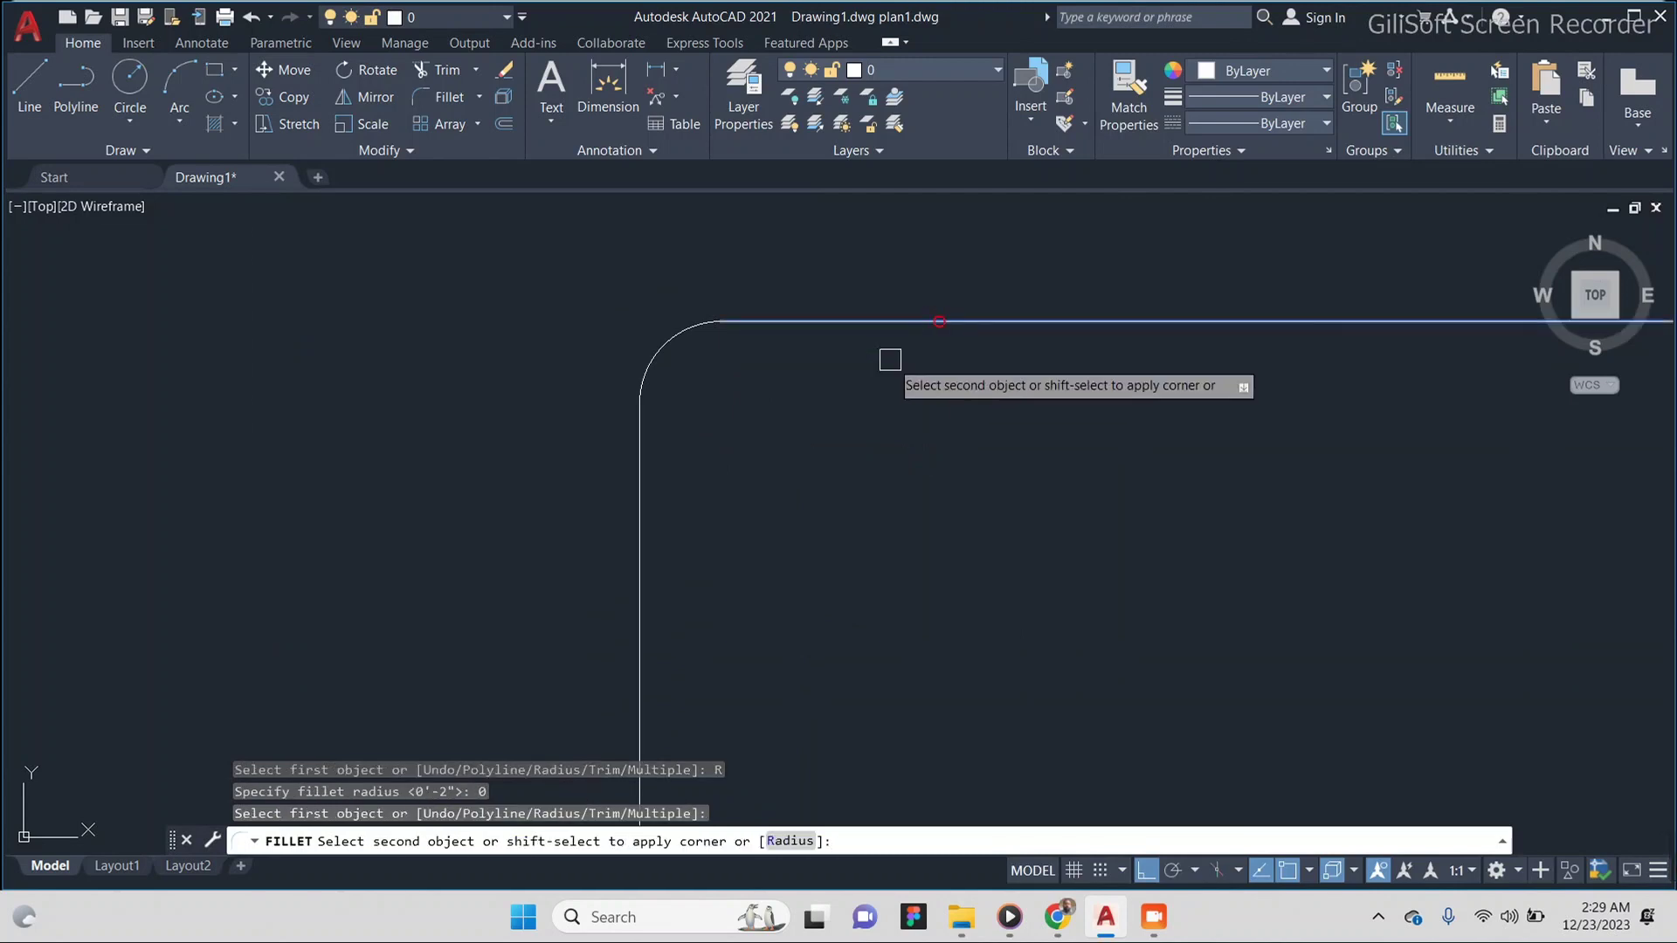
key("Escape")
left_click(554, 281)
left_click(853, 404)
key("Delete")
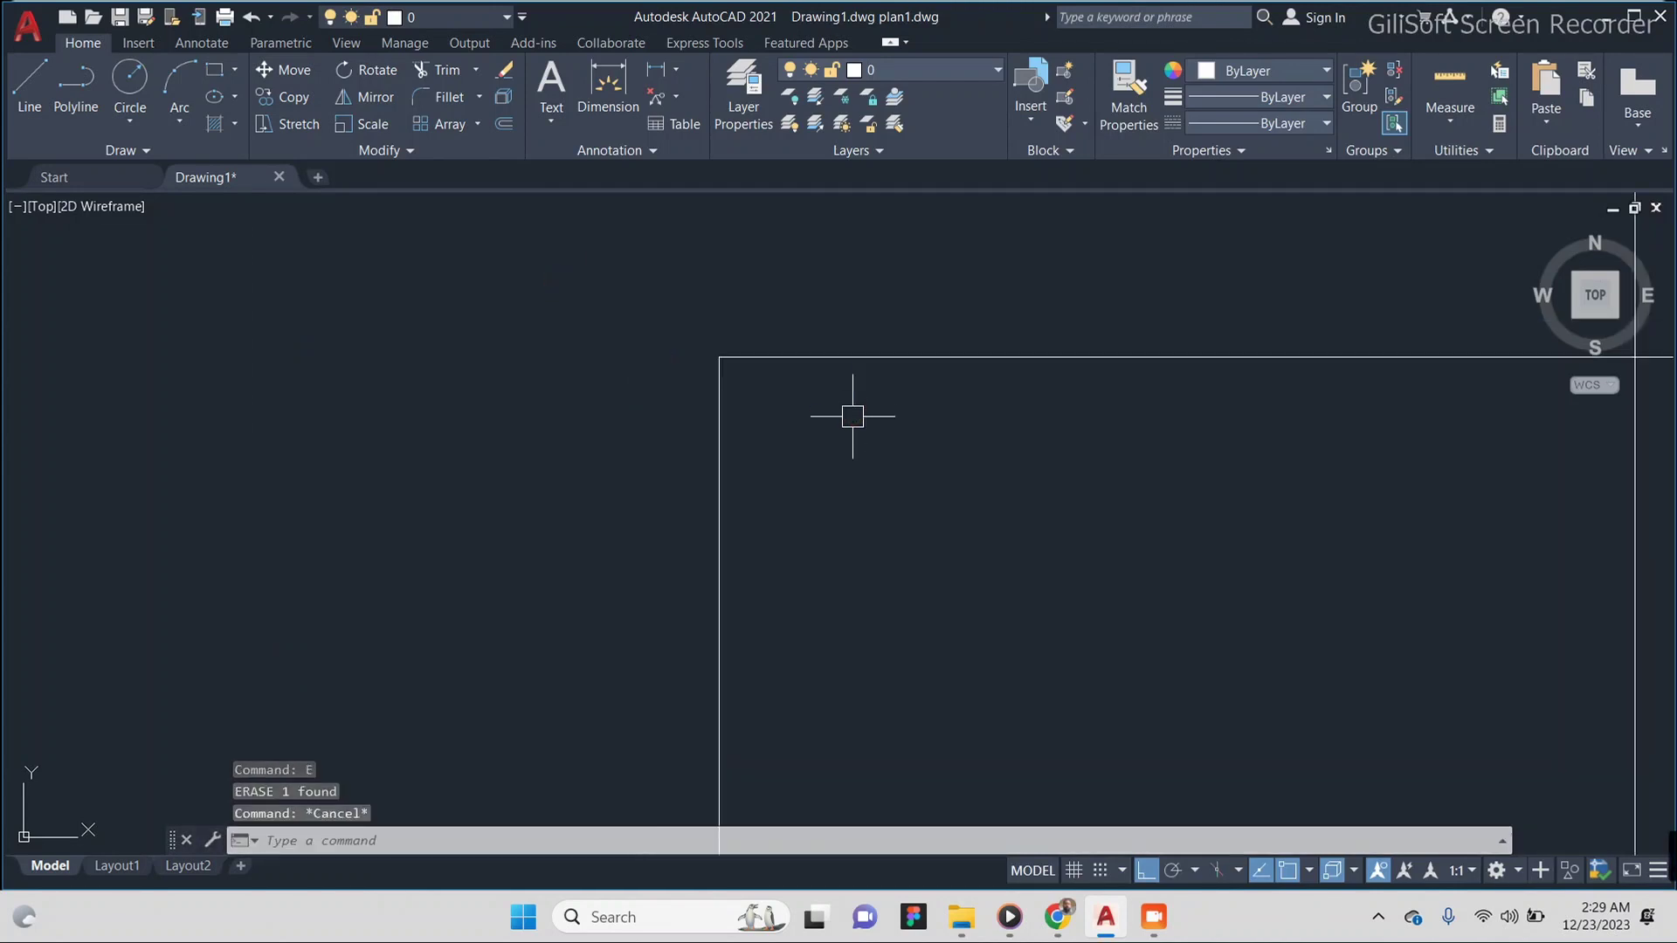
key("Escape")
key("Escape")
mouse_move(853, 419)
middle_mouse_down()
mouse_move(959, 498)
mouse_move(935, 501)
middle_mouse_up()
Trim the door lines against the vertical jamb line.
type("tr")
key("Return")
left_click(973, 489)
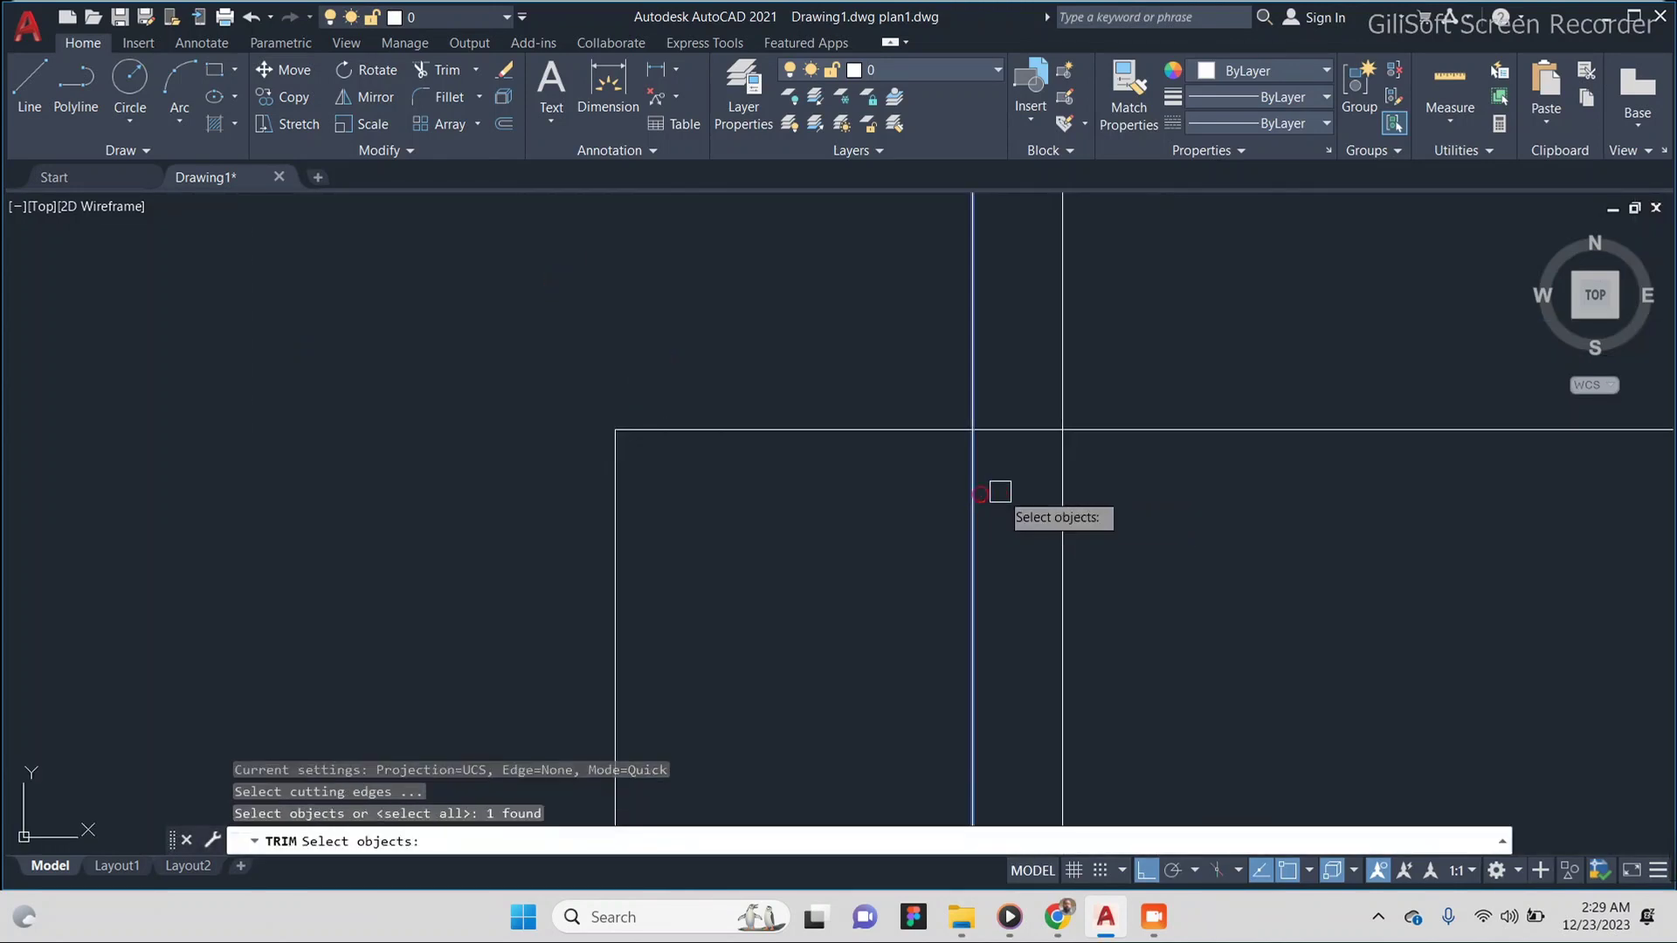
key("Return")
left_click(1142, 442)
key("Escape")
key("Escape")
scroll(1074, 647, "down", 3)
scroll(1097, 584, "up", 3)
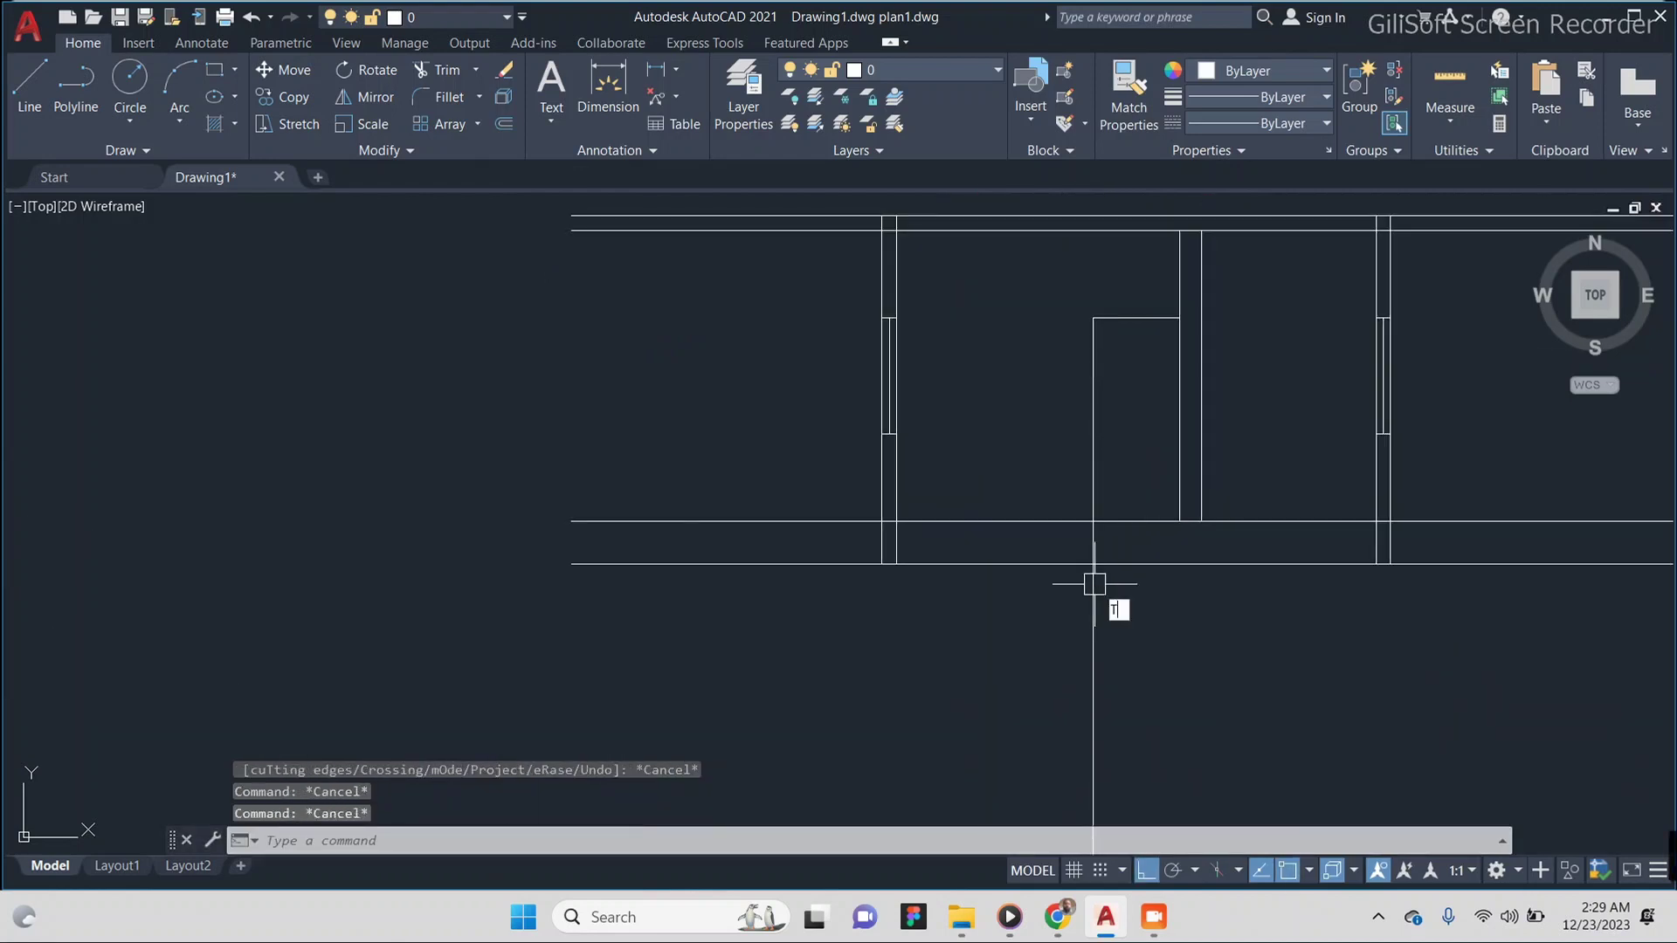
Trim the projection lines at the floor line and frame both plan and elevation.
type("tr")
key("Return")
type("t")
left_click(1112, 522)
key("Return")
key("Escape")
key("Escape")
key("Escape")
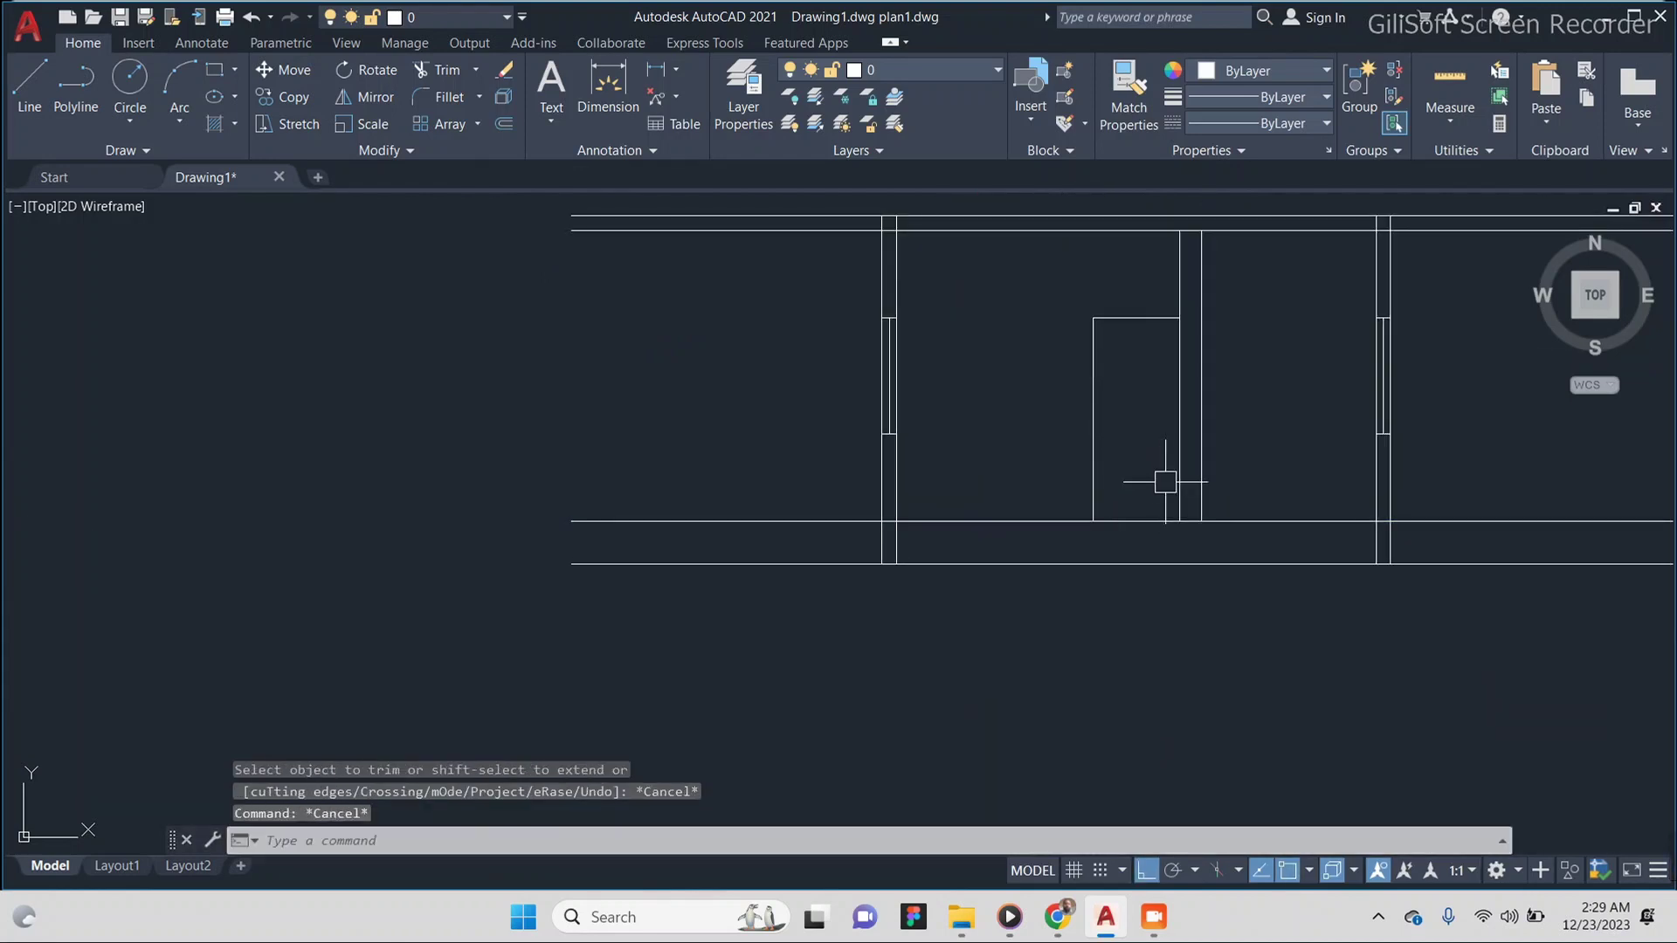
middle_click_drag(1164, 475, 828, 682)
scroll(829, 637, "down", 4)
mouse_move(803, 603)
middle_mouse_down()
mouse_move(830, 677)
mouse_move(765, 587)
middle_mouse_up()
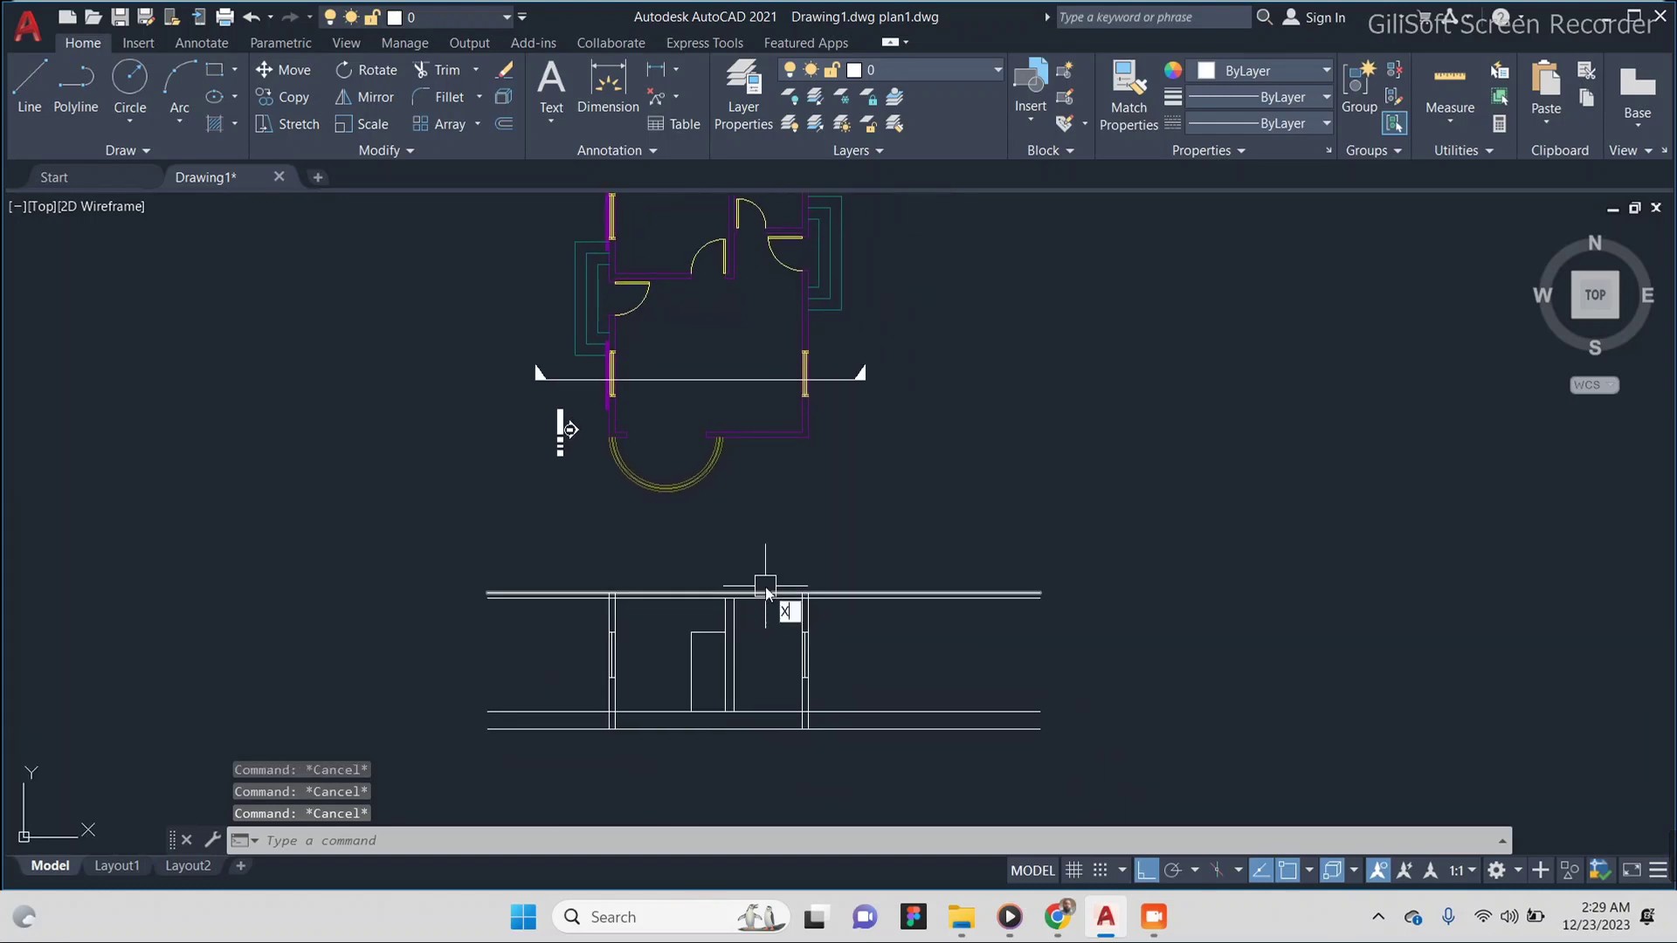
Project the second door's jamb from the plan with a vertical construction line.
key("Return")
type("V")
key("Return")
scroll(712, 389, "up", 2)
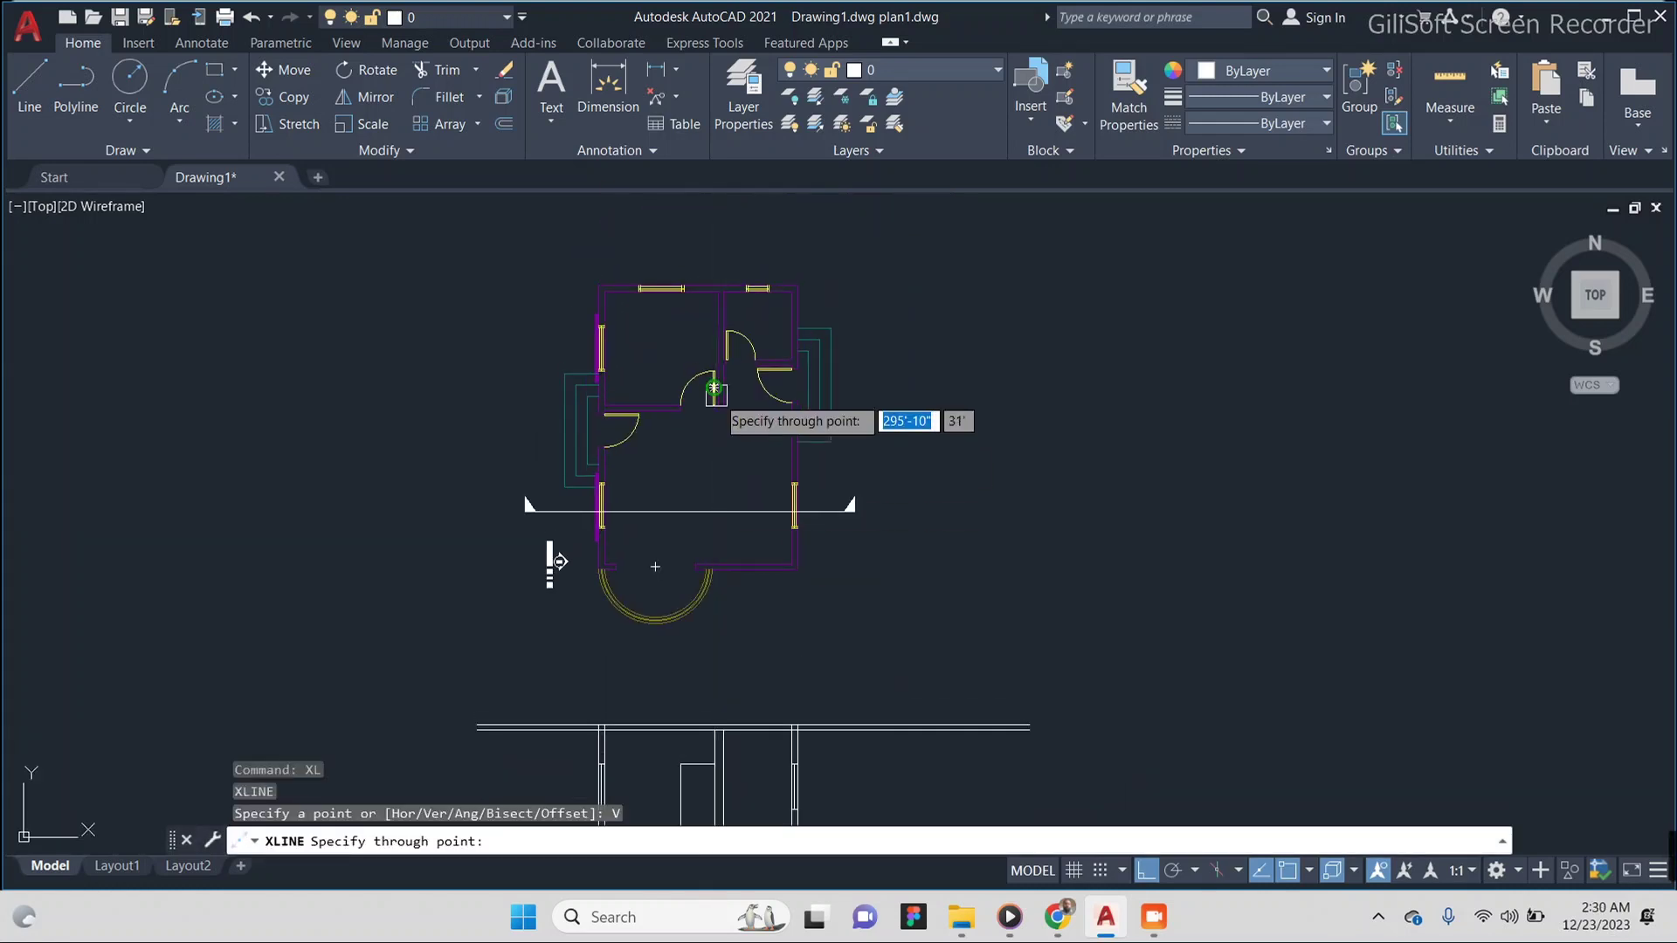
scroll(772, 341, "up", 5)
left_click(634, 289)
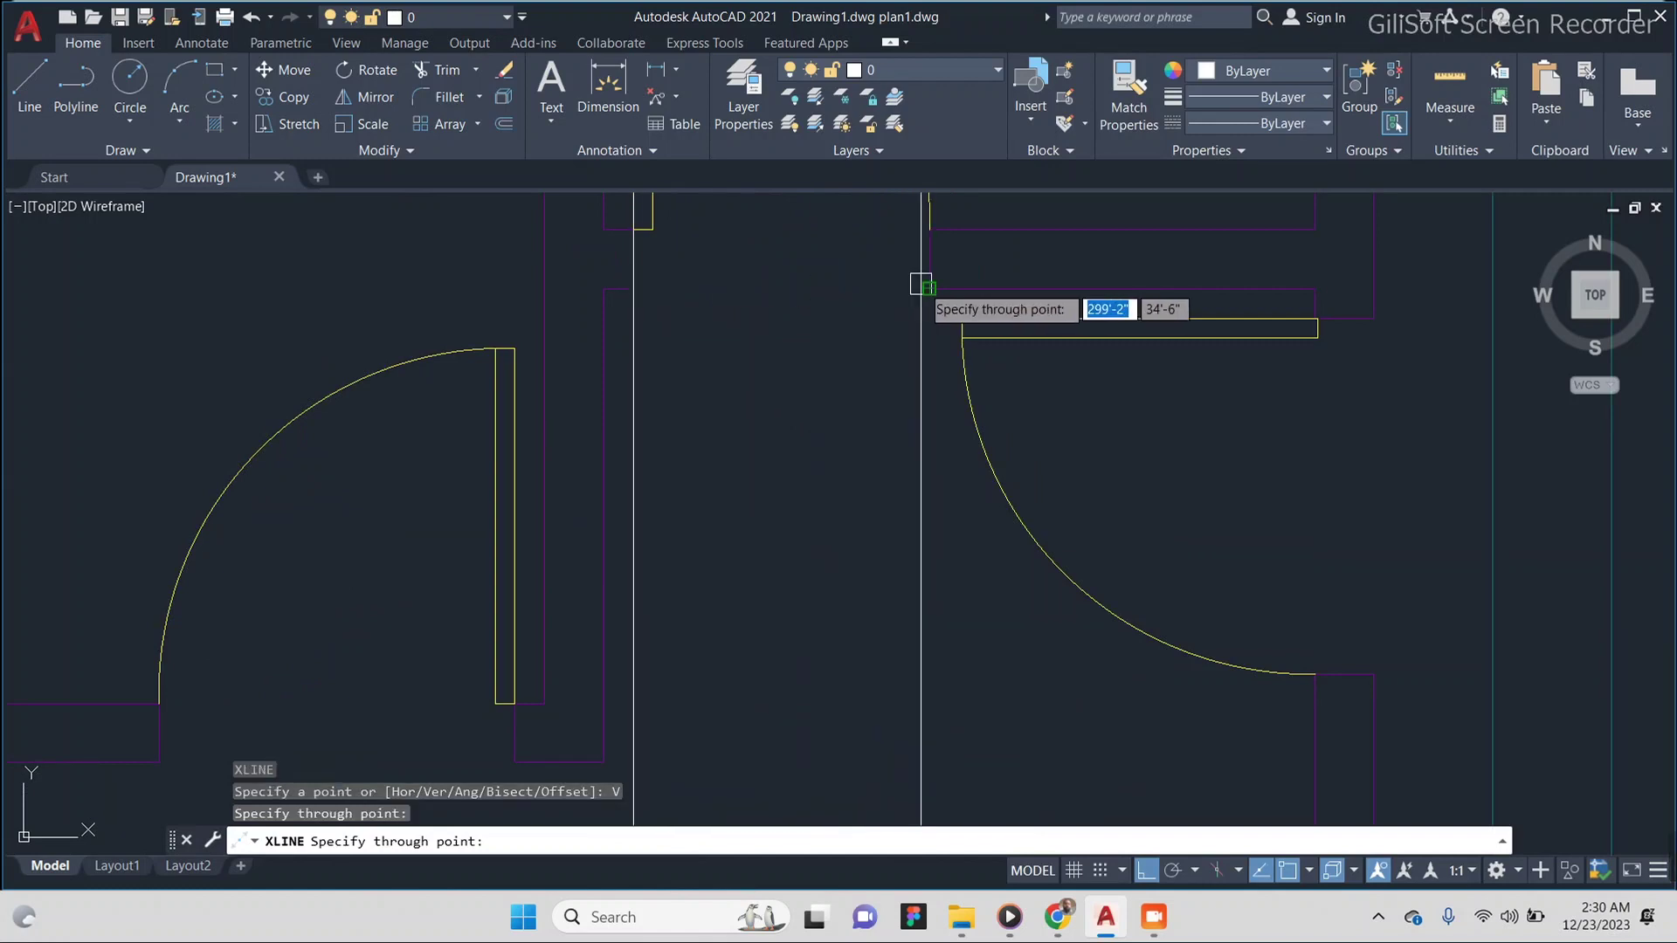
key("Escape")
key("Escape")
key("Escape")
scroll(804, 329, "down", 5)
scroll(804, 524, "down", 3)
scroll(806, 589, "up", 6)
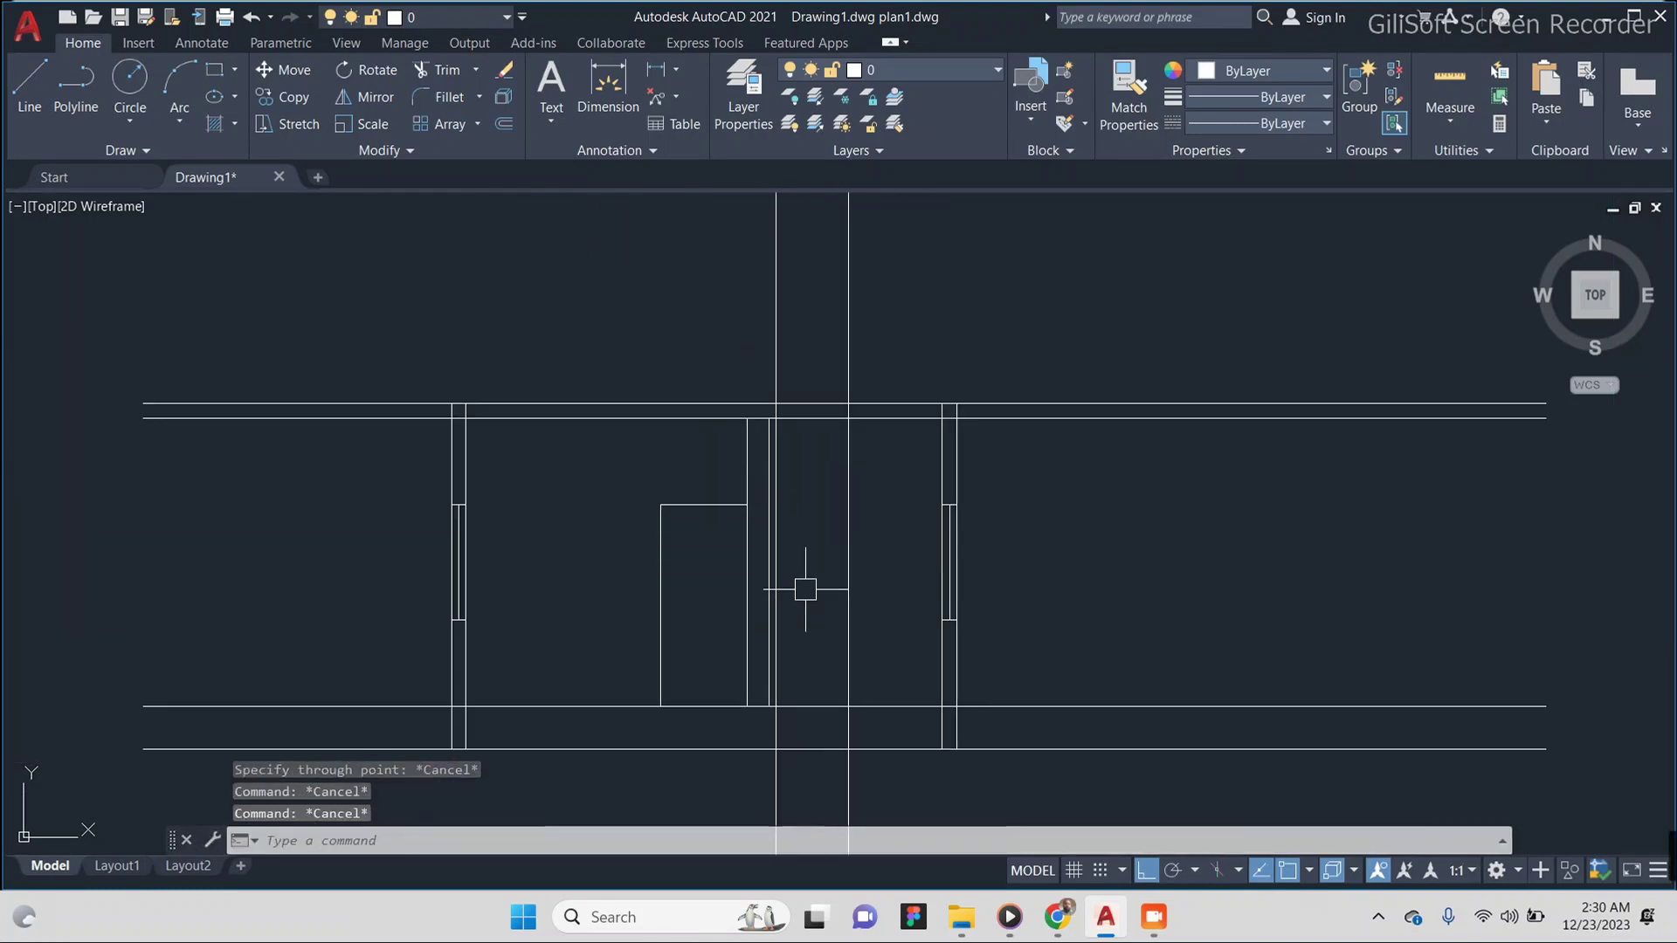
Draw the door head line from the first door's top to the new projection line.
key("Return")
scroll(820, 577, "up", 3)
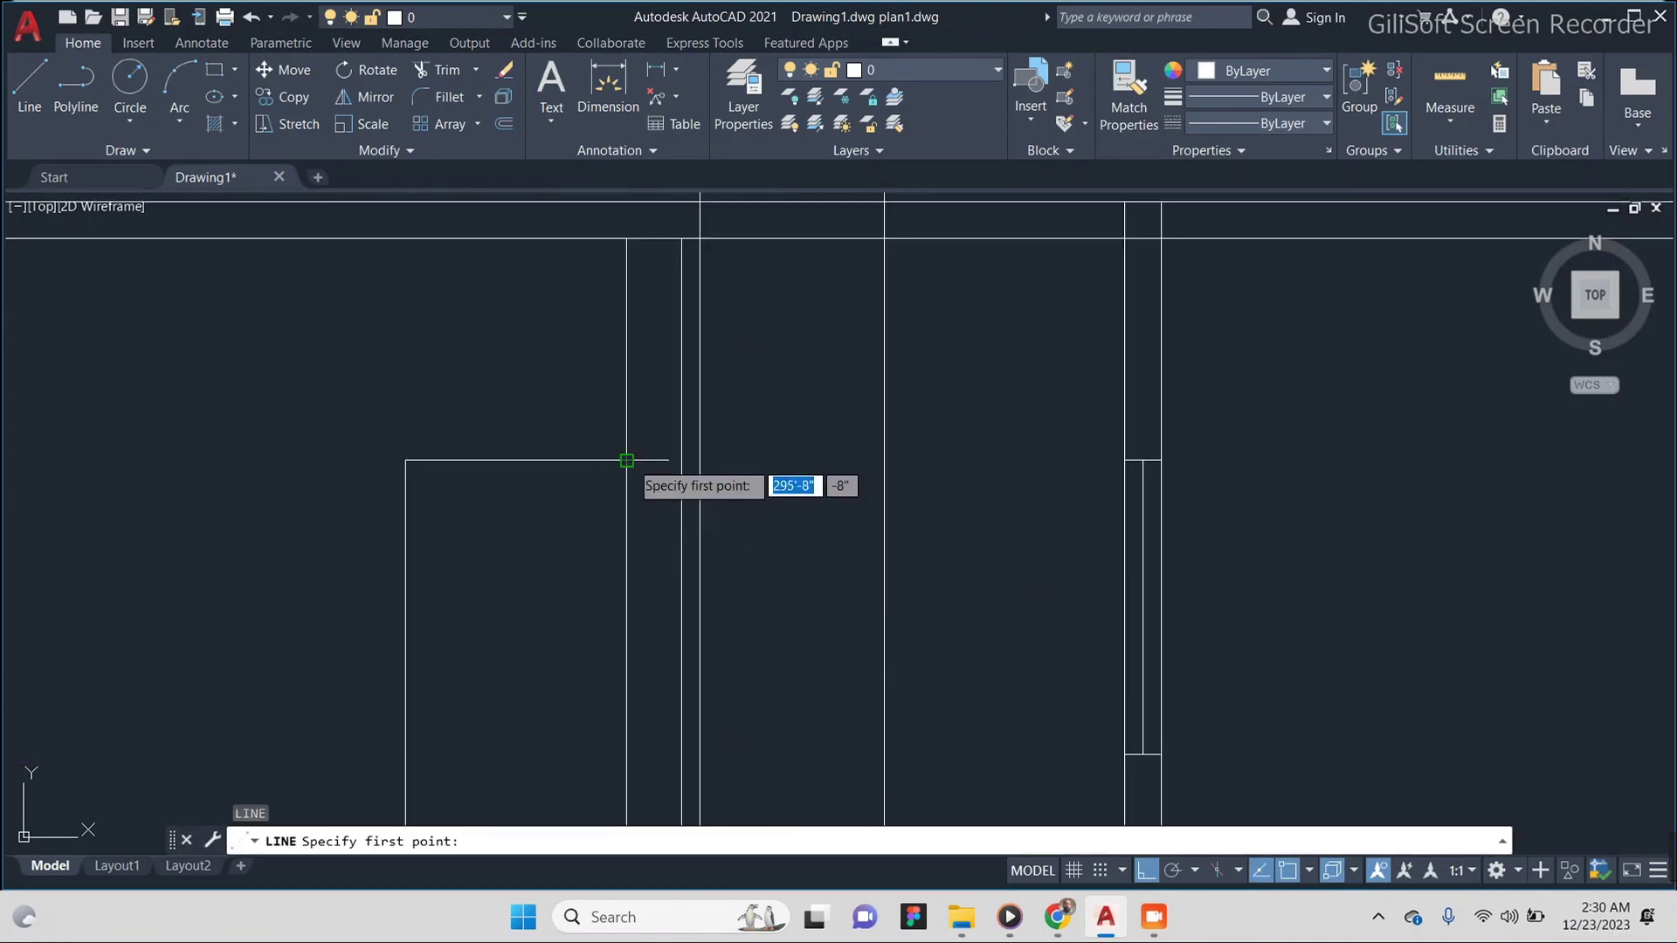
left_click(627, 460)
left_click(885, 461)
key("Escape")
Fillet the door head and projection line into a sharp corner.
key("Escape")
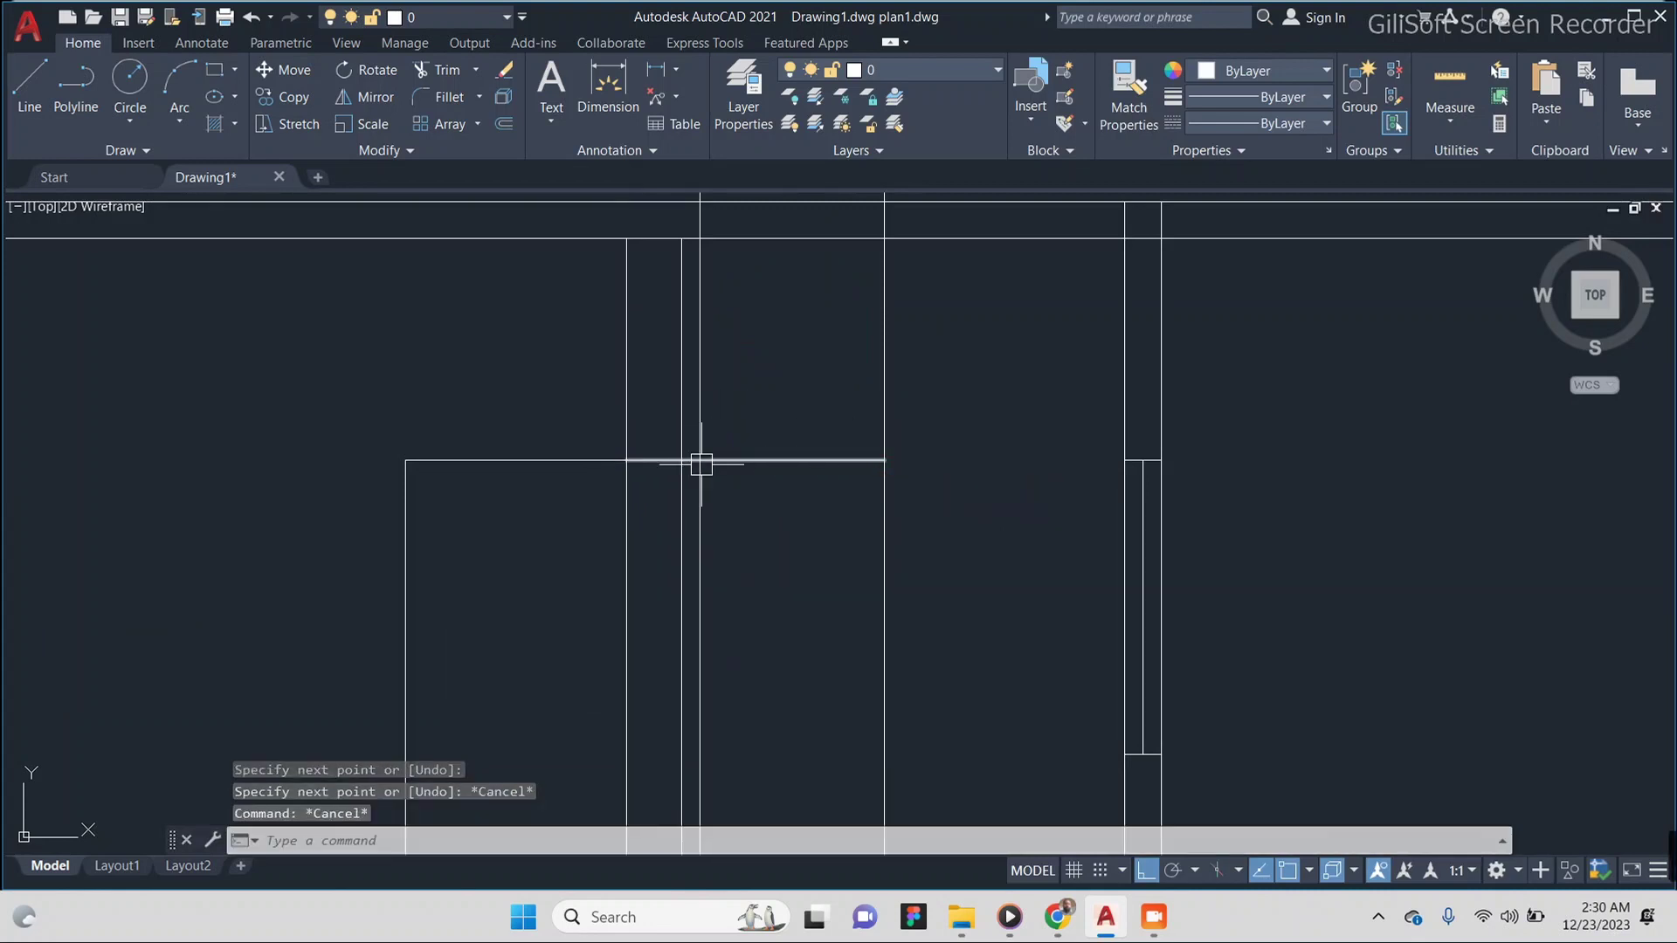
scroll(711, 468, "up", 4)
type("f")
key("Return")
left_click(727, 454)
left_click(665, 491)
key("Escape")
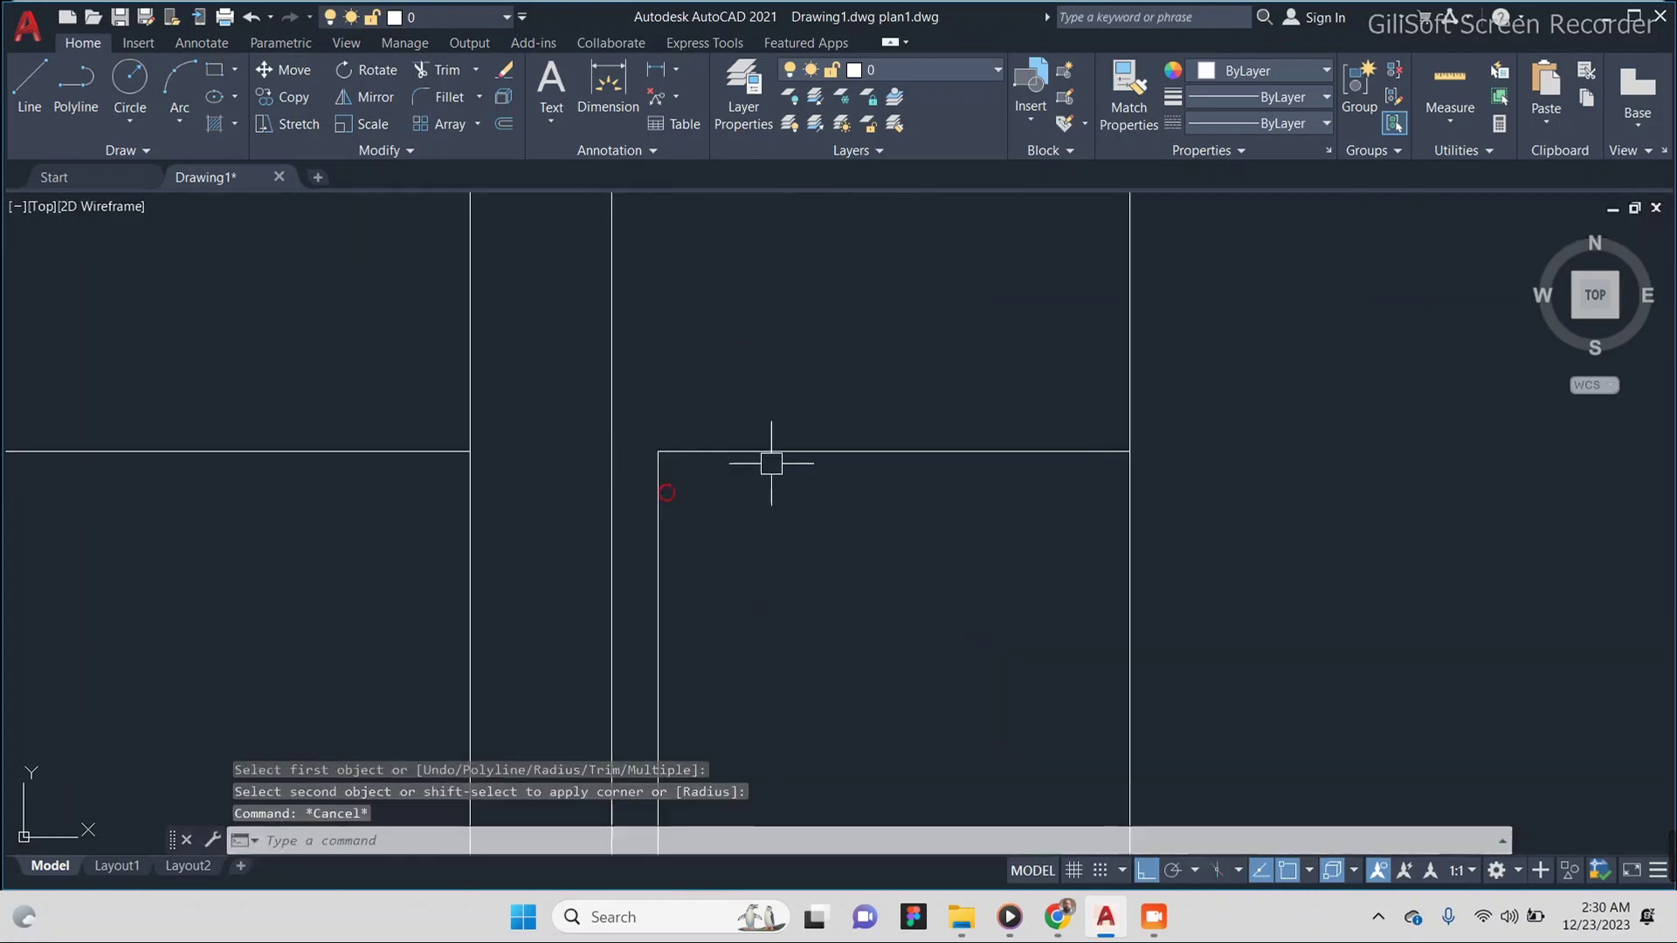
key("Return")
left_click(977, 452)
key("Escape")
key("Escape")
Trim both projection lines below the elevation's floor line.
scroll(1006, 699, "down", 4)
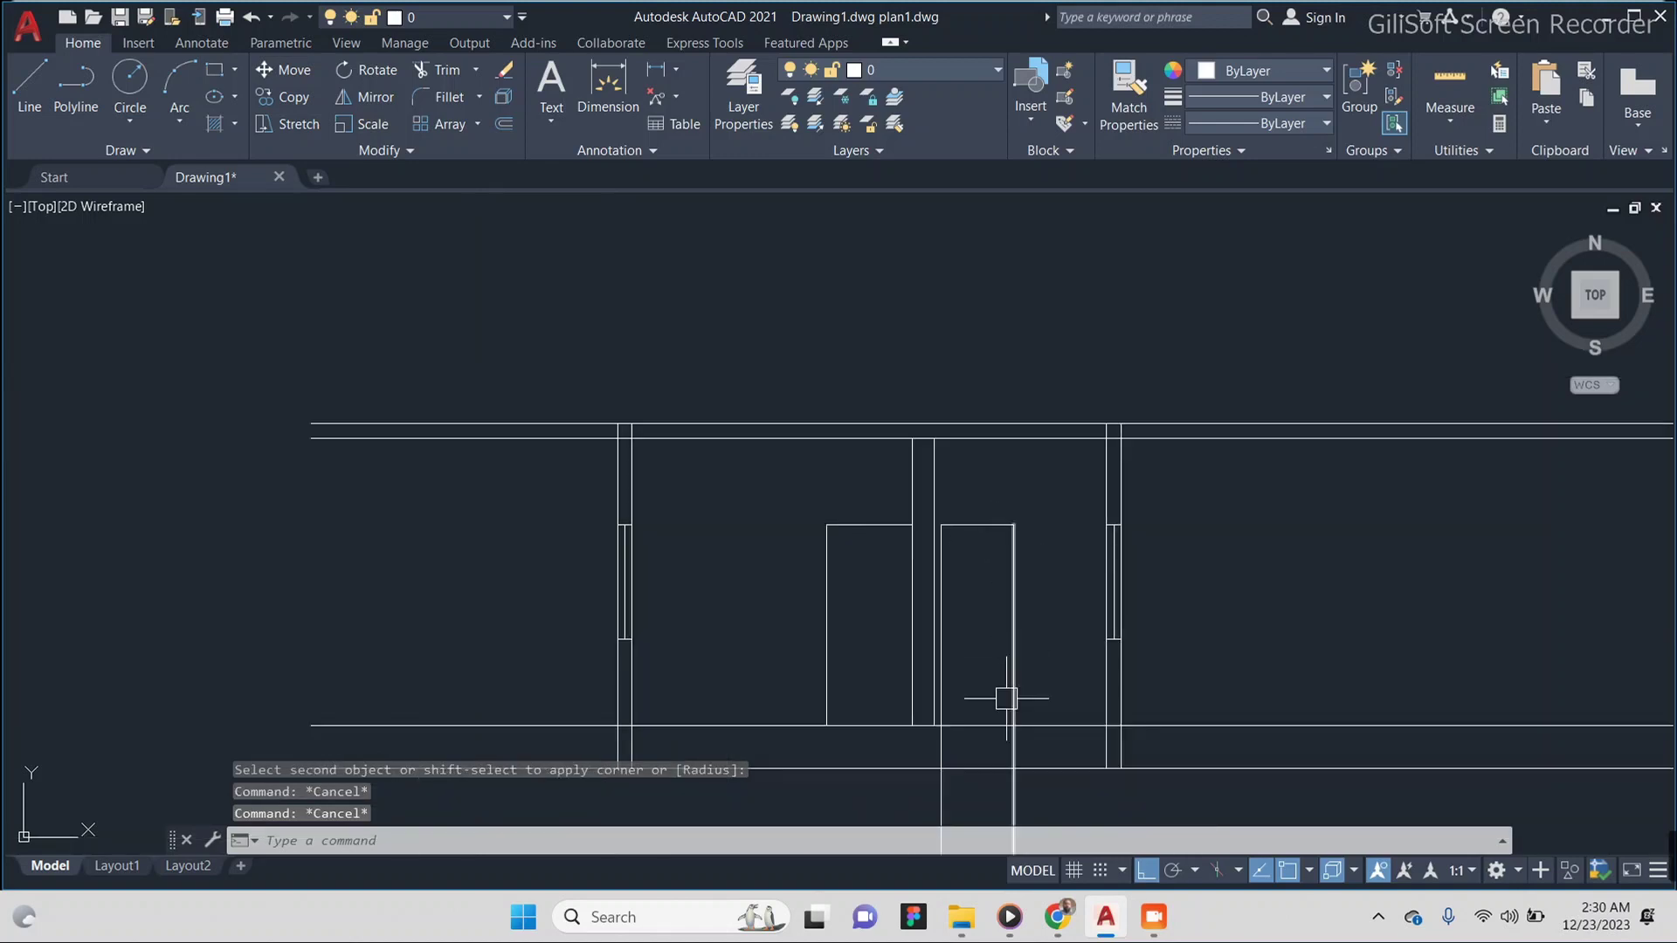
middle_click_drag(1006, 699, 955, 535)
type("tr")
key("Return")
key("t")
key("Return")
left_click(935, 562)
key("Return")
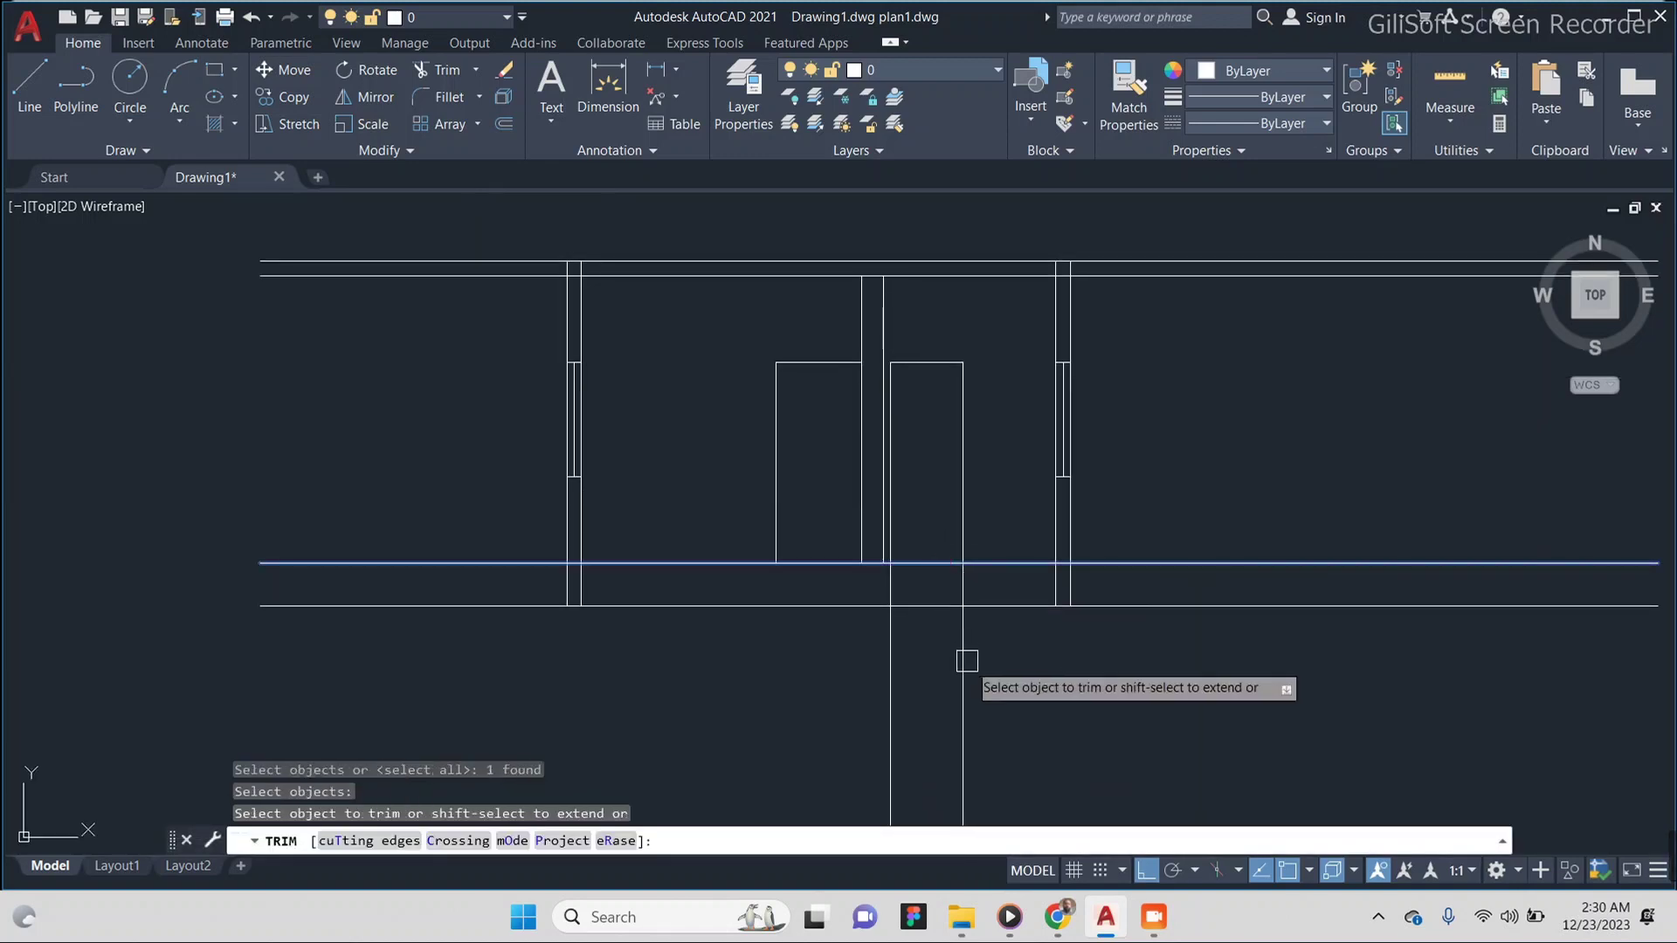
left_click(965, 661)
left_click(890, 673)
key("Escape")
key("Escape")
middle_click_drag(899, 460, 939, 614)
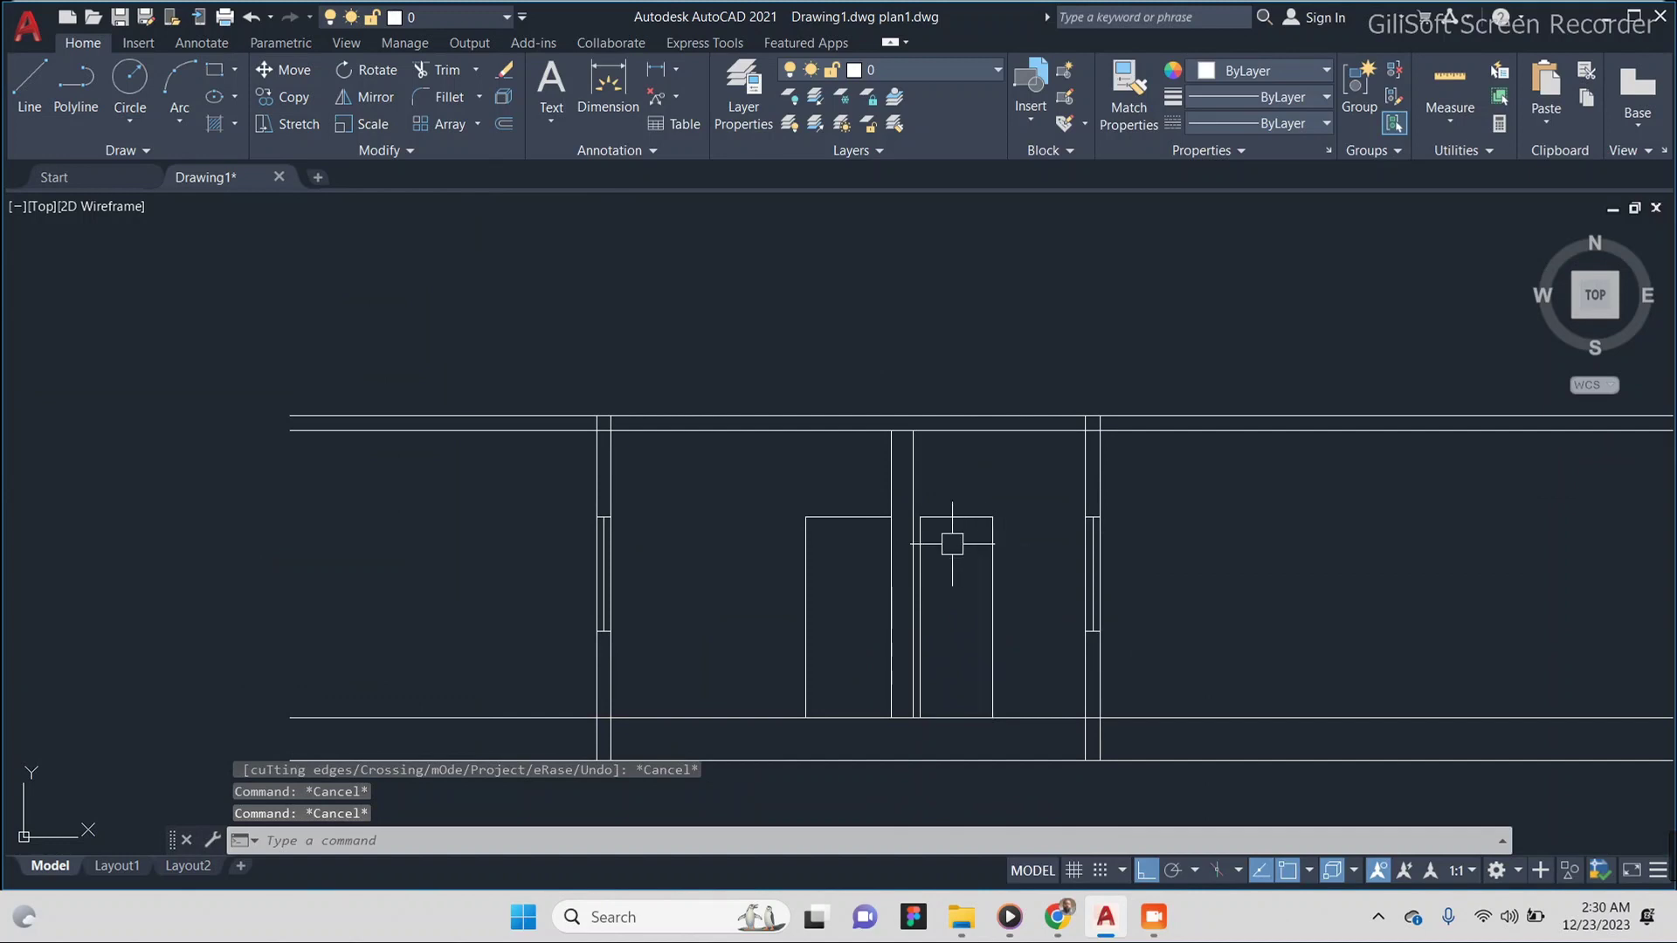
scroll(952, 543, "down", 5)
scroll(954, 388, "up", 5)
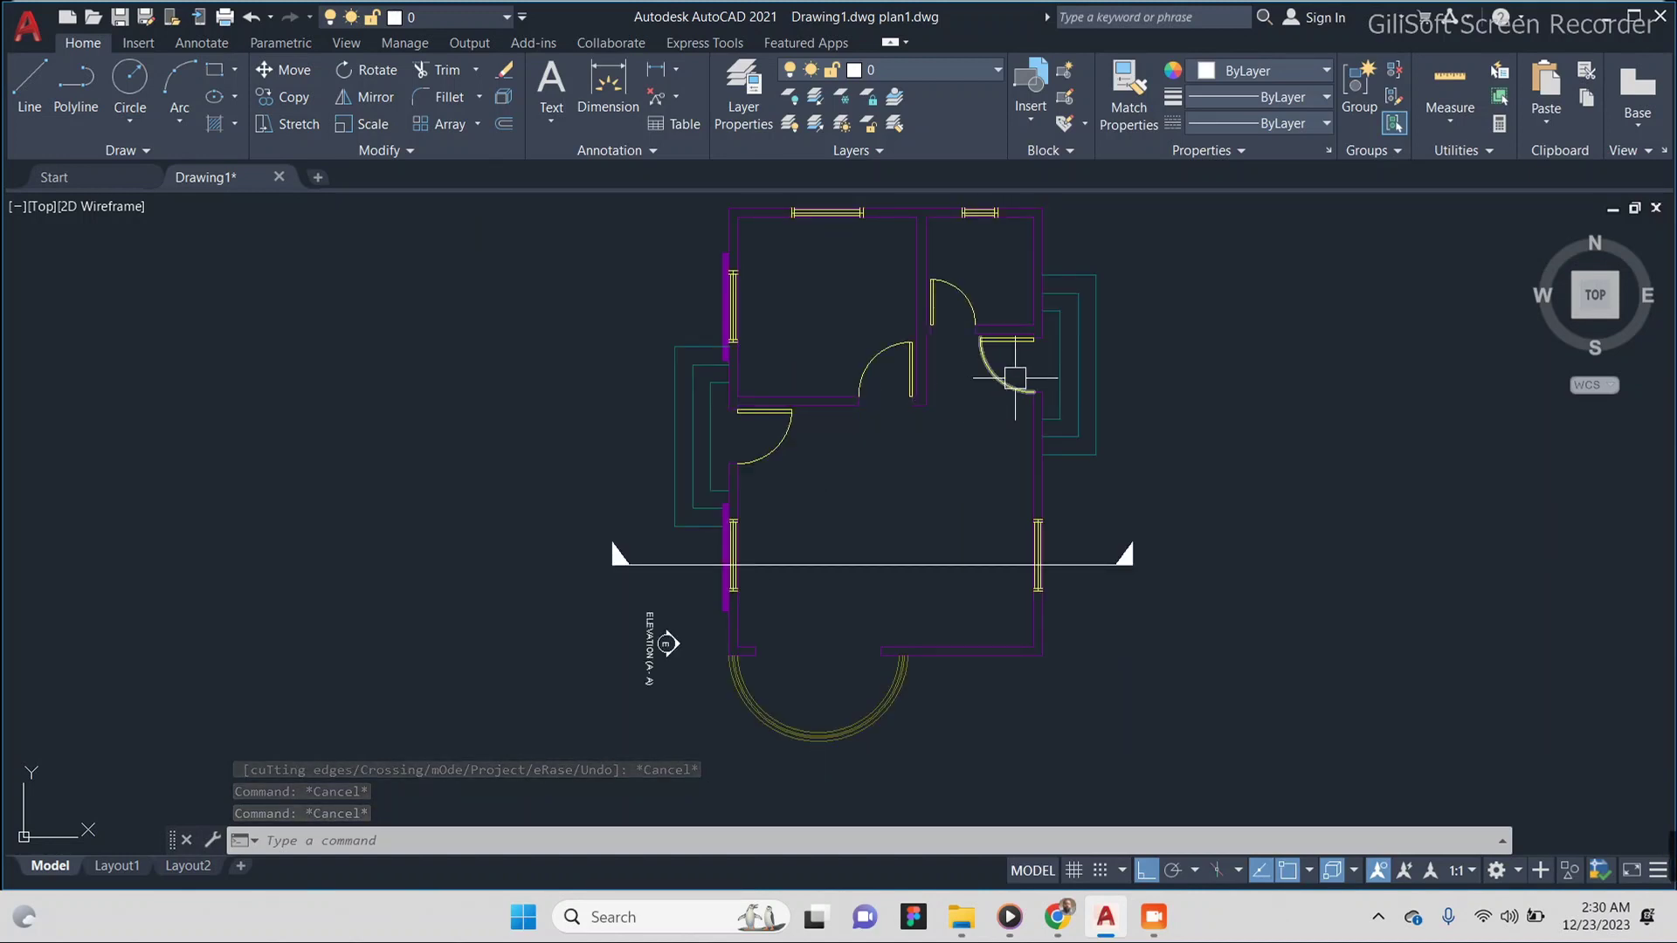
Move the view from the floor plan down to the elevation's base lines.
middle_click_drag(1015, 378, 905, 303)
scroll(928, 317, "down", 4)
scroll(935, 524, "up", 2)
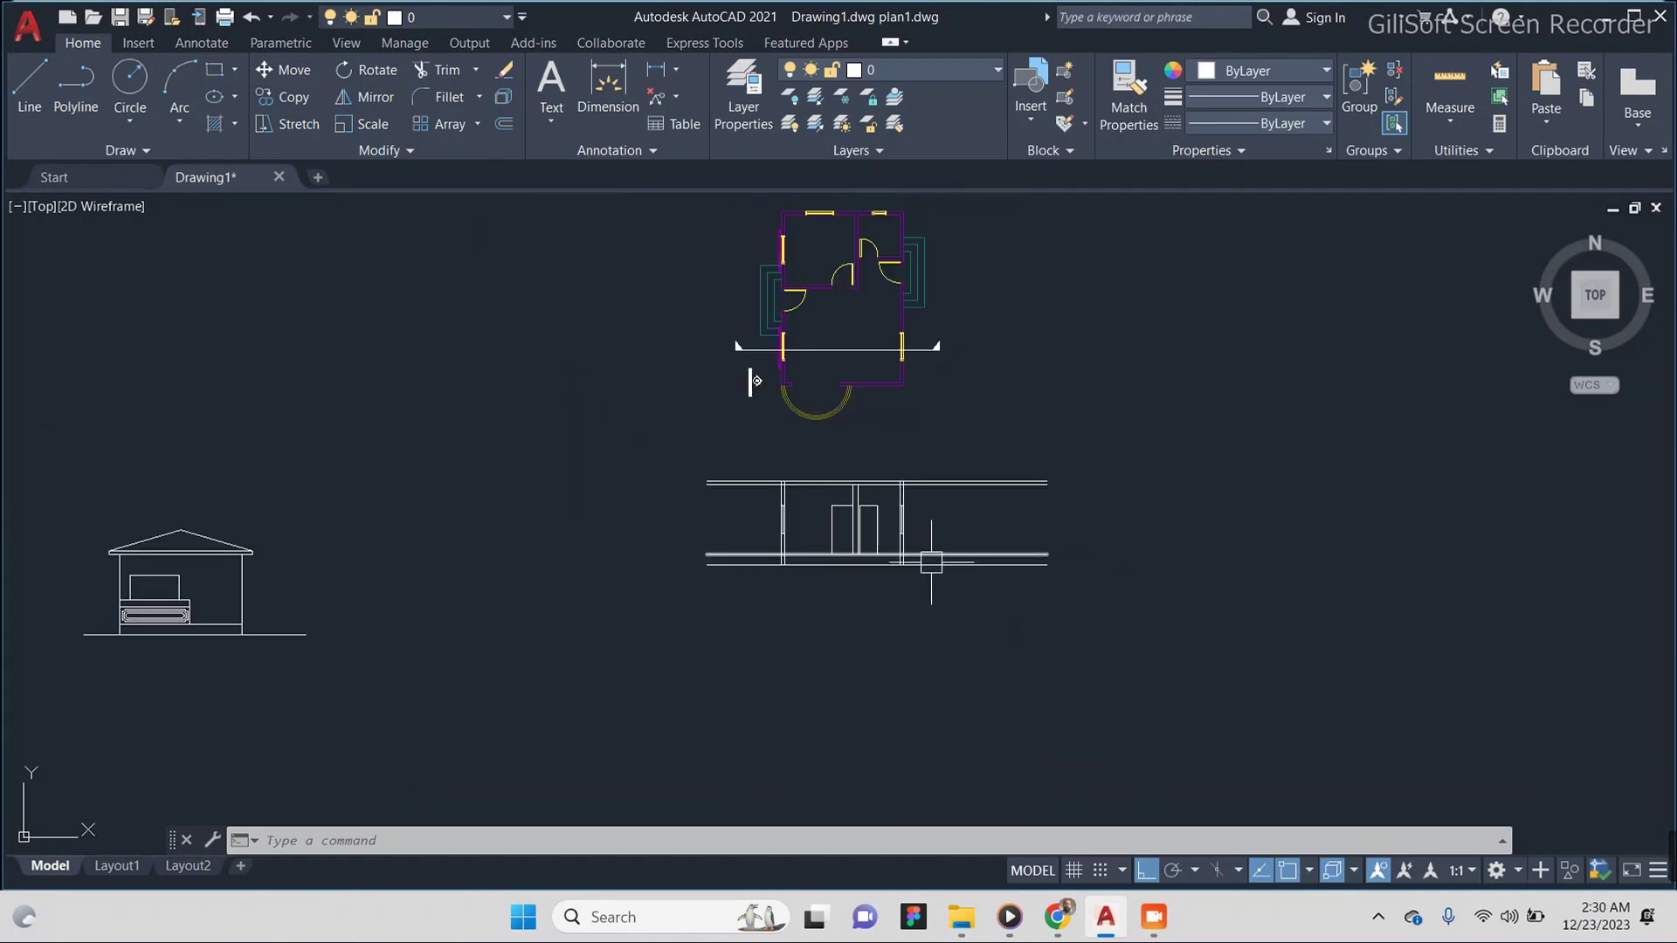
scroll(935, 561, "up", 4)
middle_click_drag(880, 417, 933, 538)
key("Escape")
key("Escape")
key("Escape")
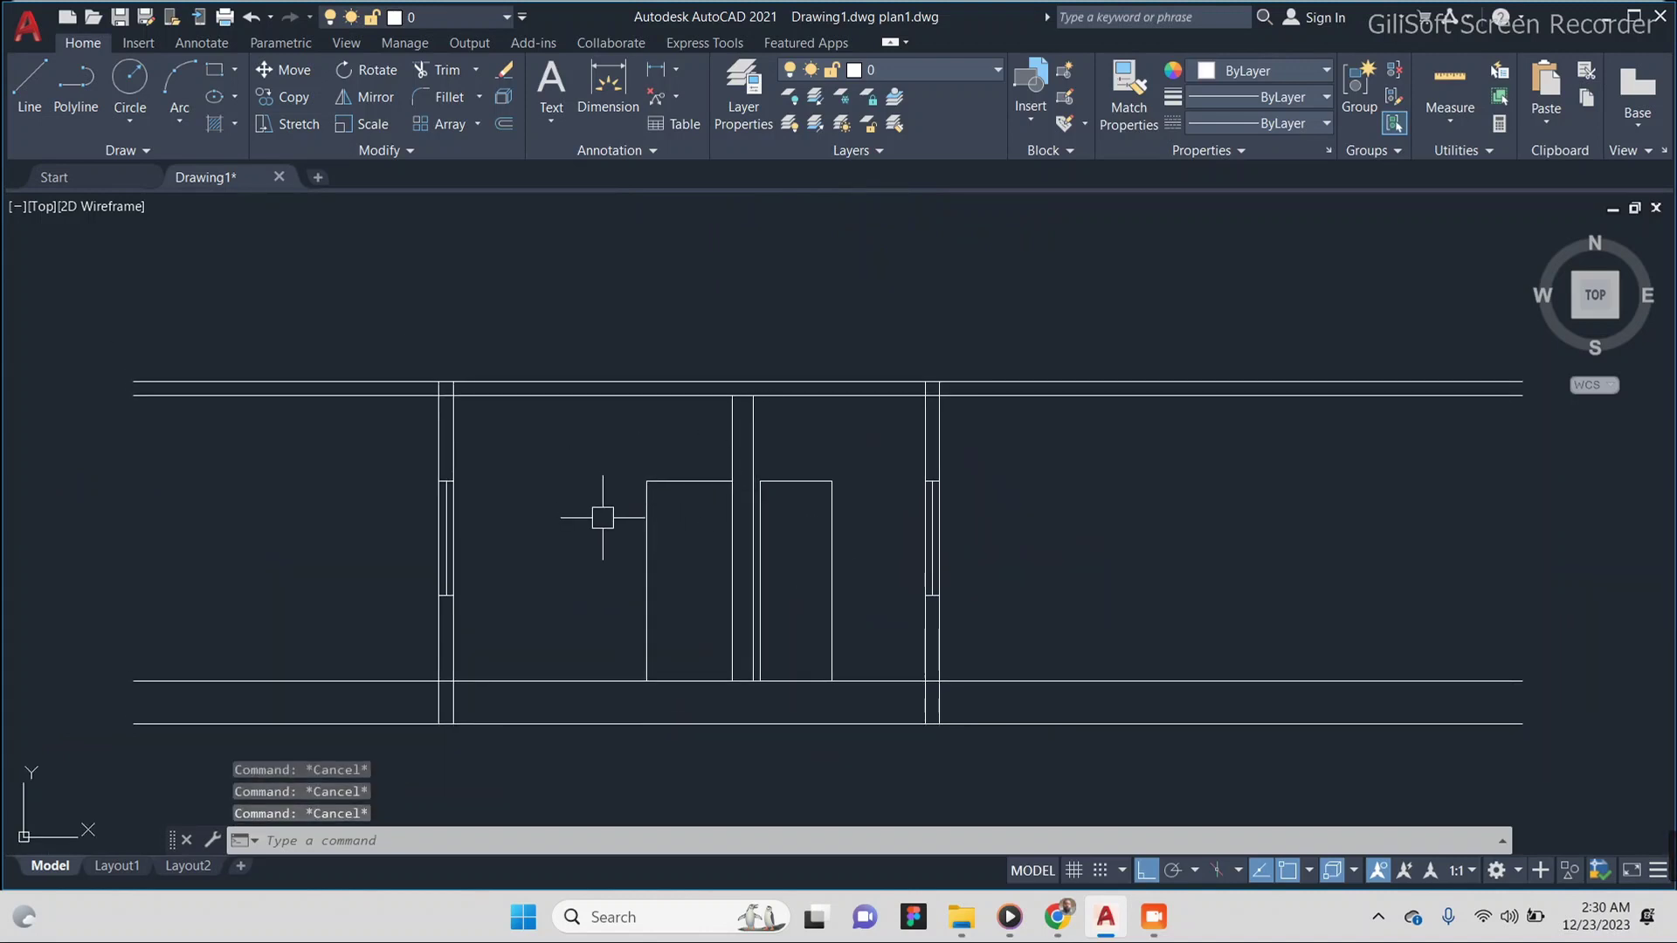
middle_click_drag(636, 771, 659, 642)
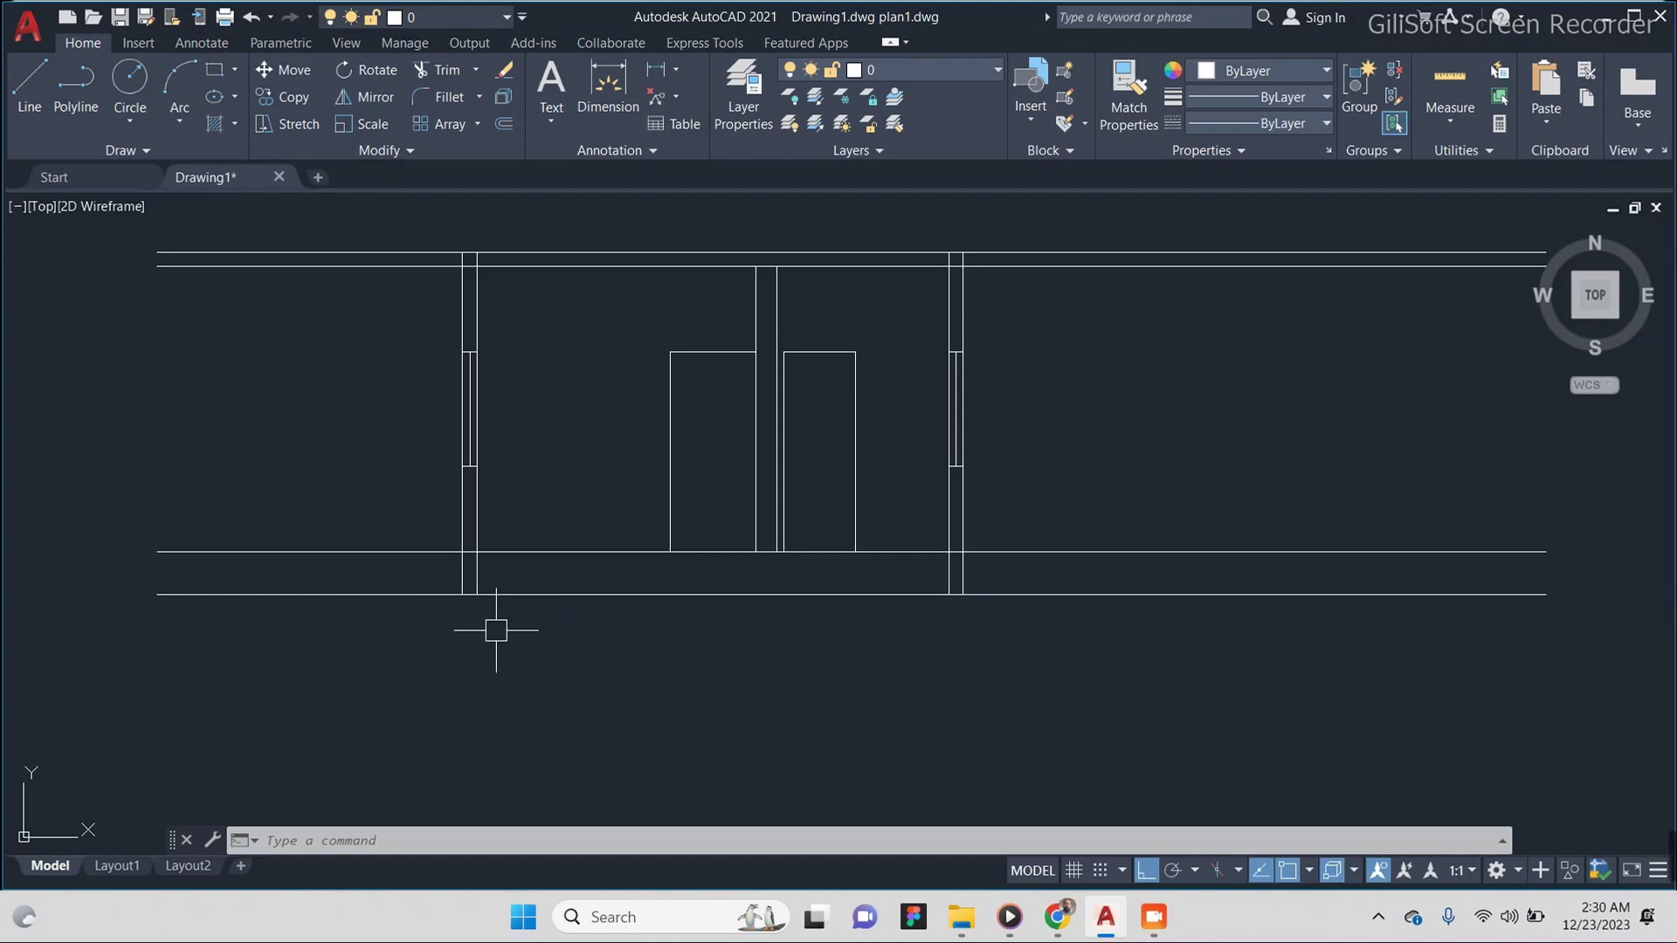
scroll(496, 629, "up", 3)
middle_click_drag(480, 603, 533, 485)
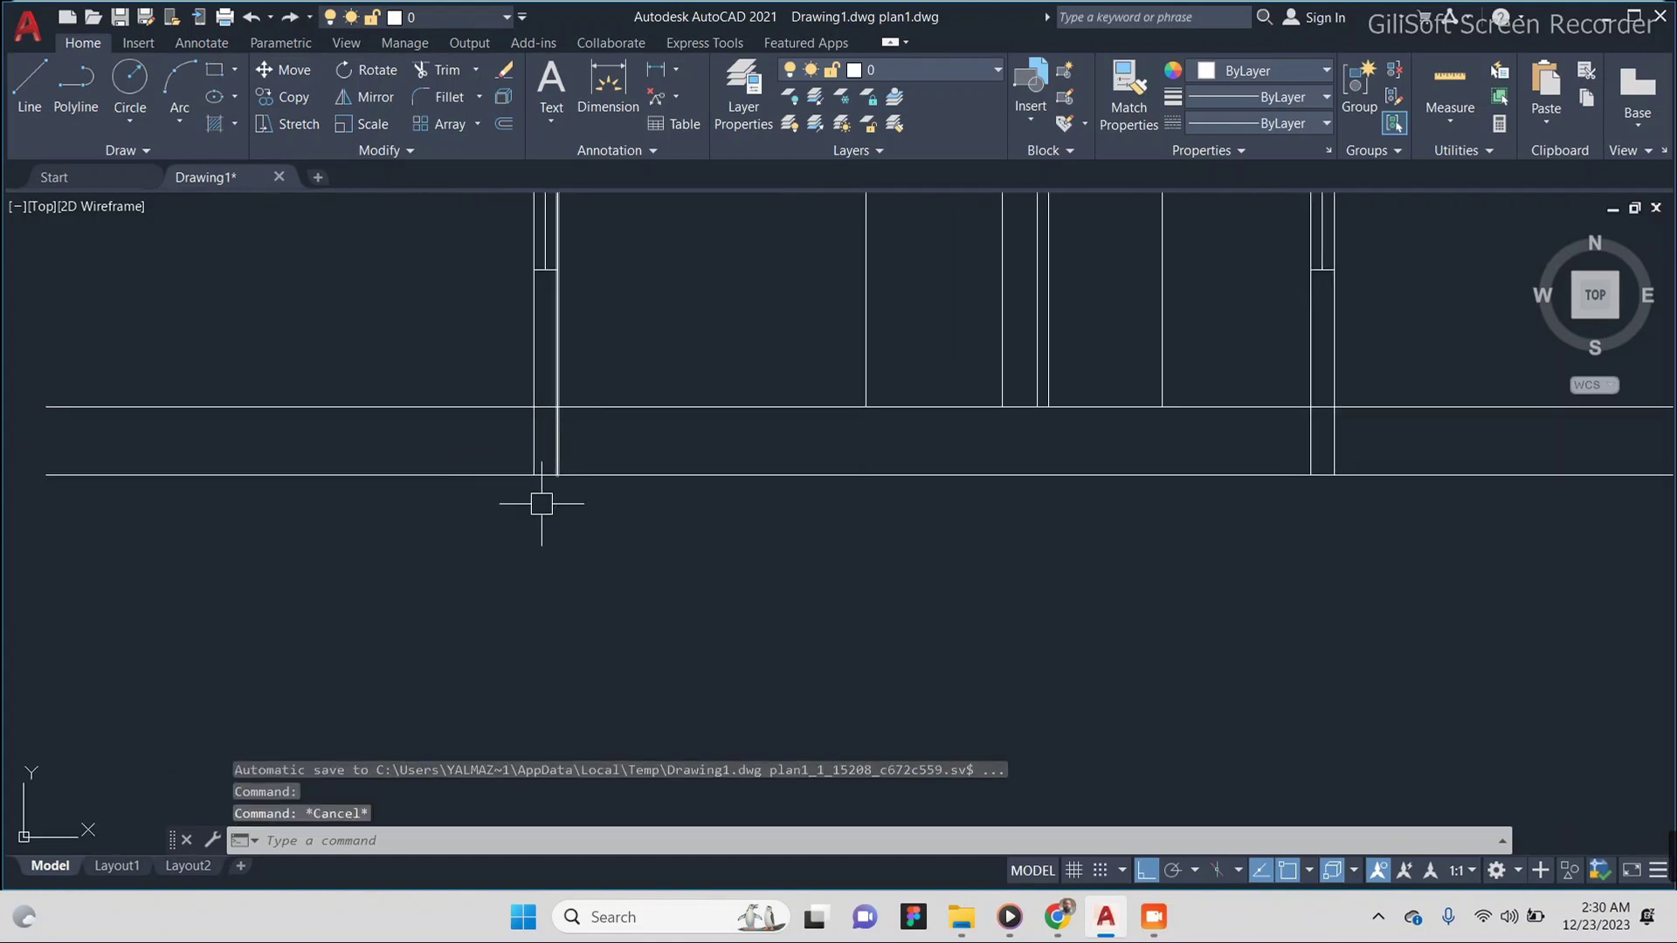
type("TR")
Trim the inner wall lines below the upper ground line so only the outer faces continue.
key("Return")
key("Escape")
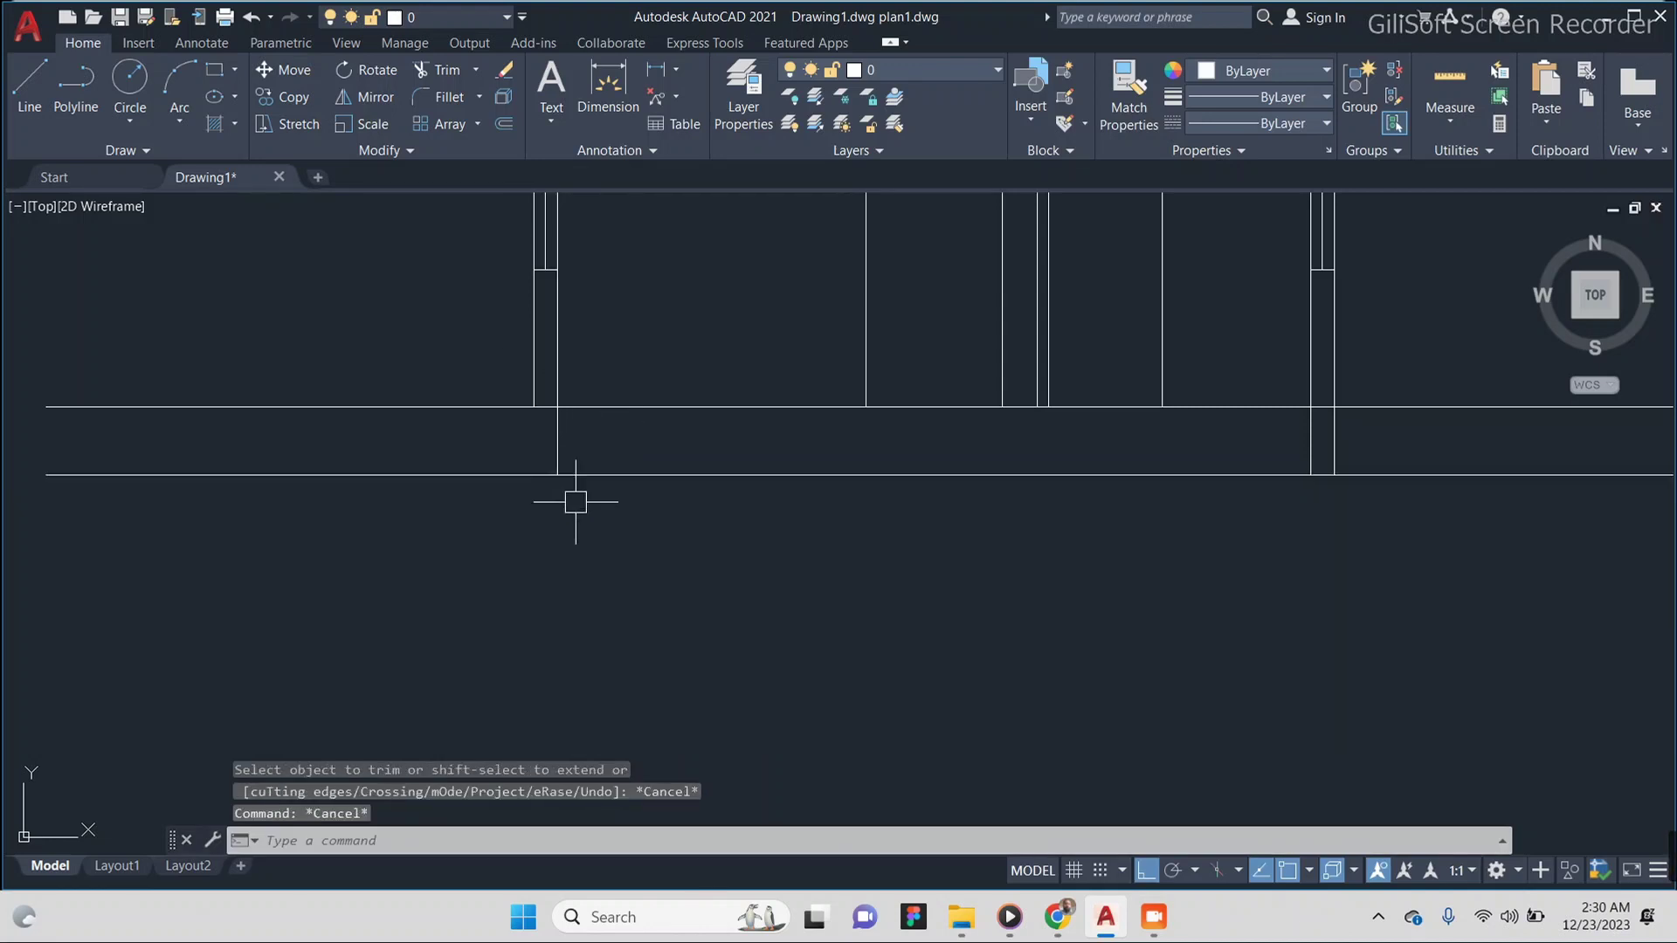
type("tr")
key("Return")
left_click(1312, 442)
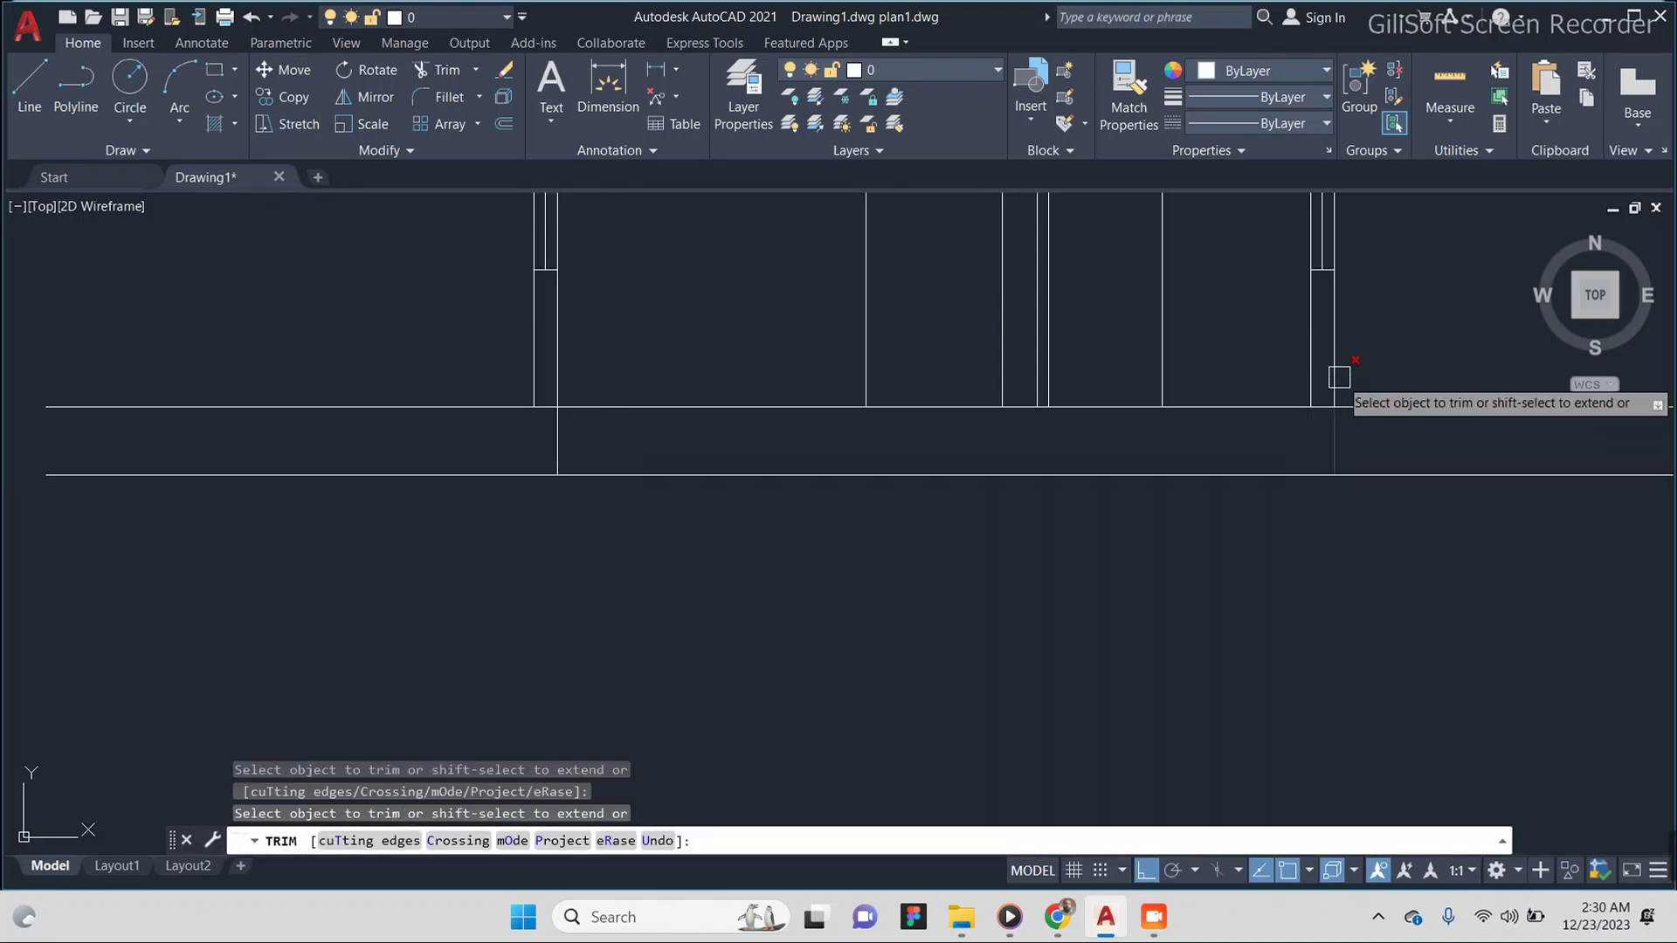
key("Escape")
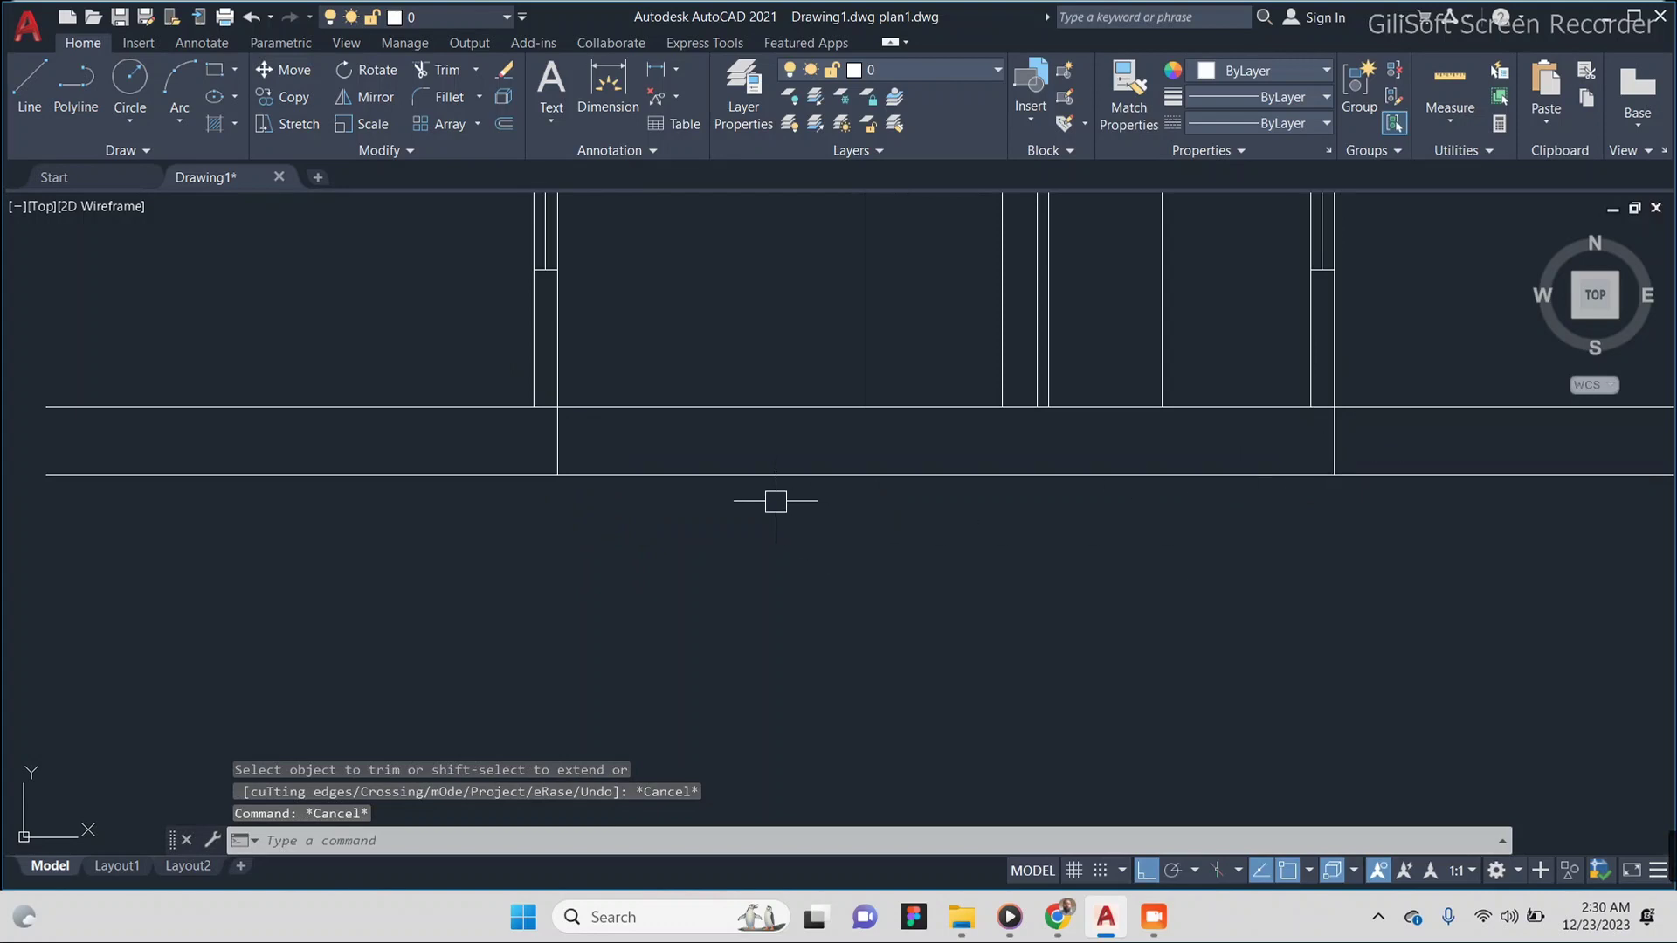
key("Escape")
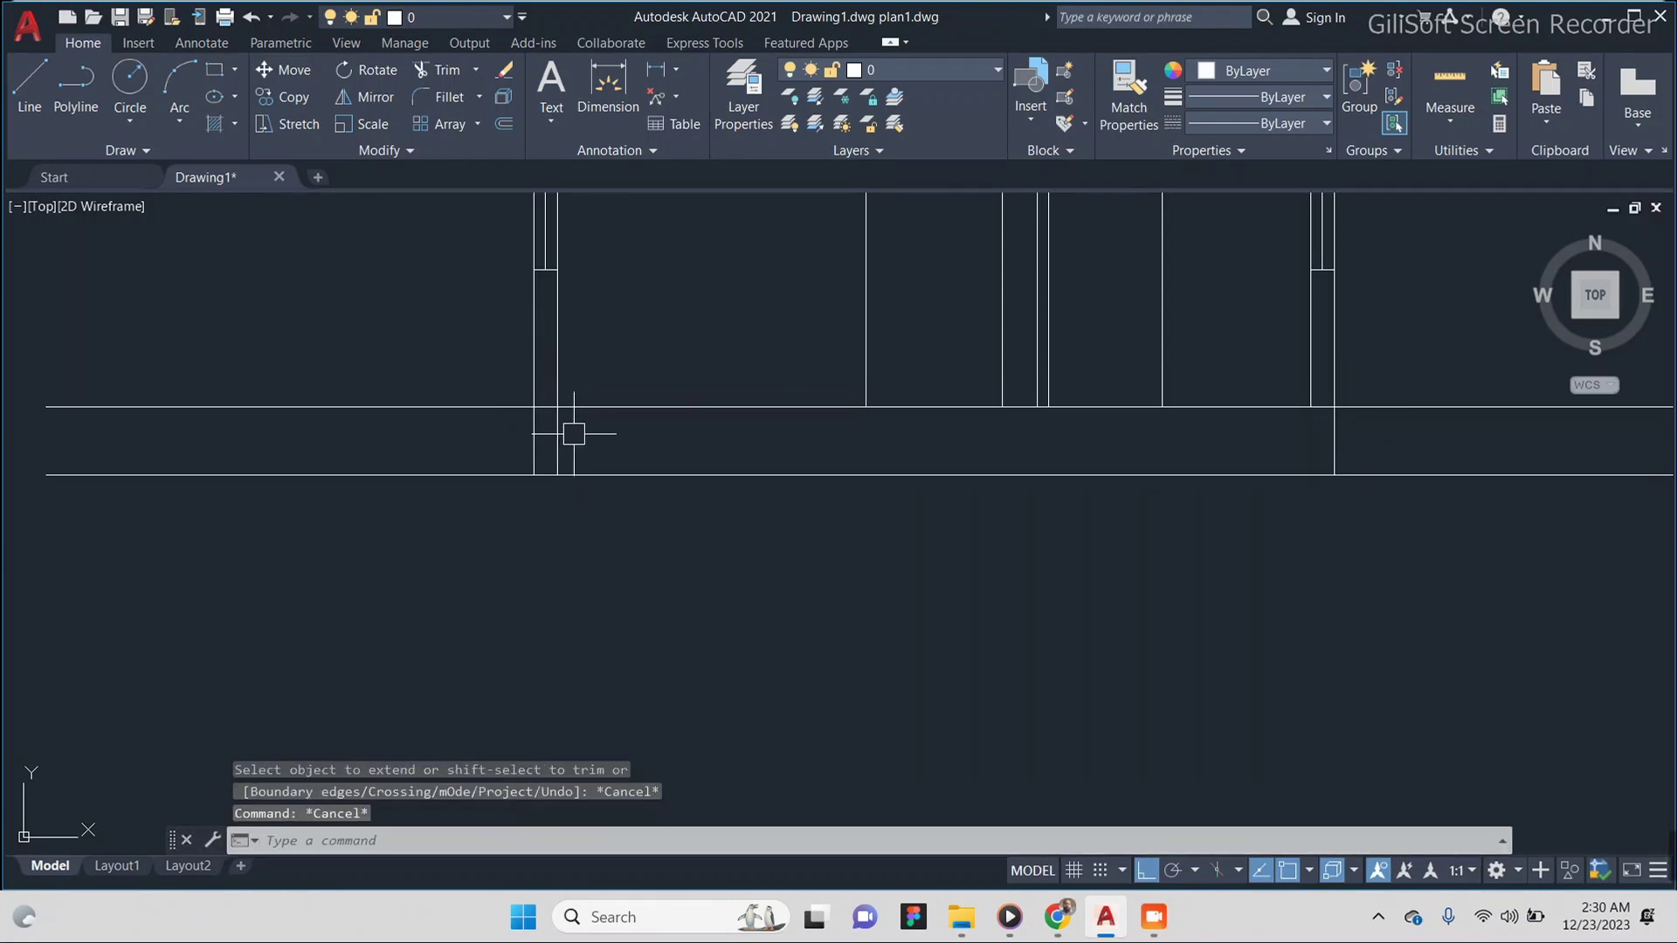
type("TR")
key("Return")
key("Escape")
key("Escape")
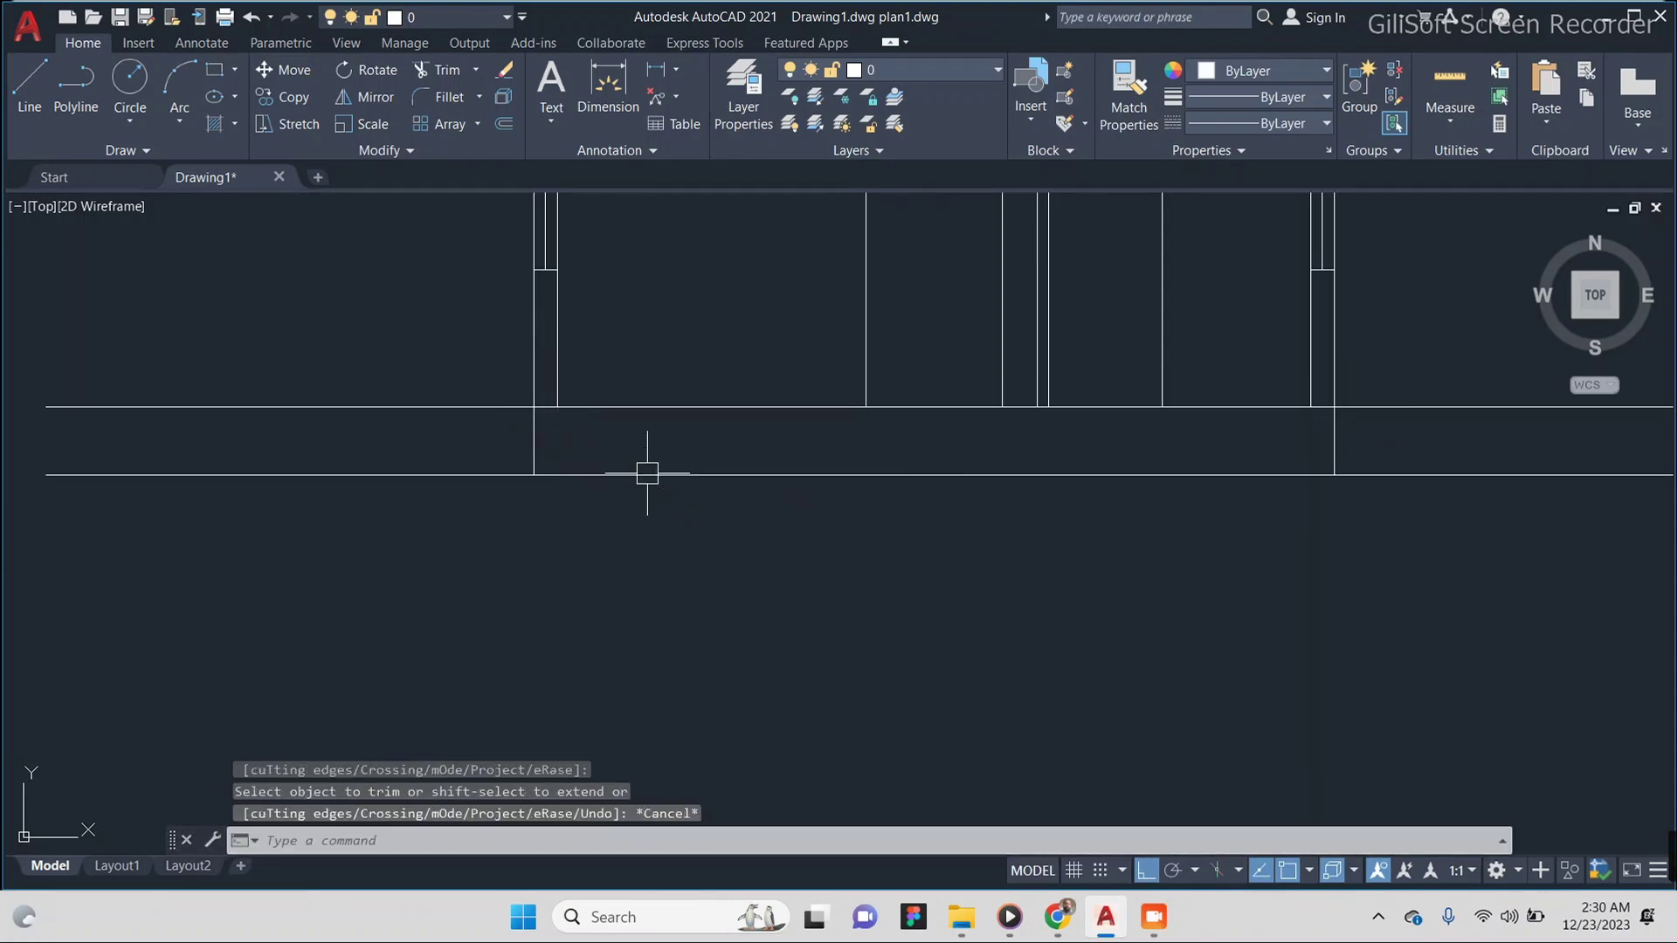
Start a new line at the elevation's lower-left corner.
scroll(651, 475, "down", 2)
middle_click_drag(854, 540, 747, 573)
key("Return")
scroll(457, 547, "up", 2)
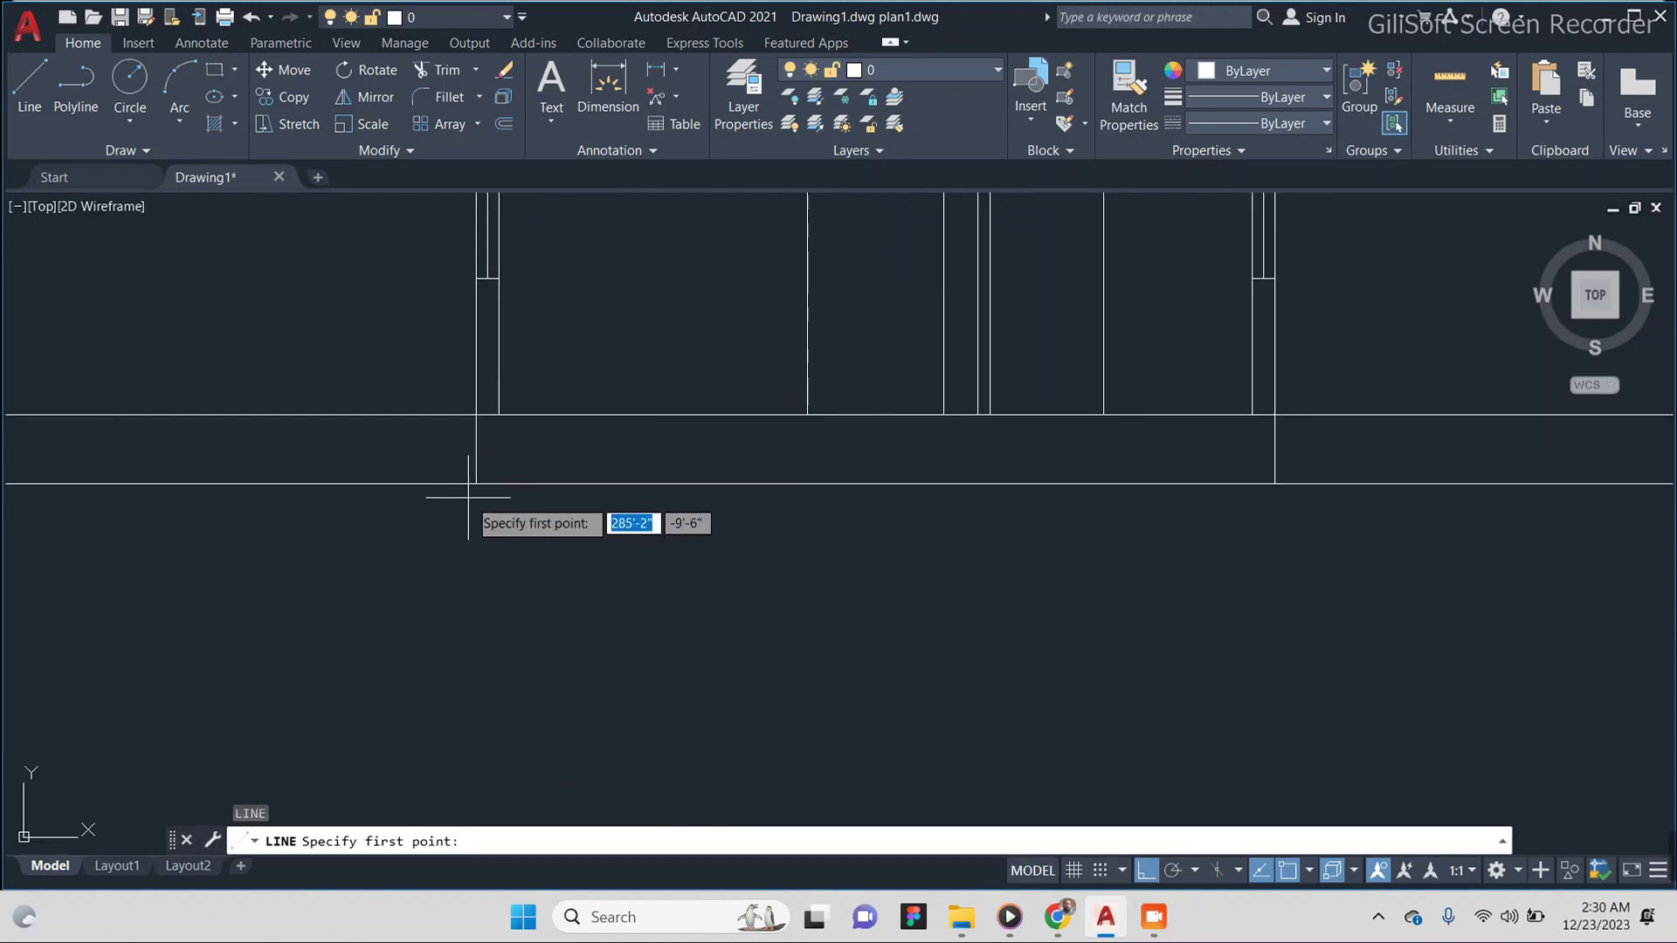